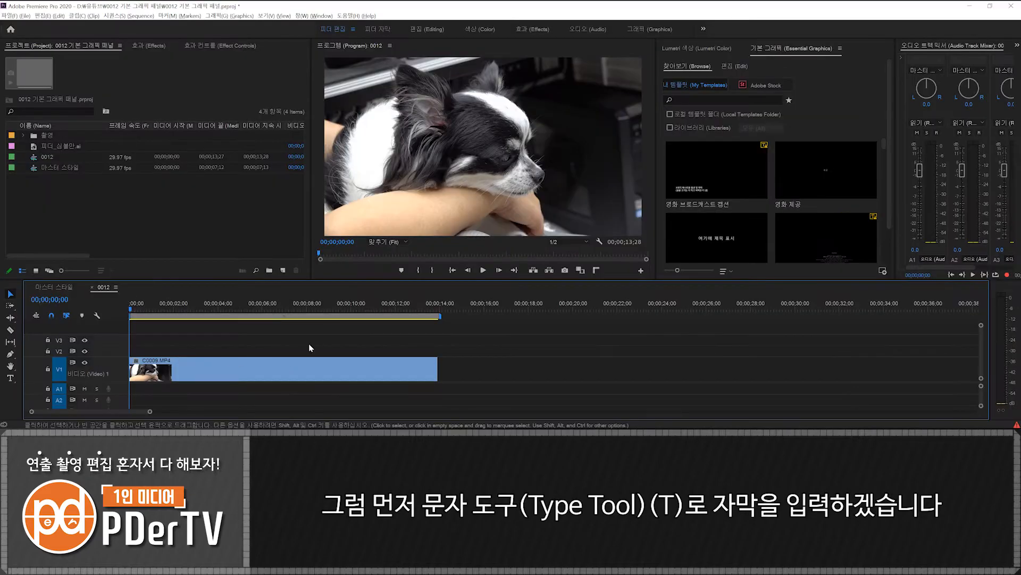
- Add a text layer reading "막둥이 치치입니다" over the dog clip and move it lower in the frame
{"action": "key", "text": "t"}
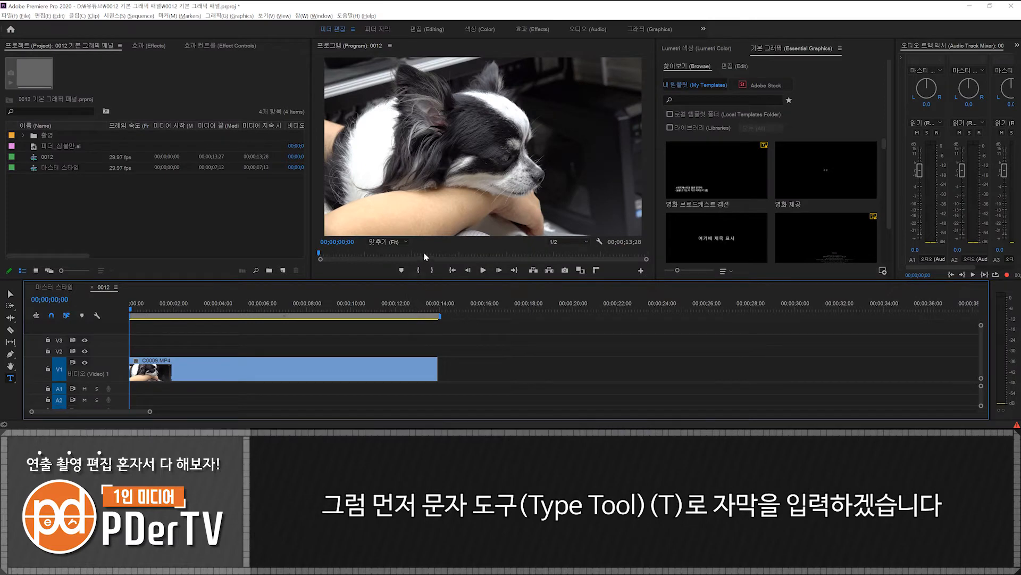
{"action": "left_click", "coordinate": [403, 207]}
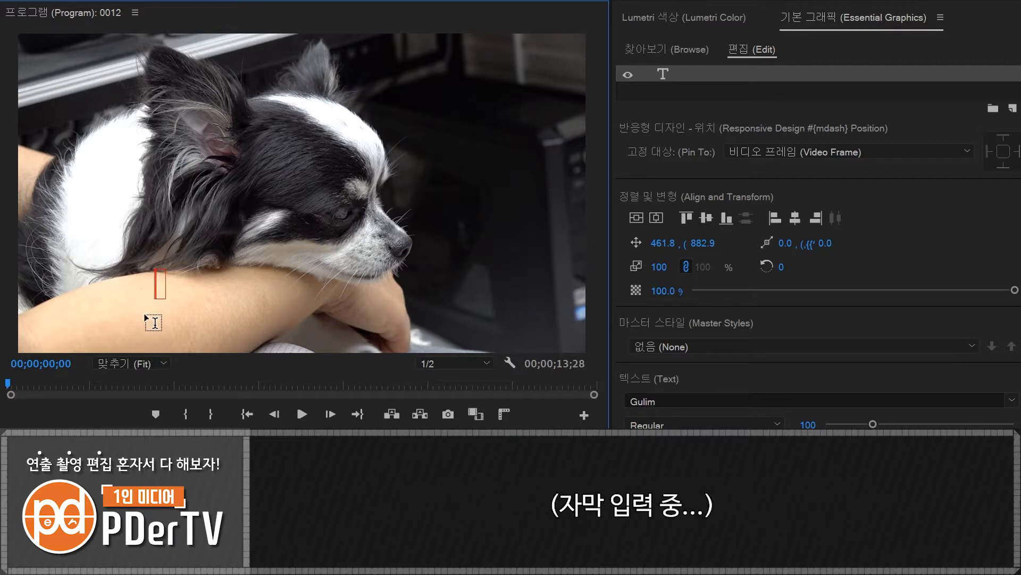
{"action": "type", "text": "막둥이 치치입니"}
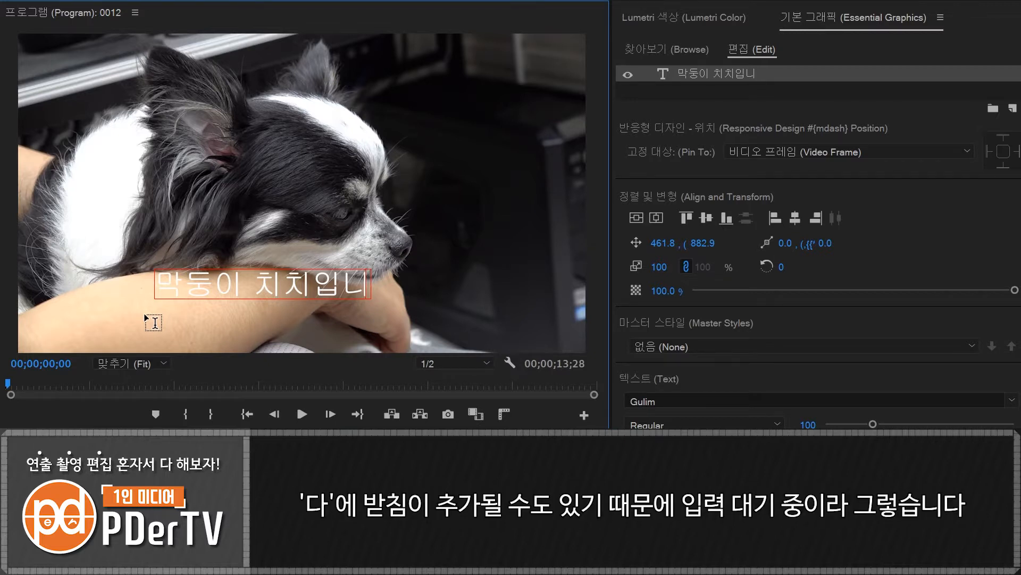
{"action": "type", "text": "다"}
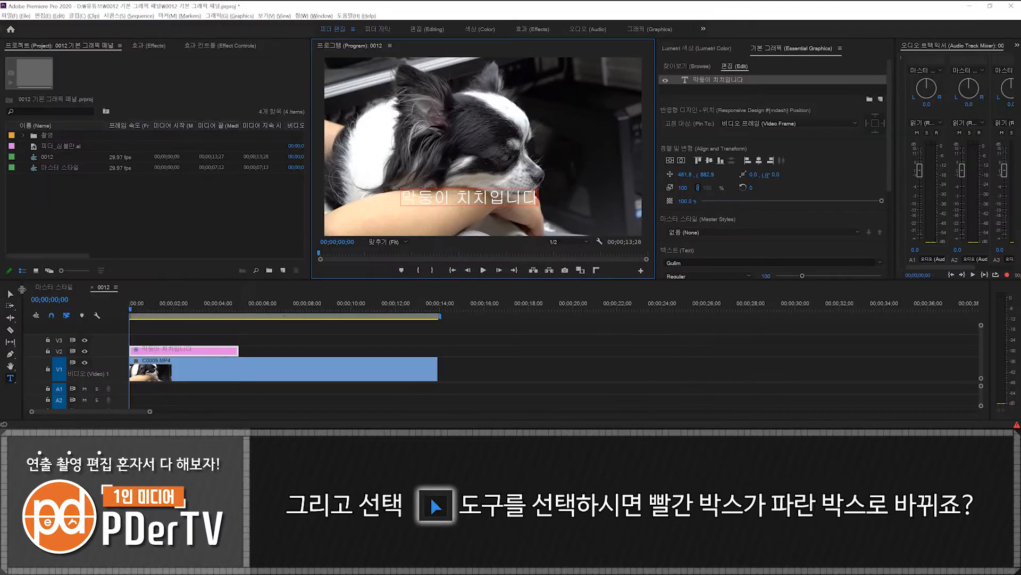
{"action": "left_click", "coordinate": [10, 293]}
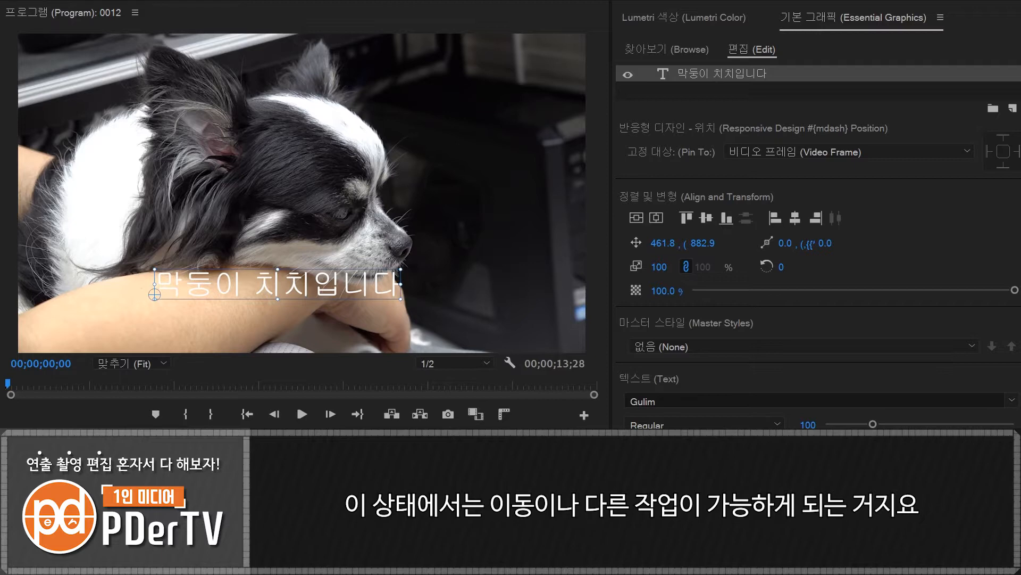
{"action": "left_click_drag", "start_coordinate": [258, 286], "coordinate": [282, 314]}
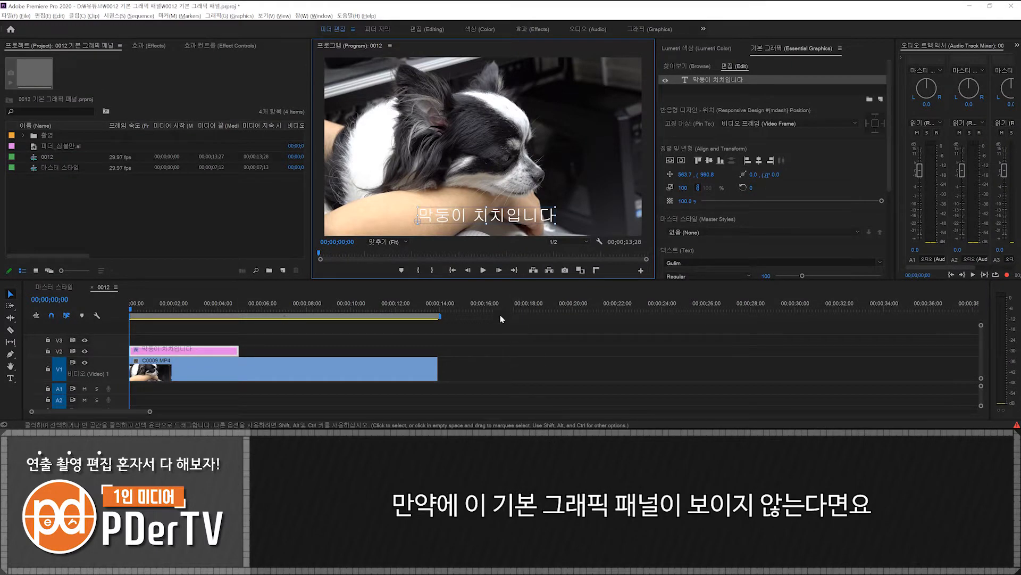
- Check that the Essential Graphics panel is enabled and look at its Browse and Edit views
{"action": "left_click", "coordinate": [314, 16]}
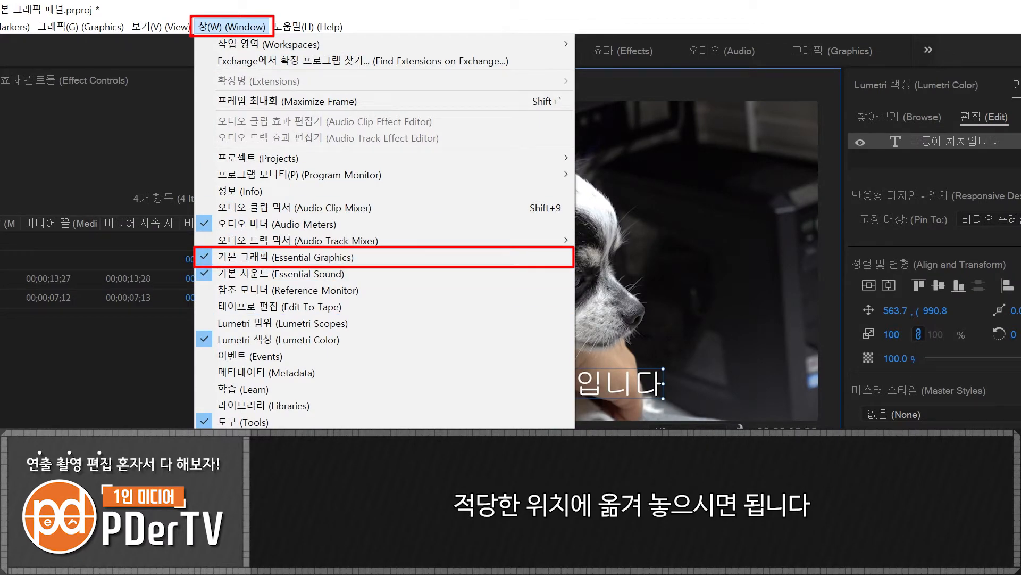
{"action": "left_click", "coordinate": [272, 352]}
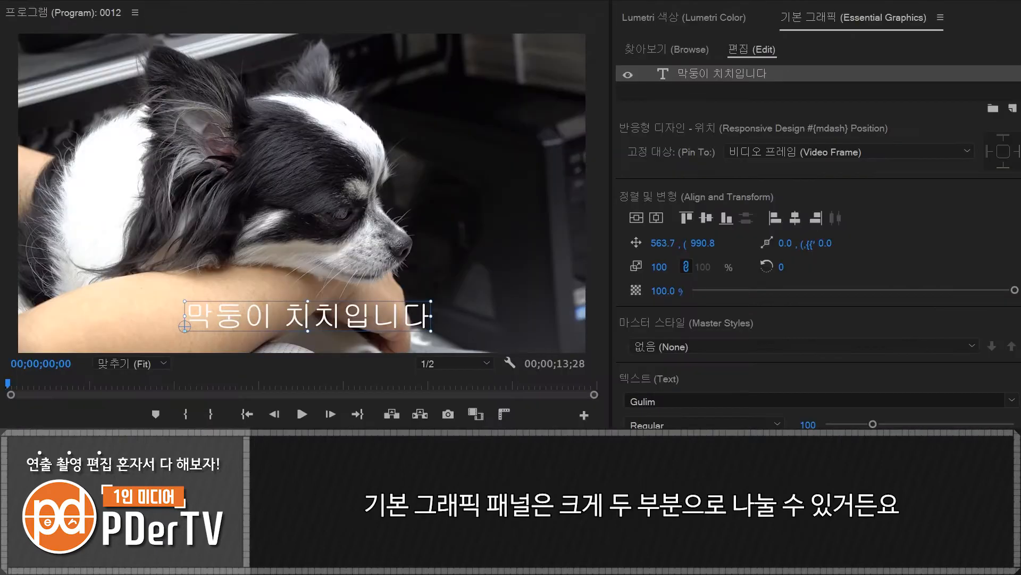
{"action": "left_click", "coordinate": [659, 49]}
{"action": "left_click", "coordinate": [745, 49]}
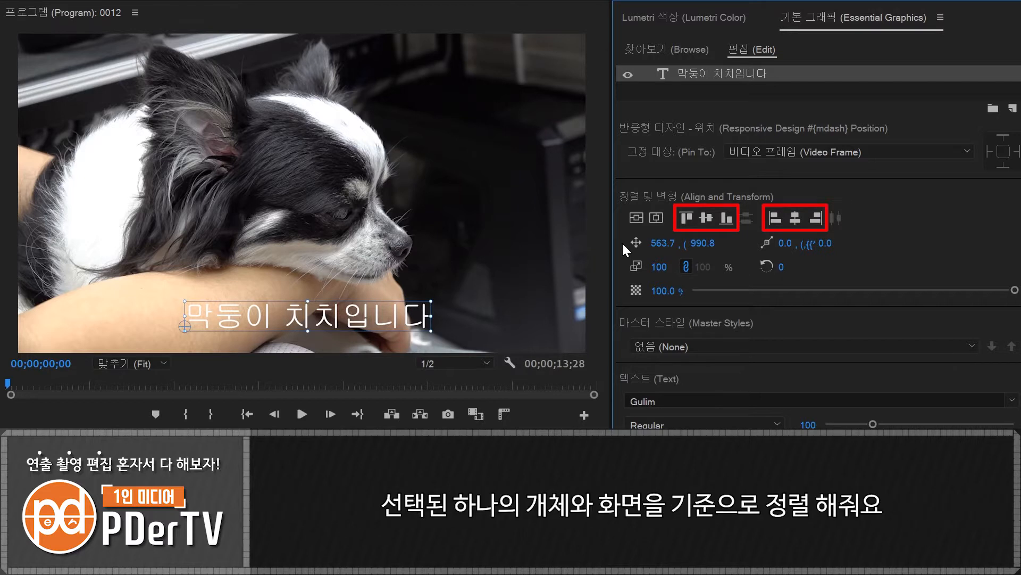
- Try aligning the caption to the frame's top edge, vertical centre and bottom edge in turn
{"action": "left_click", "coordinate": [687, 217]}
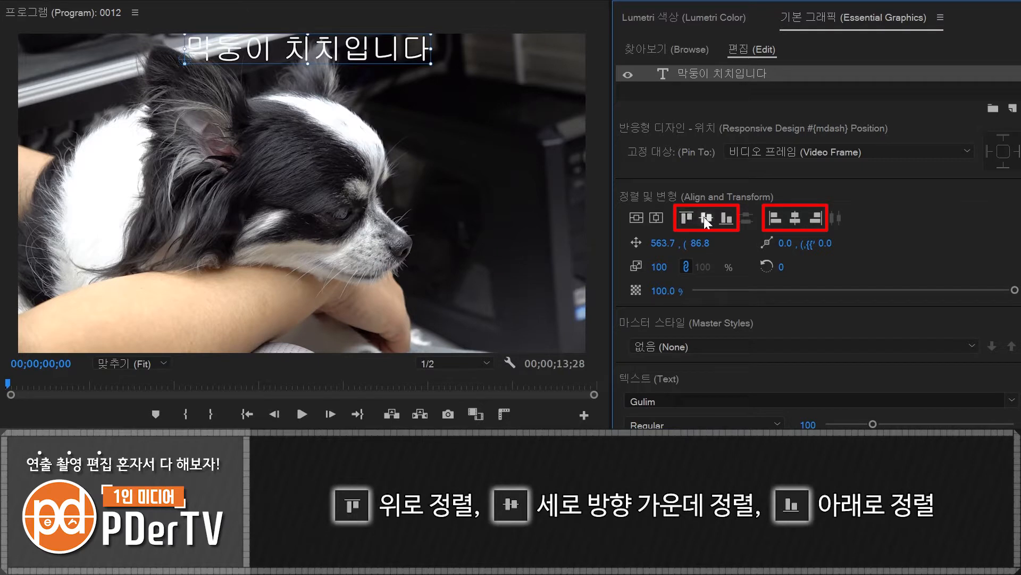
{"action": "left_click", "coordinate": [705, 218]}
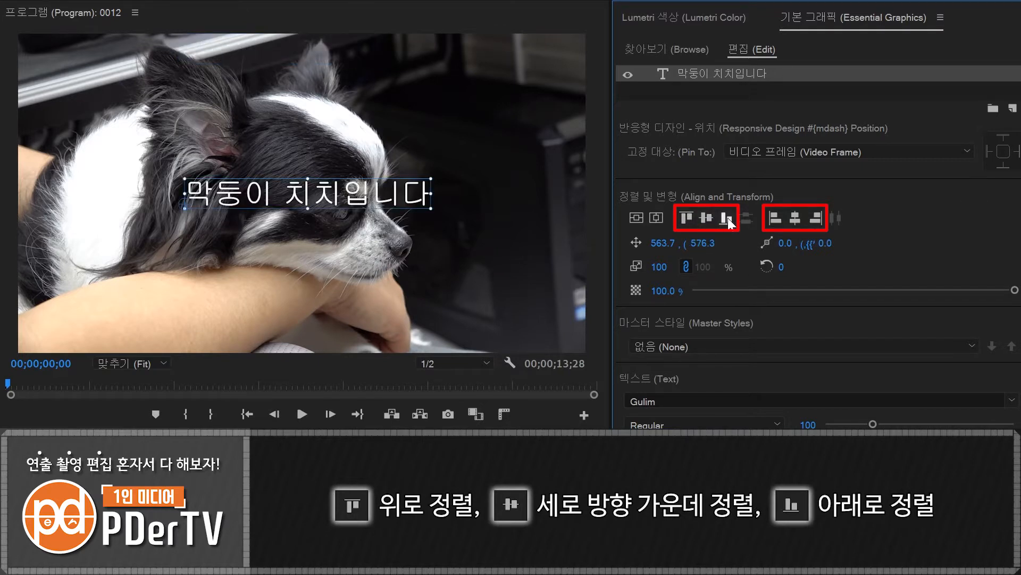
{"action": "left_click", "coordinate": [727, 218]}
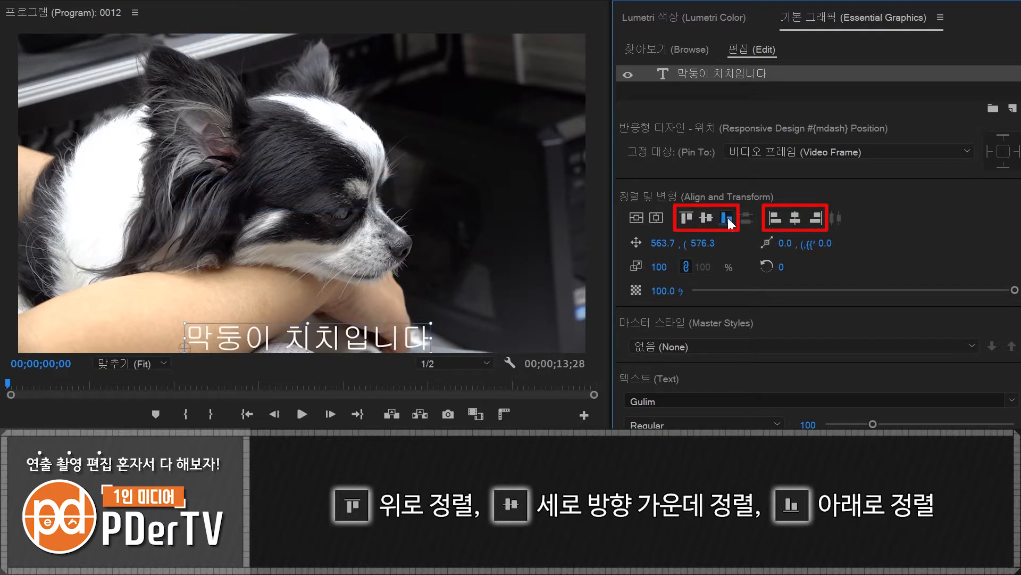
- Try aligning the caption to the frame's left edge, horizontal centre and right edge in turn
{"action": "left_click", "coordinate": [776, 217]}
{"action": "left_click", "coordinate": [794, 218]}
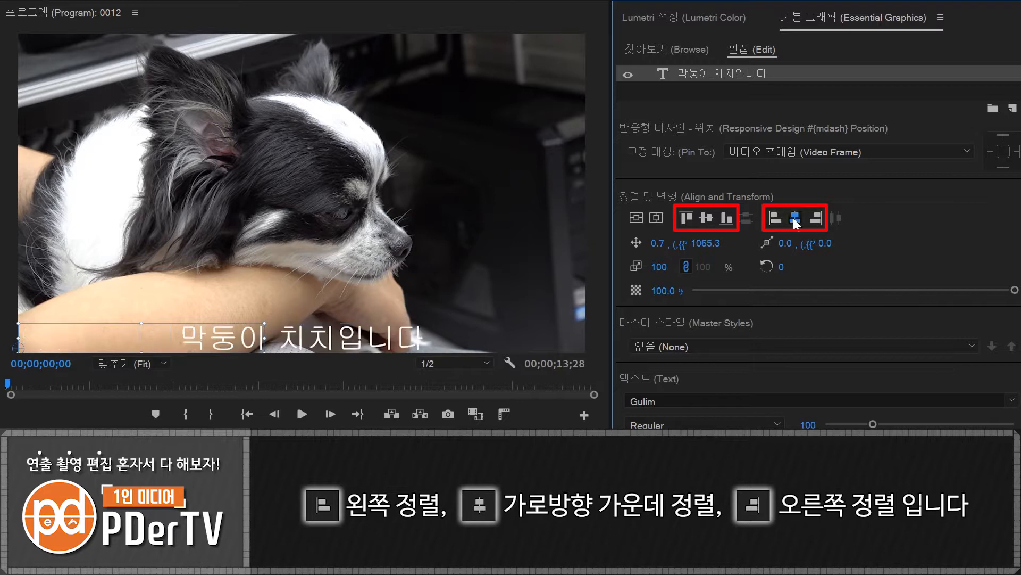
{"action": "left_click", "coordinate": [815, 219]}
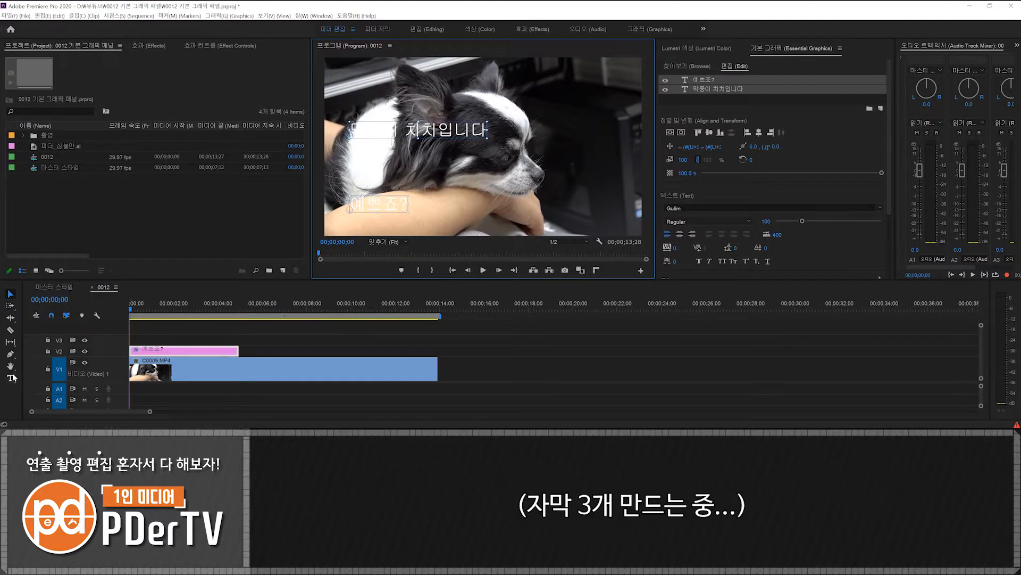
- Add another text layer reading "장모치와와" near the middle of the frame
{"action": "key", "text": "t"}
{"action": "left_click", "coordinate": [487, 170]}
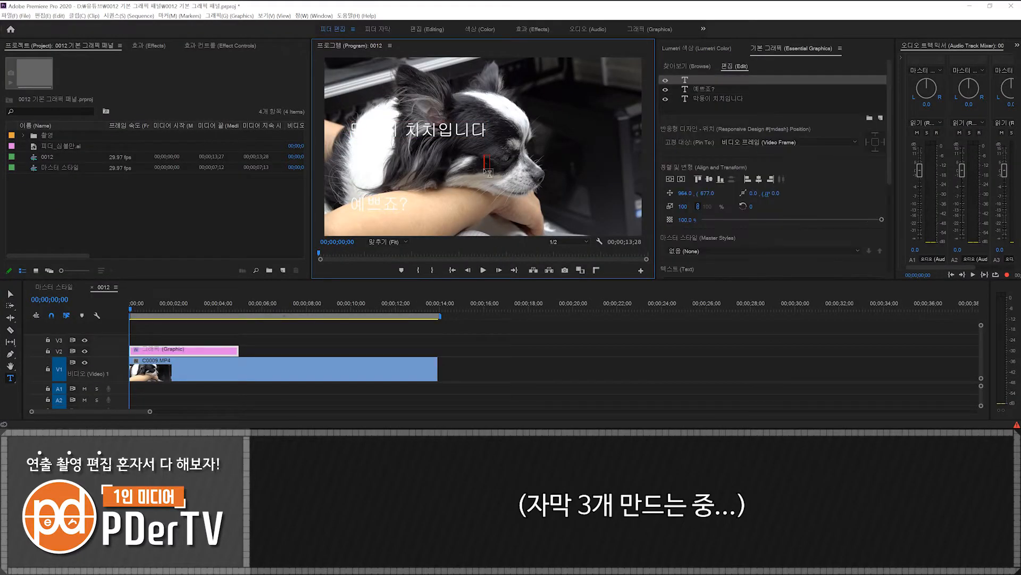
{"action": "type", "text": "장모치와와"}
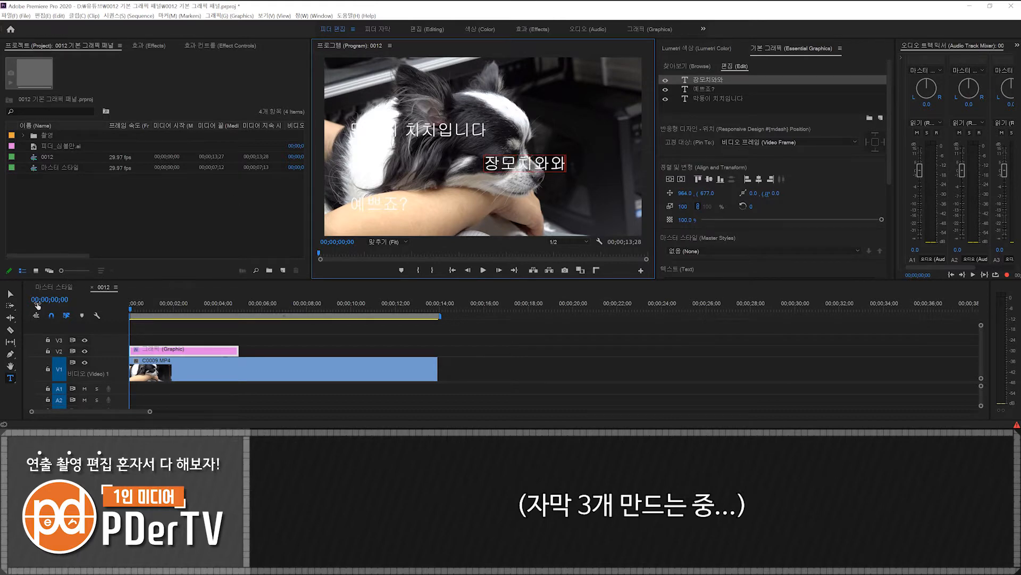
{"action": "left_click", "coordinate": [13, 294]}
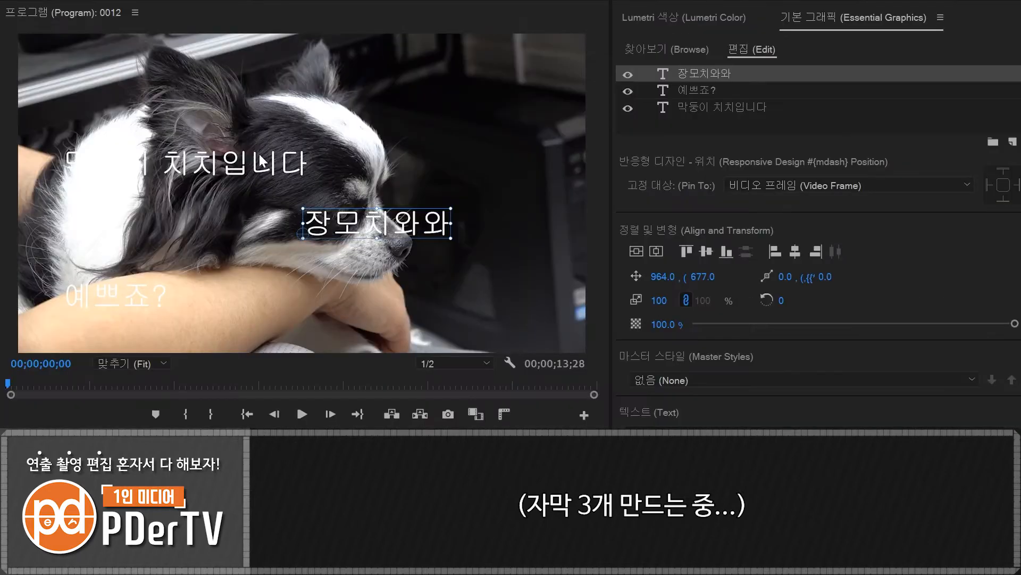
- Arrange the three captions one below another, select them all and distribute them vertically
{"action": "left_click_drag", "start_coordinate": [454, 129], "coordinate": [533, 99]}
{"action": "left_click_drag", "start_coordinate": [419, 234], "coordinate": [480, 186]}
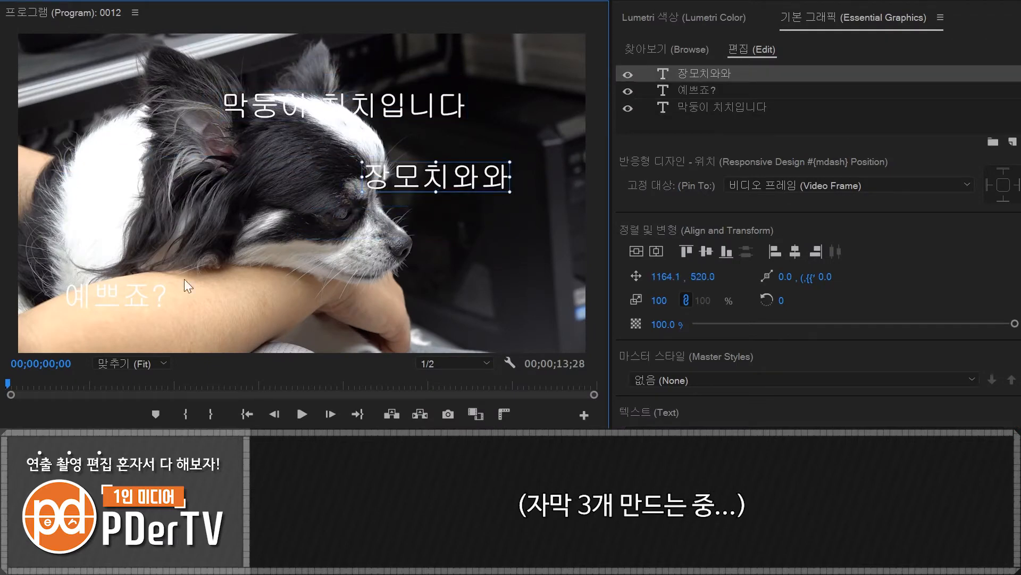
{"action": "left_click_drag", "start_coordinate": [125, 296], "coordinate": [413, 254]}
{"action": "left_click", "coordinate": [433, 176], "text": "shift"}
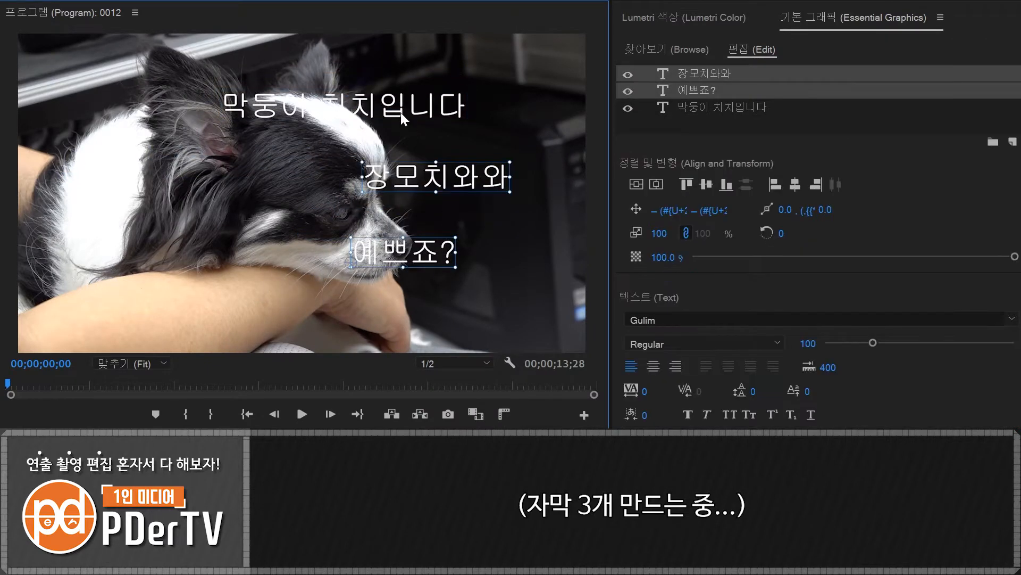
{"action": "left_click", "coordinate": [408, 111], "text": "shift"}
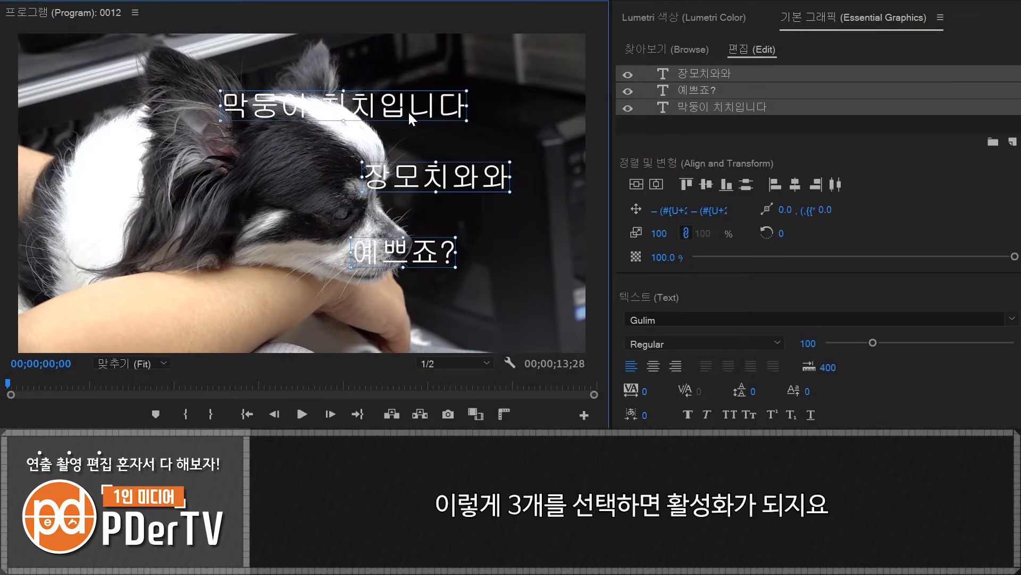
{"action": "left_click", "coordinate": [747, 186]}
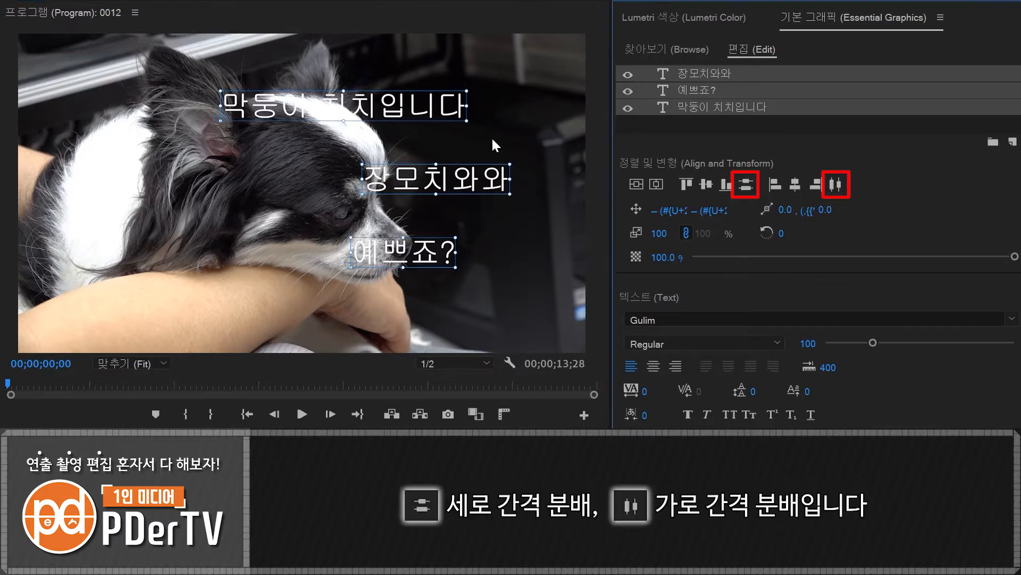
- Rearrange the three captions into a row, select them all and distribute them horizontally
{"action": "left_click_drag", "start_coordinate": [372, 116], "coordinate": [264, 128]}
{"action": "left_click_drag", "start_coordinate": [433, 177], "coordinate": [442, 131]}
{"action": "left_click_drag", "start_coordinate": [420, 256], "coordinate": [585, 133]}
{"action": "left_click", "coordinate": [455, 139], "text": "shift"}
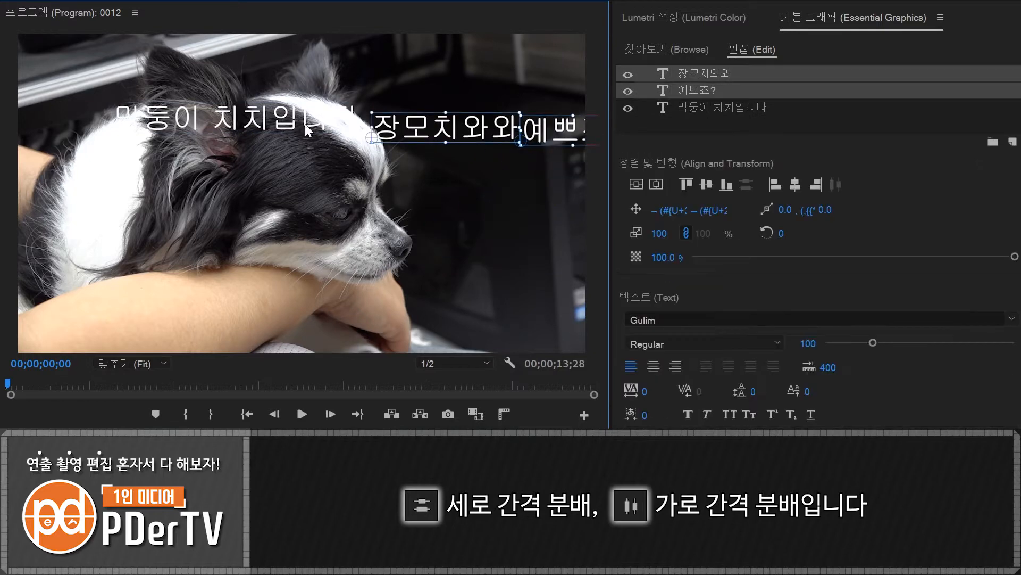
{"action": "left_click", "coordinate": [305, 123], "text": "shift"}
{"action": "left_click", "coordinate": [834, 184]}
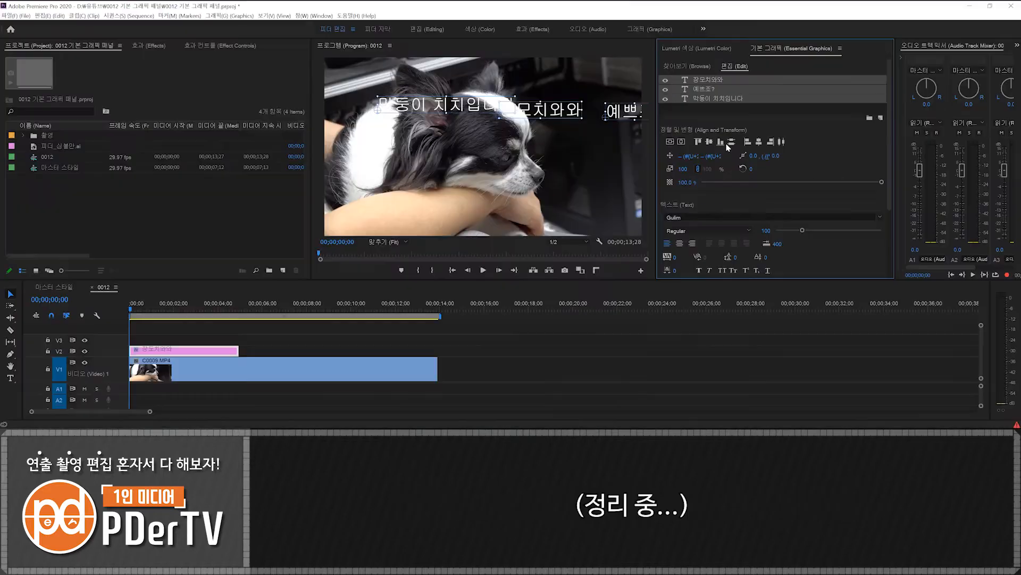
- Delete the "장모치와와" and "예쁘죠?" captions and move "막둥이 치치입니다" to the lower right of the video frame
{"action": "left_click", "coordinate": [436, 186]}
{"action": "left_click", "coordinate": [432, 132]}
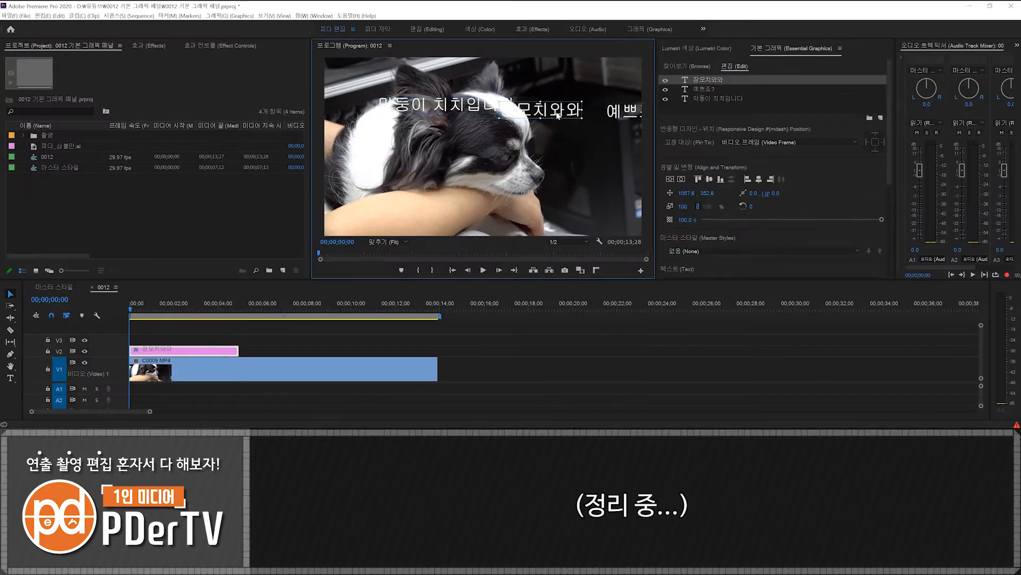
{"action": "key", "text": "Delete"}
{"action": "left_click", "coordinate": [620, 111]}
{"action": "key", "text": "Delete"}
{"action": "left_click_drag", "start_coordinate": [459, 103], "coordinate": [572, 221]}
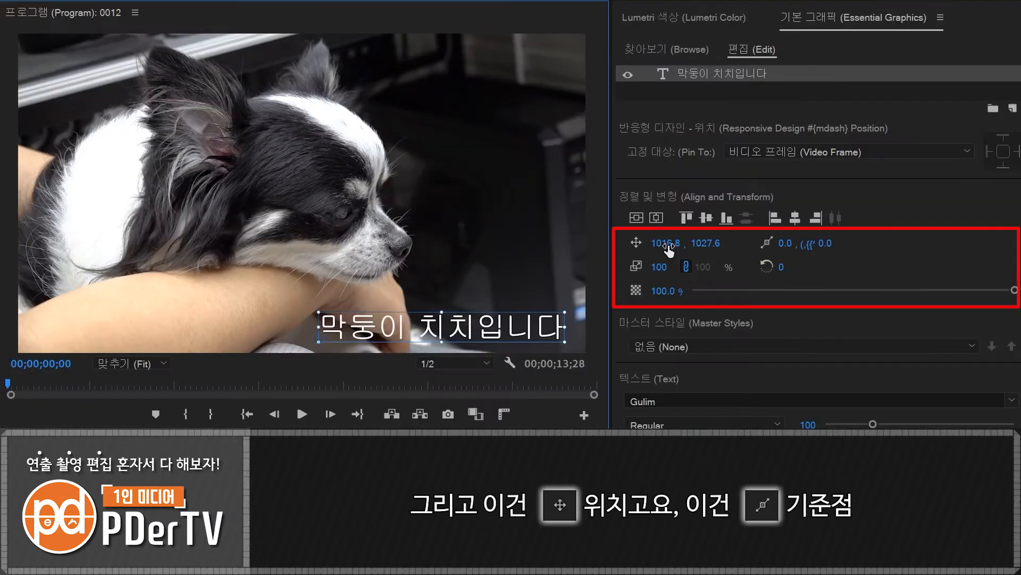
- Set the caption's position to 804.8, 897.6, and try shifting its anchor point before undoing that shift
{"action": "left_click_drag", "start_coordinate": [687, 176], "coordinate": [637, 176]}
{"action": "left_click_drag", "start_coordinate": [663, 243], "coordinate": [600, 243]}
{"action": "left_click_drag", "start_coordinate": [708, 244], "coordinate": [639, 243]}
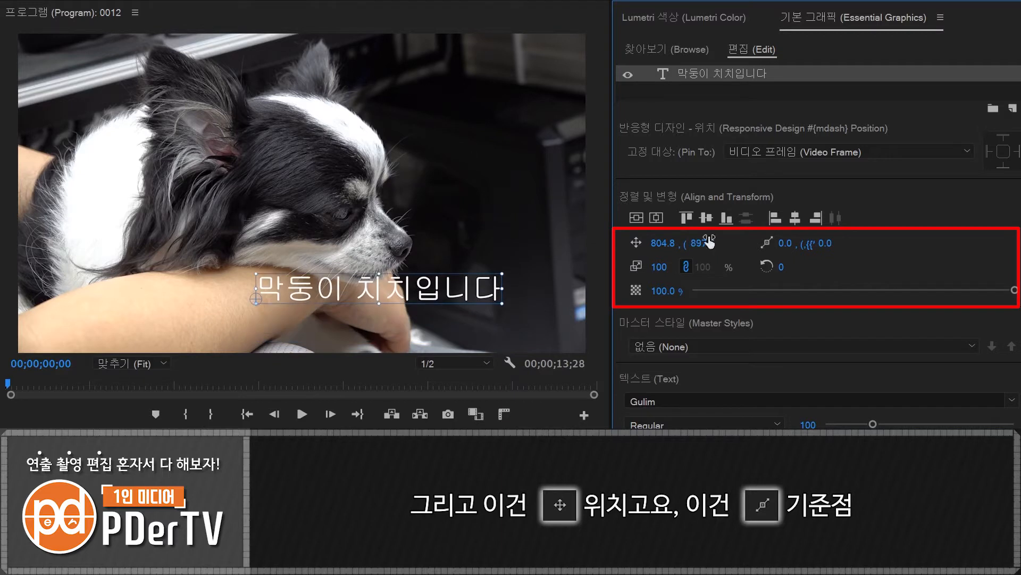
{"action": "left_click_drag", "start_coordinate": [786, 243], "coordinate": [828, 243]}
{"action": "key", "text": "ctrl+z"}
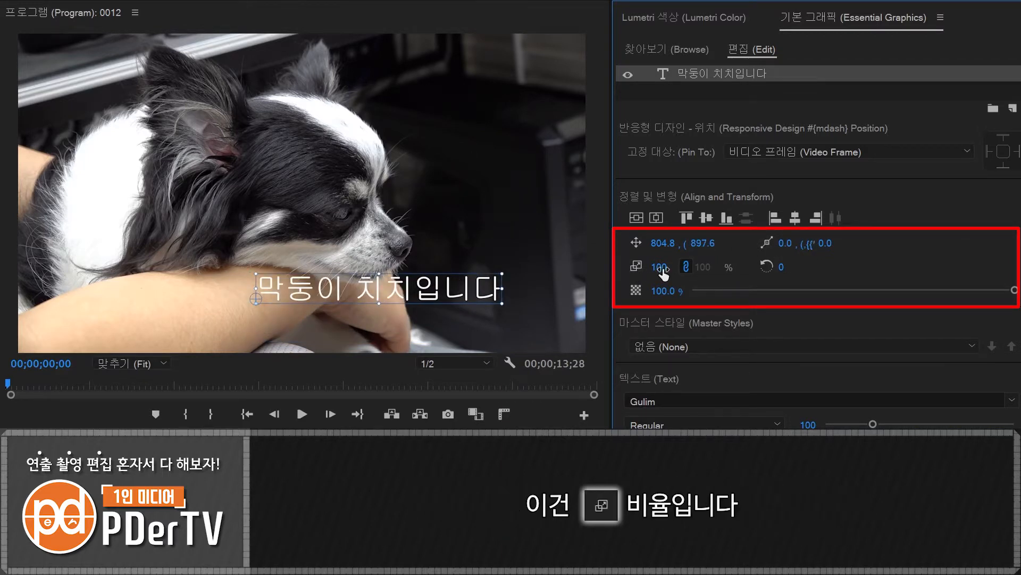
- Scale the caption to 87%, and try rotating it before undoing the rotation
{"action": "mouse_move", "coordinate": [661, 267]}
{"action": "left_mouse_down"}
{"action": "mouse_move", "coordinate": [699, 268]}
{"action": "mouse_move", "coordinate": [645, 267]}
{"action": "left_mouse_up"}
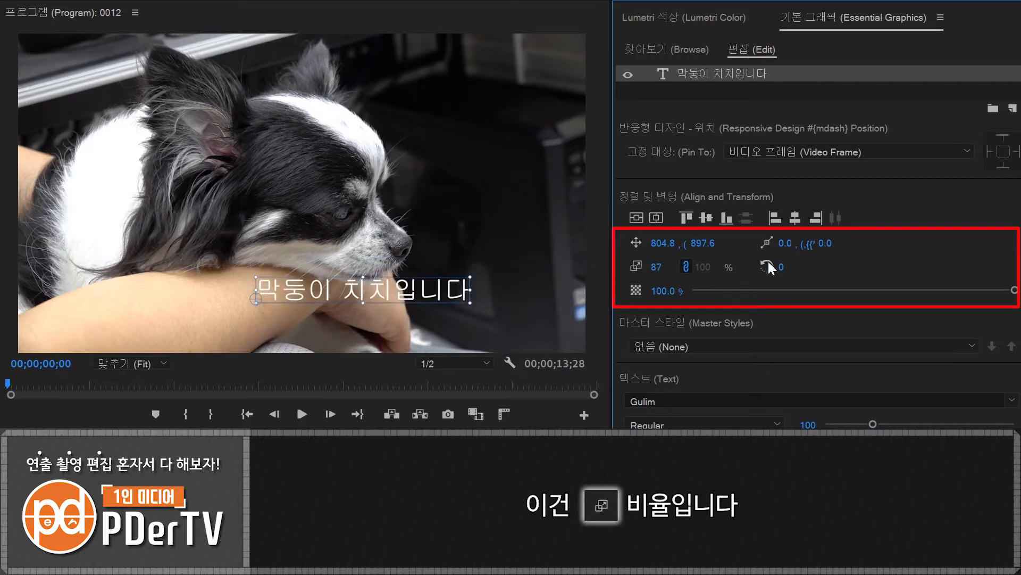
{"action": "mouse_move", "coordinate": [775, 266]}
{"action": "left_mouse_down"}
{"action": "mouse_move", "coordinate": [795, 267]}
{"action": "mouse_move", "coordinate": [751, 267]}
{"action": "mouse_move", "coordinate": [774, 267]}
{"action": "left_mouse_up"}
{"action": "key", "text": "ctrl+z"}
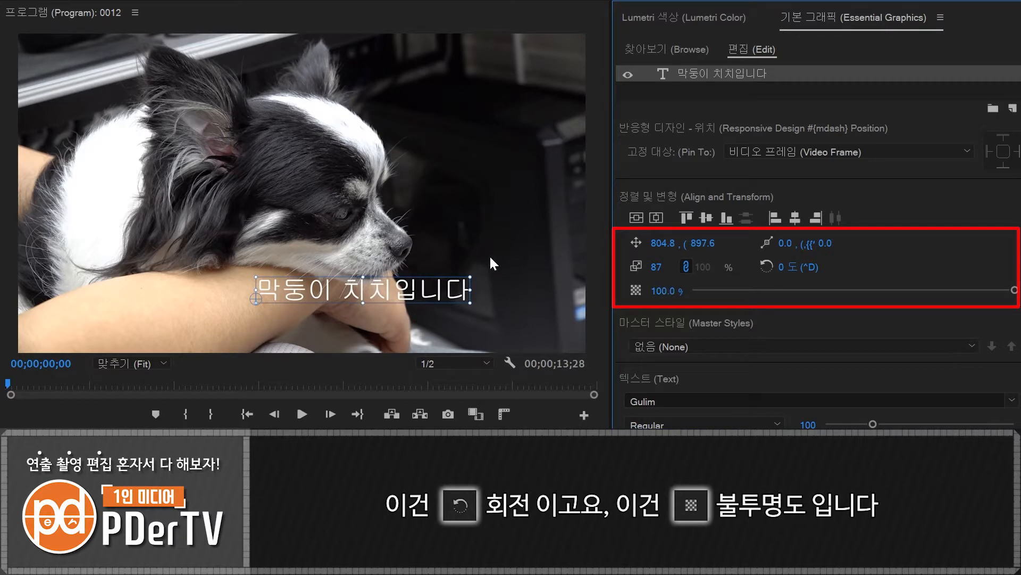
- Unlink the caption's scale proportions, set the two values separately to 112 and 101, and relink them
{"action": "left_click", "coordinate": [685, 267]}
{"action": "left_click_drag", "start_coordinate": [658, 267], "coordinate": [691, 263]}
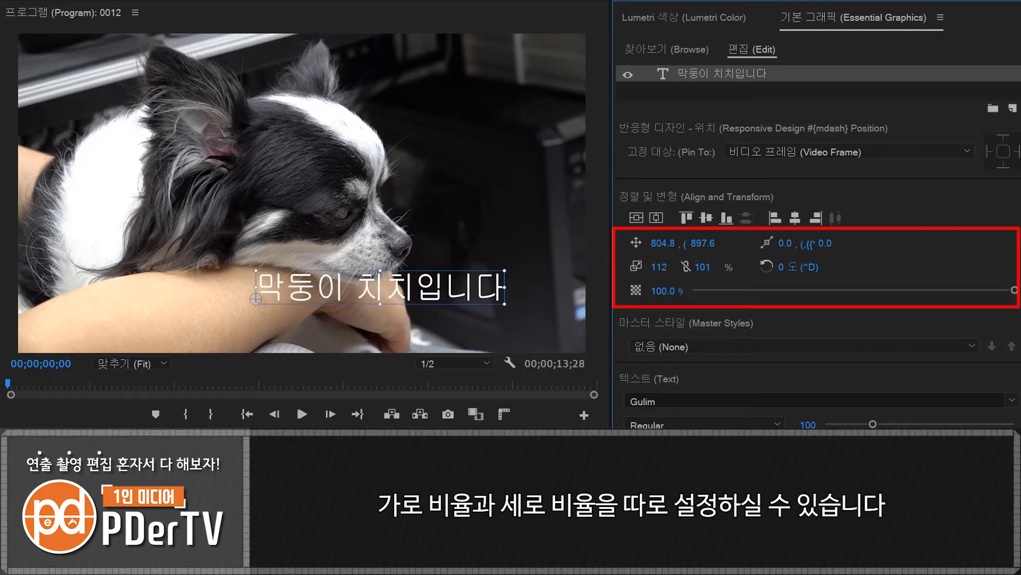
{"action": "left_click", "coordinate": [687, 263]}
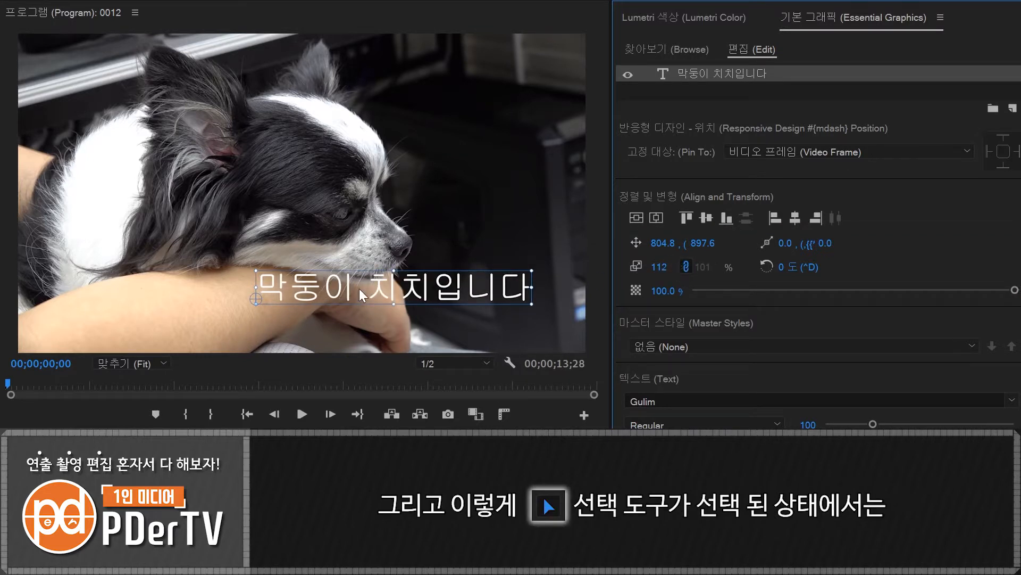
- Enlarge the caption to 125% with its bounding box and place it at about 789, 970.5
{"action": "left_click_drag", "start_coordinate": [398, 284], "coordinate": [393, 305]}
{"action": "left_click_drag", "start_coordinate": [252, 293], "coordinate": [313, 288]}
{"action": "mouse_move", "coordinate": [408, 287]}
{"action": "left_mouse_down"}
{"action": "mouse_move", "coordinate": [404, 260]}
{"action": "mouse_move", "coordinate": [395, 286]}
{"action": "left_mouse_up"}
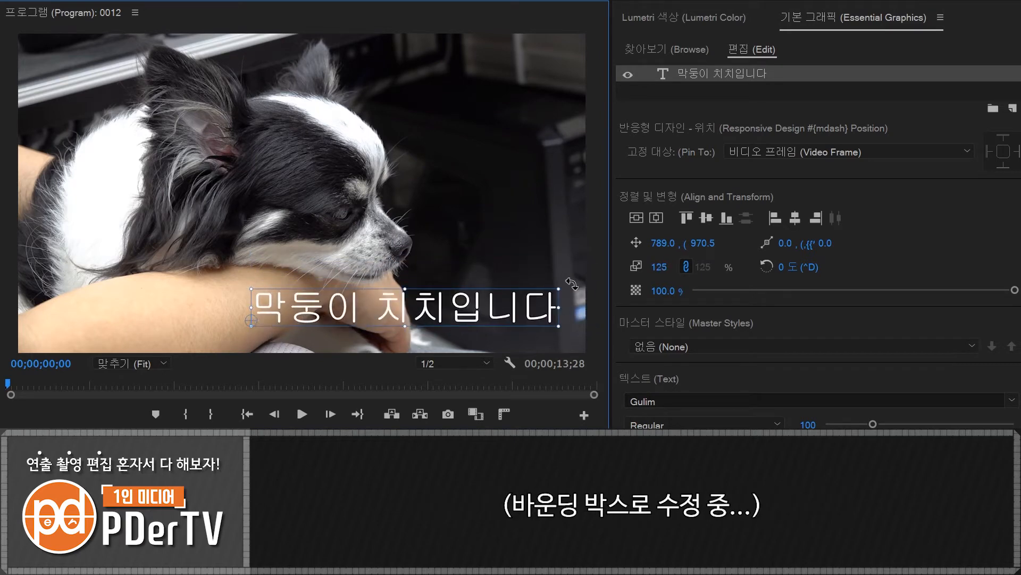
- Try rotating the caption by 2°, undo the rotation, and move the caption to about 830, 1014.5
{"action": "mouse_move", "coordinate": [571, 280]}
{"action": "left_mouse_down"}
{"action": "mouse_move", "coordinate": [343, 32]}
{"action": "mouse_move", "coordinate": [570, 281]}
{"action": "mouse_move", "coordinate": [567, 292]}
{"action": "left_mouse_up"}
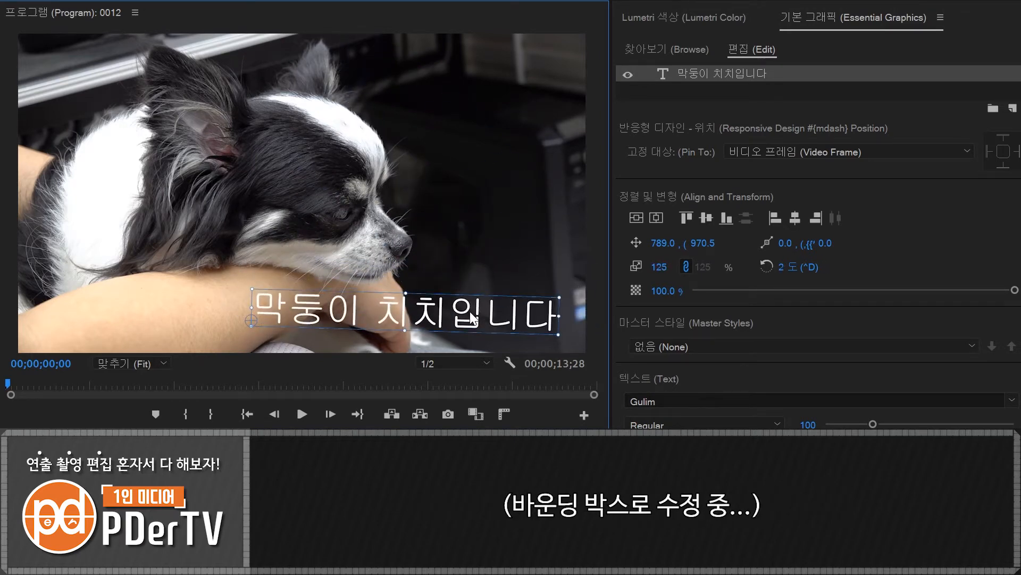
{"action": "key", "text": "ctrl+z"}
{"action": "mouse_move", "coordinate": [455, 311]}
{"action": "left_mouse_down"}
{"action": "mouse_move", "coordinate": [426, 217]}
{"action": "mouse_move", "coordinate": [476, 161]}
{"action": "mouse_move", "coordinate": [484, 299]}
{"action": "mouse_move", "coordinate": [468, 322]}
{"action": "left_mouse_up"}
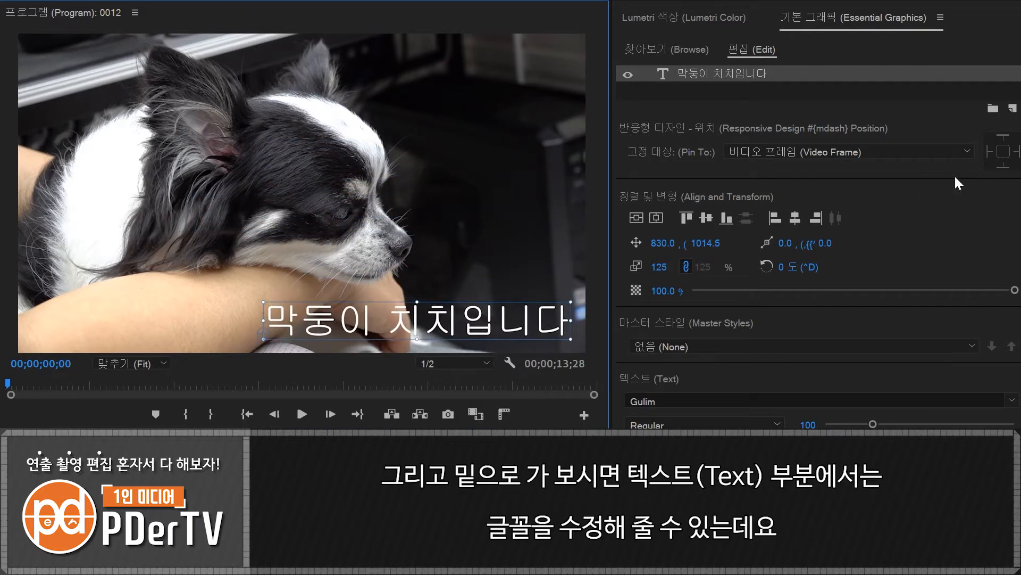
- Change the caption's font to 08SeoulNamsan EB and open the list of available font styles
{"action": "scroll", "coordinate": [732, 113], "scroll_direction": "down", "scroll_amount": 5}
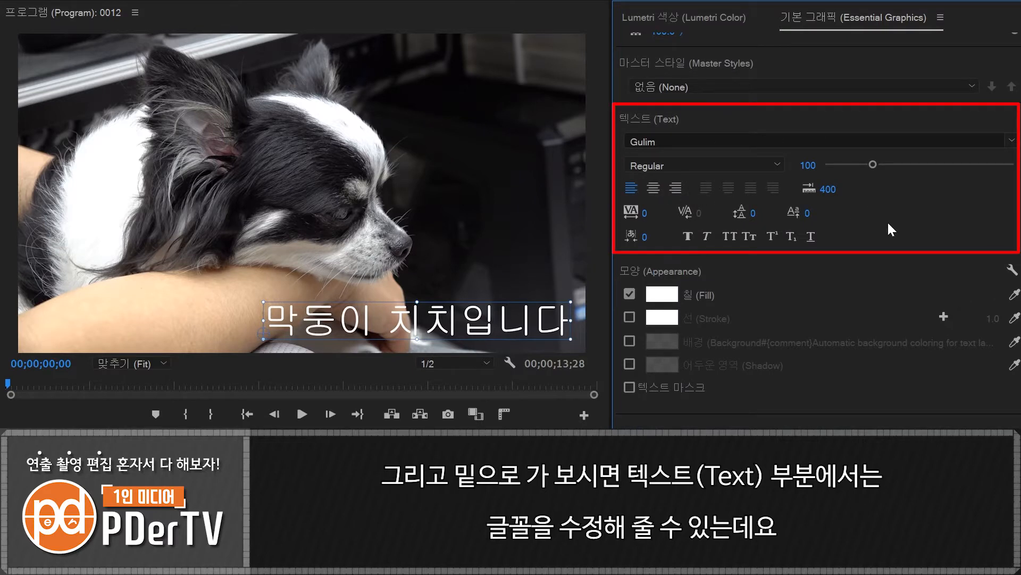
{"action": "left_click", "coordinate": [681, 139]}
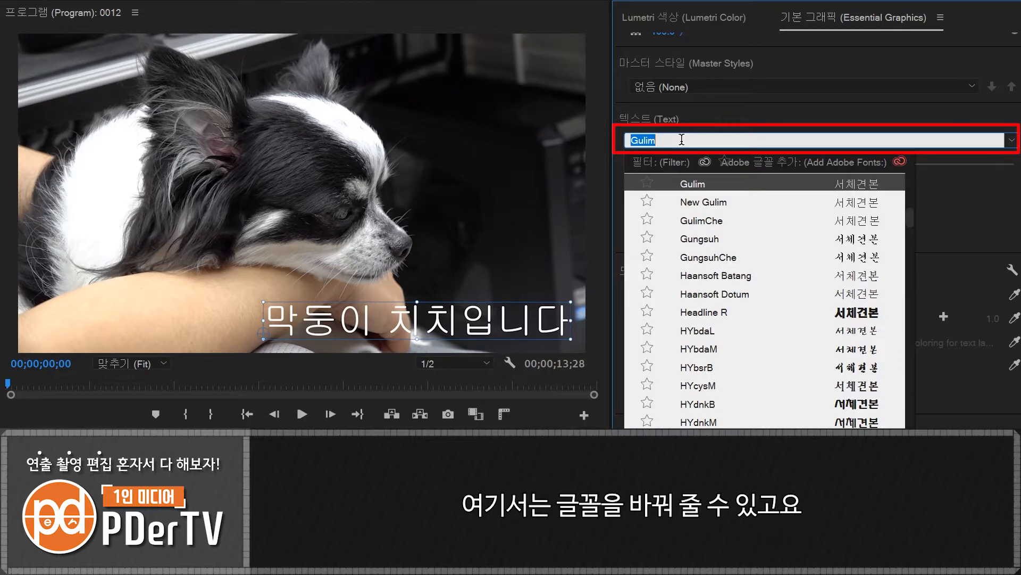
{"action": "type", "text": "seoul"}
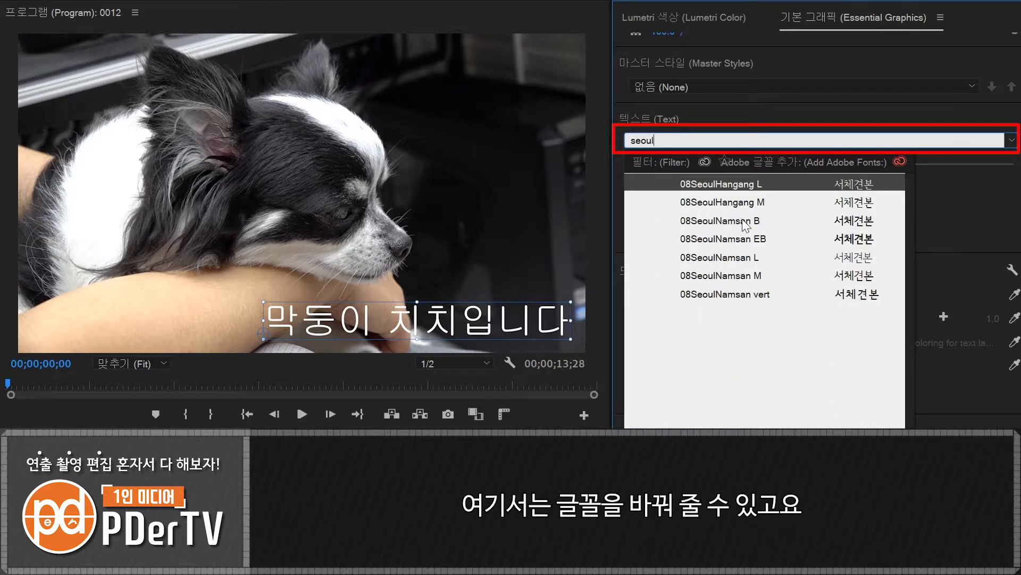
{"action": "left_click", "coordinate": [739, 239]}
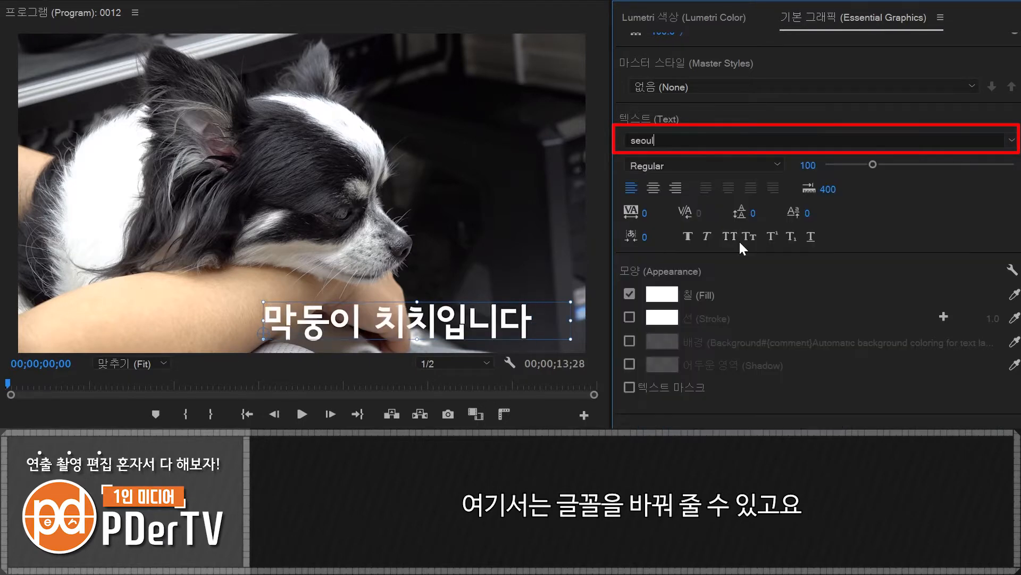
{"action": "left_click", "coordinate": [773, 162]}
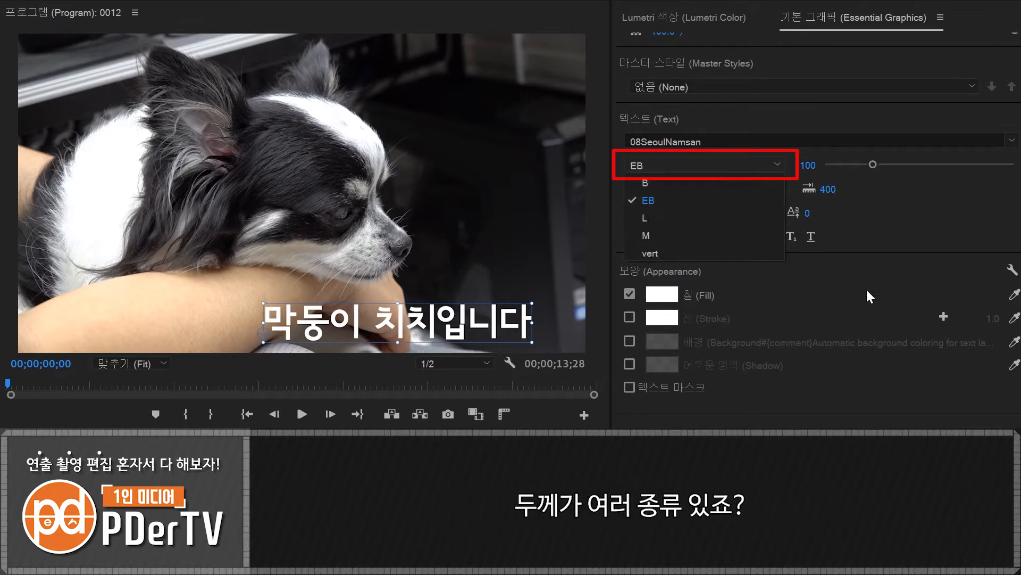
- Set the caption's font size to 120
{"action": "mouse_move", "coordinate": [879, 169]}
{"action": "left_mouse_down"}
{"action": "mouse_move", "coordinate": [924, 163]}
{"action": "mouse_move", "coordinate": [871, 162]}
{"action": "left_mouse_up"}
{"action": "left_click", "coordinate": [808, 164]}
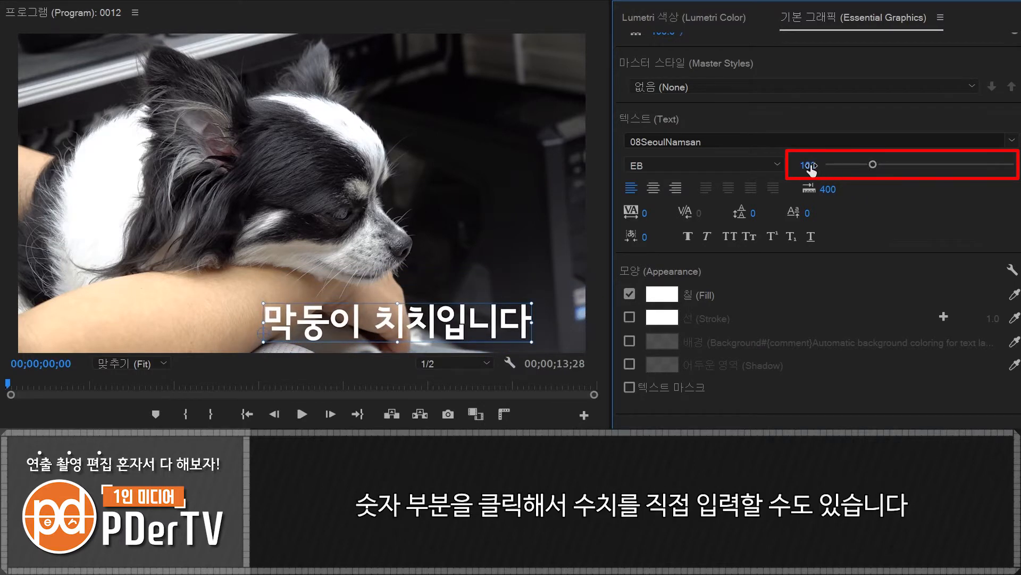
{"action": "type", "text": "120"}
{"action": "key", "text": "Return"}
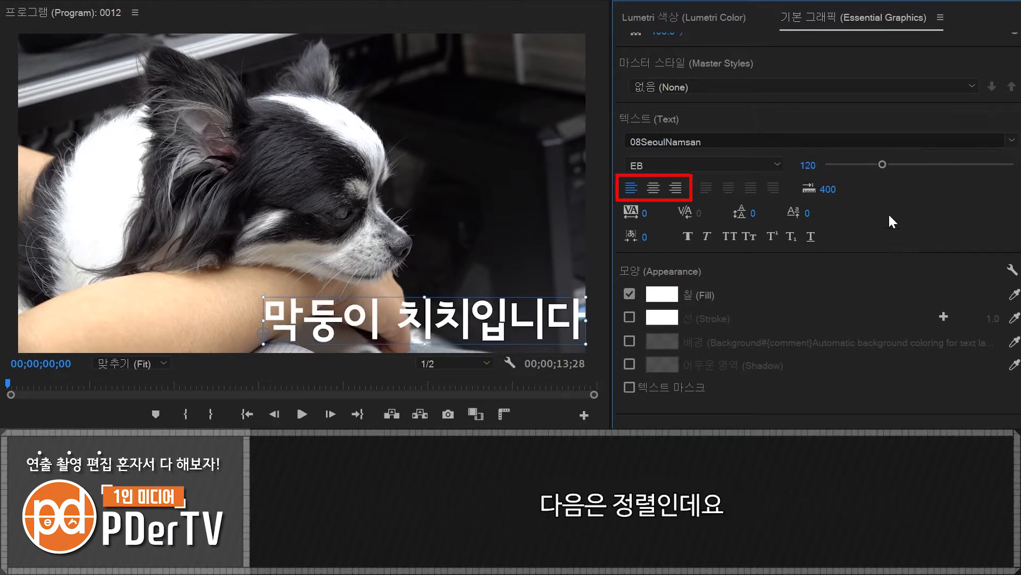
- Try centre and right text alignment on the caption, and return it to left alignment
{"action": "left_click", "coordinate": [652, 189]}
{"action": "left_click", "coordinate": [680, 190]}
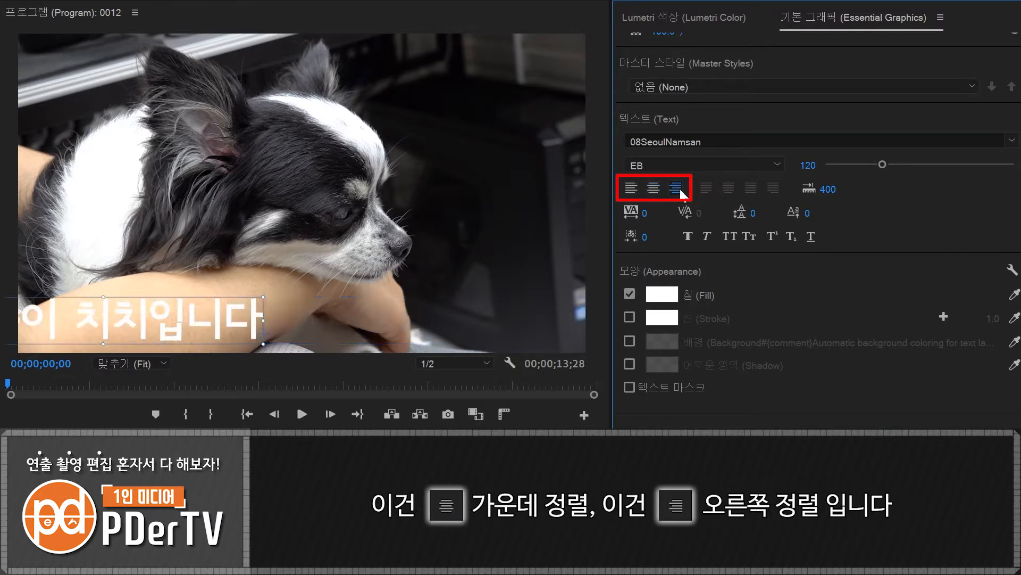
{"action": "left_click", "coordinate": [630, 189]}
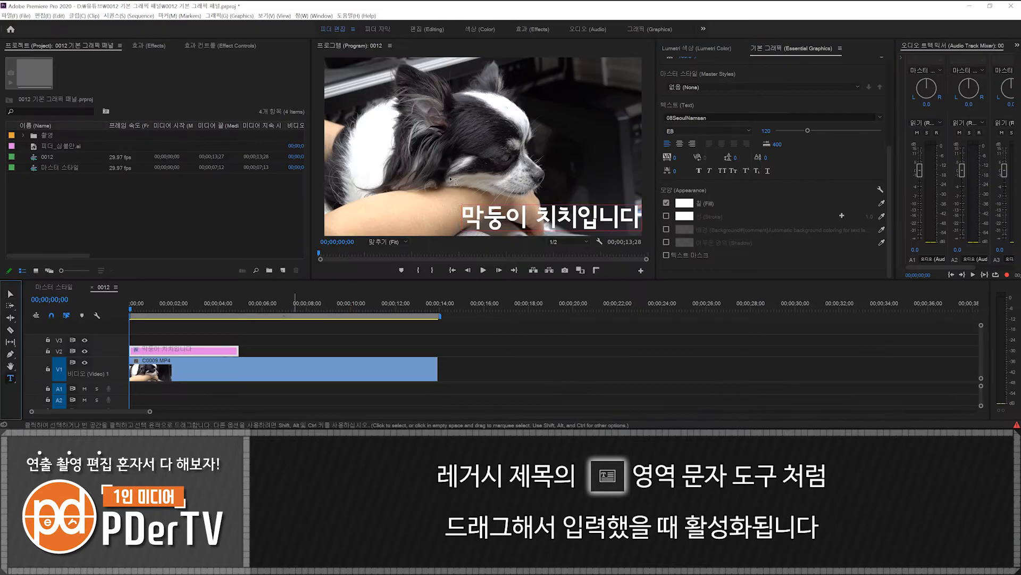
- Draw an area text box over the dog and enter "안녕하세요 막둥이 치치 입니다", "부모님이 빠삐용과 치와와라서" and "저는 장모치와와입니다" on separate lines
{"action": "left_click_drag", "start_coordinate": [417, 72], "coordinate": [622, 184]}
{"action": "type", "text": "안녕하세요 막둥이 치치 입니다"}
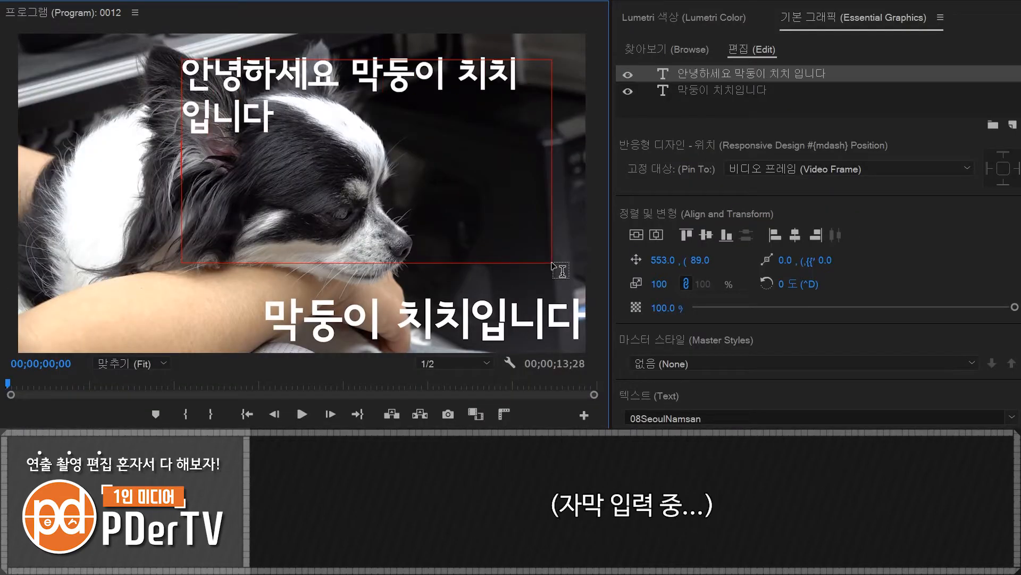
{"action": "key", "text": "Return"}
{"action": "type", "text": "부모님이 빠삐용과 치와와라서"}
{"action": "key", "text": "Return"}
{"action": "type", "text": "저는 장모치와"}
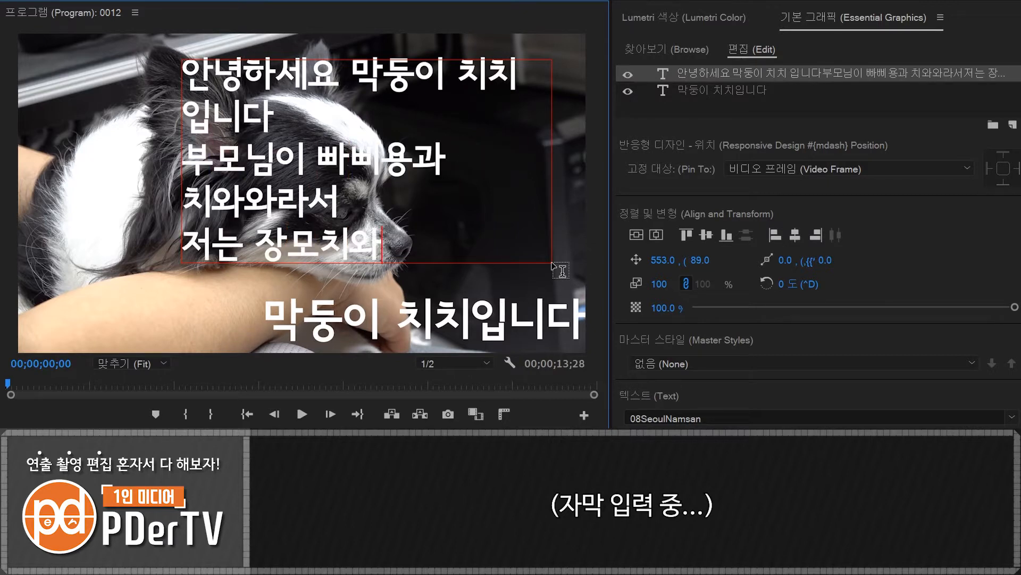
{"action": "type", "text": "와입니다"}
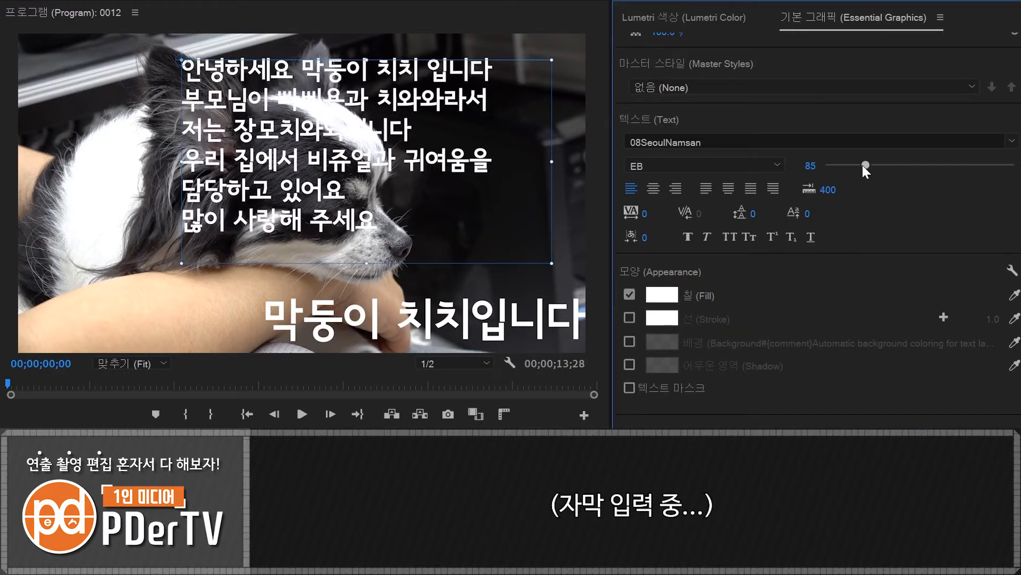
- Set the paragraph's font size to 60 and add the lines "우리 집에서 비쥬얼과", "귀여움을 담당하고 있어요" and "많이 사랑해 주세요"
{"action": "left_click_drag", "start_coordinate": [863, 165], "coordinate": [851, 164]}
{"action": "left_click_drag", "start_coordinate": [368, 125], "coordinate": [346, 174]}
{"action": "double_click", "coordinate": [345, 173]}
{"action": "left_click", "coordinate": [315, 179]}
{"action": "key", "text": "Return"}
- Narrow the paragraph's text box to fit its lines and move it to the upper-right part of the video frame
{"action": "mouse_move", "coordinate": [215, 184]}
{"action": "left_mouse_down"}
{"action": "mouse_move", "coordinate": [324, 191]}
{"action": "mouse_move", "coordinate": [250, 176]}
{"action": "left_mouse_up"}
{"action": "left_click_drag", "start_coordinate": [565, 202], "coordinate": [436, 203]}
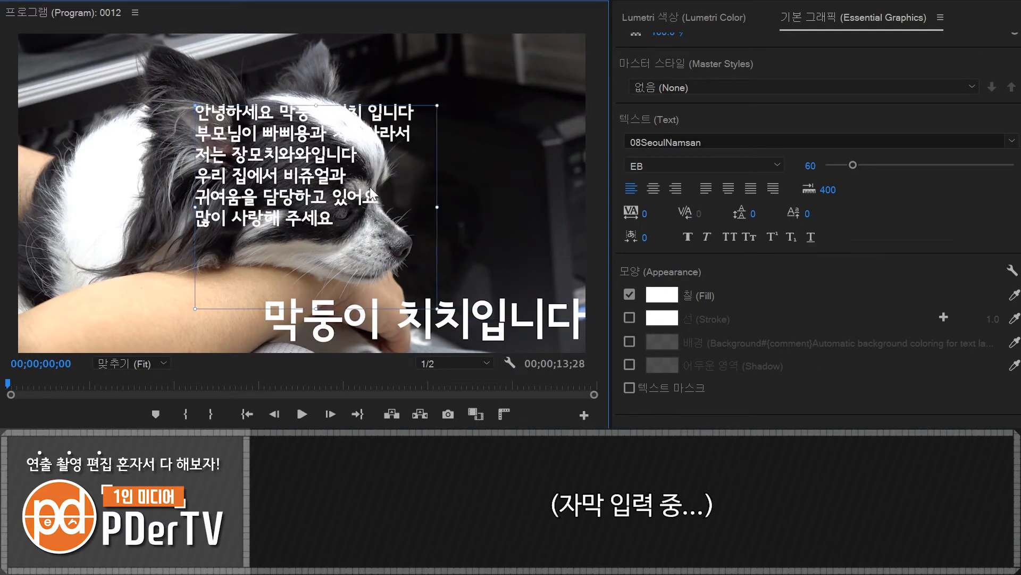
{"action": "left_click_drag", "start_coordinate": [245, 194], "coordinate": [410, 143]}
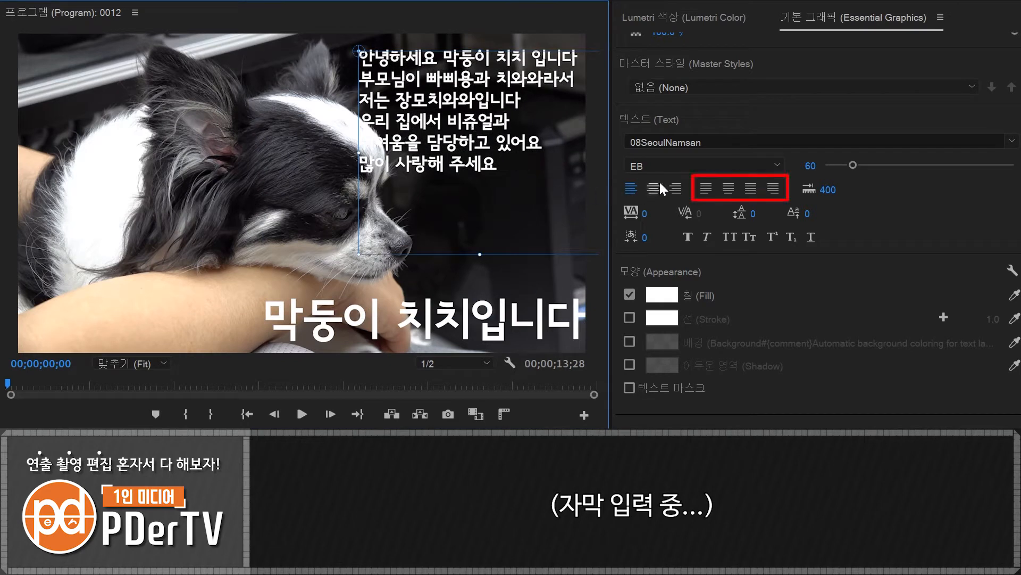
- Try all four justify options on the paragraph, shift its box fully into the frame, and end on Justify last left
{"action": "left_click", "coordinate": [705, 189]}
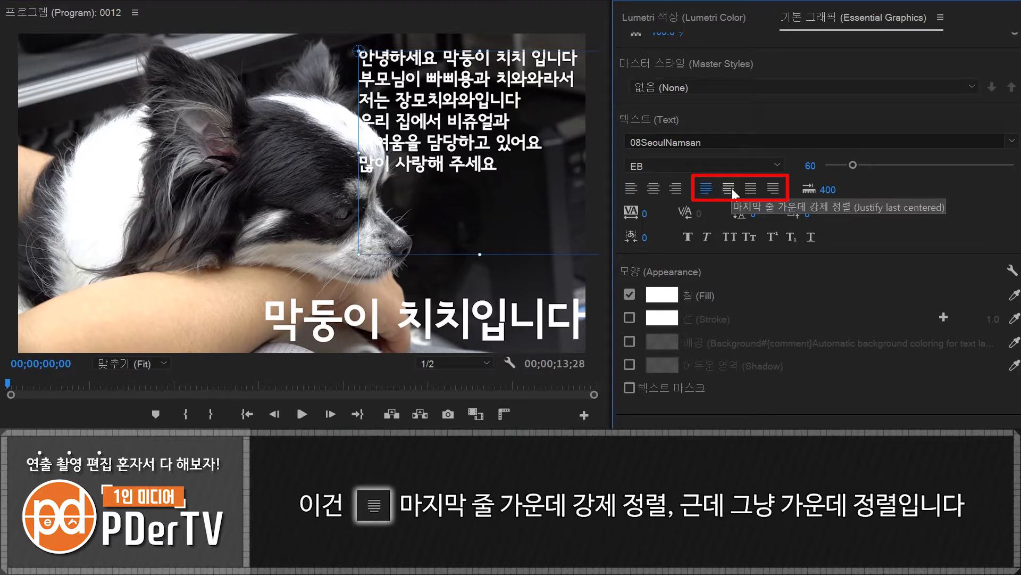
{"action": "left_click", "coordinate": [729, 188]}
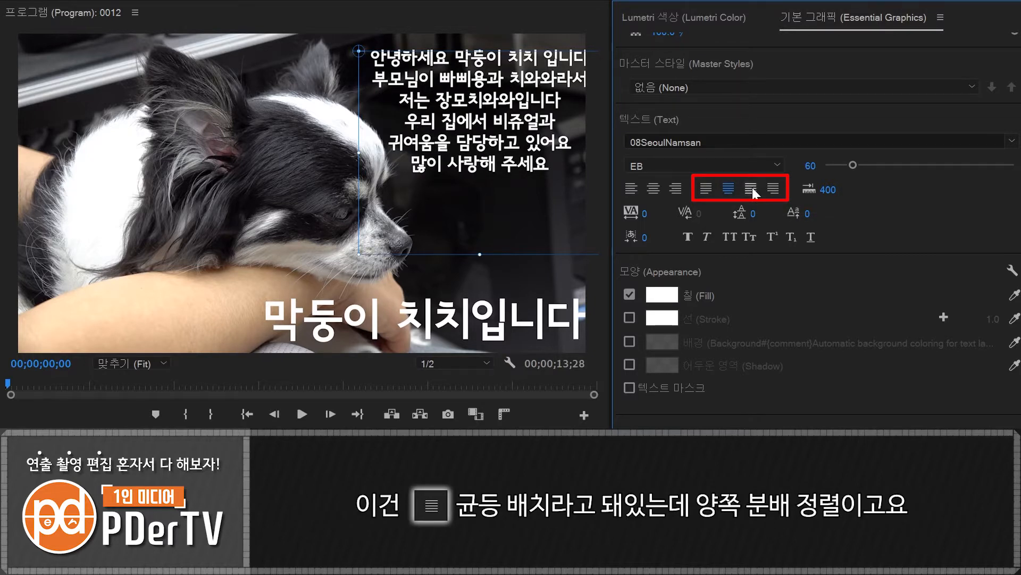
{"action": "left_click", "coordinate": [753, 187]}
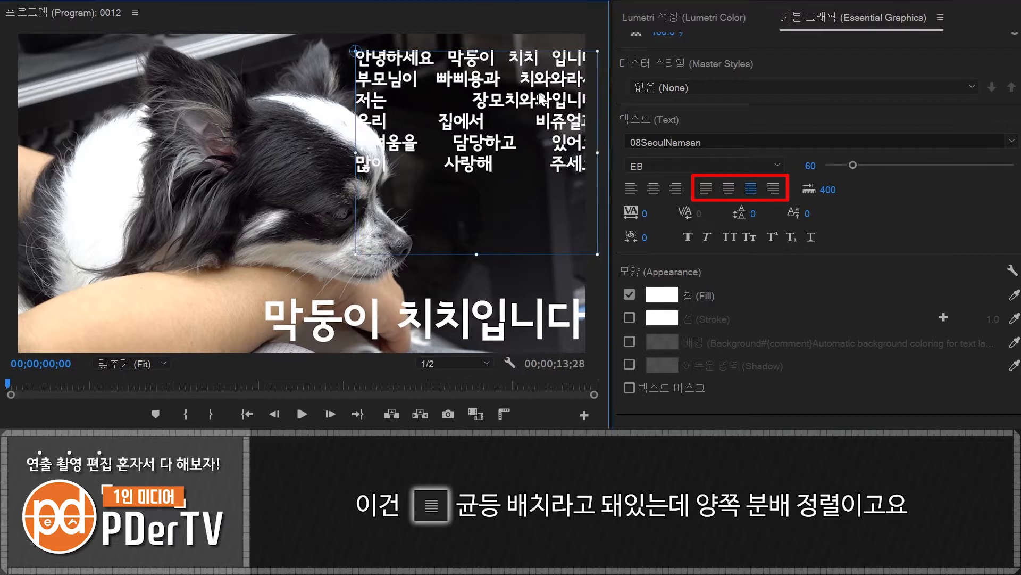
{"action": "left_click_drag", "start_coordinate": [545, 92], "coordinate": [513, 93]}
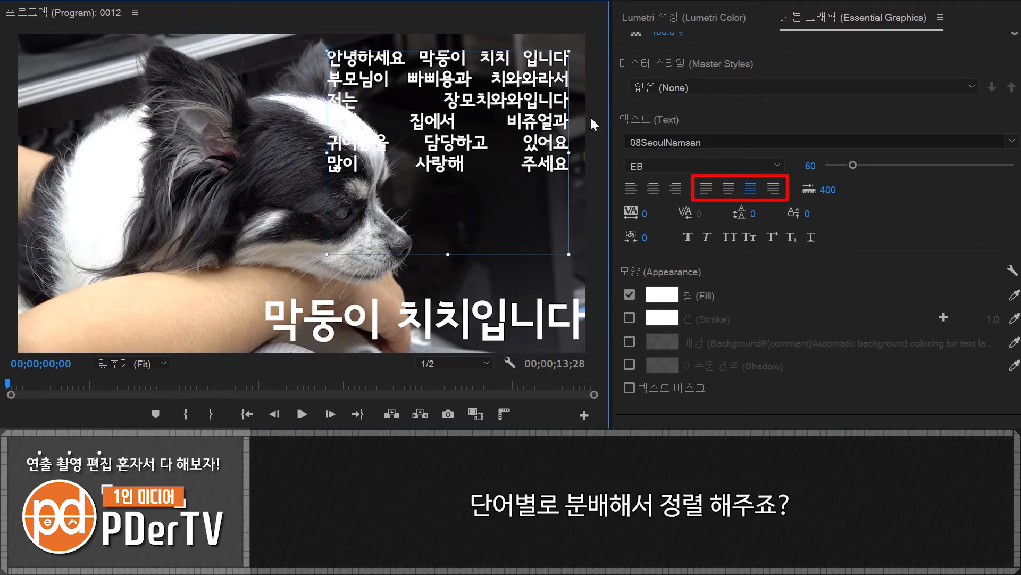
{"action": "left_click", "coordinate": [773, 189]}
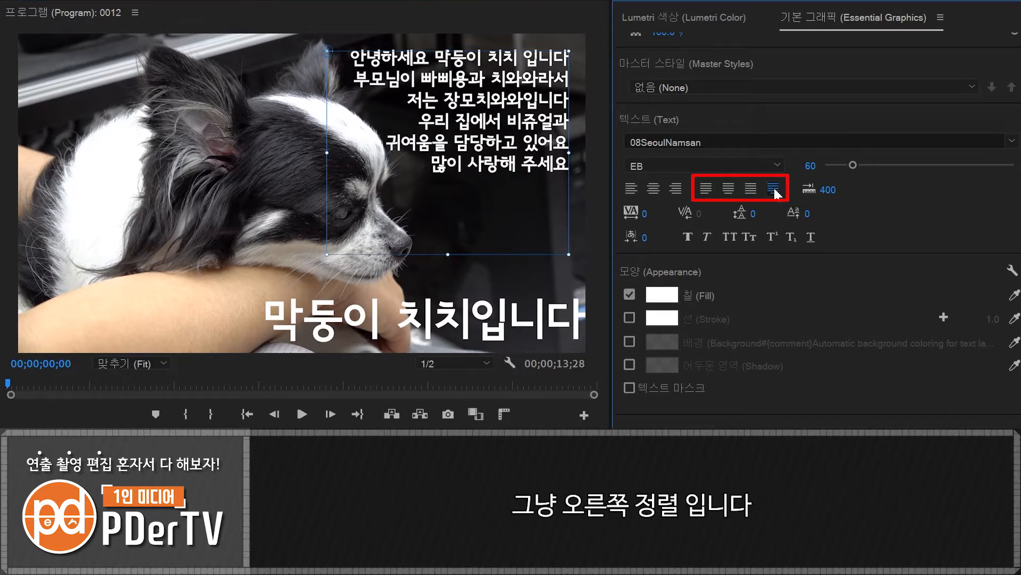
{"action": "left_click", "coordinate": [706, 189]}
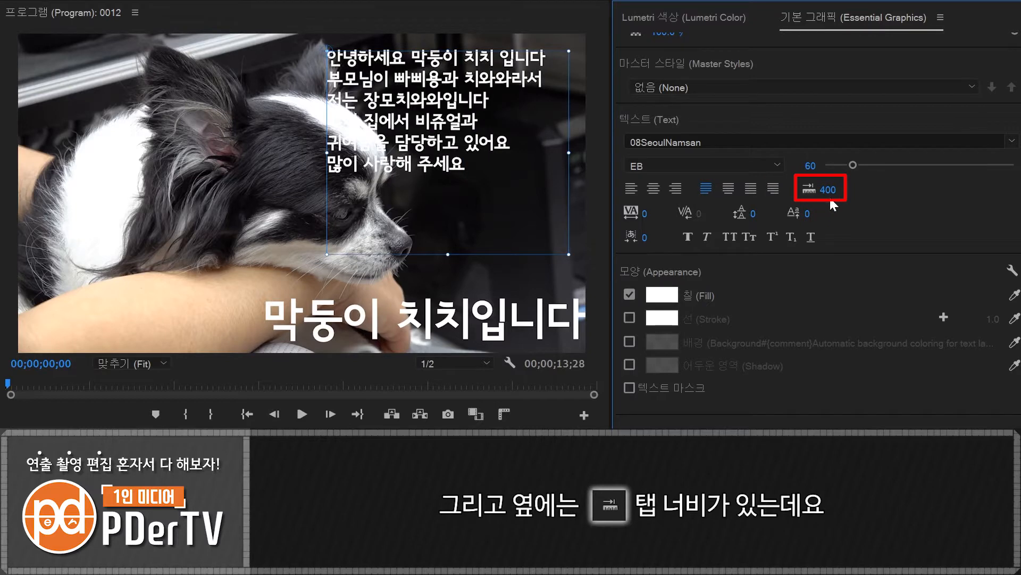
- Insert a tab in the paragraph's last line and set the tab width to 162
{"action": "double_click", "coordinate": [334, 78]}
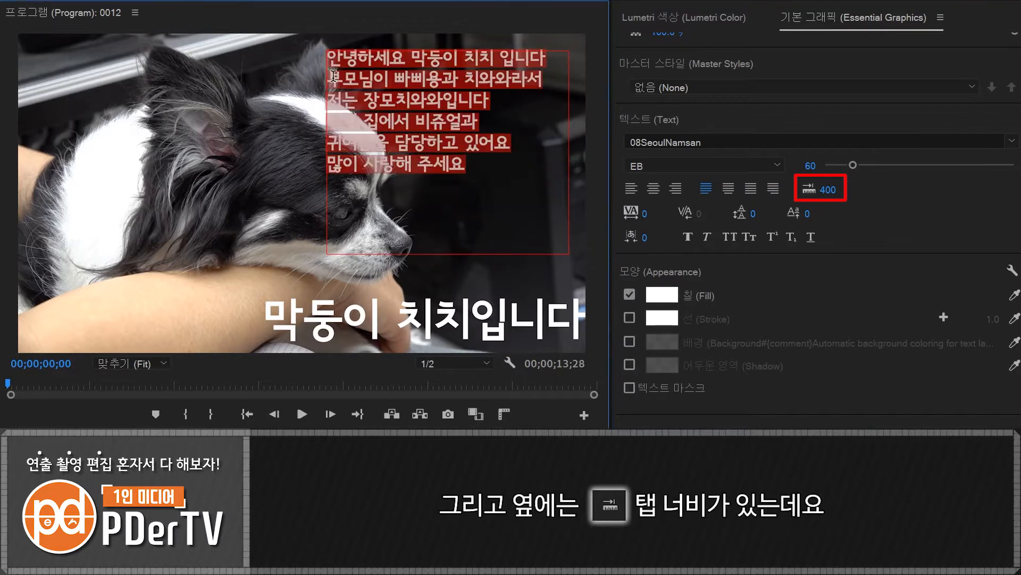
{"action": "left_click", "coordinate": [335, 165]}
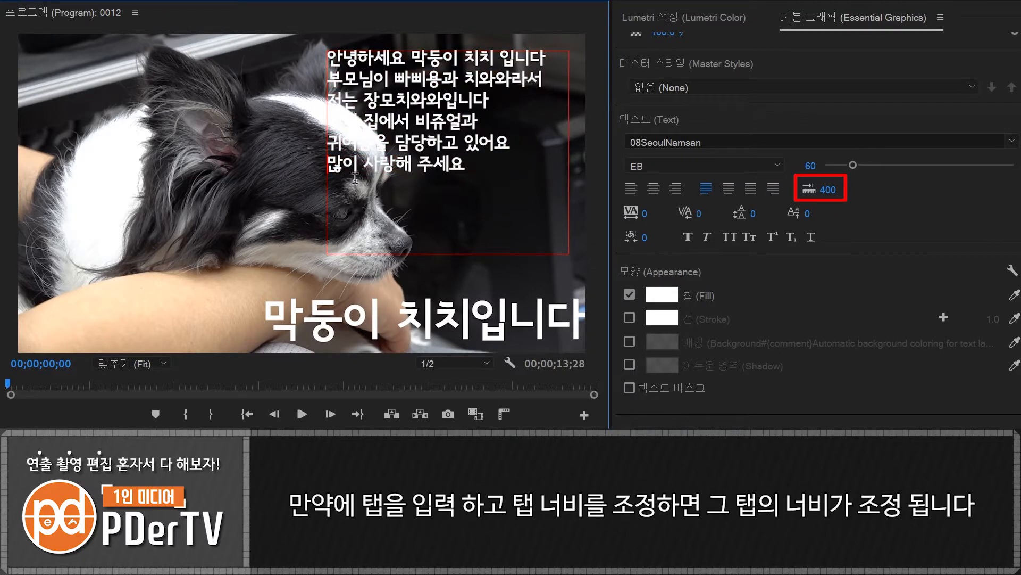
{"action": "key", "text": "Tab"}
{"action": "left_click_drag", "start_coordinate": [826, 194], "coordinate": [700, 195]}
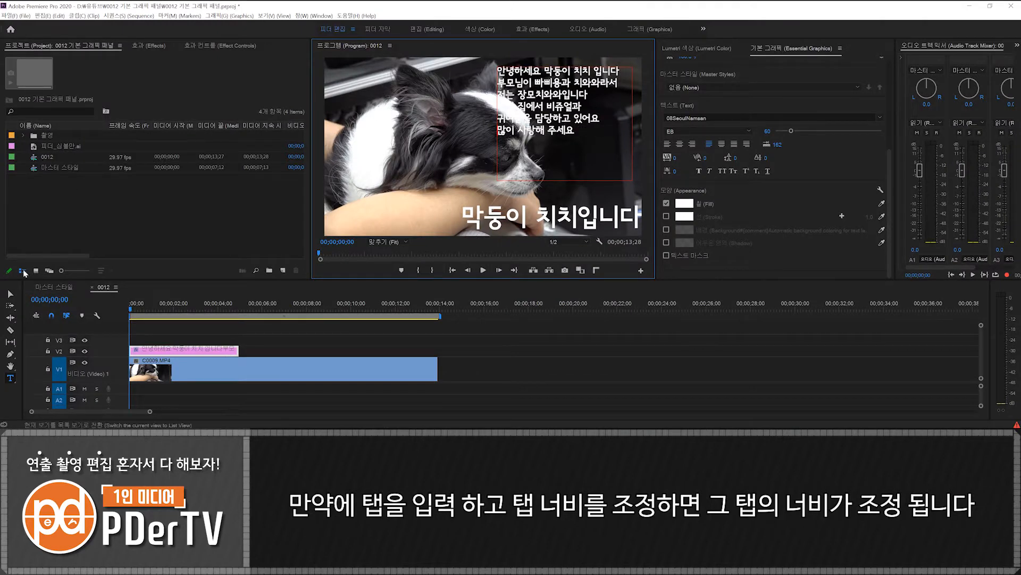
- Delete the paragraph text box and select the remaining caption with its text settings in view
{"action": "left_click", "coordinate": [11, 293]}
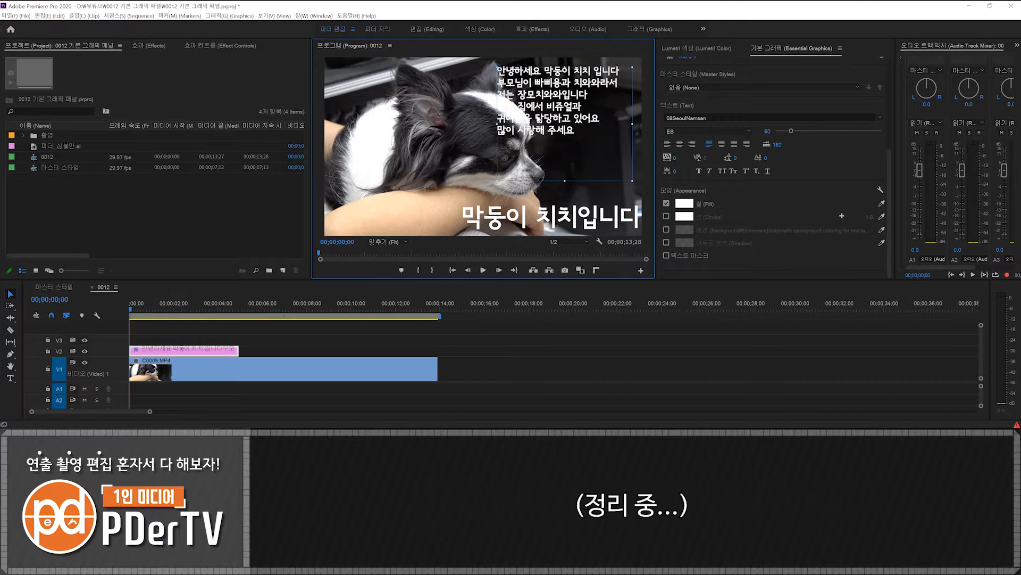
{"action": "key", "text": "Delete"}
{"action": "left_click", "coordinate": [517, 225]}
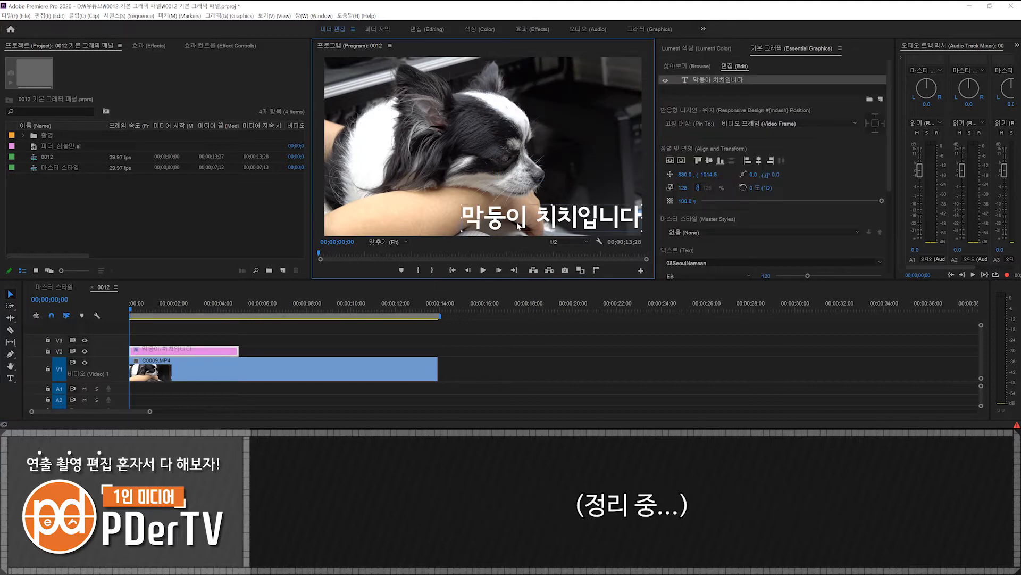
{"action": "left_click_drag", "start_coordinate": [892, 152], "coordinate": [892, 236]}
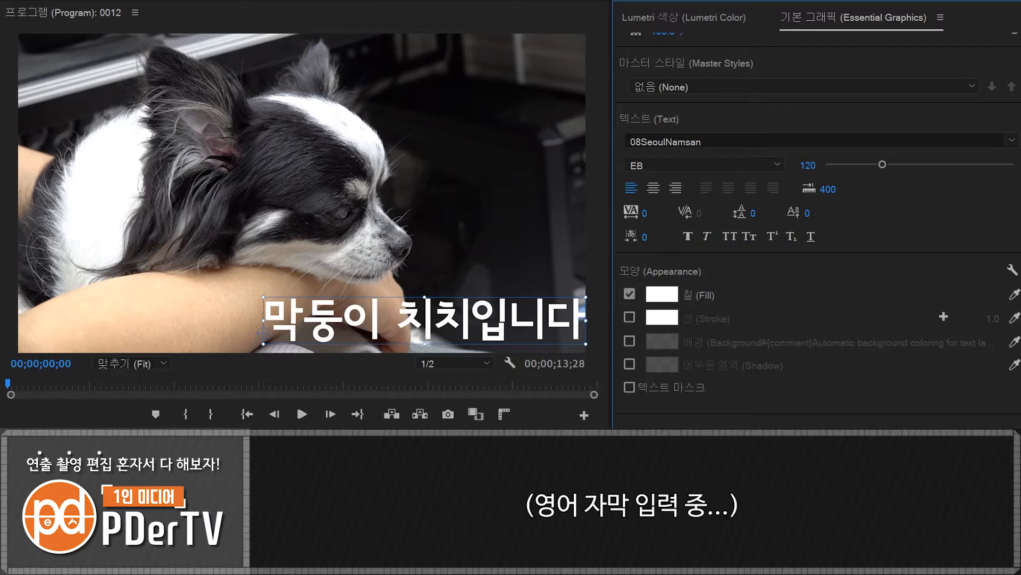
- Add a second text layer reading "Mother-in-law chihuahua" near the top of the video frame
{"action": "key", "text": "t"}
{"action": "left_click", "coordinate": [296, 90]}
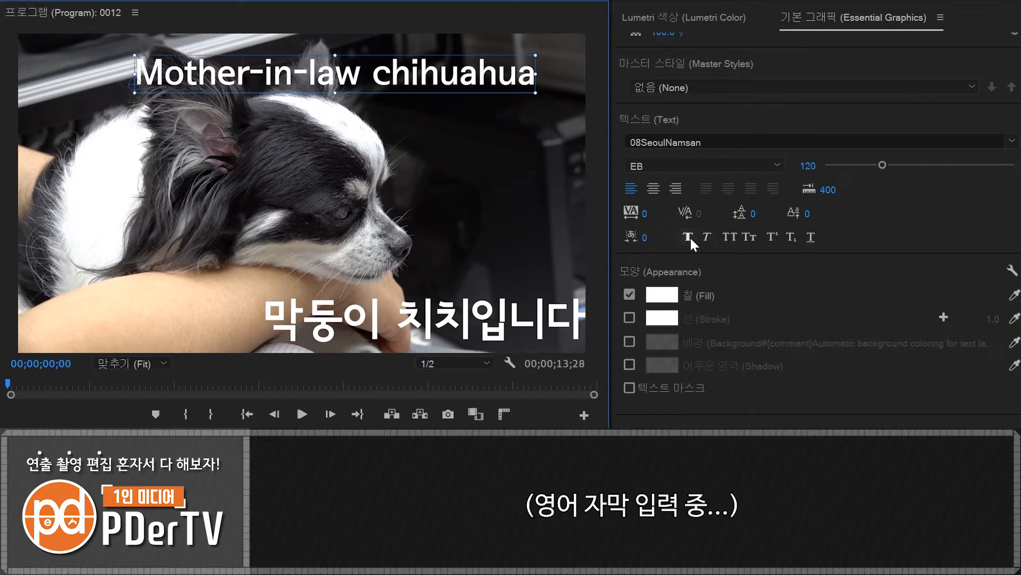
- Try Faux Bold, Faux Italic, All Caps and Small Caps on the English caption, switching each one off again
{"action": "left_click", "coordinate": [691, 238]}
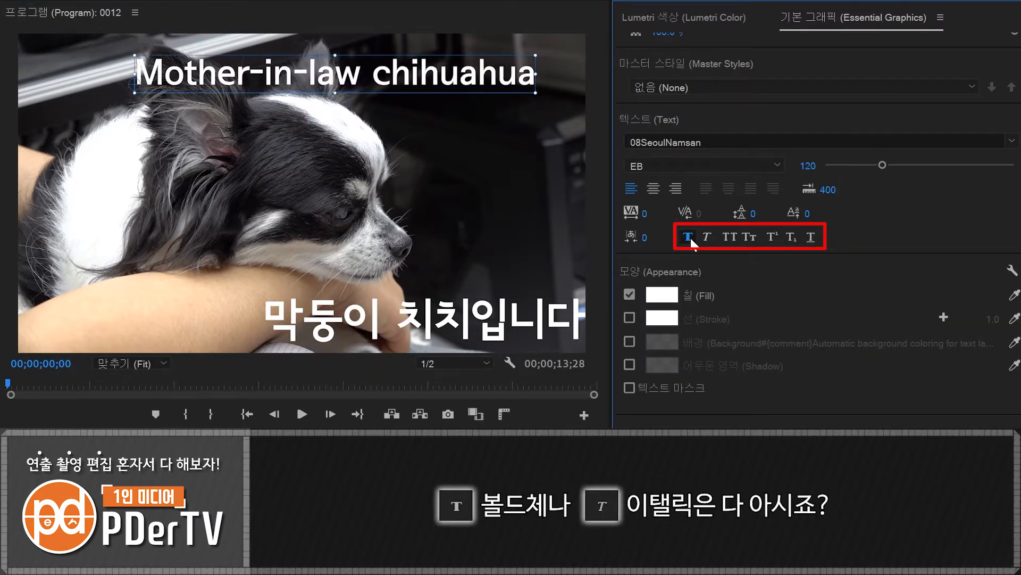
{"action": "left_click", "coordinate": [703, 238]}
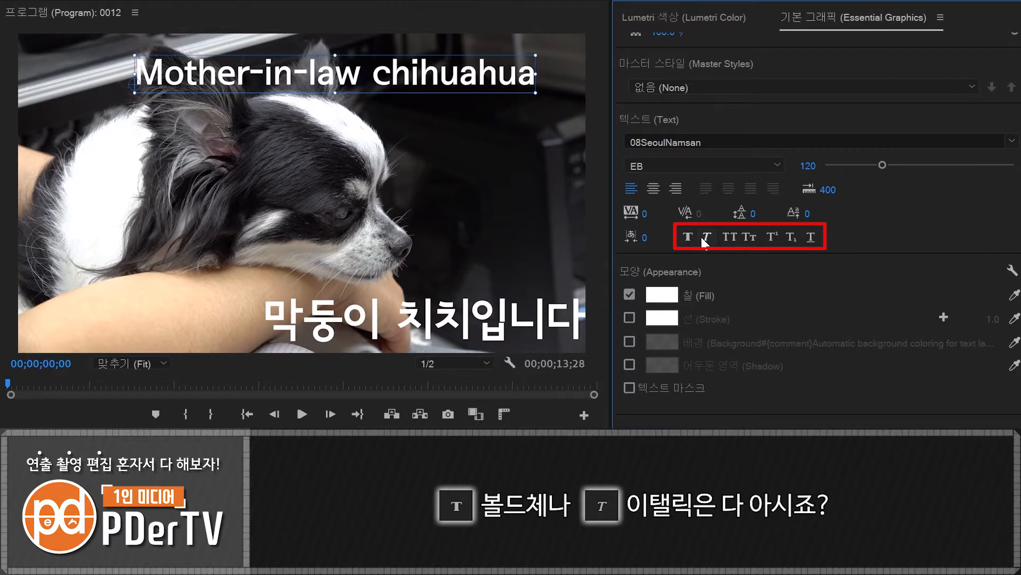
{"action": "left_click", "coordinate": [729, 238]}
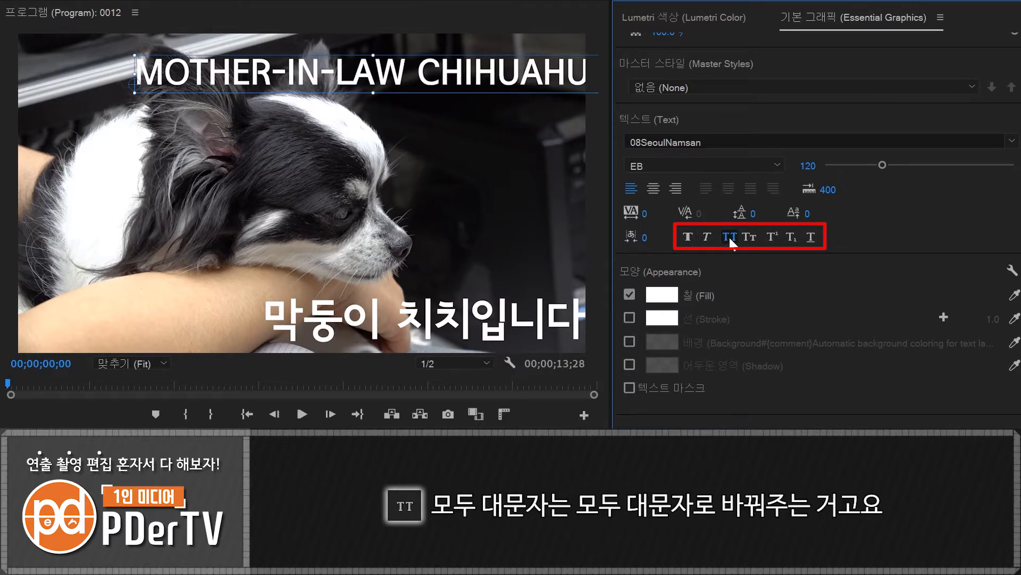
{"action": "left_click", "coordinate": [729, 237]}
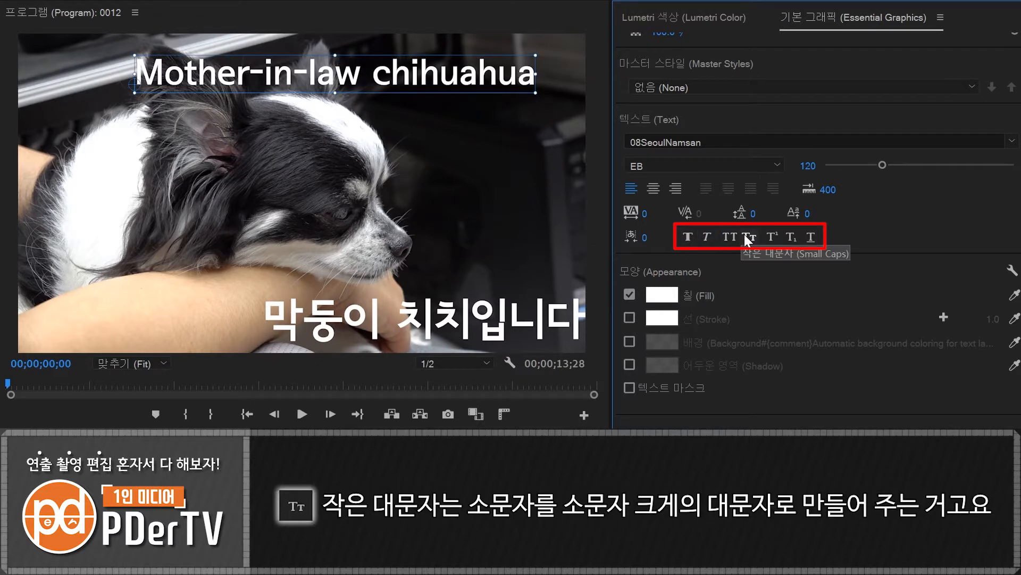
{"action": "left_click", "coordinate": [745, 236]}
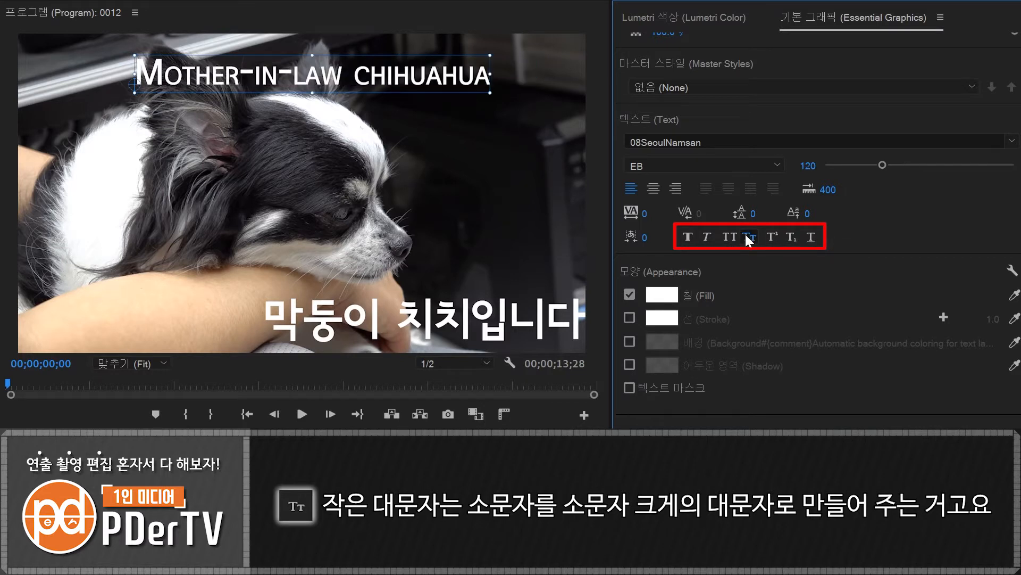
{"action": "left_click", "coordinate": [746, 237]}
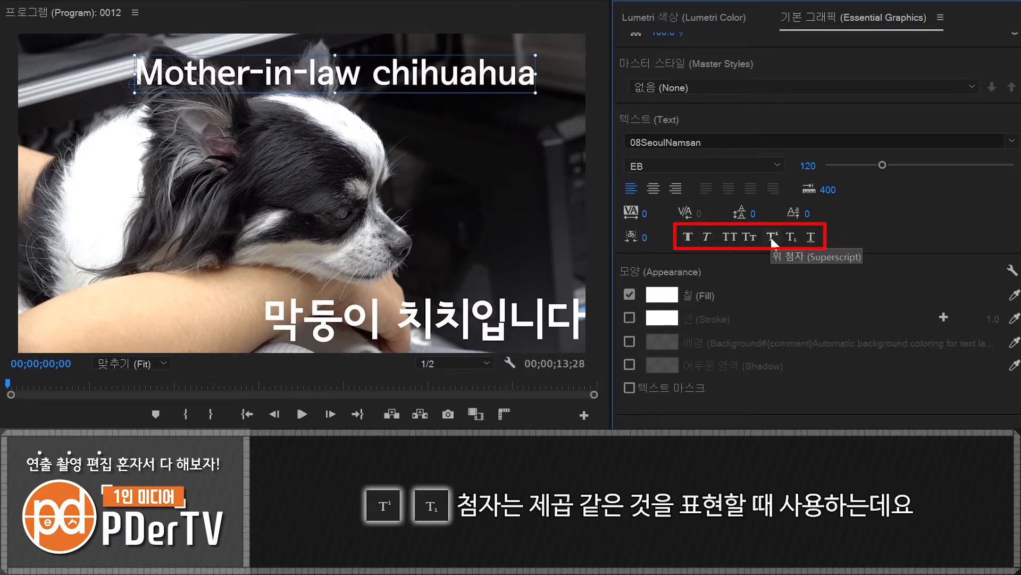
- Try Superscript and Subscript on the letter "a" of "law" in the English caption, switch them off, and try Underline
{"action": "double_click", "coordinate": [341, 78]}
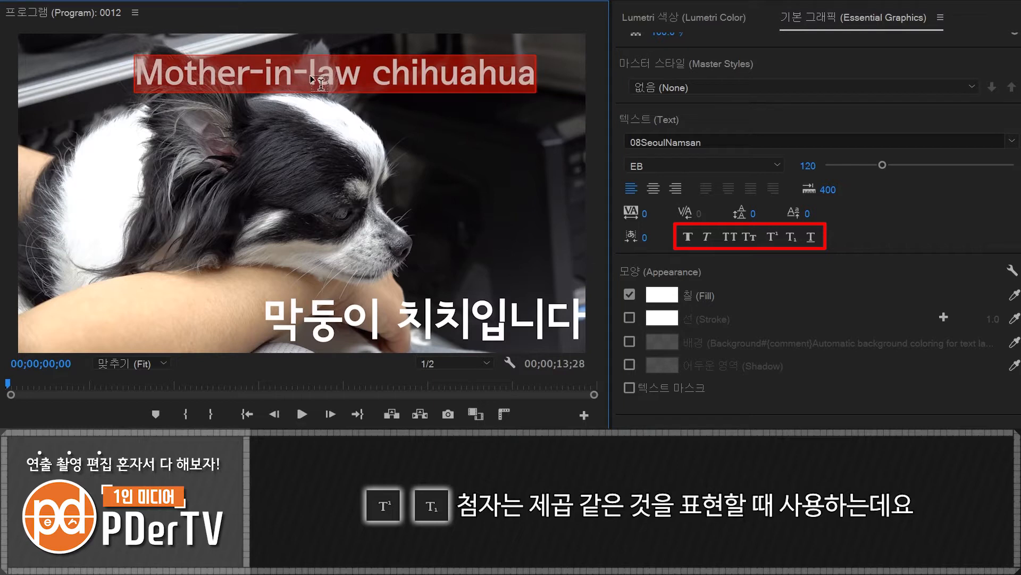
{"action": "left_click_drag", "start_coordinate": [315, 80], "coordinate": [335, 80]}
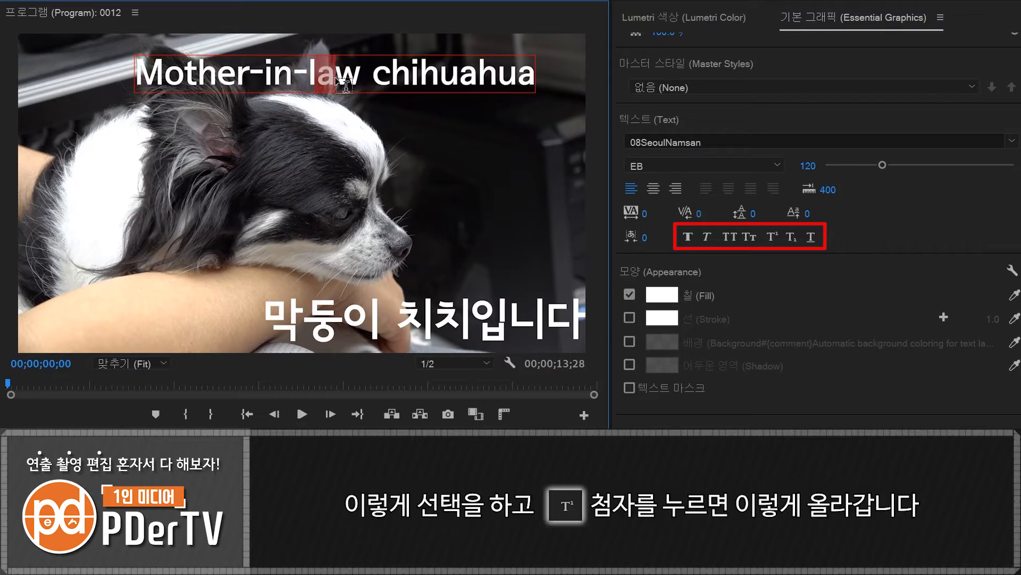
{"action": "left_click", "coordinate": [772, 235]}
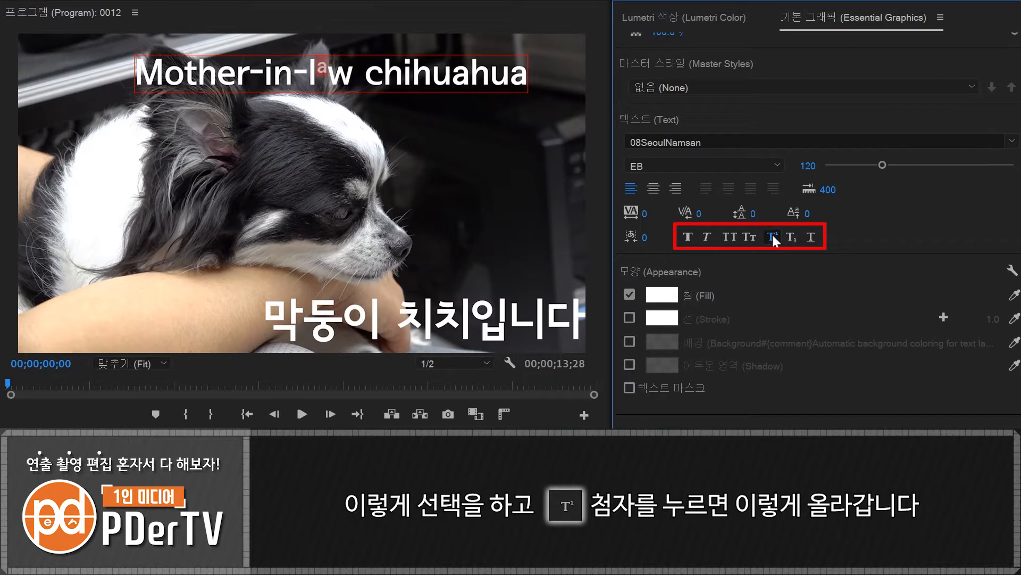
{"action": "left_click", "coordinate": [788, 235]}
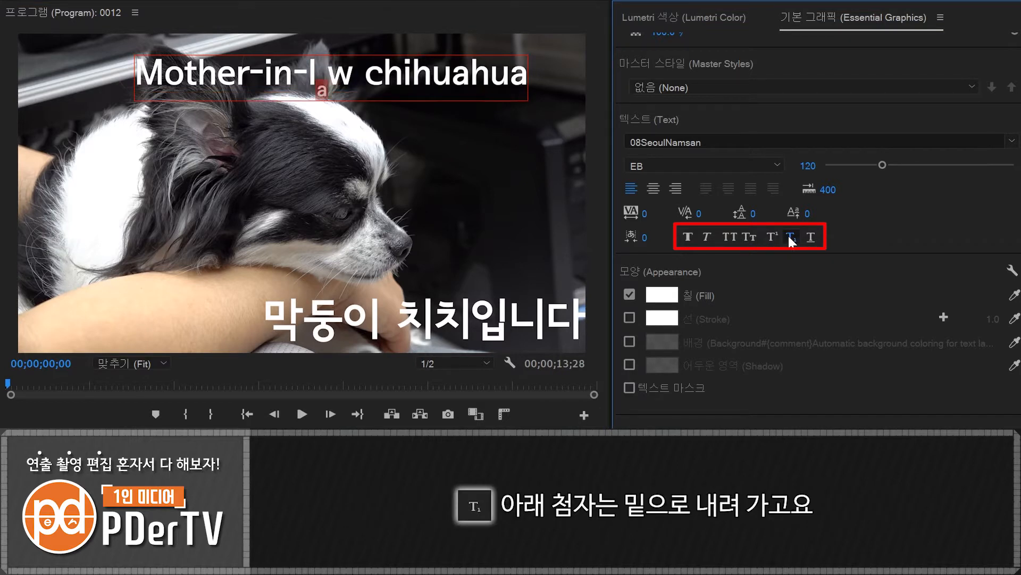
{"action": "left_click", "coordinate": [788, 236]}
{"action": "left_click", "coordinate": [376, 83]}
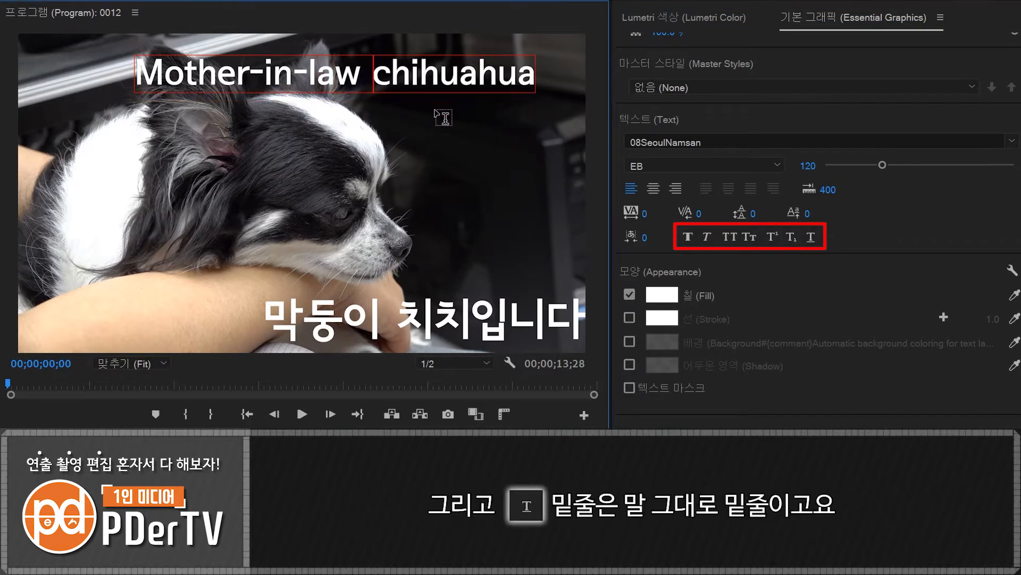
{"action": "left_click", "coordinate": [807, 239]}
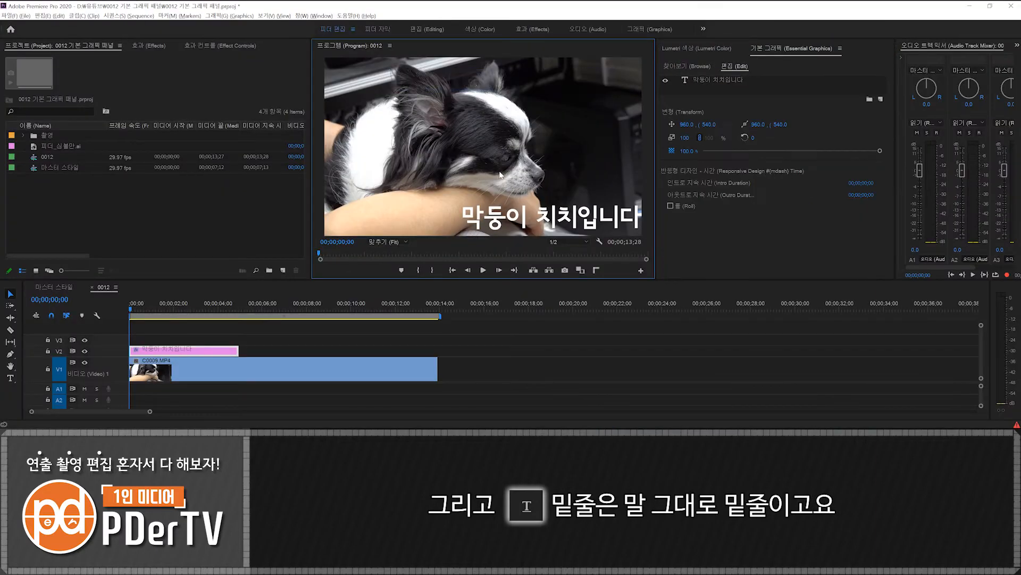
- Clear the selection, reselect the caption clip on V2 and select its text layer "막둥이 치치입니다" to bring up its text settings
{"action": "left_click", "coordinate": [478, 344]}
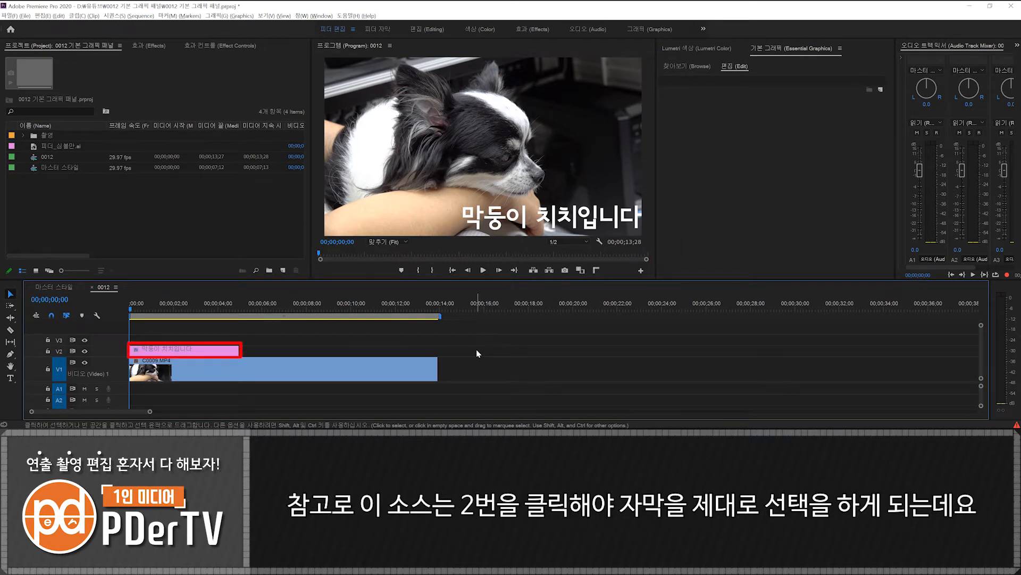
{"action": "left_click", "coordinate": [213, 350]}
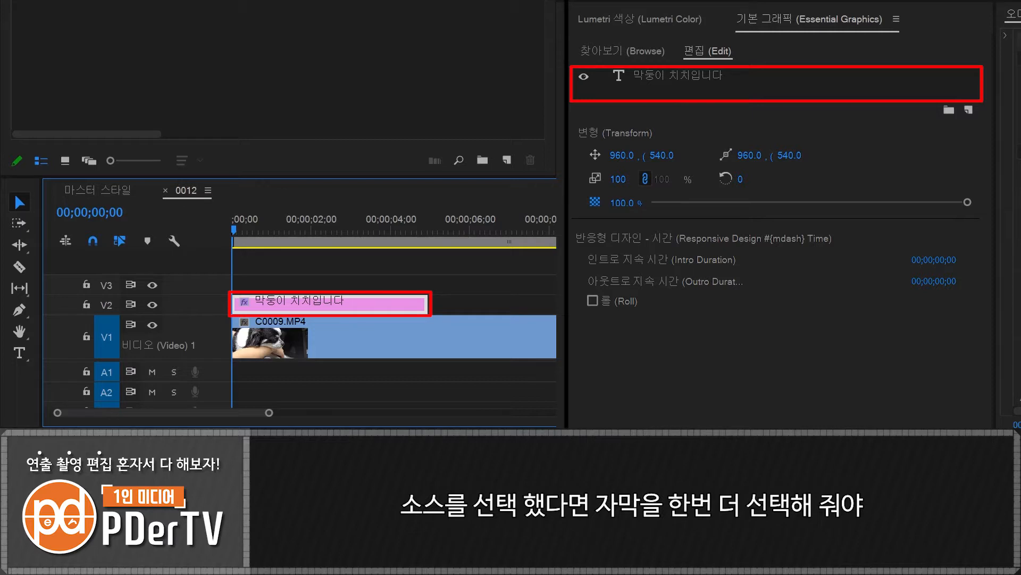
{"action": "left_click", "coordinate": [687, 81]}
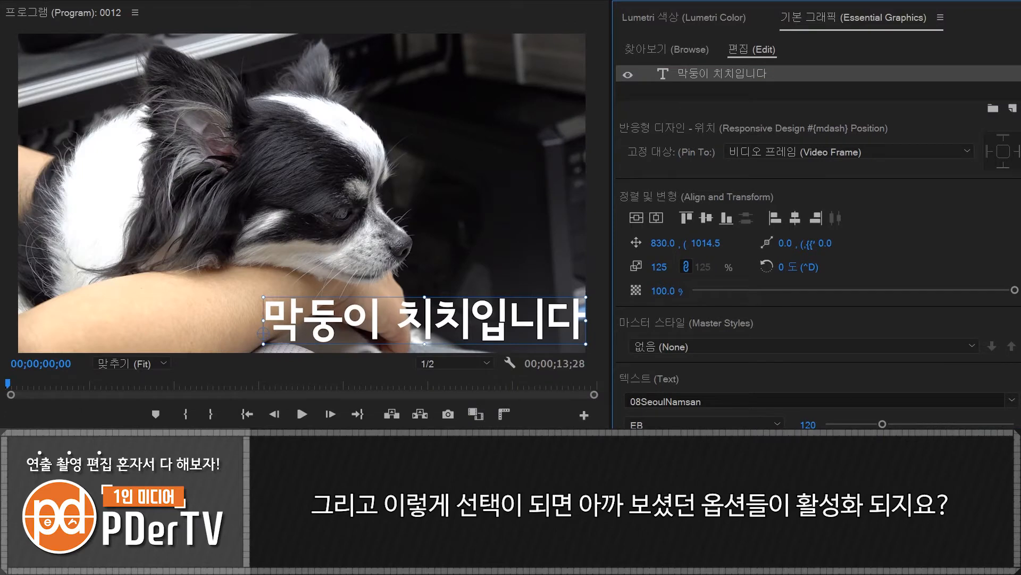
{"action": "scroll", "coordinate": [818, 236], "scroll_direction": "down", "scroll_amount": 5}
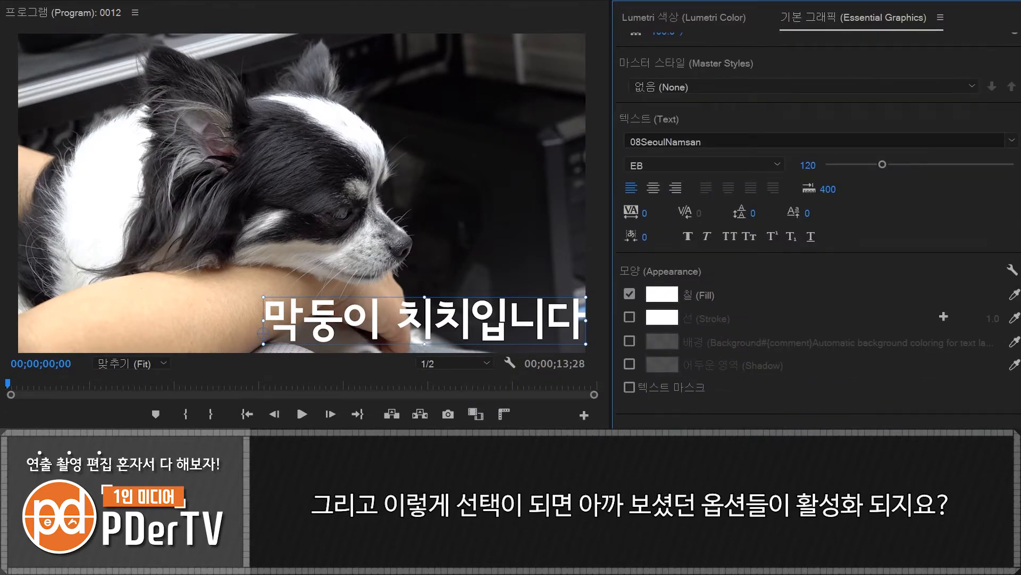
{"action": "scroll", "coordinate": [720, 91], "scroll_direction": "up", "scroll_amount": 5}
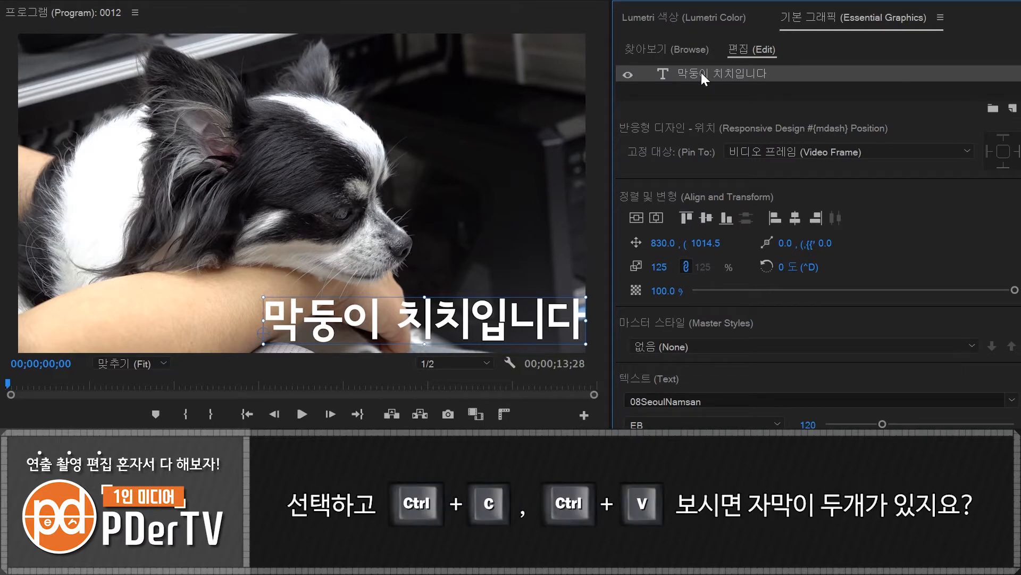
- Duplicate the "막둥이 치치입니다" text layer and move the lower-listed copy above the other caption in the frame, to about 752, 798.5
{"action": "key", "text": "ctrl+v"}
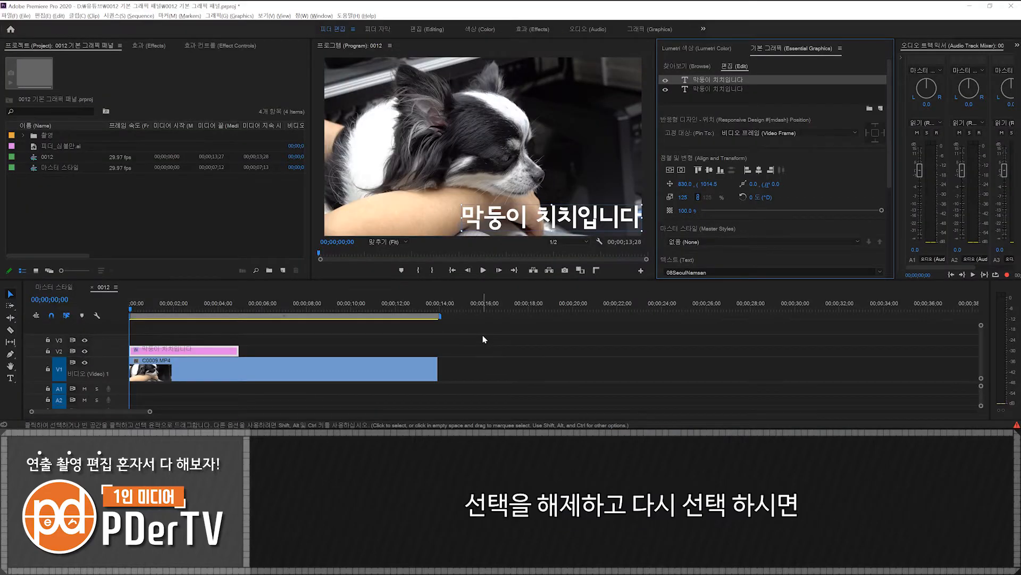
{"action": "left_click", "coordinate": [471, 334]}
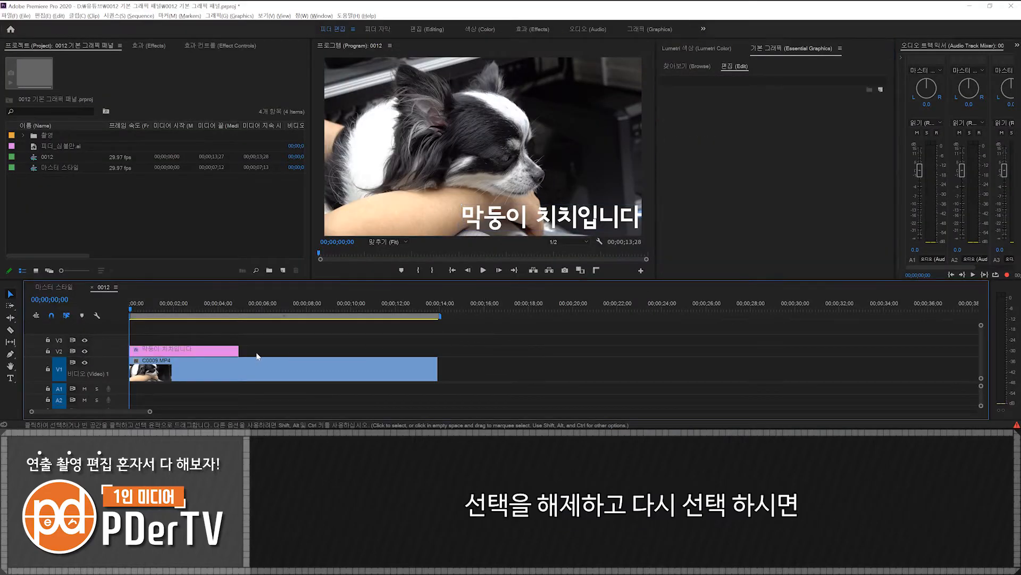
{"action": "left_click", "coordinate": [212, 352]}
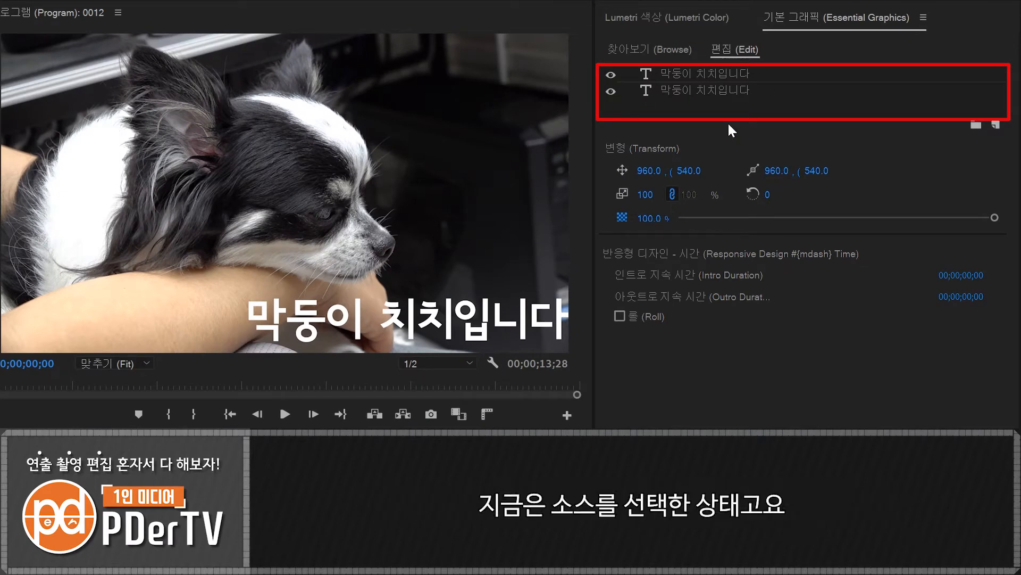
{"action": "left_click", "coordinate": [690, 93]}
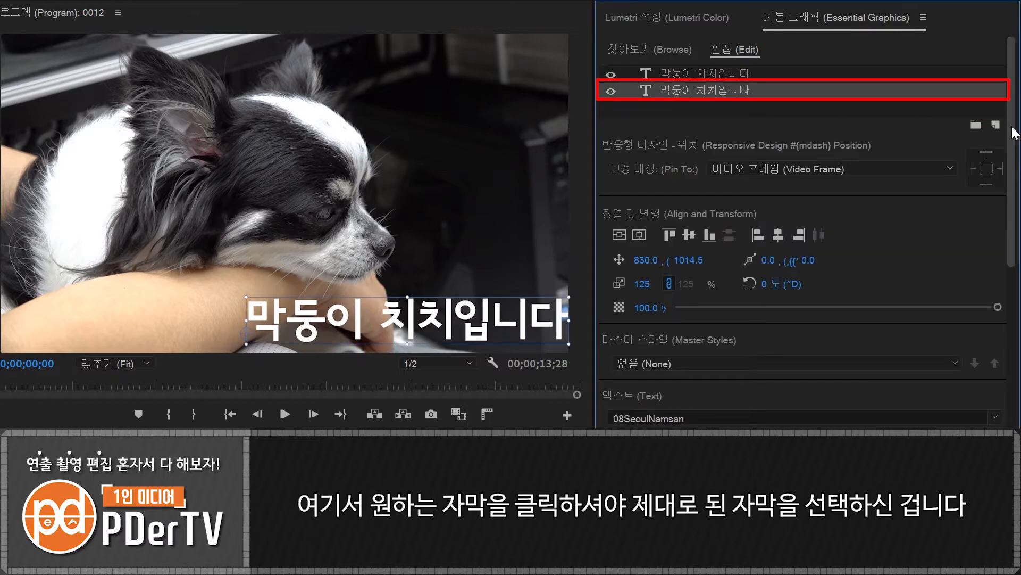
{"action": "scroll", "coordinate": [1015, 132], "scroll_direction": "down", "scroll_amount": 5}
{"action": "scroll", "coordinate": [1015, 132], "scroll_direction": "up", "scroll_amount": 4}
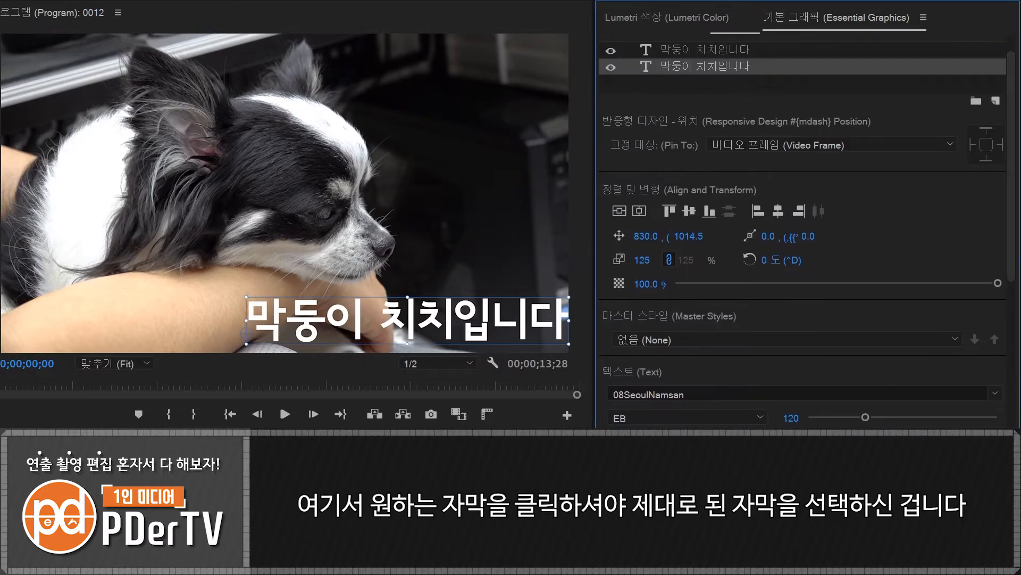
{"action": "left_click_drag", "start_coordinate": [422, 328], "coordinate": [400, 265]}
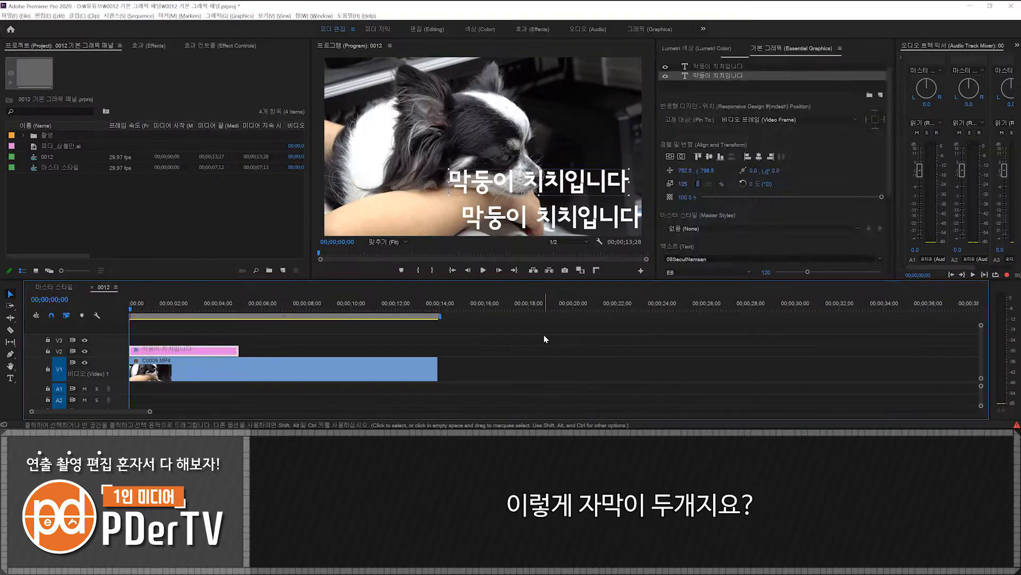
{"action": "left_click", "coordinate": [544, 334]}
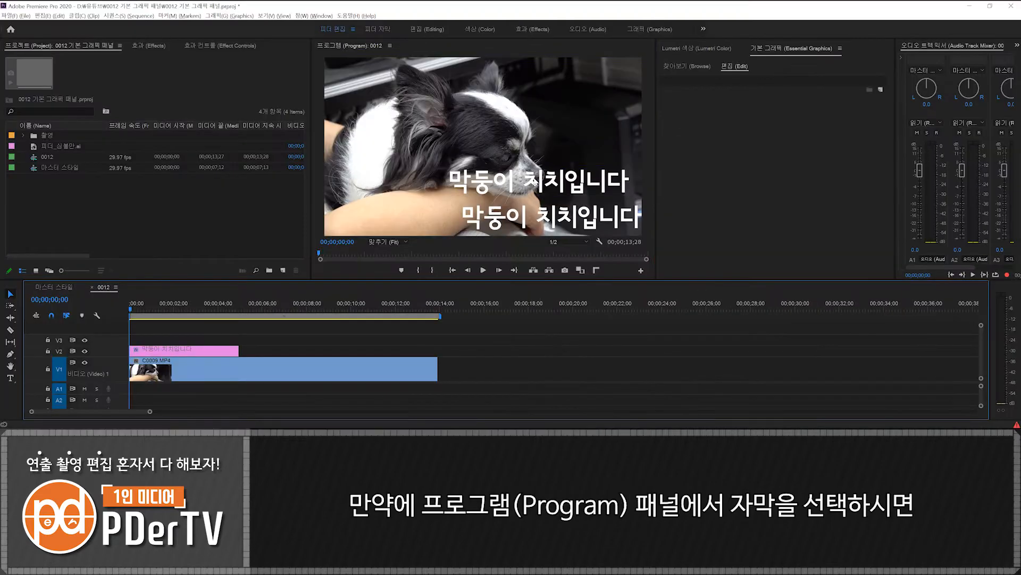
{"action": "left_click", "coordinate": [557, 182]}
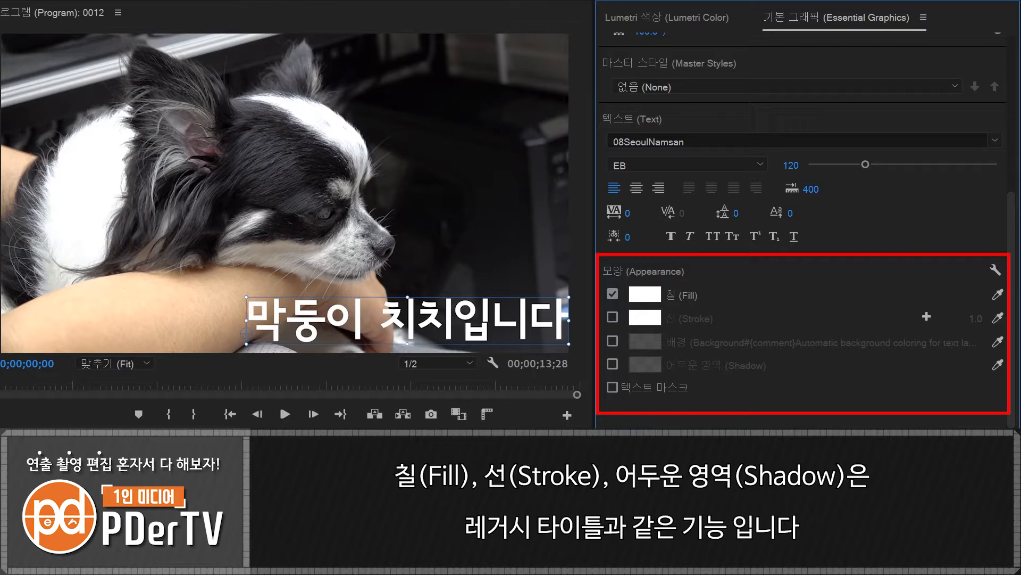
- Set the Korean caption's fill colour to cyan 2BFFFB
{"action": "left_click", "coordinate": [644, 294]}
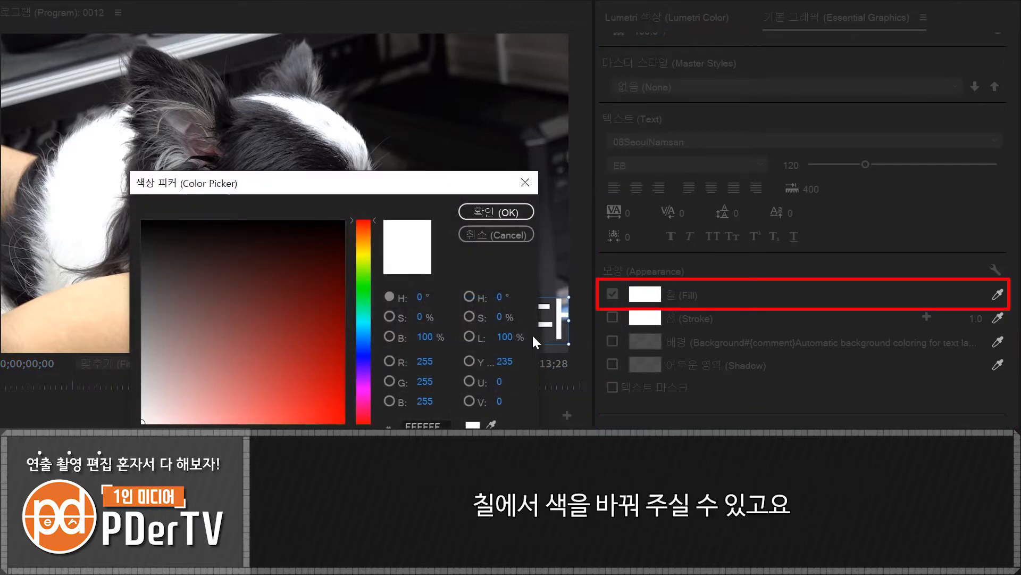
{"action": "left_click_drag", "start_coordinate": [367, 357], "coordinate": [357, 320]}
{"action": "left_click", "coordinate": [288, 422]}
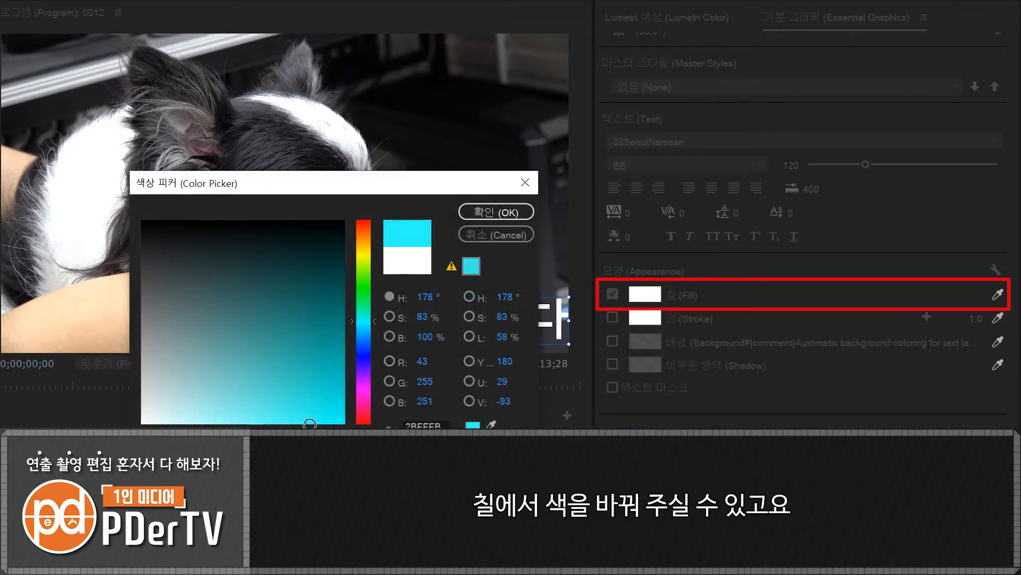
{"action": "left_click", "coordinate": [479, 212]}
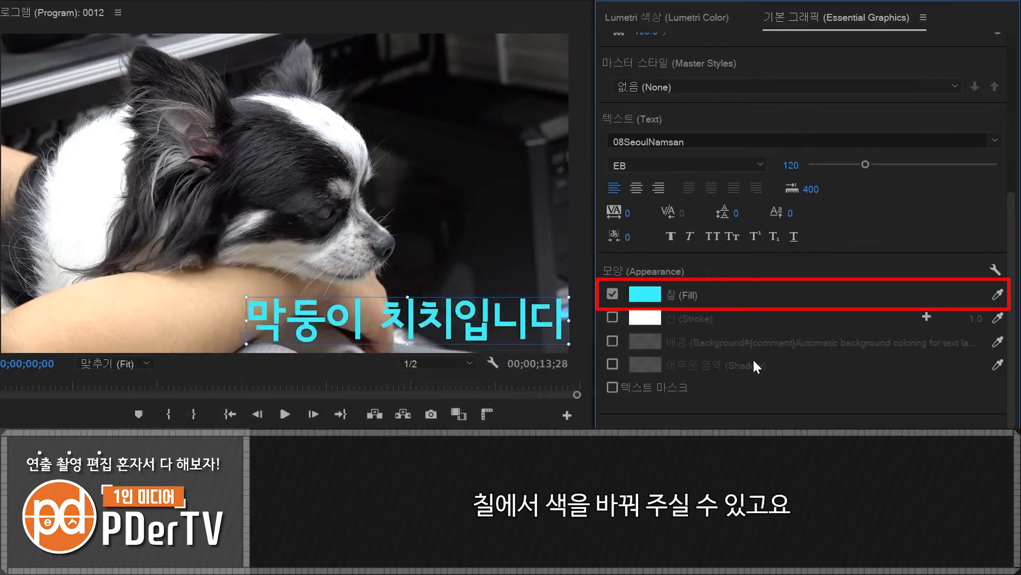
- Enable a stroke on the caption in dark blue 000D56 and set its width to 24
{"action": "left_click", "coordinate": [611, 316]}
{"action": "left_click", "coordinate": [644, 318]}
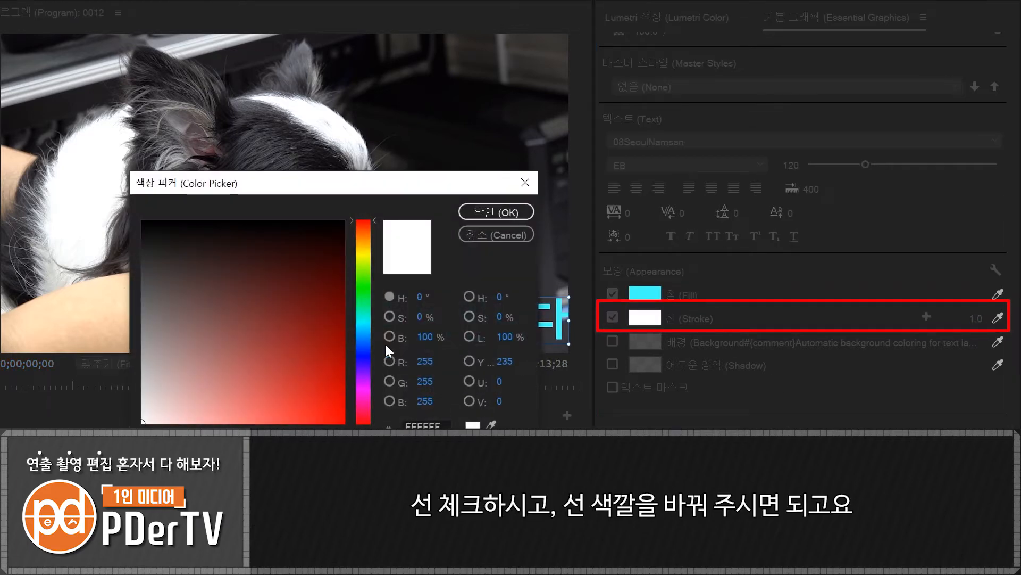
{"action": "left_click", "coordinate": [366, 349]}
{"action": "left_click", "coordinate": [308, 326]}
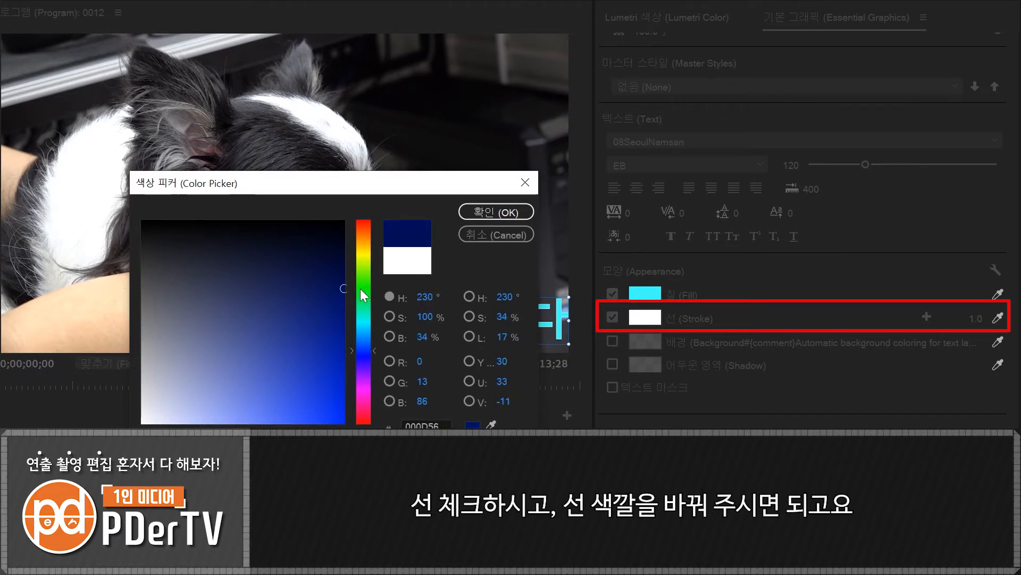
{"action": "left_click", "coordinate": [495, 212]}
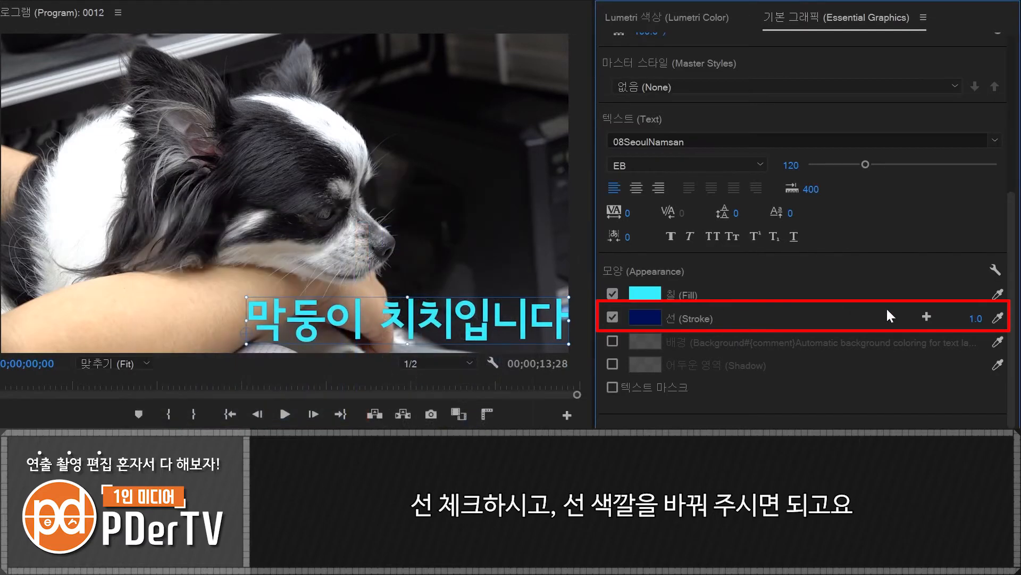
{"action": "left_click_drag", "start_coordinate": [976, 318], "coordinate": [988, 318]}
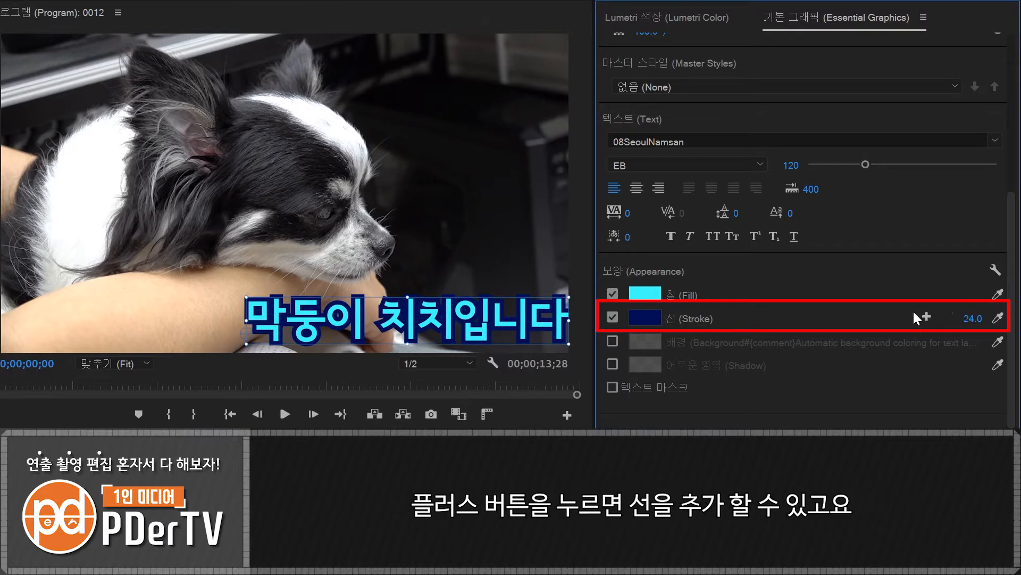
- Add a second stroke to the caption in light cyan A1FCFF with a width of 10
{"action": "left_click", "coordinate": [926, 317]}
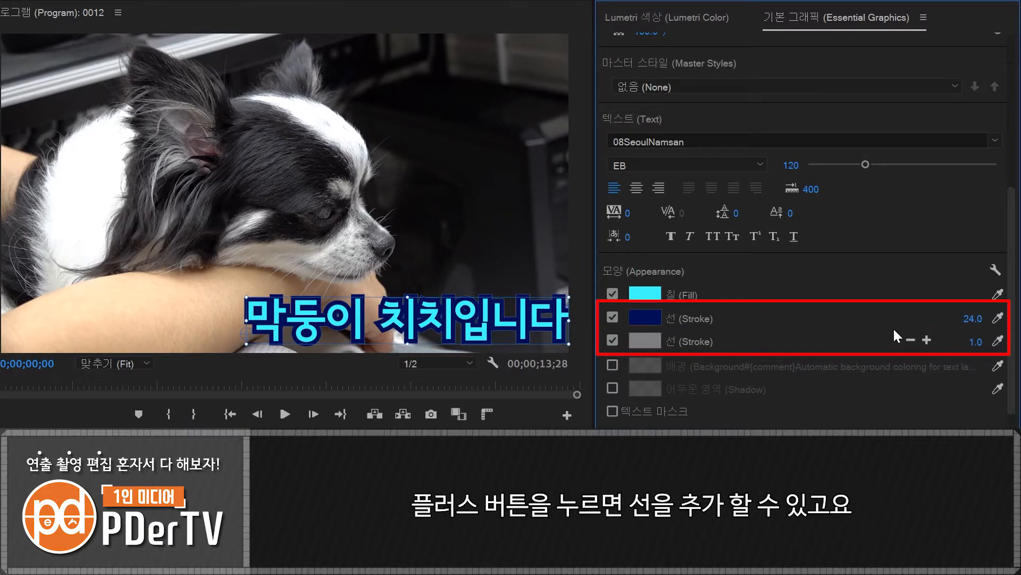
{"action": "left_click", "coordinate": [645, 342]}
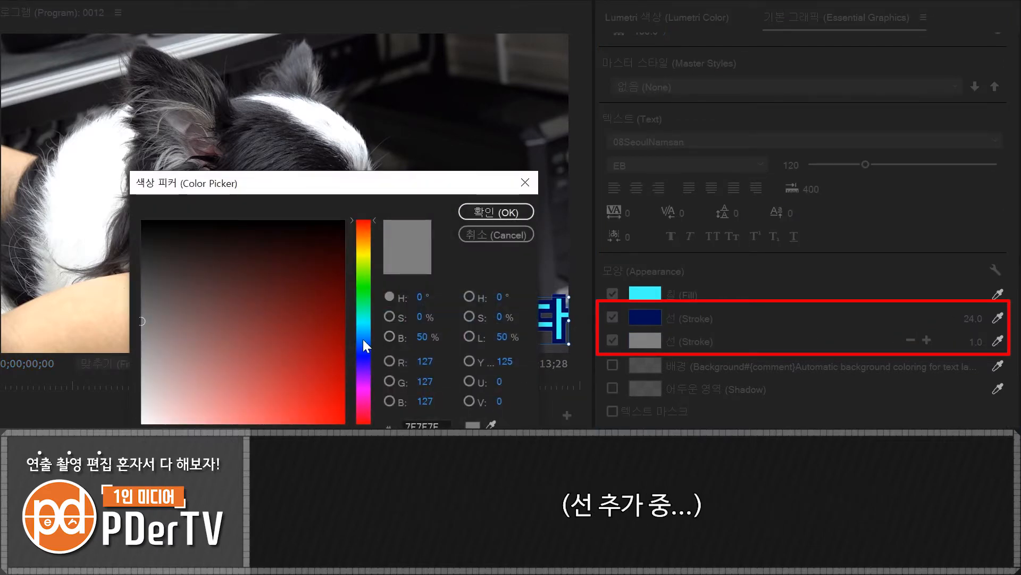
{"action": "left_click", "coordinate": [364, 322]}
{"action": "left_click_drag", "start_coordinate": [259, 411], "coordinate": [217, 424]}
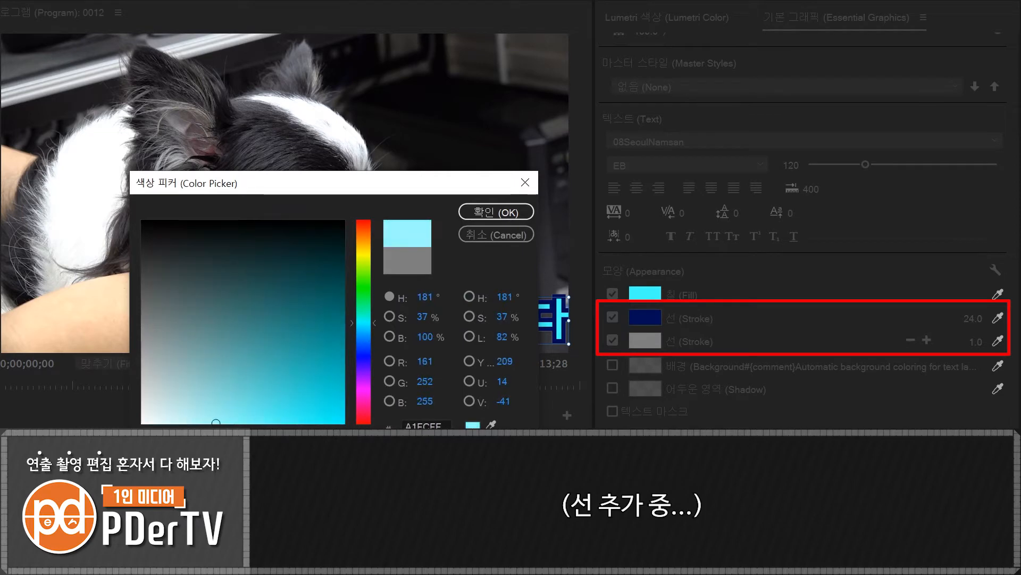
{"action": "left_click", "coordinate": [493, 212]}
{"action": "left_click", "coordinate": [973, 342]}
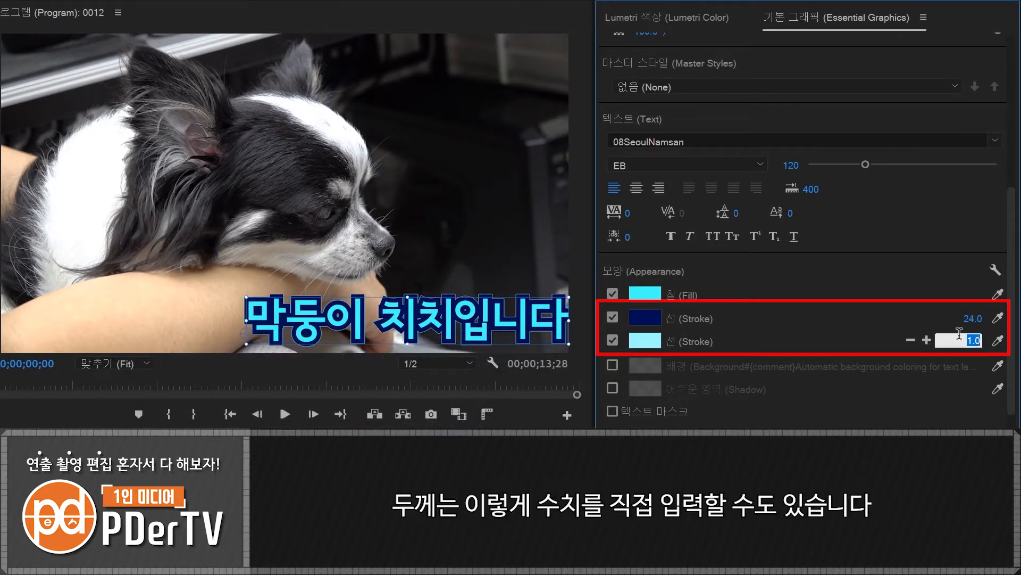
{"action": "type", "text": "10"}
{"action": "key", "text": "Return"}
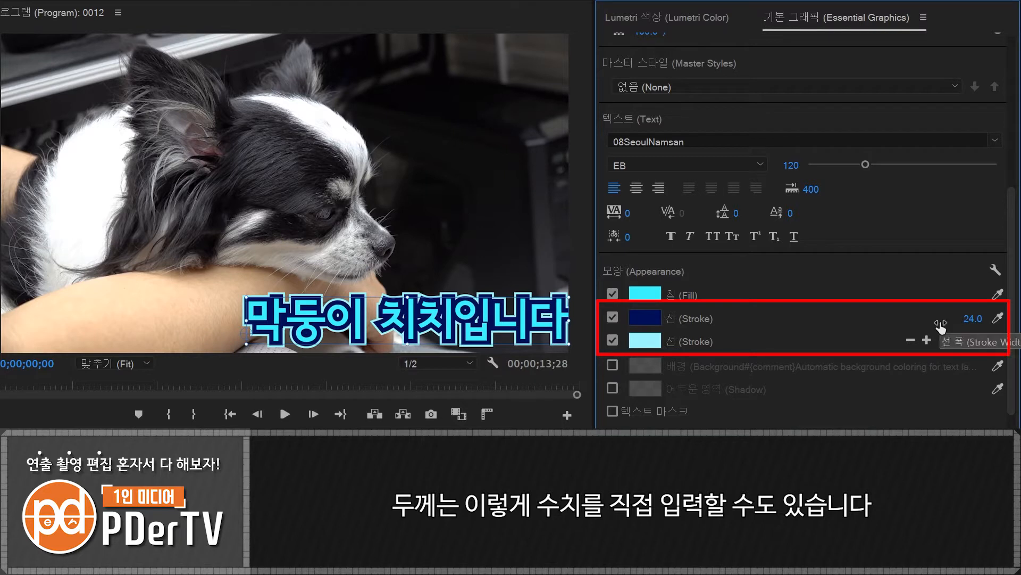
- Set the dark blue stroke's width to 20 and shift the caption slightly left, away from the frame edge
{"action": "left_click", "coordinate": [974, 319]}
{"action": "type", "text": "20"}
{"action": "key", "text": "Return"}
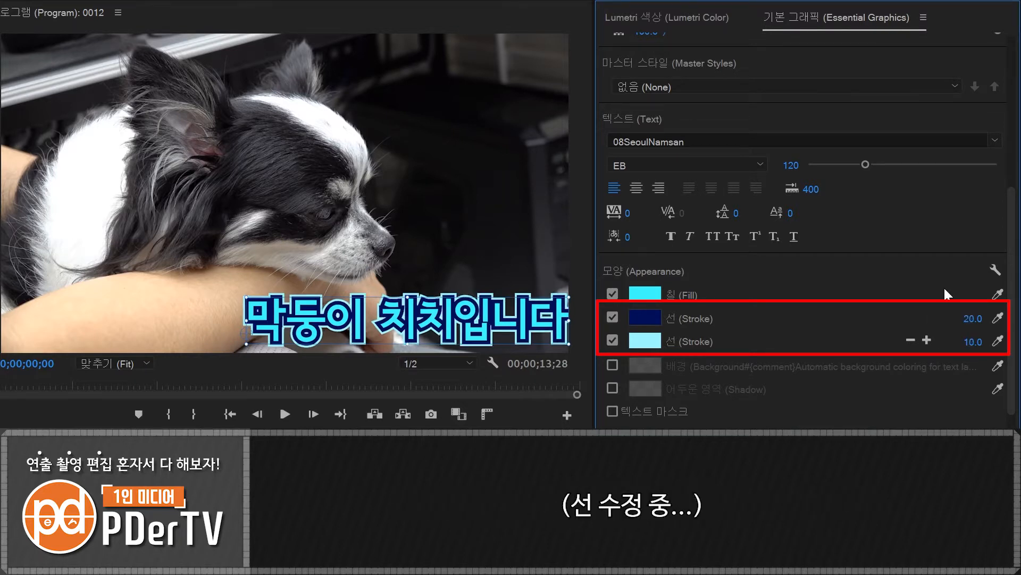
{"action": "left_click_drag", "start_coordinate": [509, 327], "coordinate": [490, 327]}
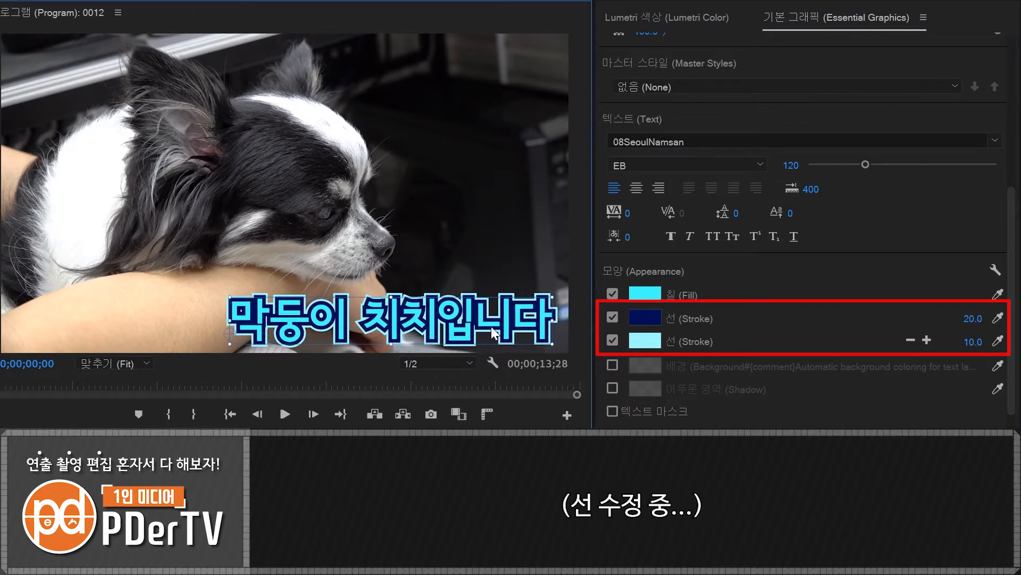
- Add a third stroke to the caption and remove it again
{"action": "left_click", "coordinate": [927, 340]}
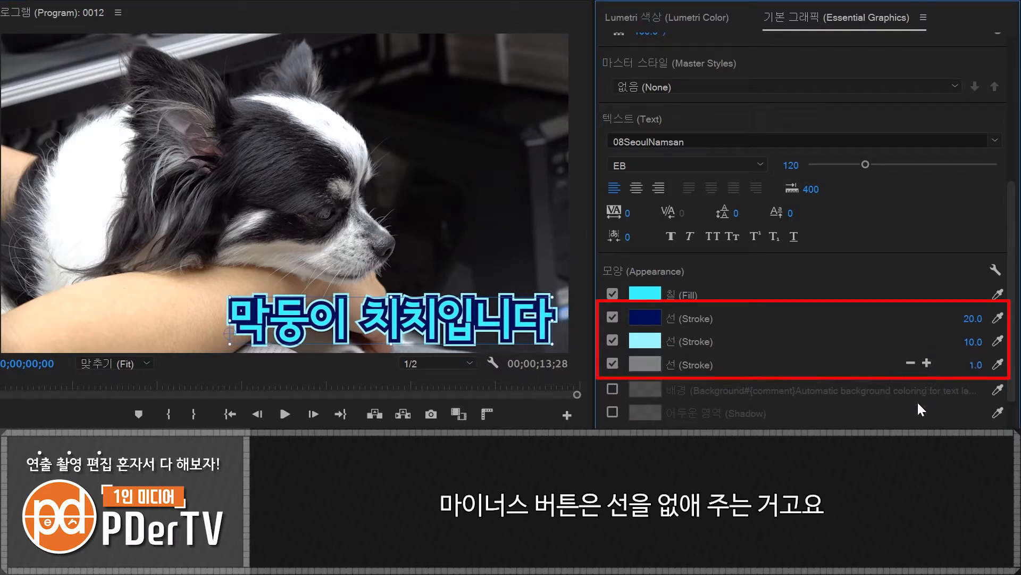
{"action": "left_click", "coordinate": [909, 363]}
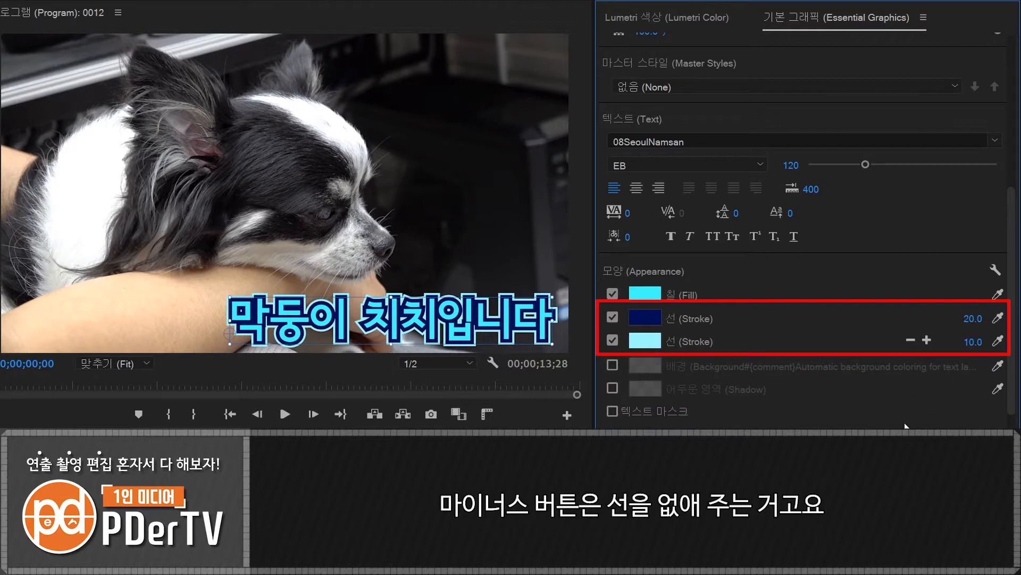
- Change the line join style of the caption's strokes to Round Join in the graphics properties
{"action": "left_click", "coordinate": [995, 269]}
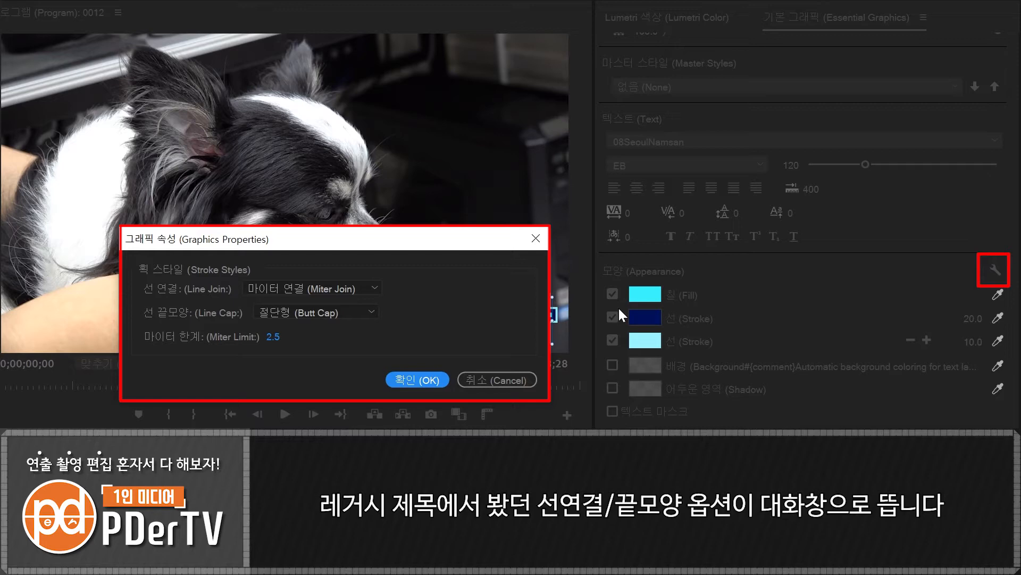
{"action": "left_click", "coordinate": [344, 286]}
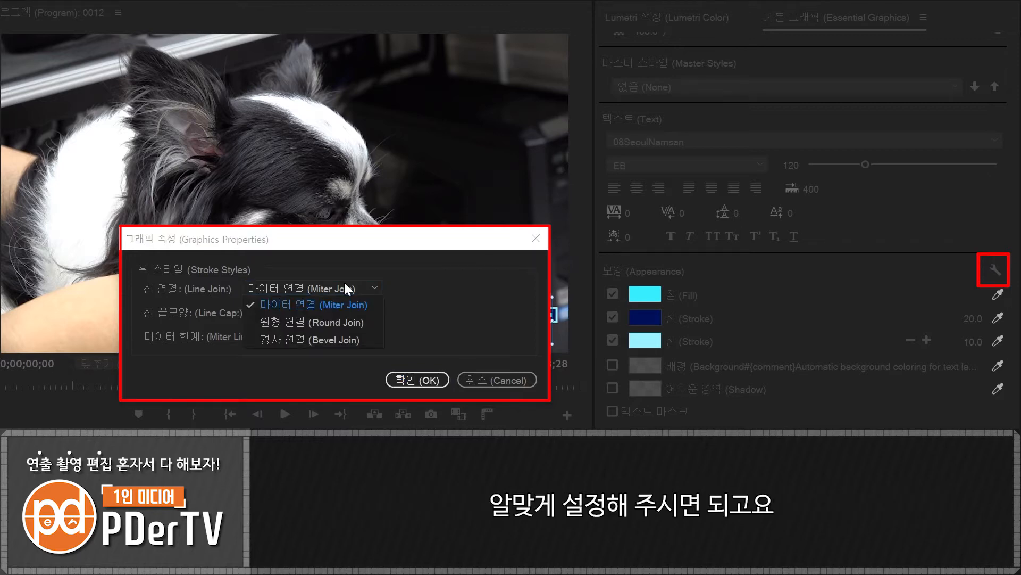
{"action": "left_click", "coordinate": [333, 319]}
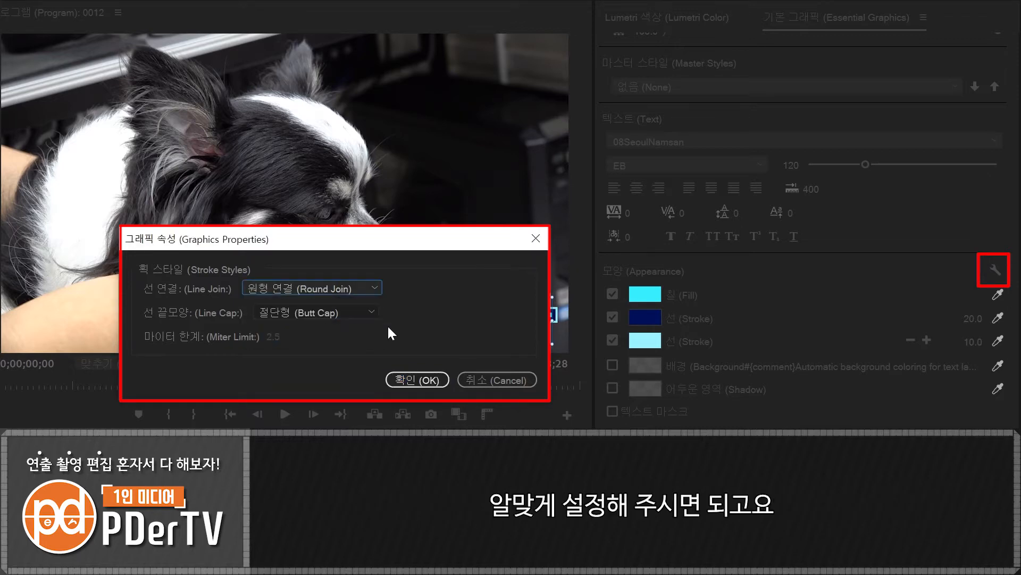
{"action": "left_click", "coordinate": [428, 380]}
- Enable a shadow on the caption and set its opacity to 90%
{"action": "left_click", "coordinate": [612, 388]}
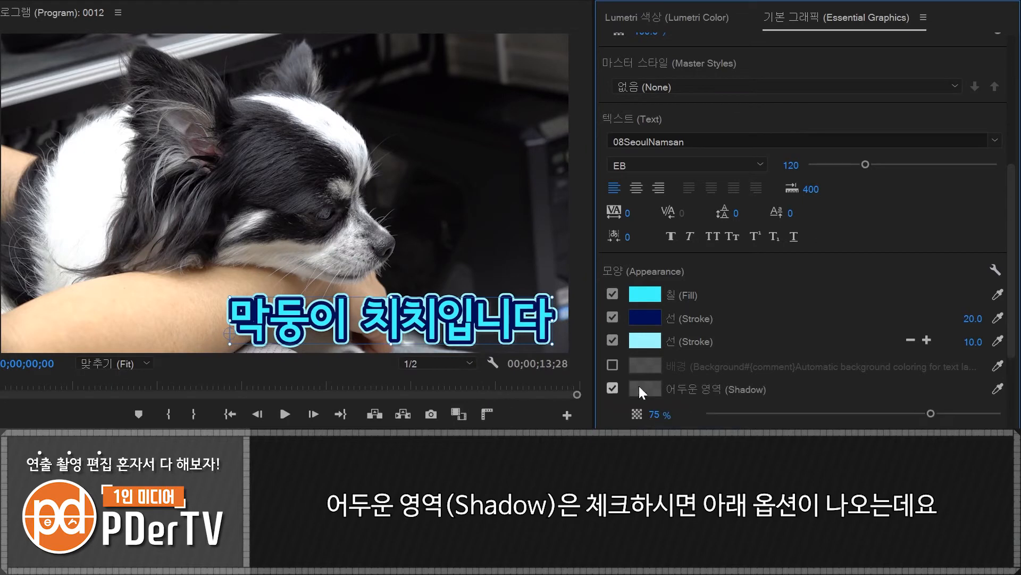
{"action": "scroll", "coordinate": [1013, 355], "scroll_direction": "down", "scroll_amount": 3}
{"action": "scroll", "coordinate": [1013, 355], "scroll_direction": "down", "scroll_amount": 1}
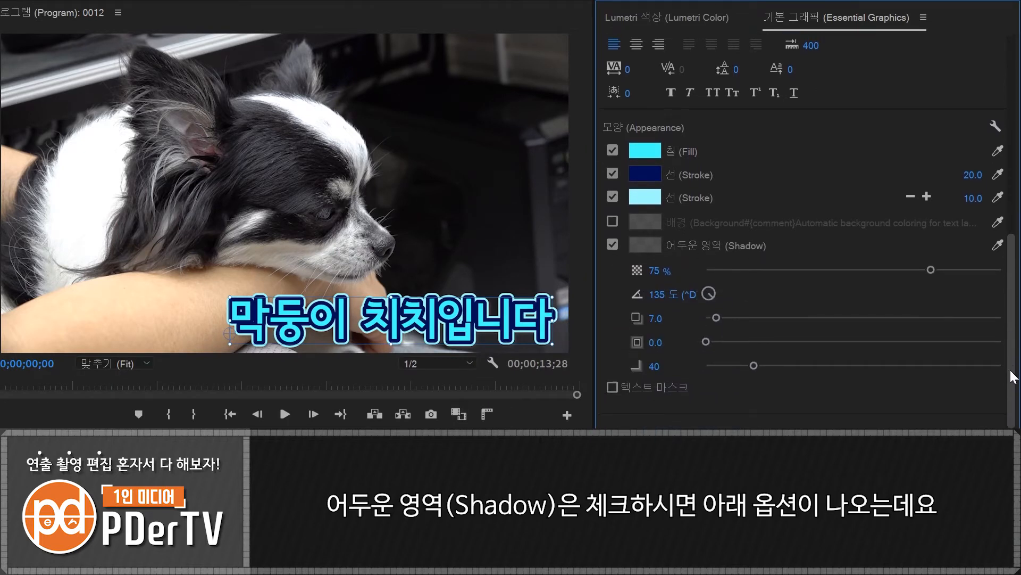
{"action": "left_click", "coordinate": [686, 263]}
{"action": "type", "text": "90"}
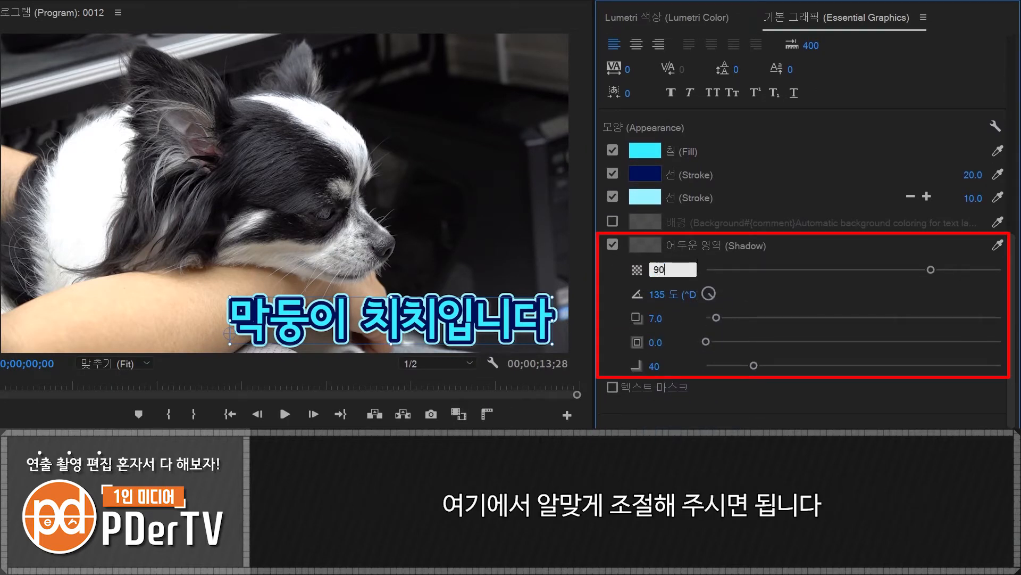
{"action": "key", "text": "Return"}
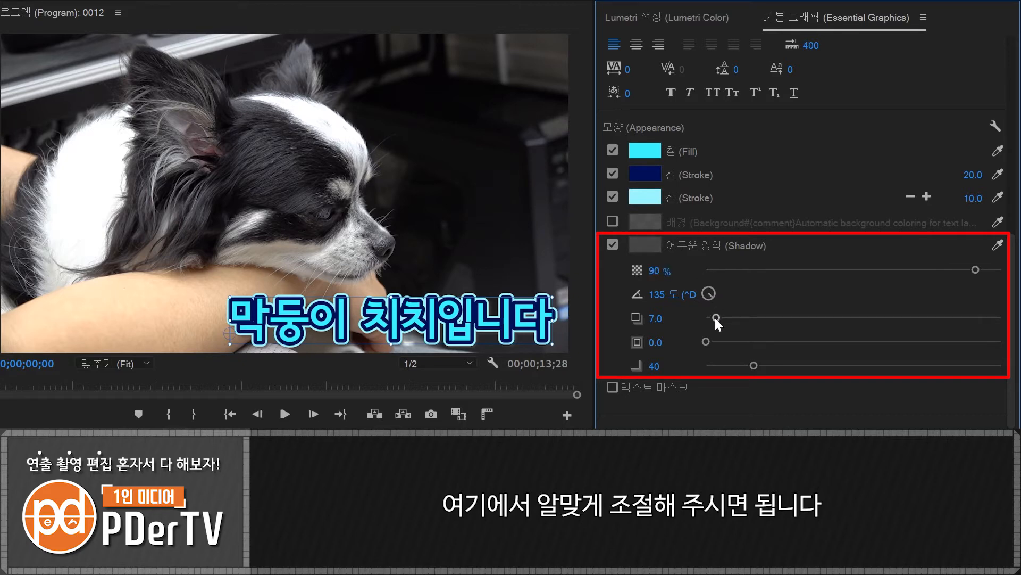
- Make the caption's shadow black with 95% opacity, distance 11.3, size 1.9 and blur 34
{"action": "left_click_drag", "start_coordinate": [715, 317], "coordinate": [732, 366]}
{"action": "left_click", "coordinate": [674, 261]}
{"action": "type", "text": "95"}
{"action": "key", "text": "Return"}
{"action": "left_click", "coordinate": [653, 249]}
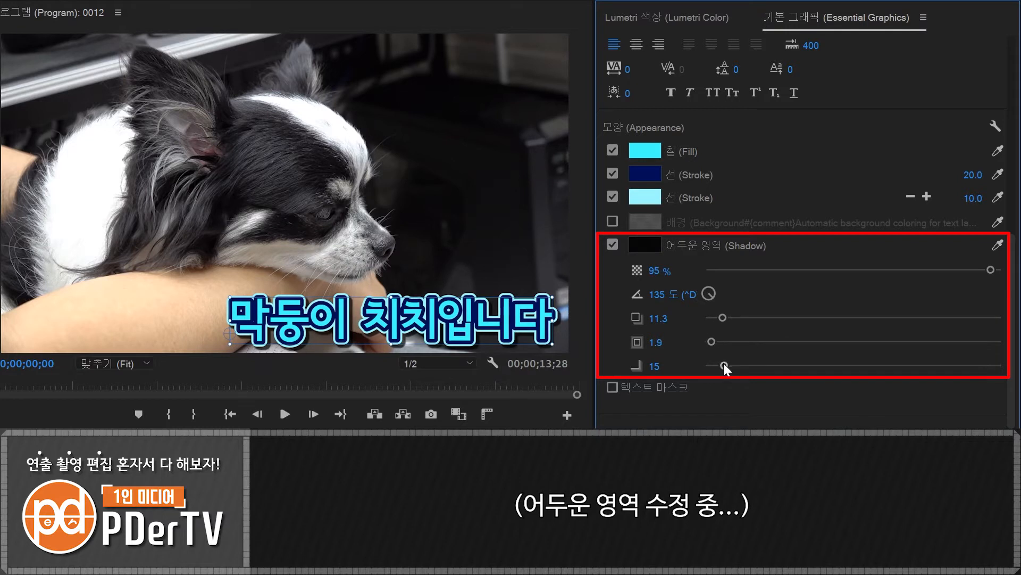
{"action": "left_click_drag", "start_coordinate": [725, 367], "coordinate": [747, 368]}
- Move the caption to the lower left corner of the frame and place a duplicate of its layer directly above it
{"action": "left_click_drag", "start_coordinate": [470, 324], "coordinate": [260, 317]}
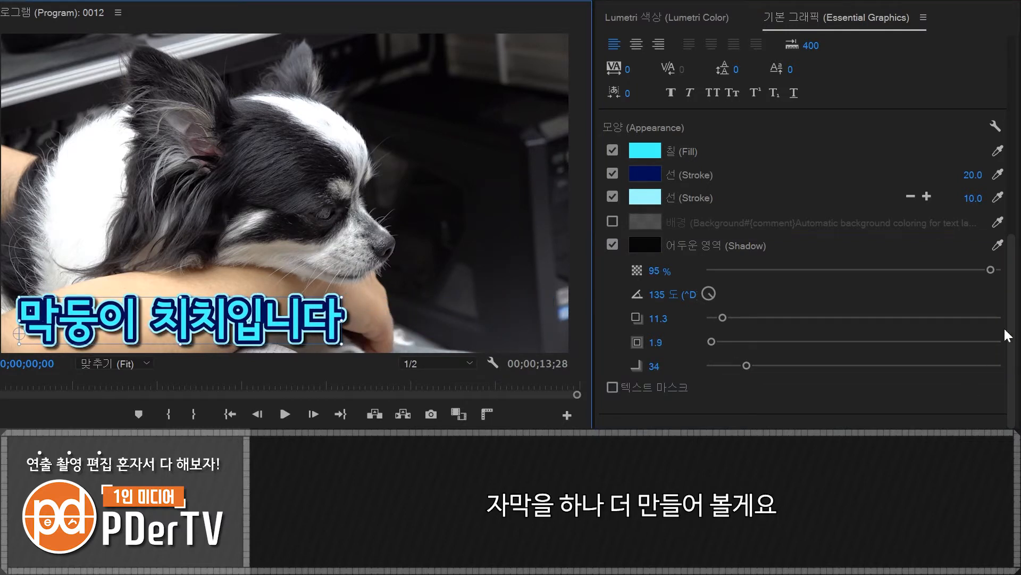
{"action": "left_click_drag", "start_coordinate": [1012, 313], "coordinate": [1011, 114]}
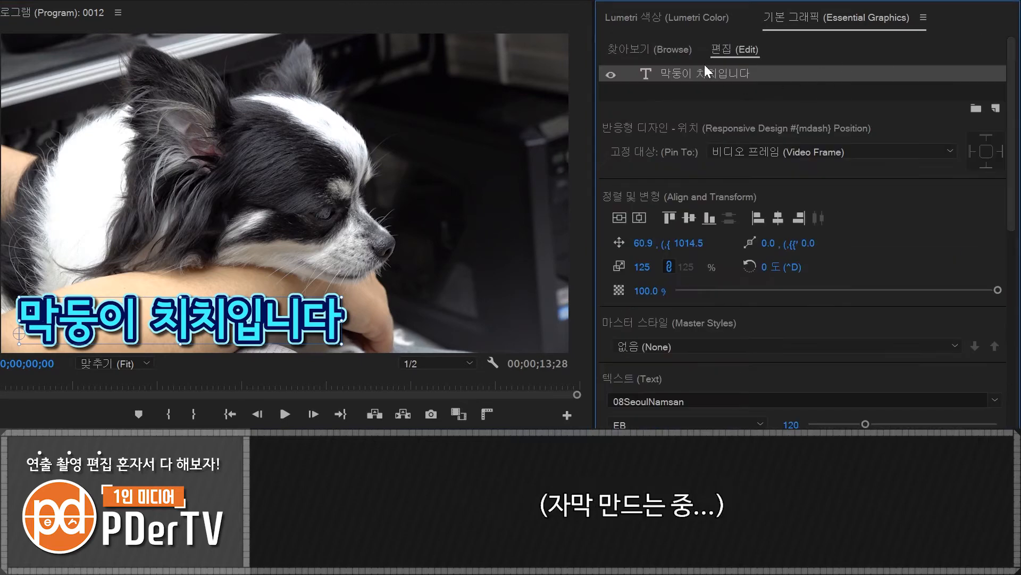
{"action": "key", "text": "ctrl+v"}
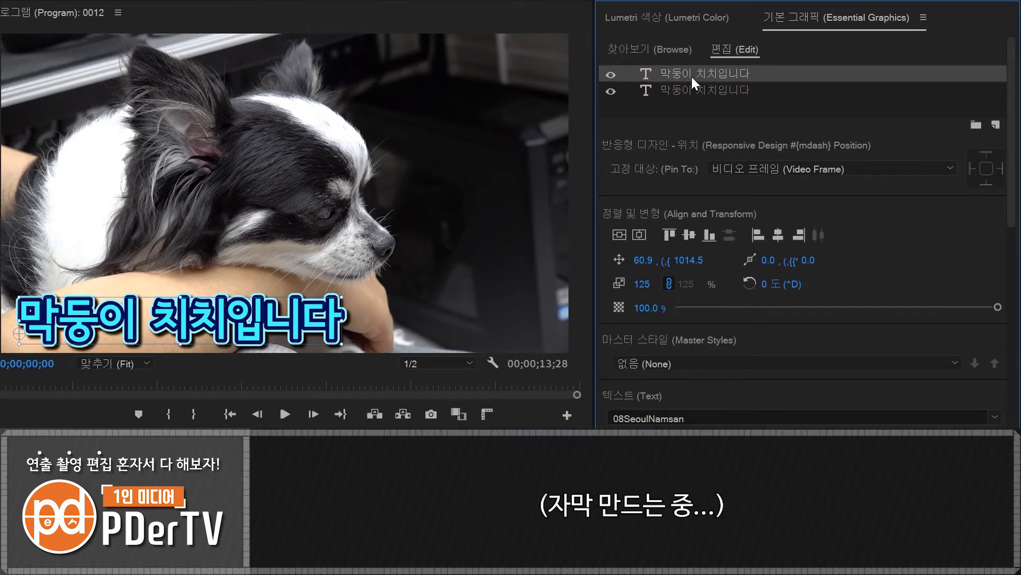
{"action": "left_click_drag", "start_coordinate": [207, 322], "coordinate": [206, 260]}
- Replace the text of the upper caption copy with 장모치와와
{"action": "double_click", "coordinate": [207, 260]}
{"action": "type", "text": "장모"}
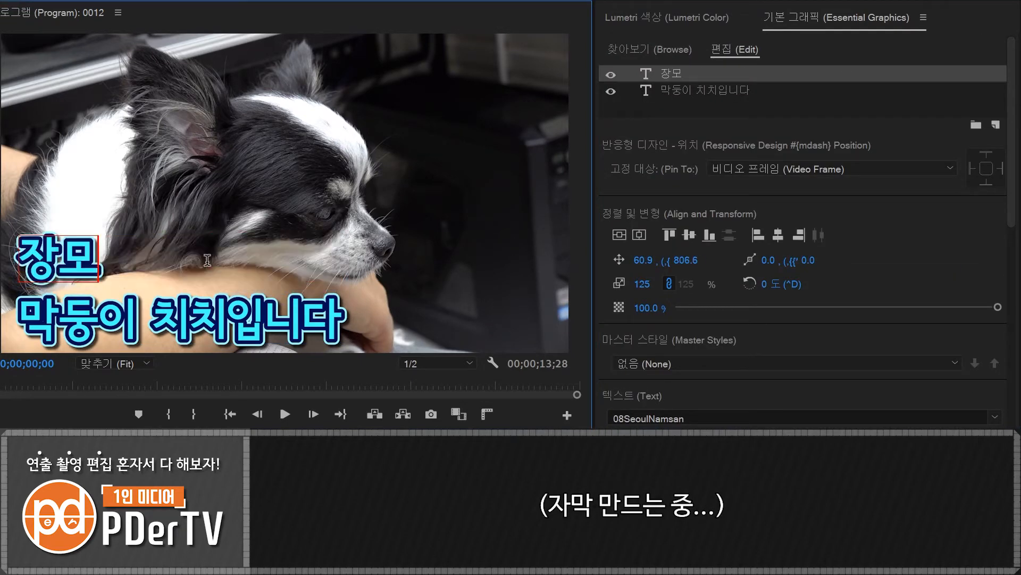
{"action": "type", "text": "치와와"}
- Restyle the 장모치와와 caption with white fill, no stroke or shadow and font size 70, placing it just above the main caption
{"action": "scroll", "coordinate": [798, 213], "scroll_direction": "down", "scroll_amount": 8}
{"action": "scroll", "coordinate": [860, 201], "scroll_direction": "up", "scroll_amount": 3}
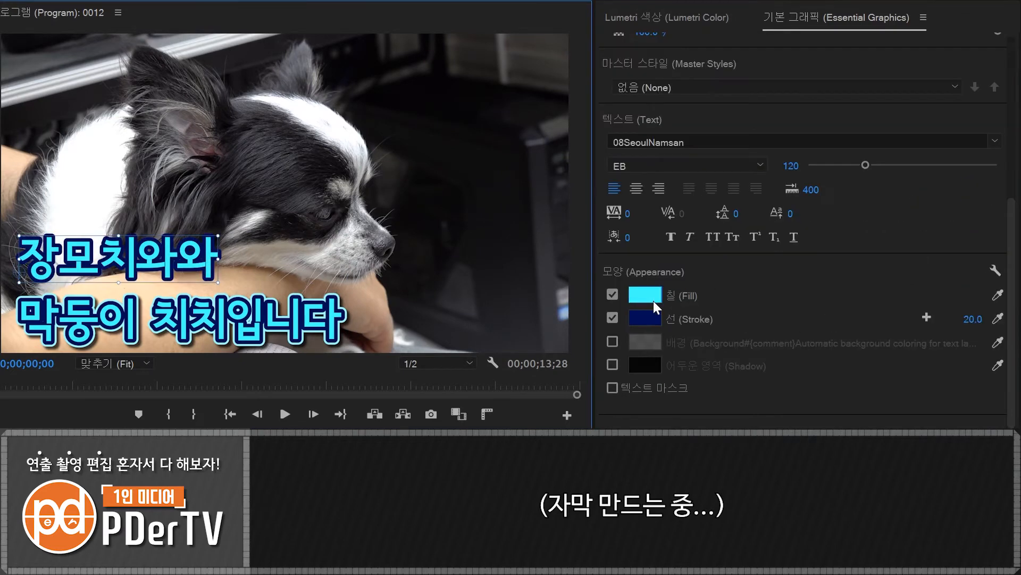
{"action": "left_click", "coordinate": [653, 301]}
{"action": "left_click", "coordinate": [7, 205]}
{"action": "left_click", "coordinate": [487, 223]}
{"action": "left_click", "coordinate": [612, 317]}
{"action": "left_click_drag", "start_coordinate": [866, 165], "coordinate": [841, 166]}
{"action": "left_click_drag", "start_coordinate": [105, 258], "coordinate": [114, 267]}
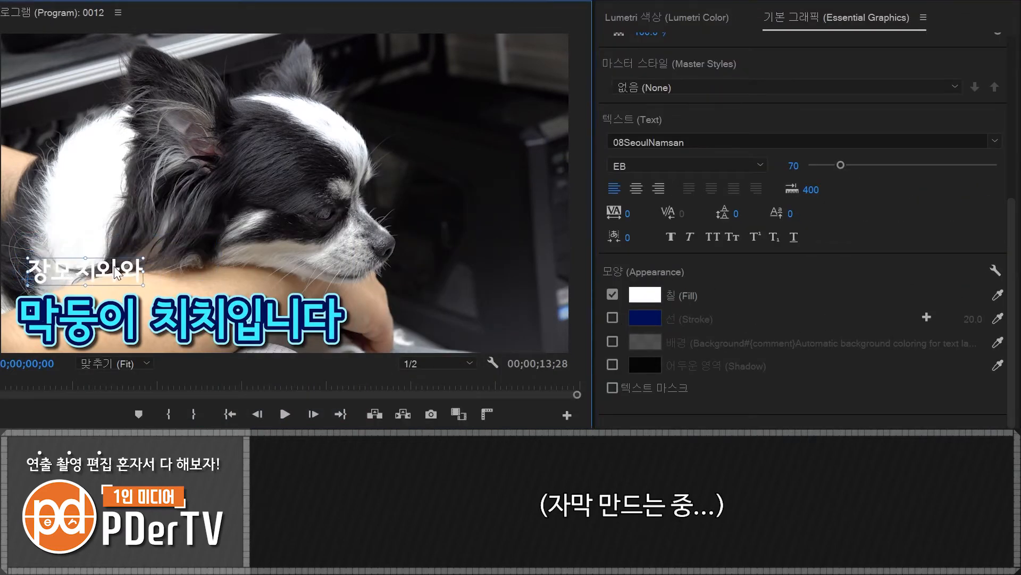
- Enable a background on the 장모치와와 caption with 100% opacity and size 12.1
{"action": "left_click", "coordinate": [612, 341]}
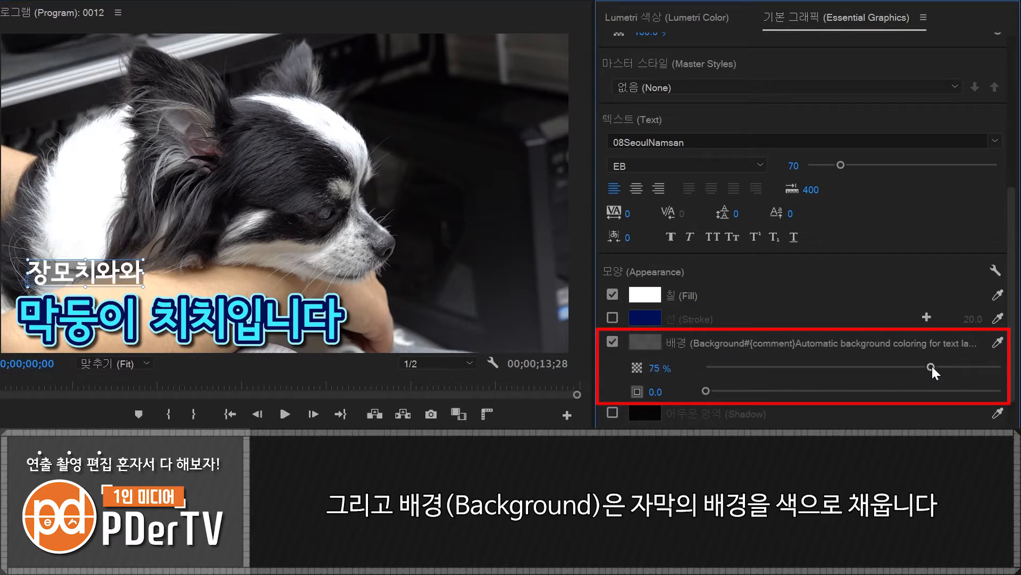
{"action": "left_click_drag", "start_coordinate": [931, 367], "coordinate": [1002, 366]}
{"action": "left_click_drag", "start_coordinate": [707, 391], "coordinate": [741, 391]}
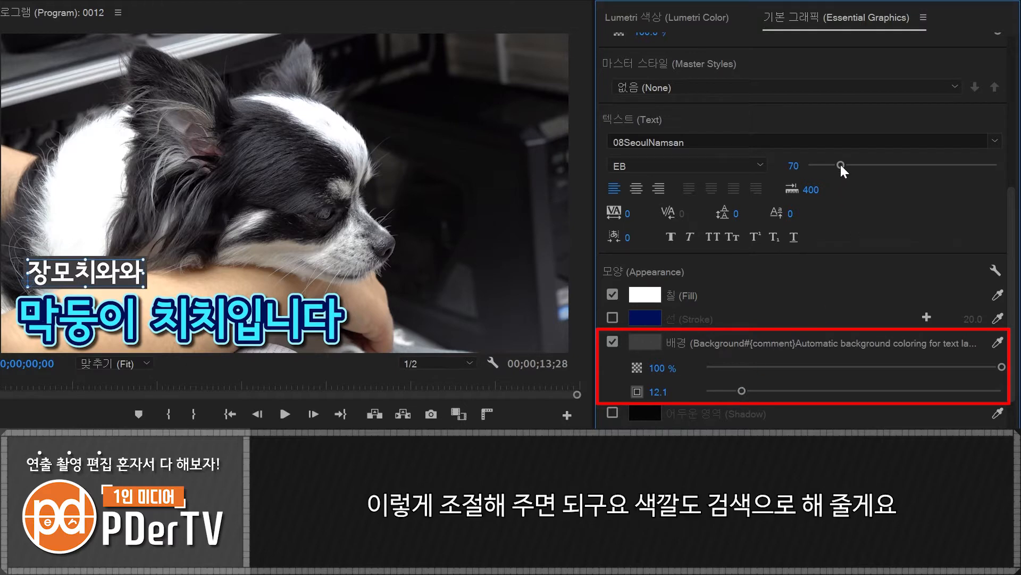
- Set the 장모치와와 caption to font size 50 on a black background and nudge it slightly left and down
{"action": "left_click_drag", "start_coordinate": [841, 164], "coordinate": [831, 164]}
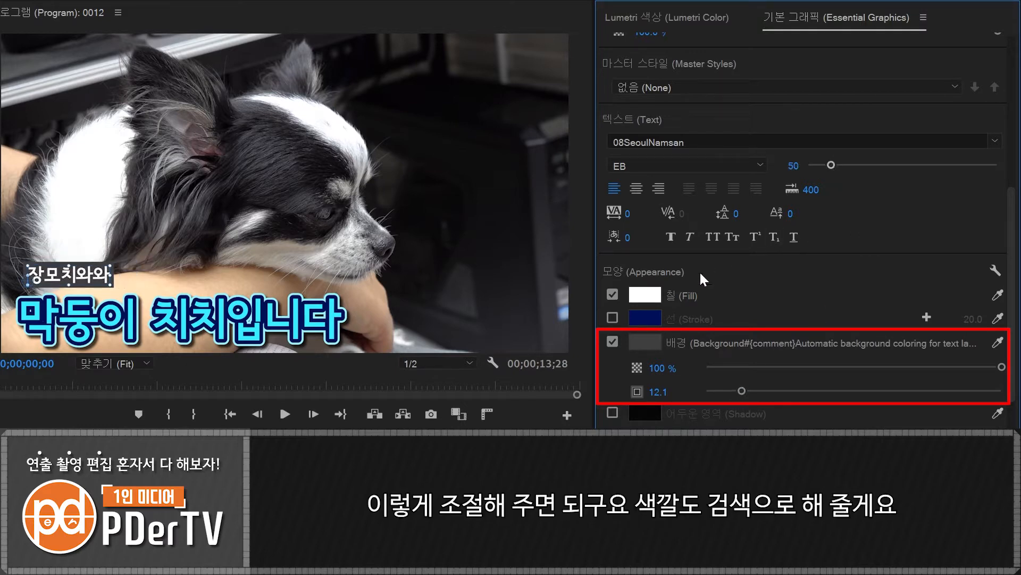
{"action": "left_click", "coordinate": [649, 342]}
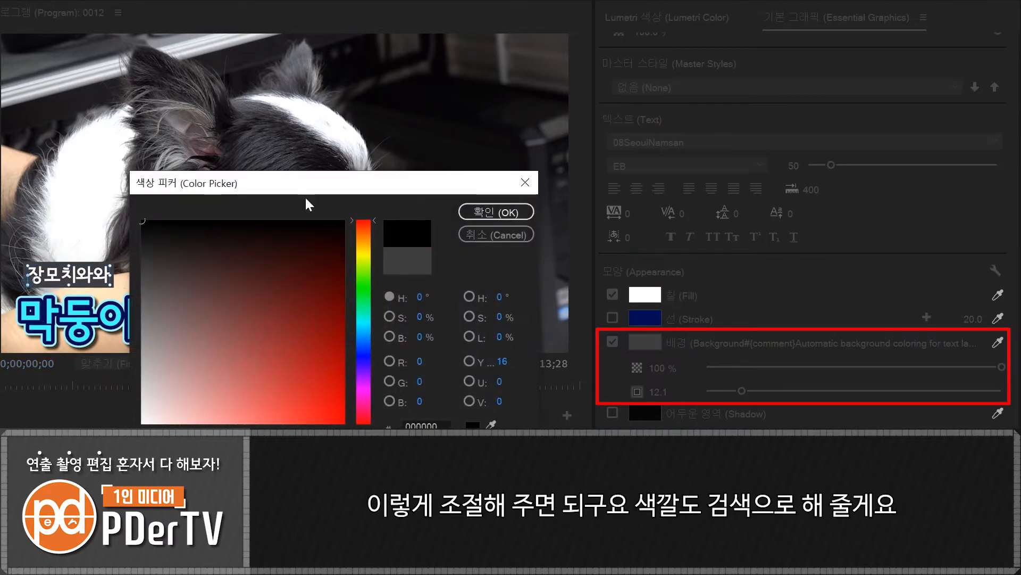
{"action": "left_click", "coordinate": [482, 211]}
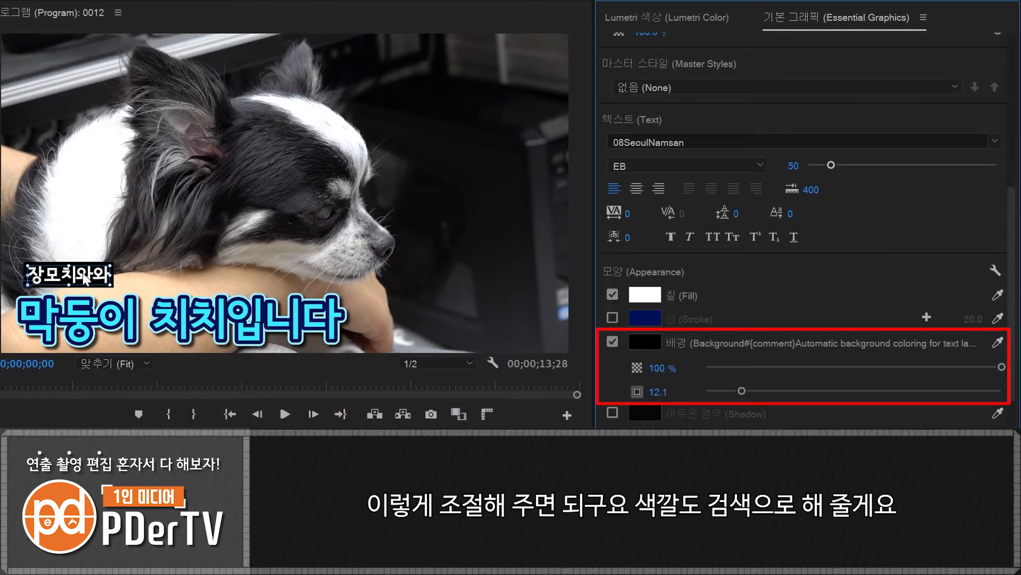
{"action": "left_click_drag", "start_coordinate": [96, 276], "coordinate": [92, 278]}
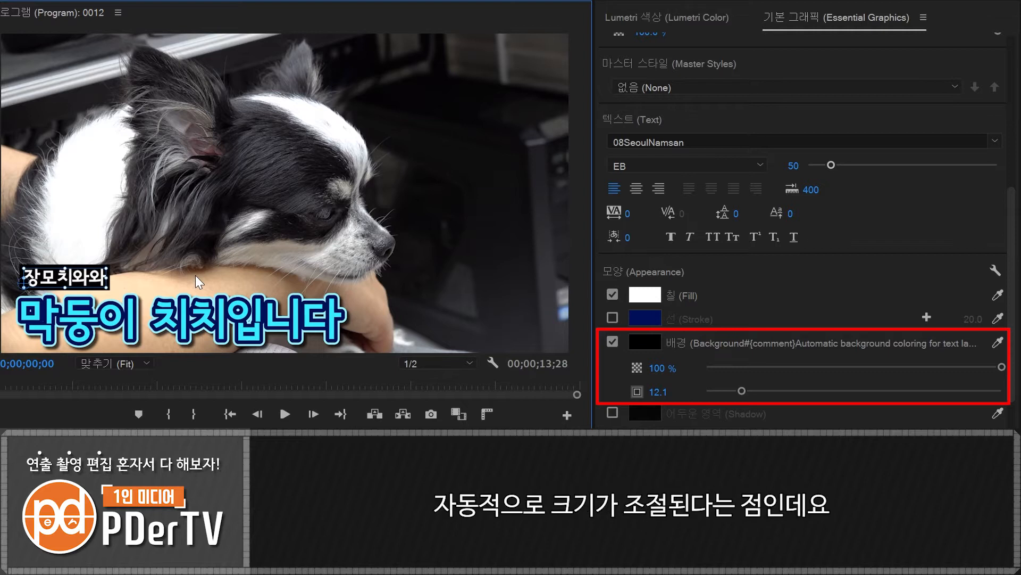
- Insert the prefix 견종 : before 장모치와와 in the small caption and deselect the graphic
{"action": "double_click", "coordinate": [55, 282]}
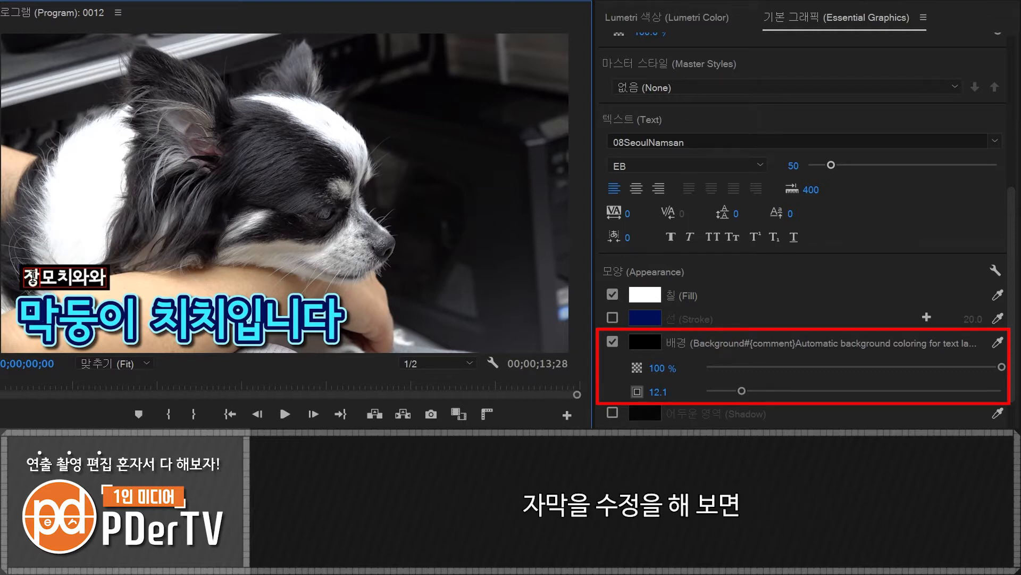
{"action": "type", "text": "거ㅏ"}
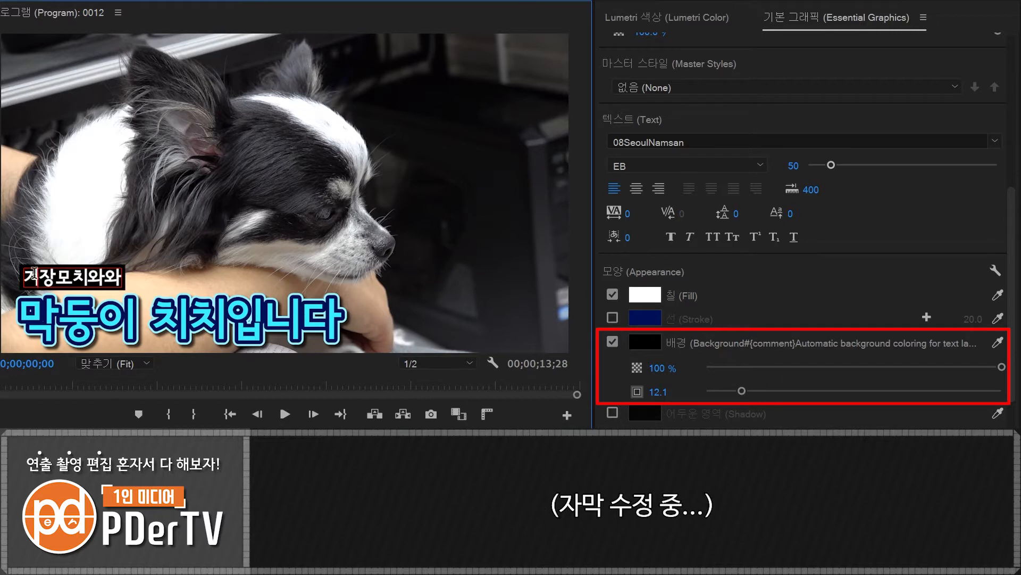
{"action": "key", "text": "BackSpace"}
{"action": "key", "text": "BackSpace"}
{"action": "type", "text": "견종 :"}
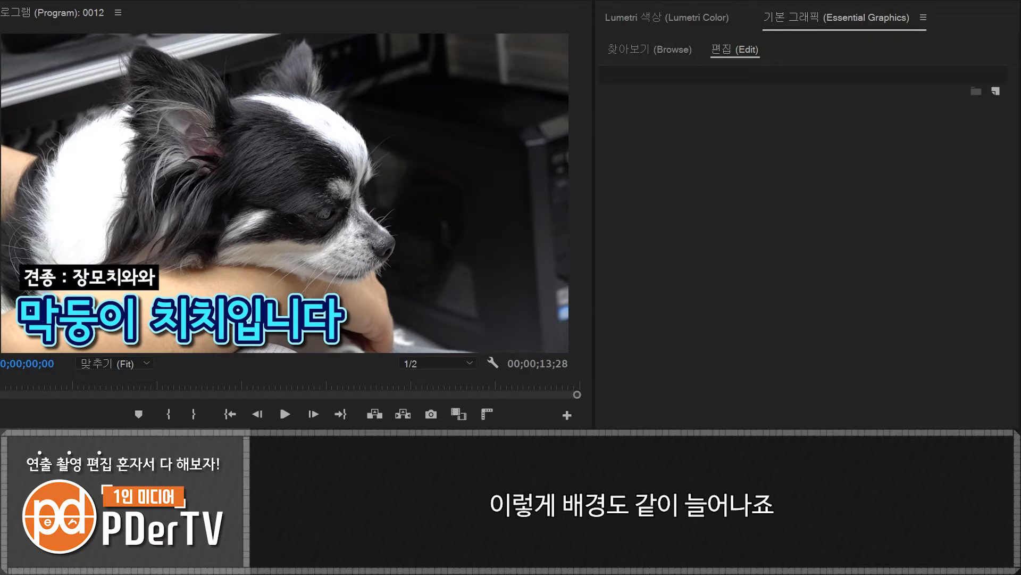
{"action": "left_click", "coordinate": [505, 469]}
- Review the small caption's appearance settings and select each of the graphic's two text layers in turn
{"action": "left_click", "coordinate": [758, 76]}
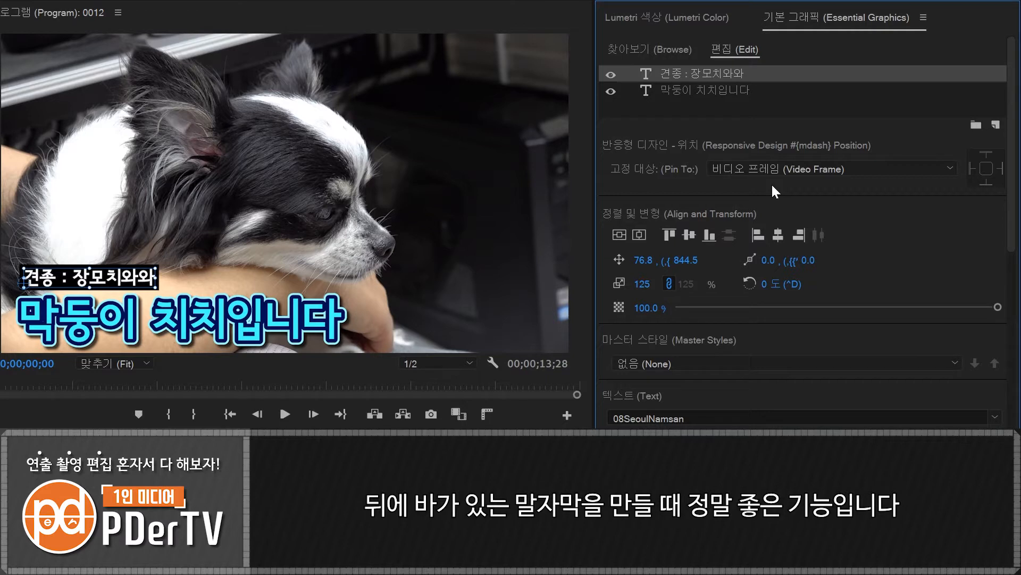
{"action": "scroll", "coordinate": [903, 376], "scroll_direction": "down", "scroll_amount": 6}
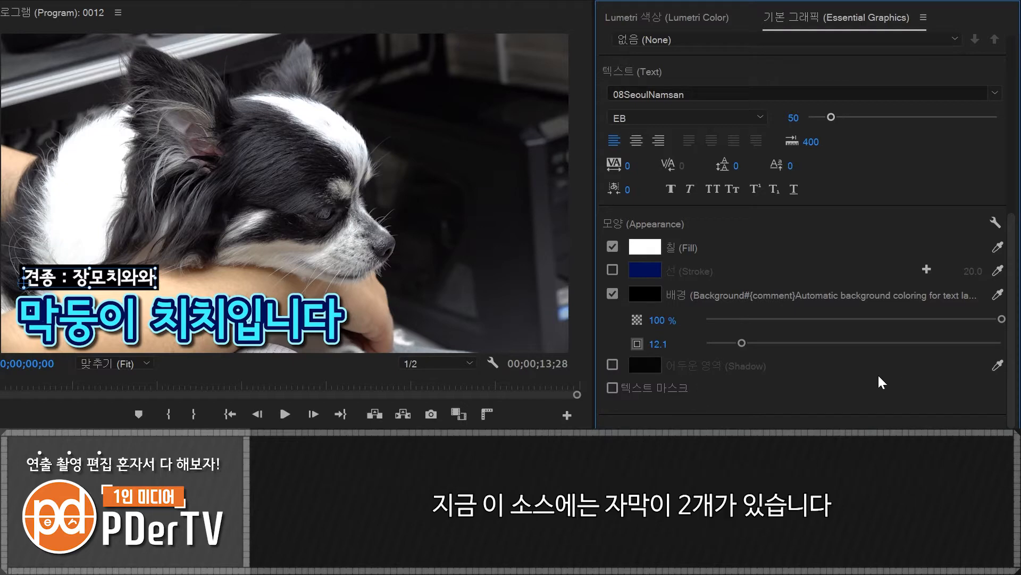
{"action": "left_click_drag", "start_coordinate": [1013, 365], "coordinate": [994, 125]}
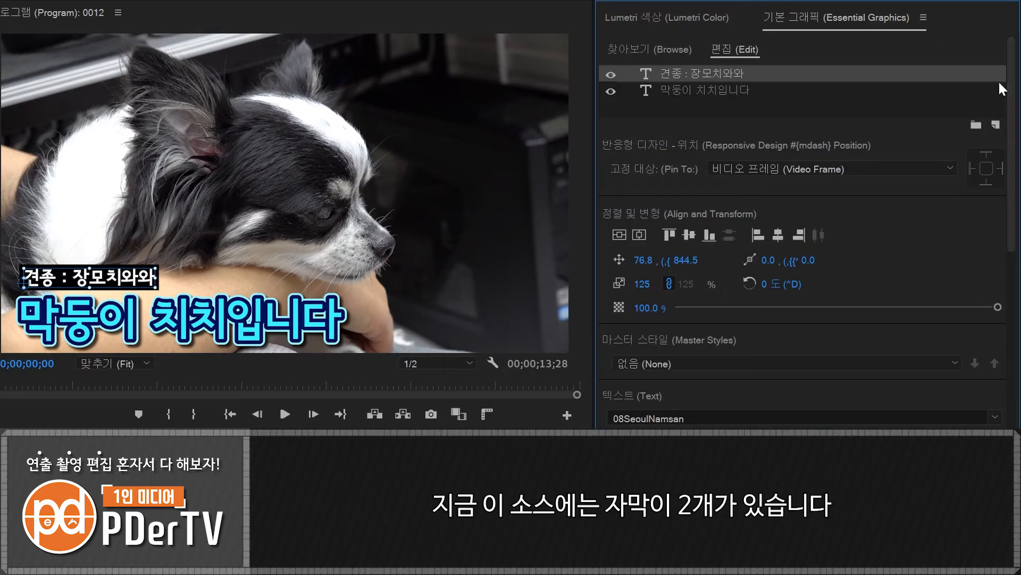
{"action": "left_click", "coordinate": [688, 91]}
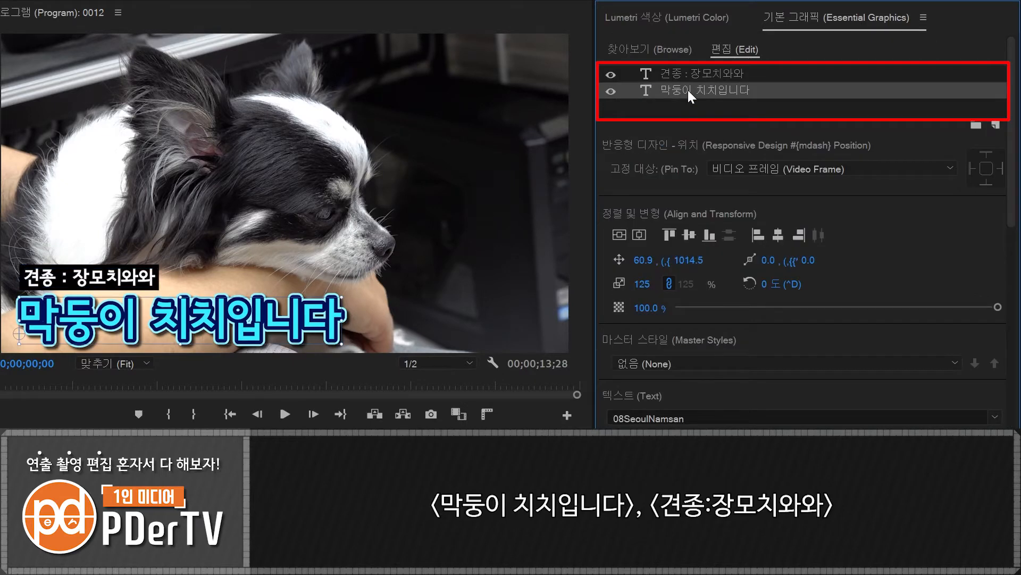
{"action": "left_click", "coordinate": [683, 74]}
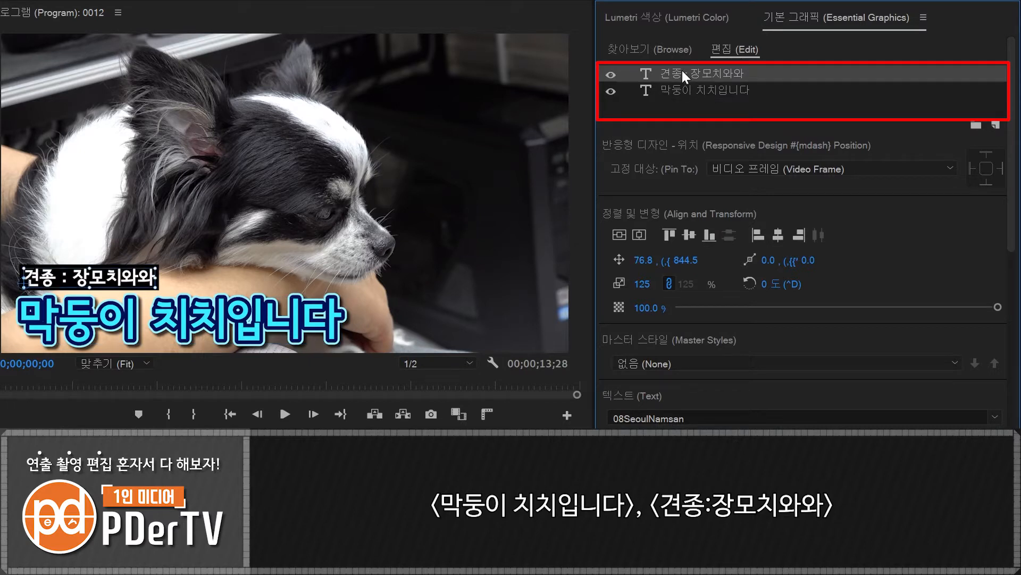
- Hide each of the two caption layers in turn and show it again
{"action": "left_click", "coordinate": [610, 74]}
{"action": "left_click", "coordinate": [612, 74]}
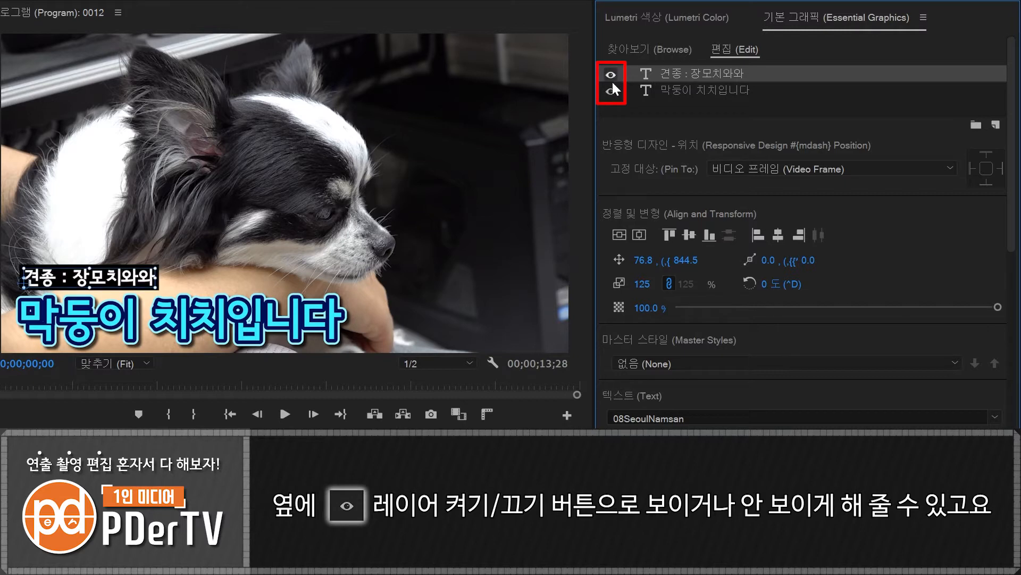
{"action": "left_click", "coordinate": [610, 91]}
{"action": "left_click", "coordinate": [610, 92]}
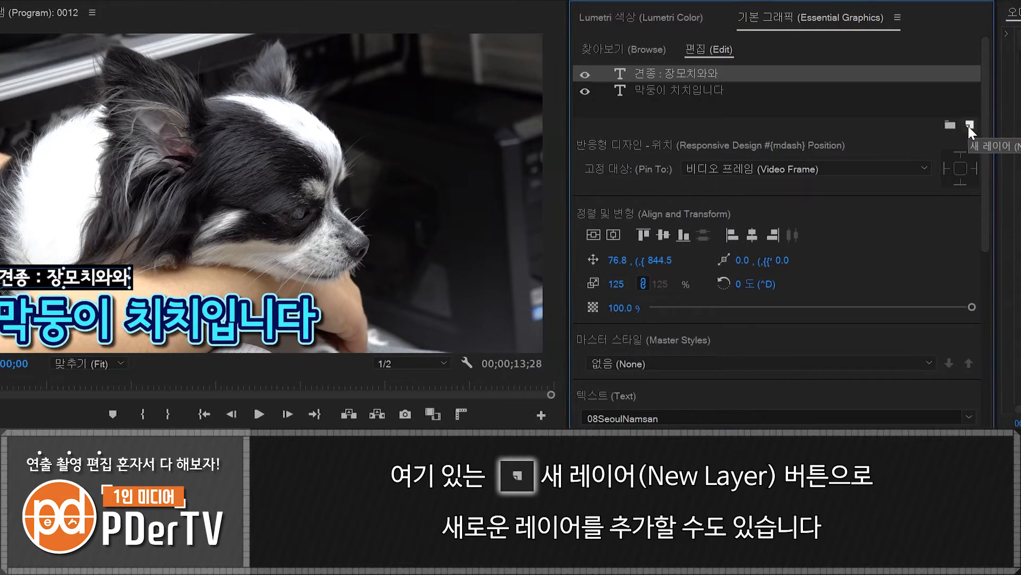
- Add the 한계령 02.mp4 clip from the 촬영 bin as the graphic's topmost layer and play the sequence briefly
{"action": "left_click", "coordinate": [996, 124]}
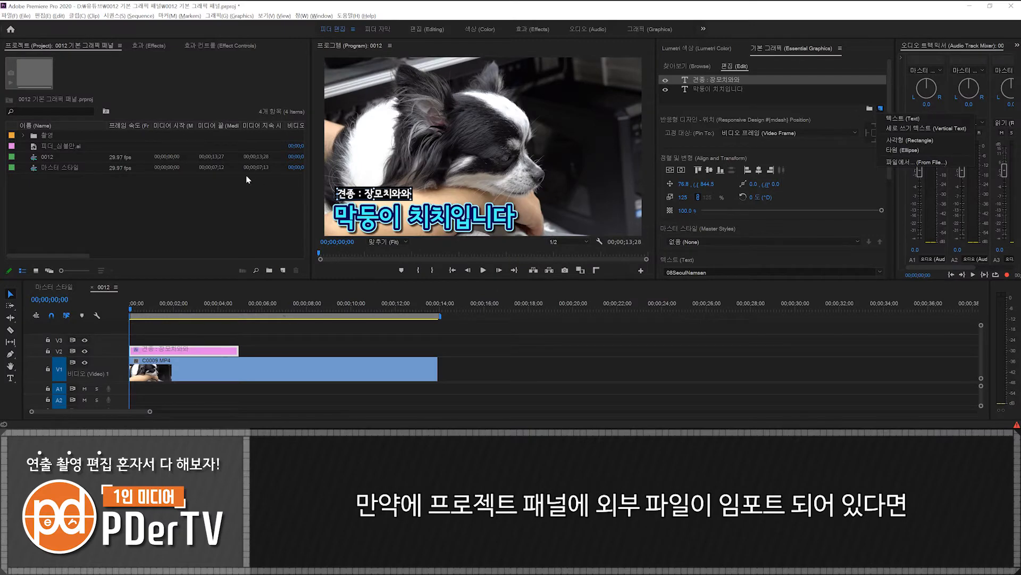
{"action": "left_click", "coordinate": [23, 136]}
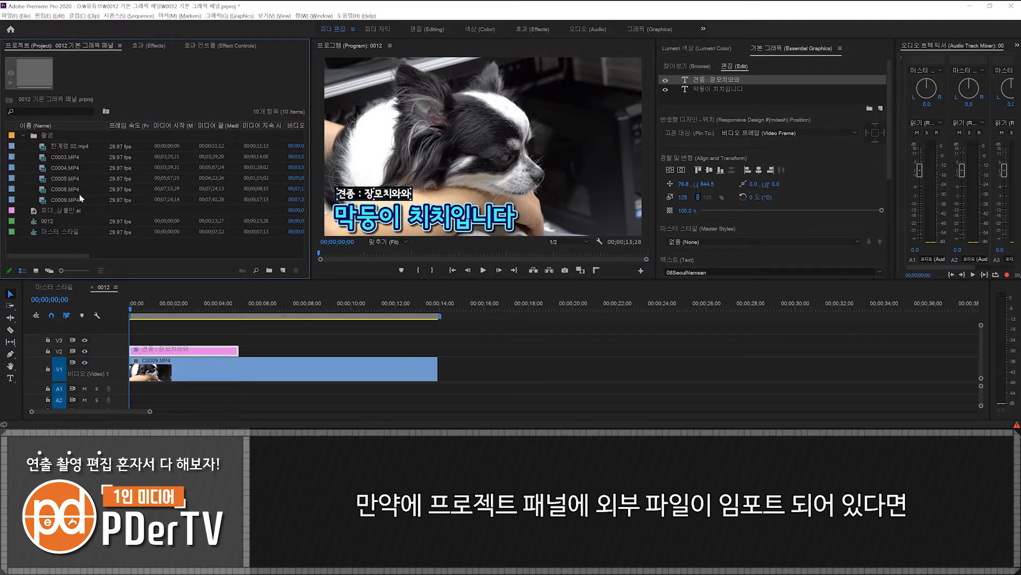
{"action": "left_click_drag", "start_coordinate": [64, 147], "coordinate": [756, 69]}
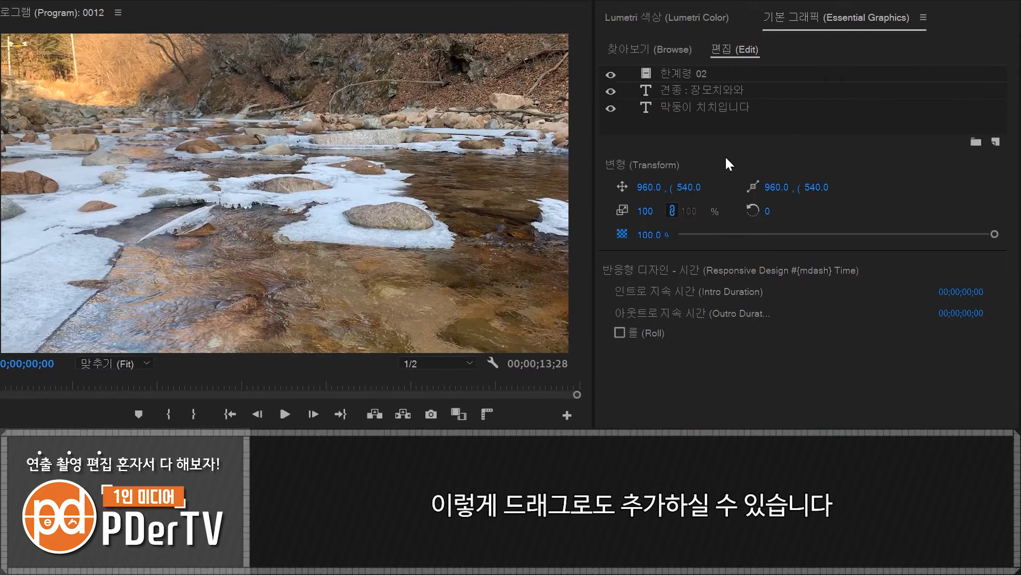
{"action": "key", "text": "space"}
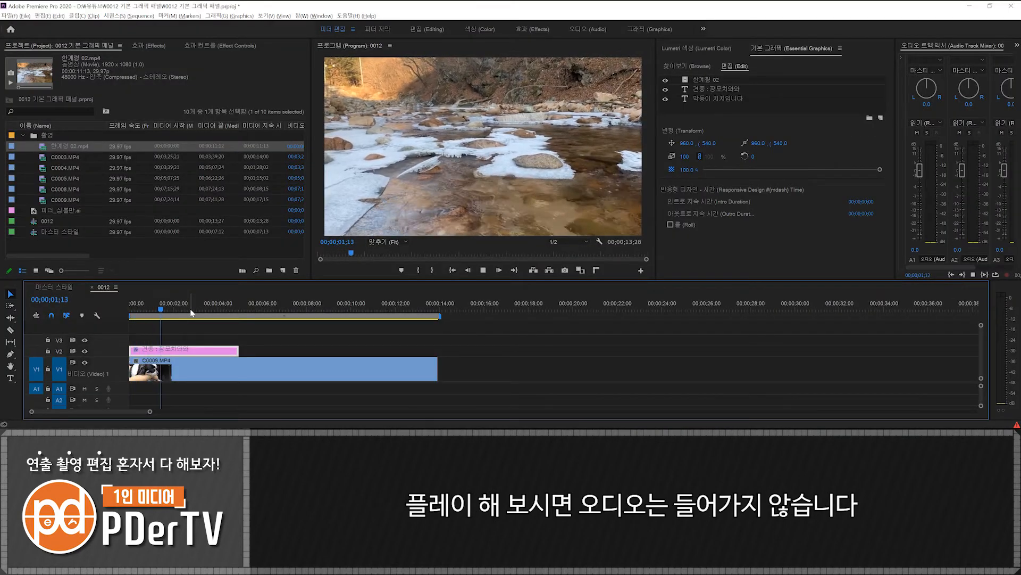
{"action": "key", "text": "space"}
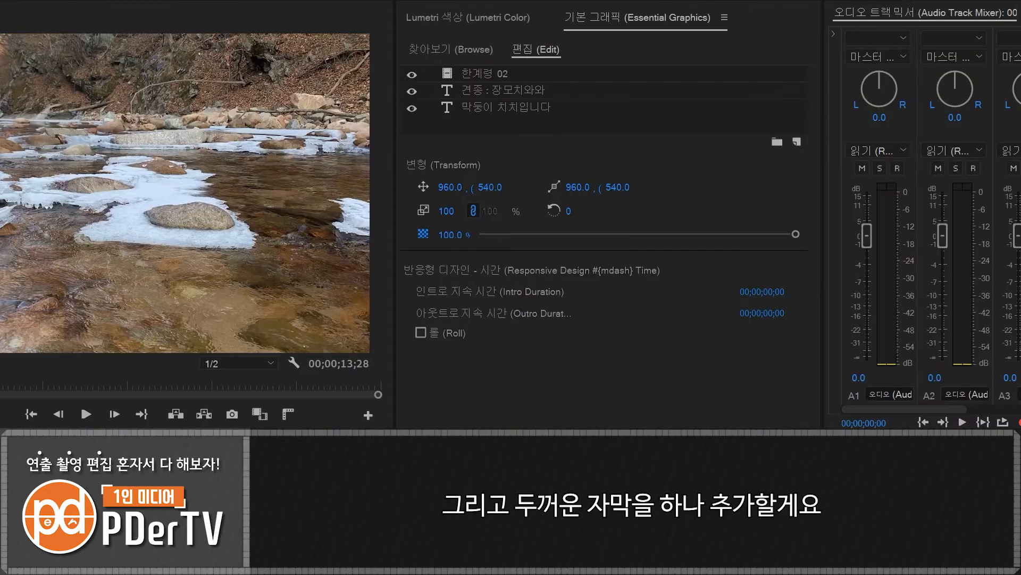
- Add a new text layer reading 장모치와와 to the graphic and switch to the Selection tool
{"action": "left_click", "coordinate": [797, 142]}
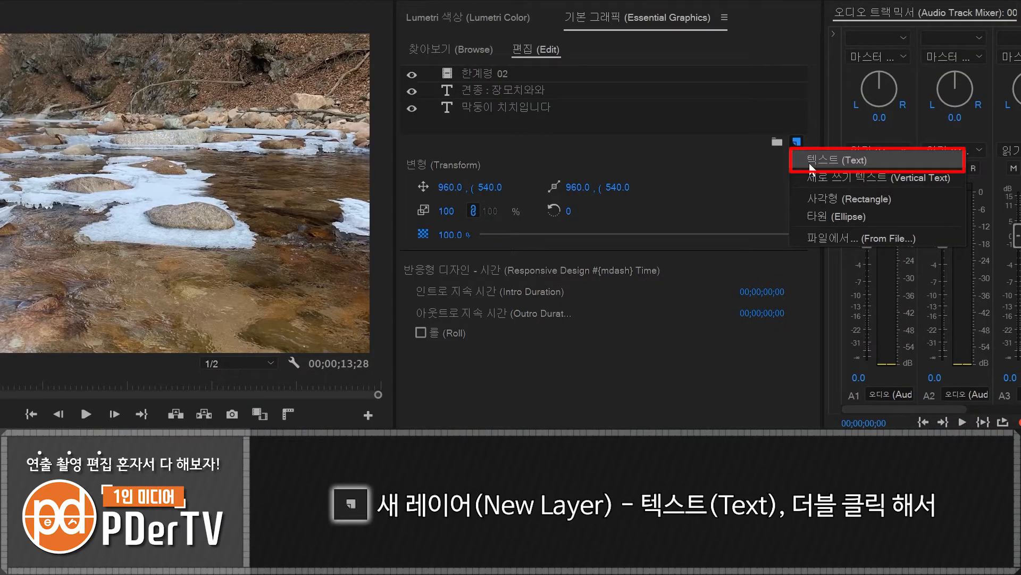
{"action": "left_click", "coordinate": [811, 160]}
{"action": "double_click", "coordinate": [183, 191]}
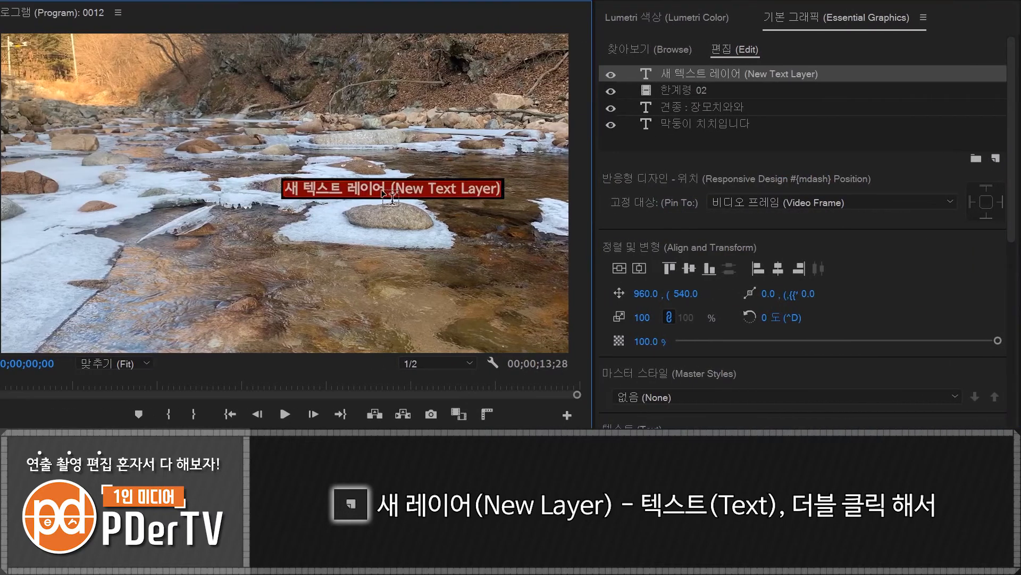
{"action": "type", "text": "장모치와와"}
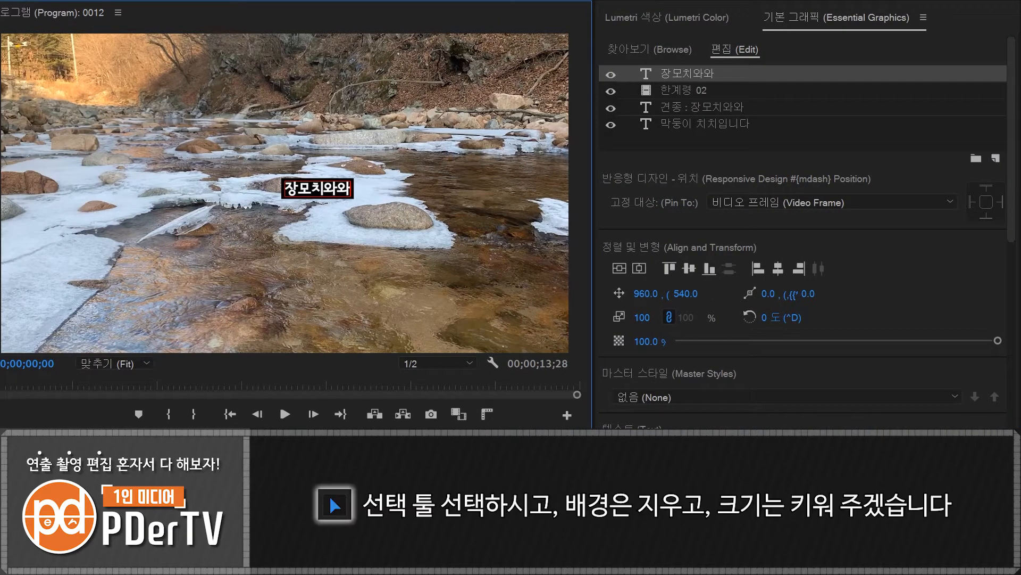
{"action": "left_click", "coordinate": [159, 463]}
- Turn off the background of the new 장모치와와 text and set its font size to 217
{"action": "left_click_drag", "start_coordinate": [1015, 175], "coordinate": [1015, 399]}
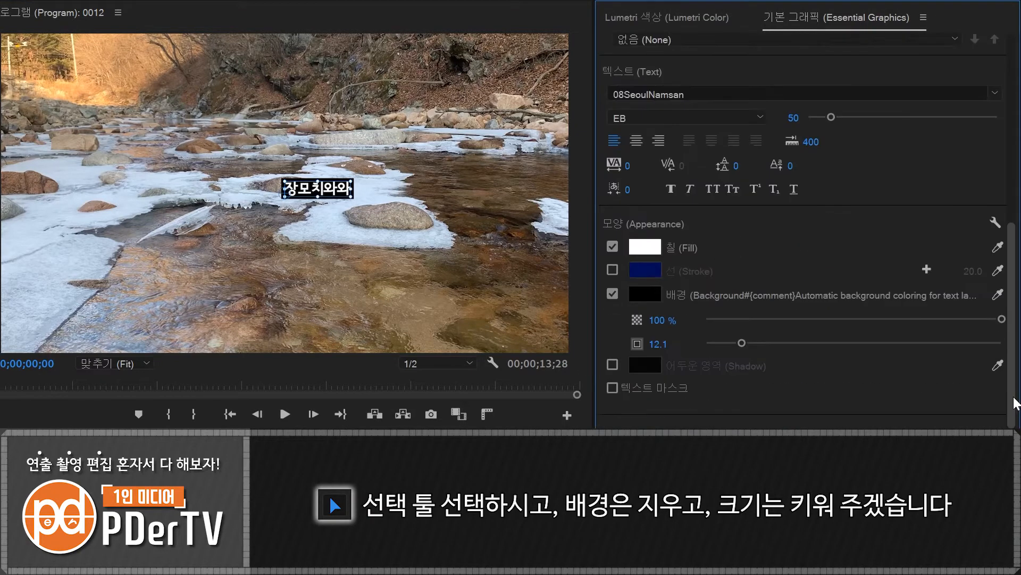
{"action": "left_click", "coordinate": [613, 294]}
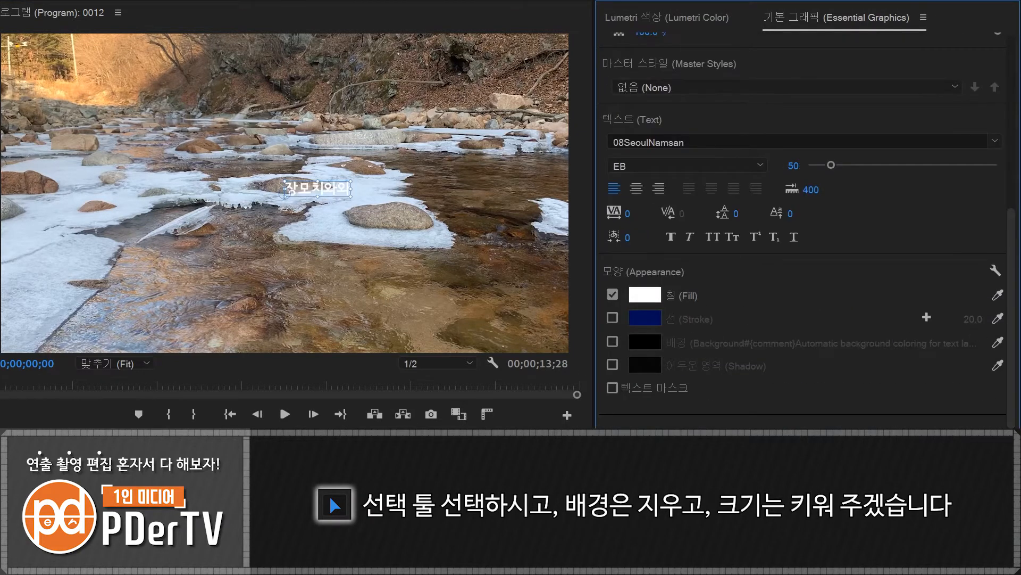
{"action": "left_click_drag", "start_coordinate": [1014, 321], "coordinate": [1015, 294]}
{"action": "left_click_drag", "start_coordinate": [832, 216], "coordinate": [911, 217]}
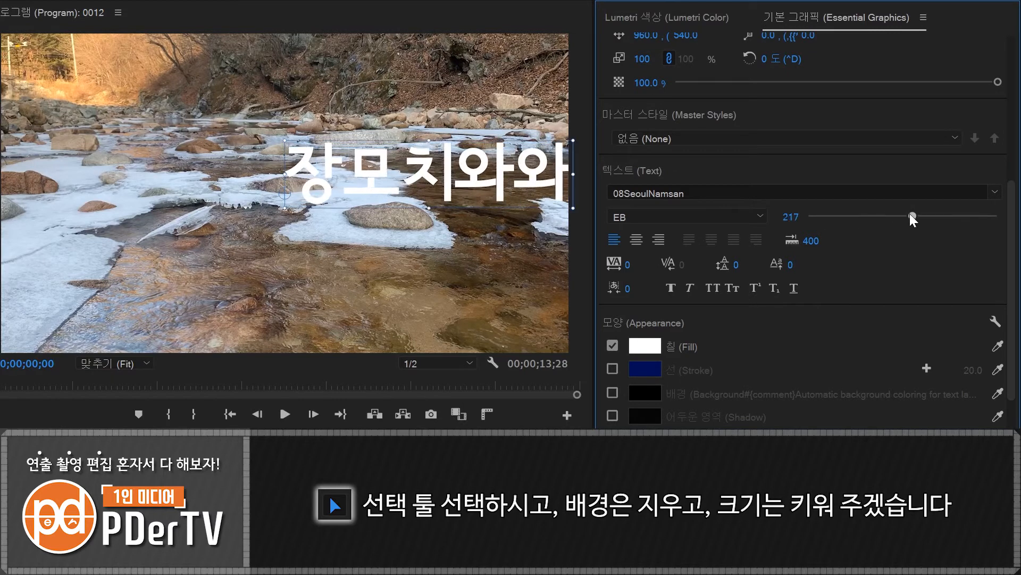
- Change the 장모치와와 text's font to Black Han Sans and move the text to about 517, 845 in the frame
{"action": "left_click", "coordinate": [728, 193]}
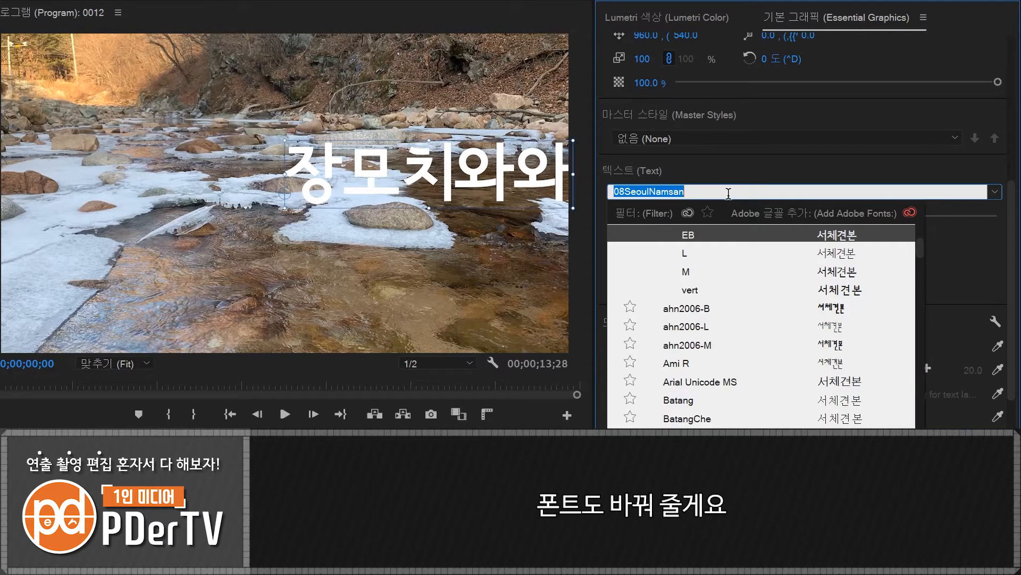
{"action": "type", "text": "black"}
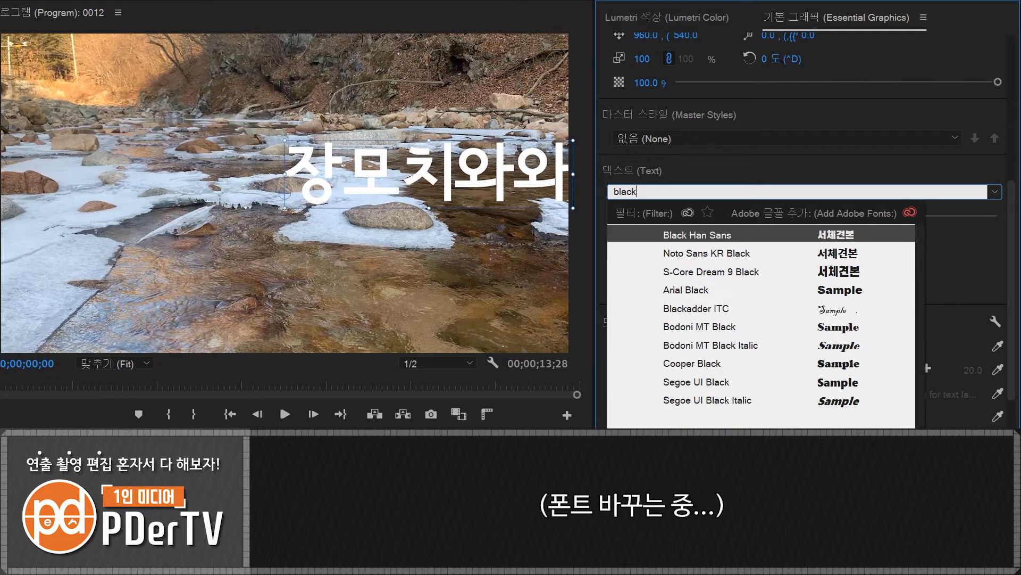
{"action": "left_click", "coordinate": [706, 230]}
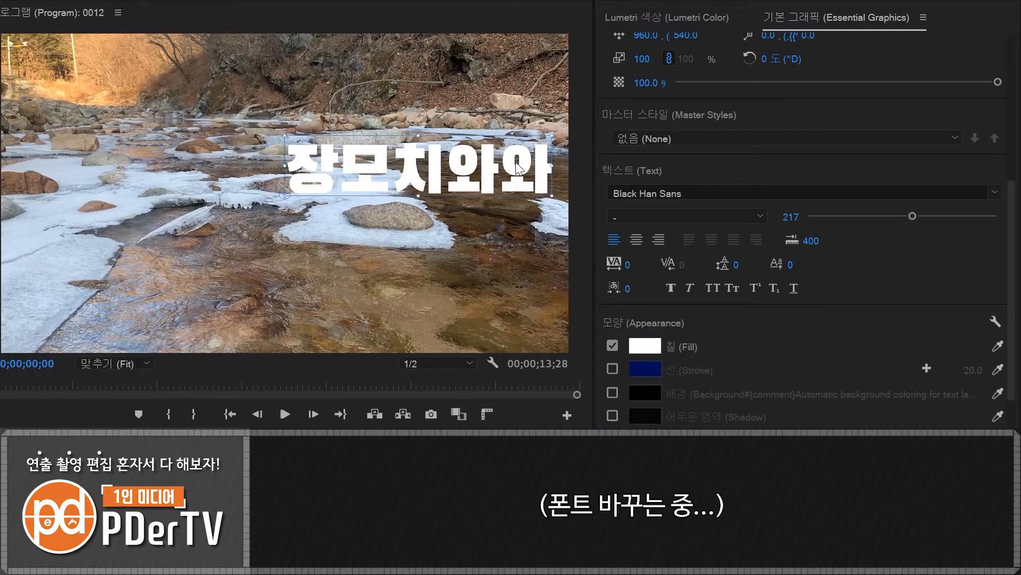
{"action": "left_click_drag", "start_coordinate": [516, 172], "coordinate": [386, 260]}
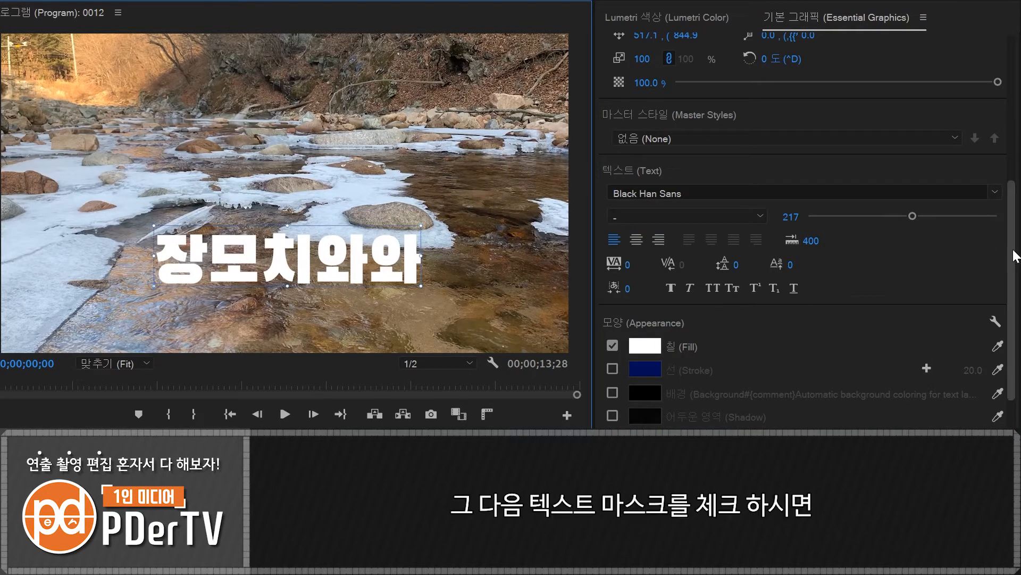
- Enable the text mask for 장모치와와 and move the masked text to about 903, 991
{"action": "scroll", "coordinate": [1019, 348], "scroll_direction": "down", "scroll_amount": 2}
{"action": "left_click", "coordinate": [613, 388]}
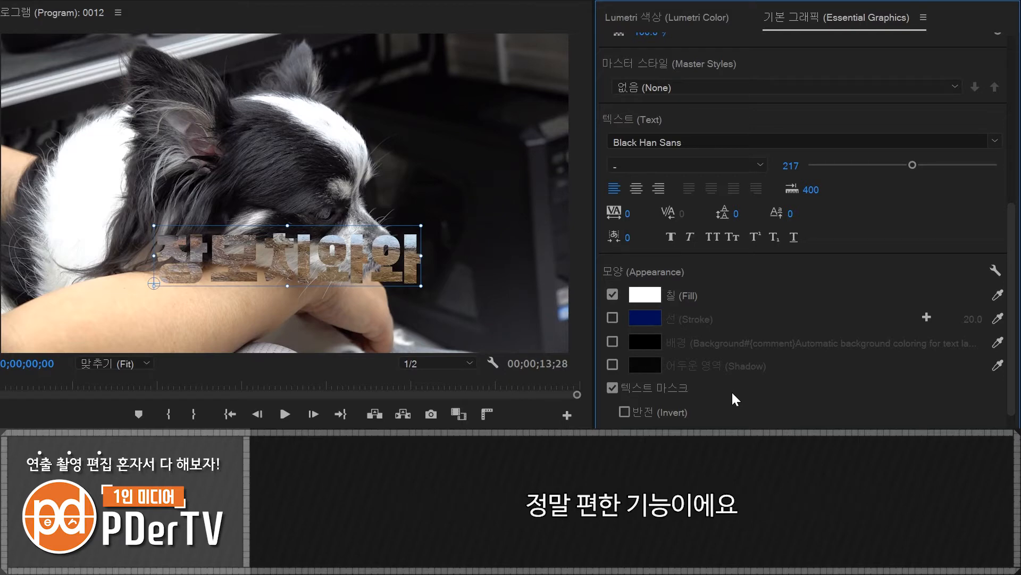
{"action": "left_click_drag", "start_coordinate": [356, 266], "coordinate": [459, 309]}
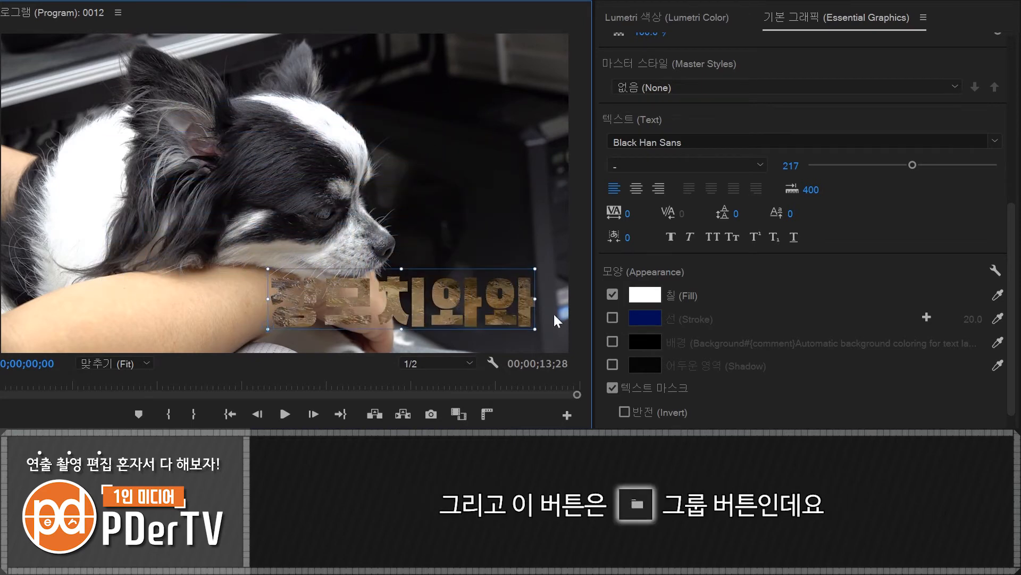
- Hide the 장모치와와 mask and 한계령 02 layers, and group the two caption text layers
{"action": "scroll", "coordinate": [798, 240], "scroll_direction": "up", "scroll_amount": 6}
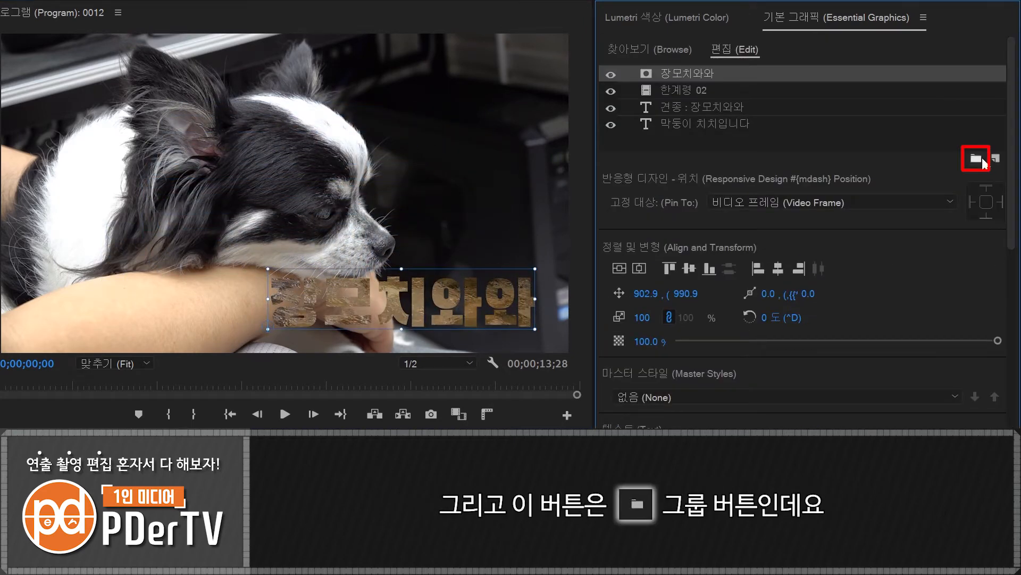
{"action": "left_click", "coordinate": [610, 75]}
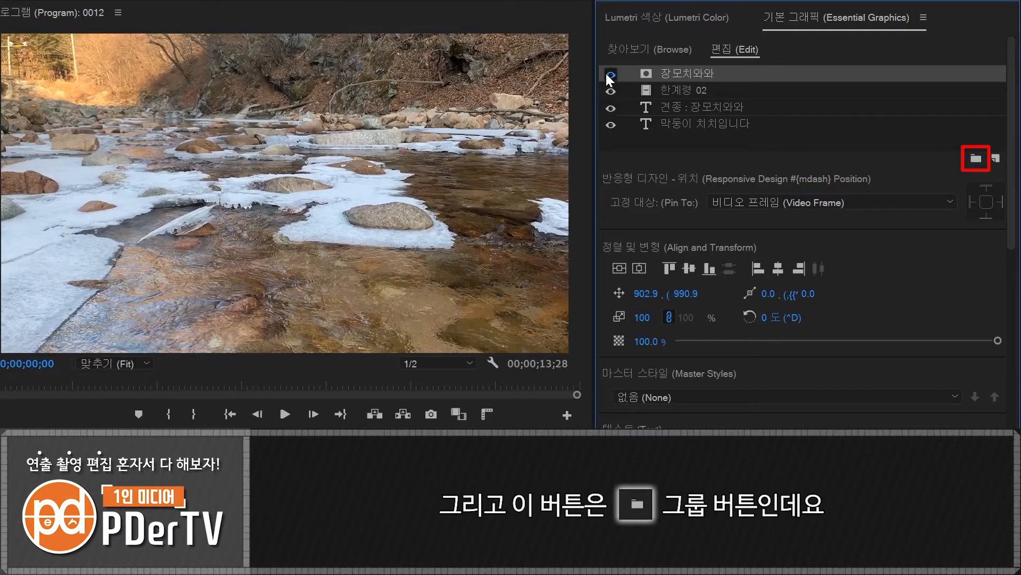
{"action": "left_click", "coordinate": [610, 90]}
{"action": "left_click", "coordinate": [696, 107]}
{"action": "left_click", "coordinate": [693, 120], "text": "shift"}
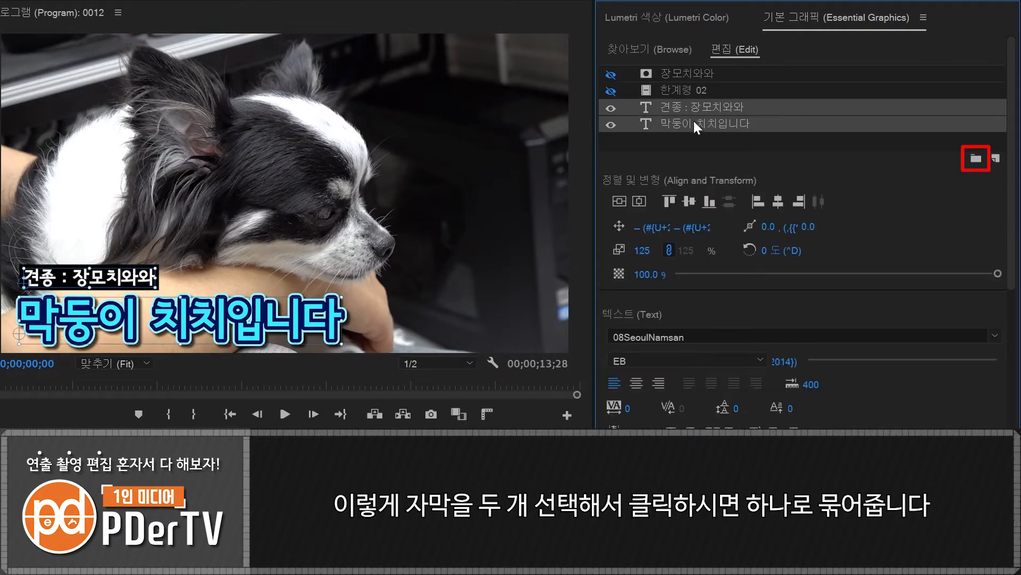
{"action": "left_click", "coordinate": [977, 160]}
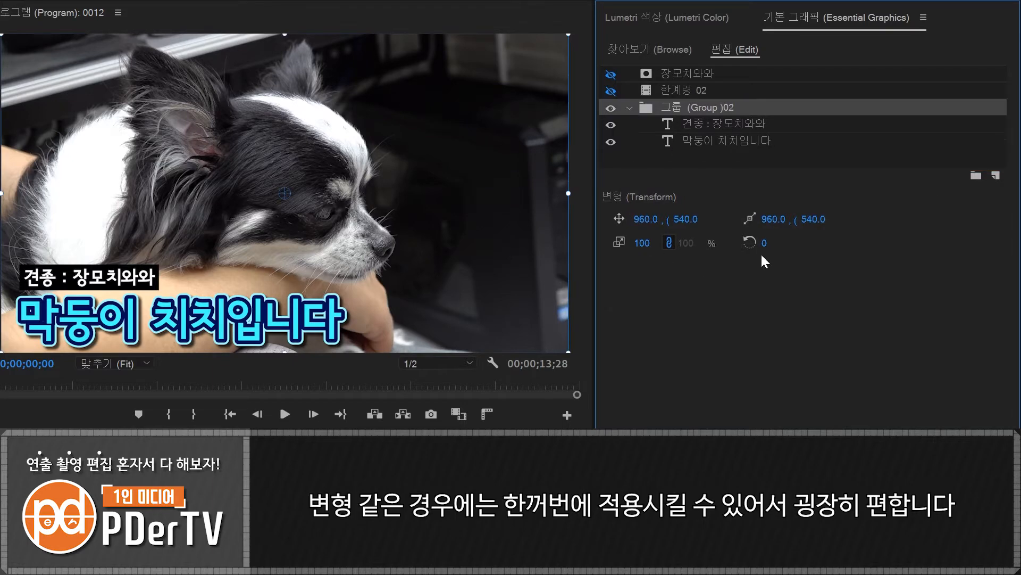
- Try repositioning and scaling the caption group as a whole, and undo those transform changes
{"action": "left_click_drag", "start_coordinate": [649, 220], "coordinate": [520, 219]}
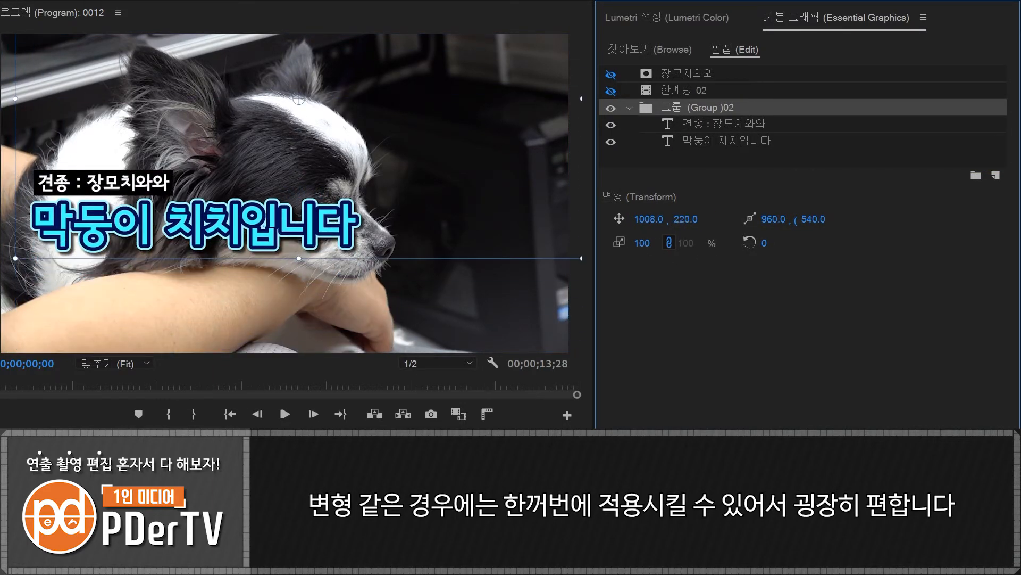
{"action": "left_click_drag", "start_coordinate": [646, 242], "coordinate": [671, 242]}
{"action": "key", "text": "ctrl+z"}
{"action": "key", "text": "ctrl+z"}
{"action": "key", "text": "ctrl+z"}
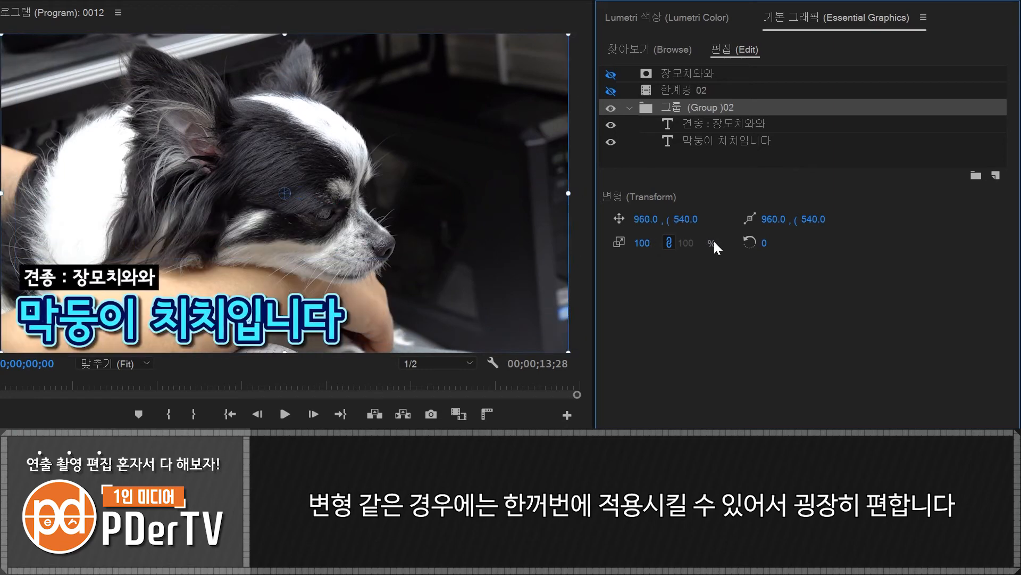
- Show the 한계령 02 and 장모치와와 mask layers again, and enable the stroke on the masked text
{"action": "left_click", "coordinate": [610, 91]}
{"action": "left_click", "coordinate": [611, 74]}
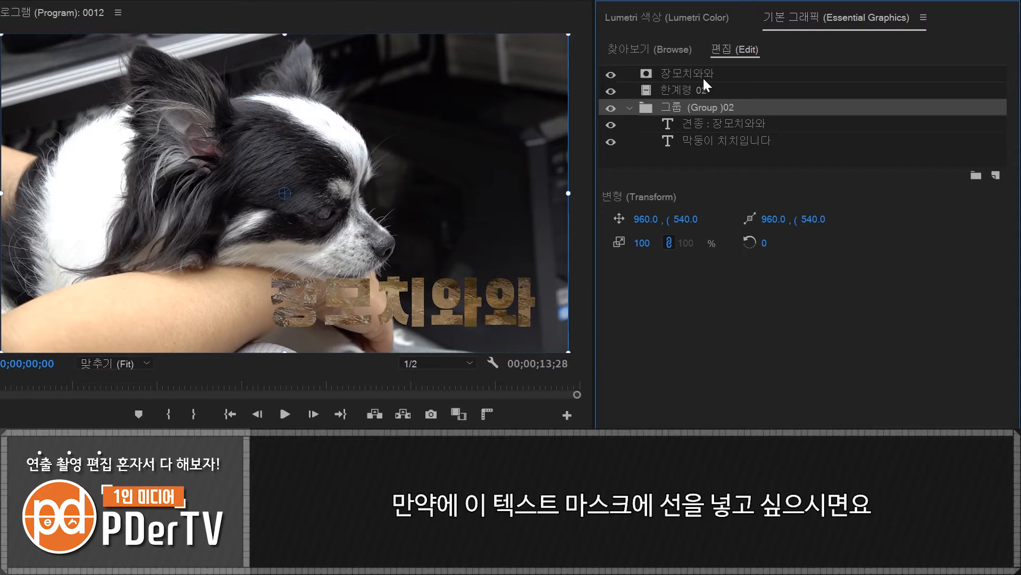
{"action": "left_click", "coordinate": [686, 72]}
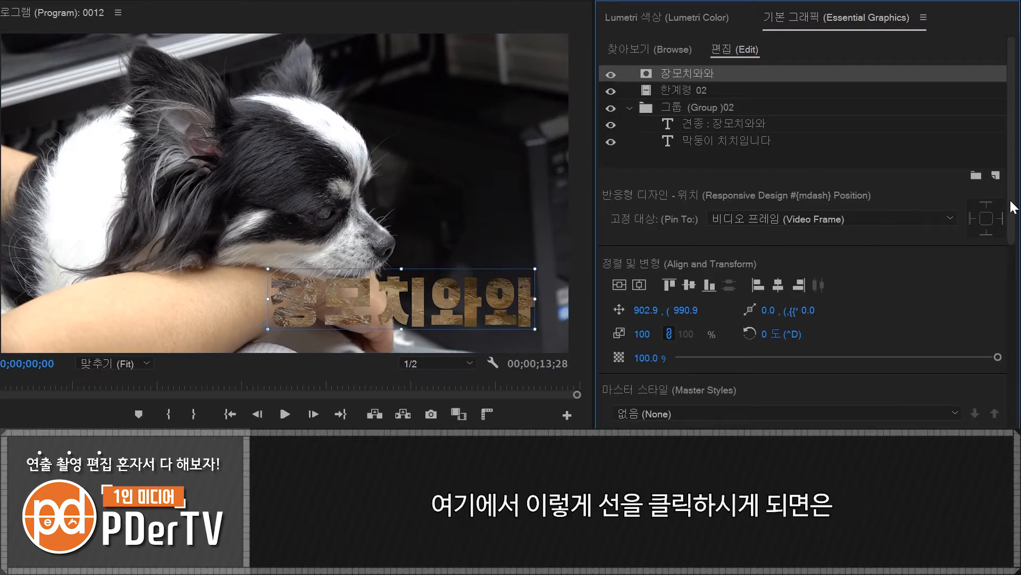
{"action": "scroll", "coordinate": [1012, 208], "scroll_direction": "down", "scroll_amount": 5}
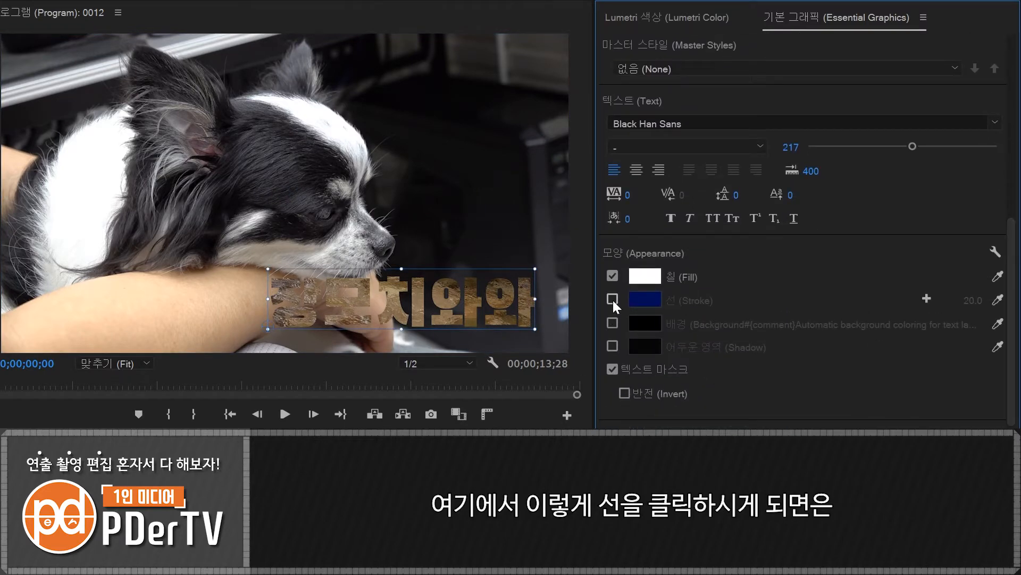
{"action": "left_click", "coordinate": [613, 300]}
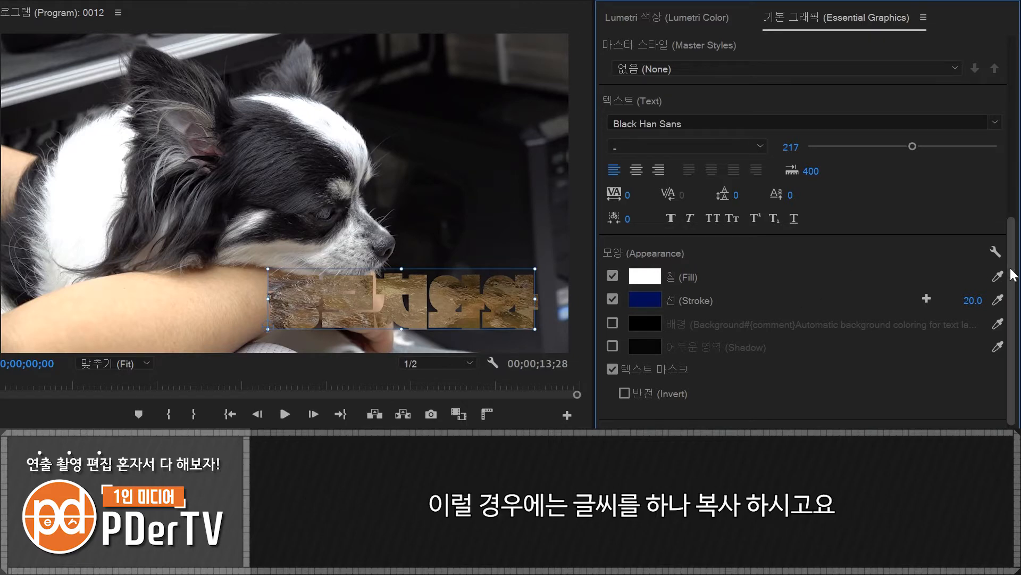
- Duplicate the 장모치와와 mask layer, place the copy below 한계령 02, and turn off the copy's text mask
{"action": "left_click_drag", "start_coordinate": [1010, 265], "coordinate": [1007, 6]}
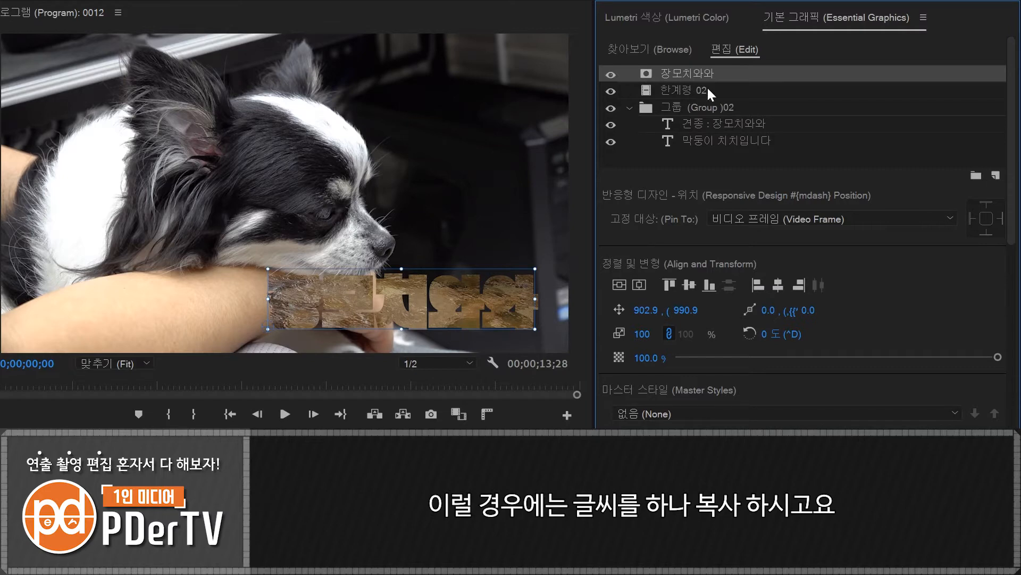
{"action": "key", "text": "ctrl+c"}
{"action": "key", "text": "ctrl+v"}
{"action": "left_click_drag", "start_coordinate": [681, 83], "coordinate": [710, 110]}
{"action": "scroll", "coordinate": [705, 319], "scroll_direction": "down", "scroll_amount": 7}
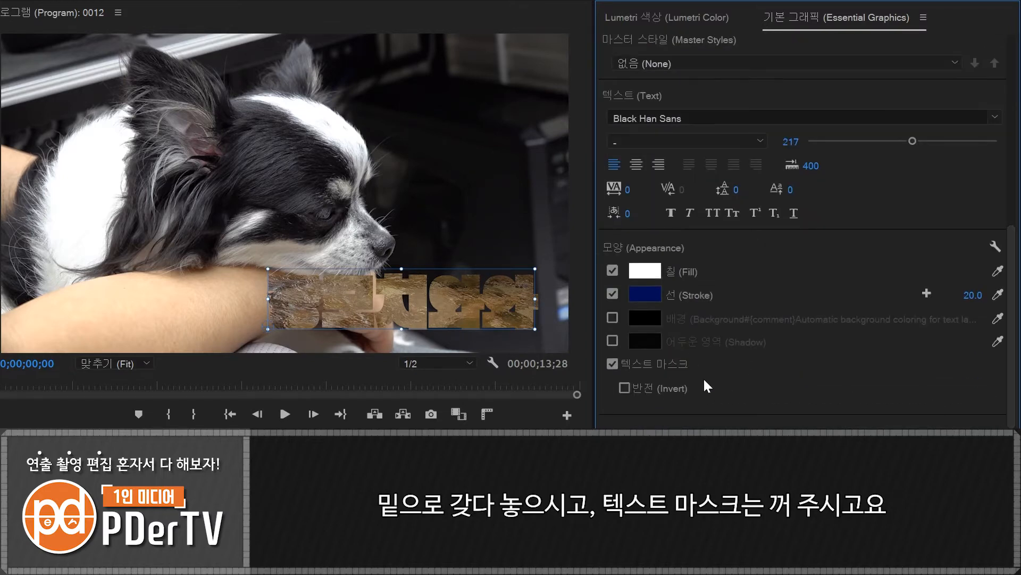
{"action": "left_click", "coordinate": [615, 364]}
- Group the 장모치와와 mask layer with the 한계령 02 clip layer
{"action": "left_click_drag", "start_coordinate": [1012, 322], "coordinate": [1009, 122]}
{"action": "left_click", "coordinate": [679, 74]}
{"action": "left_click", "coordinate": [678, 91], "text": "ctrl"}
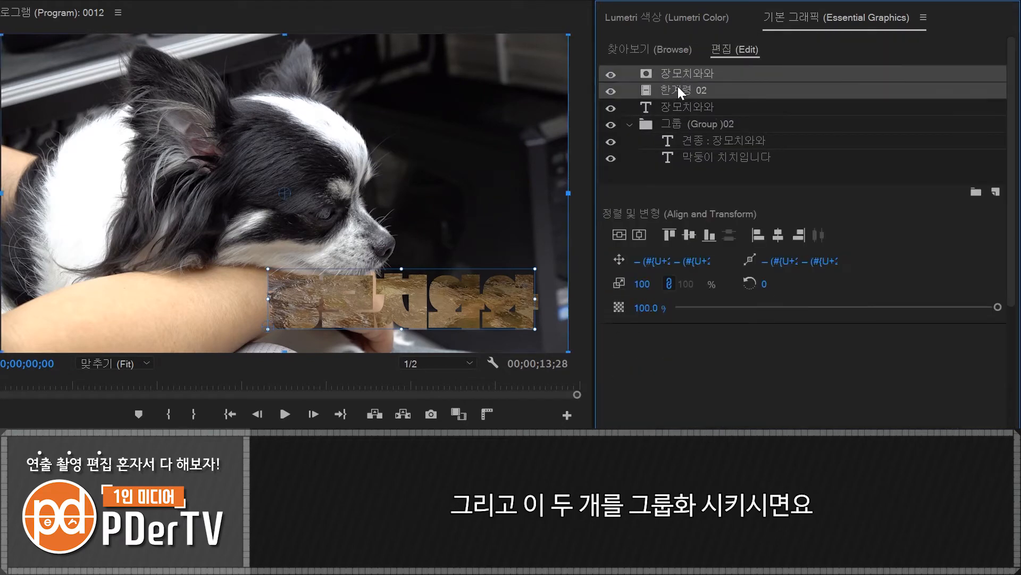
{"action": "left_click", "coordinate": [977, 192]}
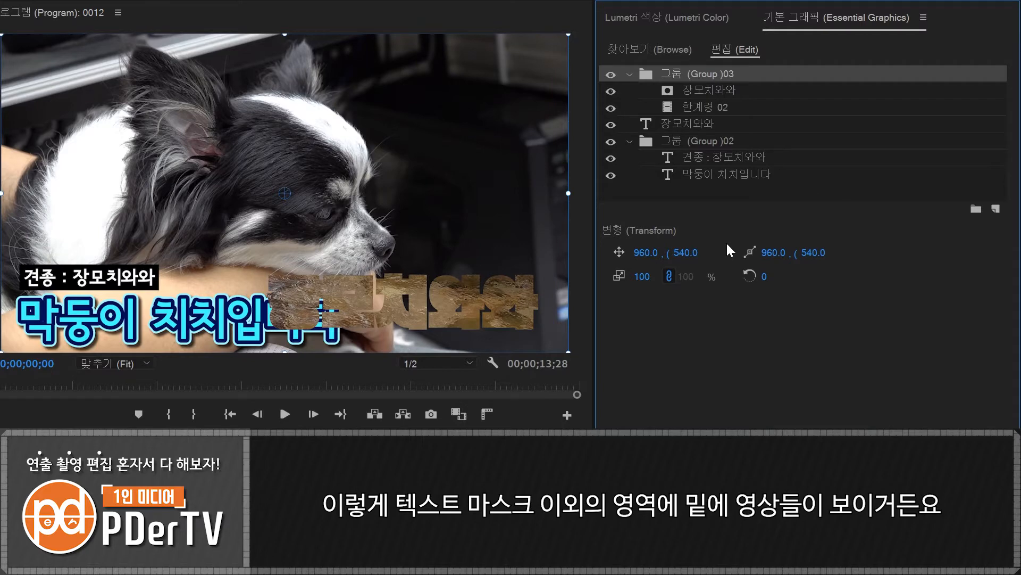
- Set the stroke width of the unmasked 장모치와와 text layer to 78
{"action": "left_click", "coordinate": [681, 124]}
{"action": "scroll", "coordinate": [1014, 218], "scroll_direction": "down", "scroll_amount": 5}
{"action": "scroll", "coordinate": [1014, 218], "scroll_direction": "down", "scroll_amount": 2}
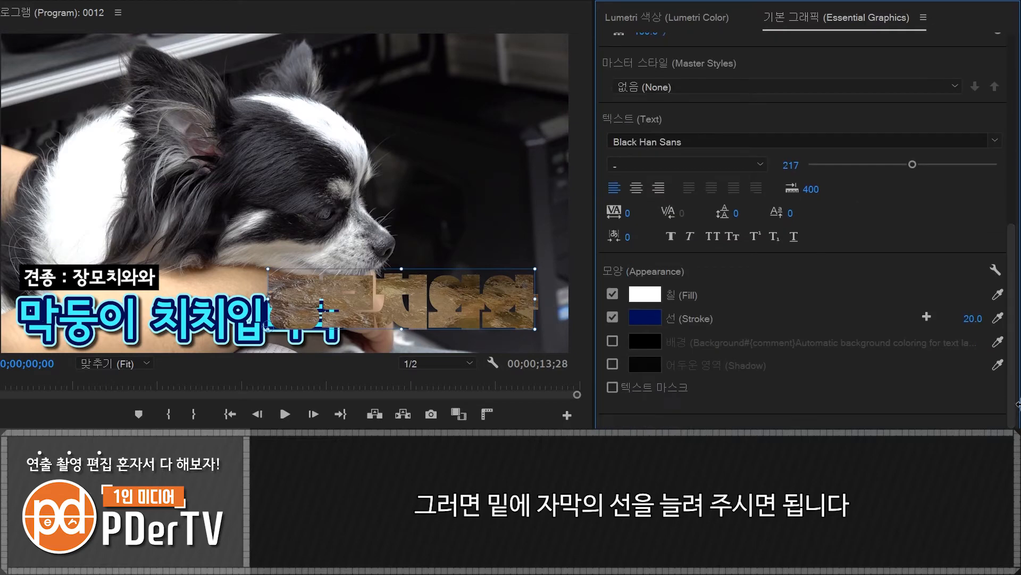
{"action": "left_click_drag", "start_coordinate": [972, 320], "coordinate": [1004, 320]}
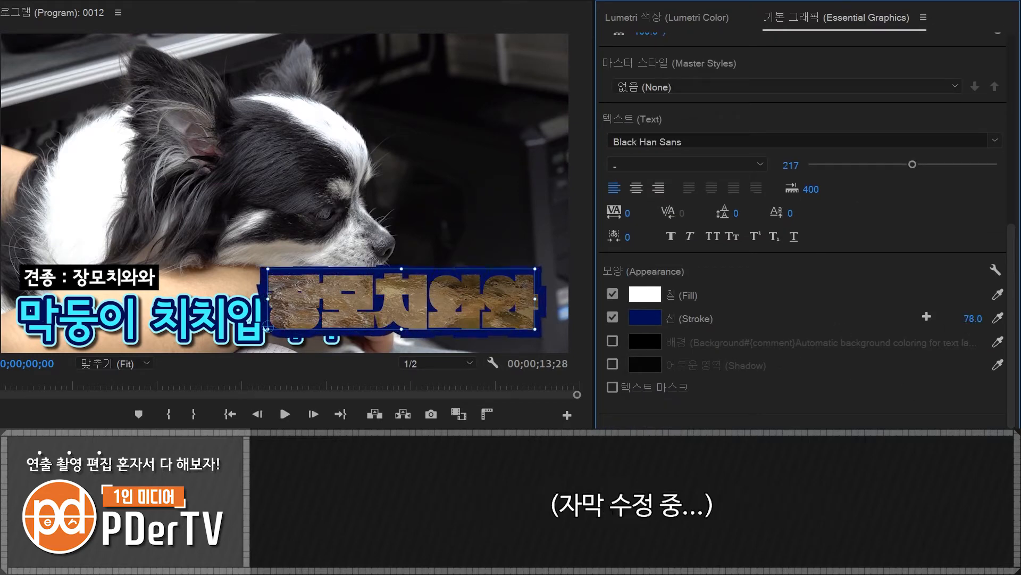
- Set the line join of the text's stroke to Round Join in the graphics properties
{"action": "left_click", "coordinate": [996, 270]}
{"action": "left_click", "coordinate": [303, 290]}
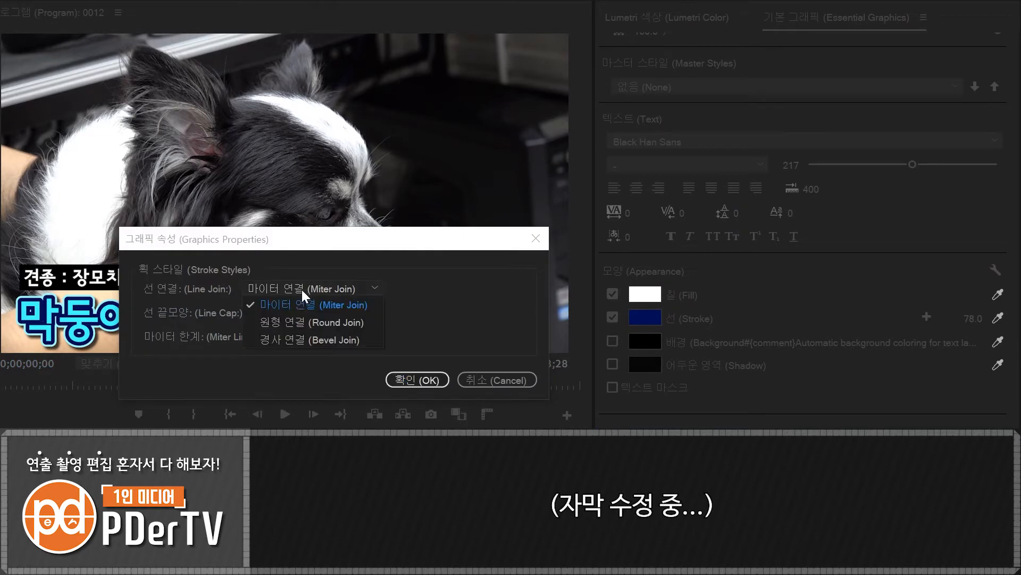
{"action": "left_click", "coordinate": [293, 322]}
{"action": "left_click", "coordinate": [417, 379]}
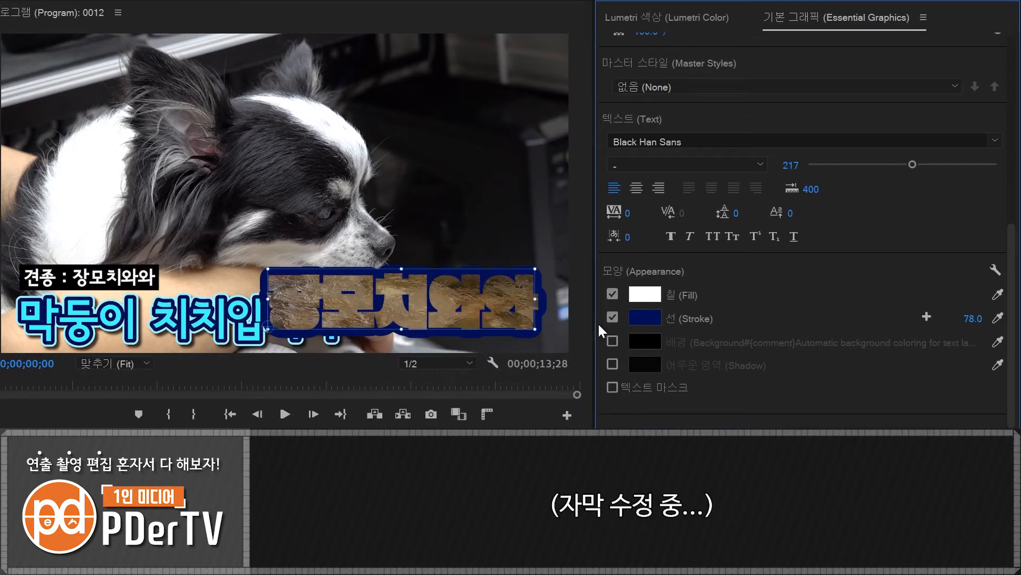
- Add a rectangle layer above the mask group and place it over the dog's forehead at about 1011, 343
{"action": "scroll", "coordinate": [1018, 238], "scroll_direction": "up", "scroll_amount": 6}
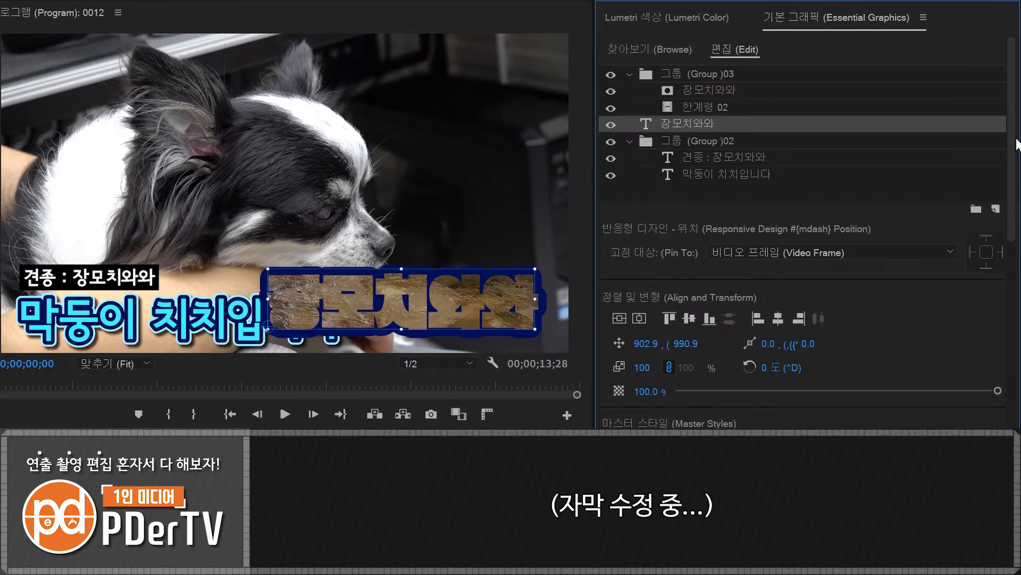
{"action": "left_click", "coordinate": [708, 74]}
{"action": "left_click", "coordinate": [817, 209]}
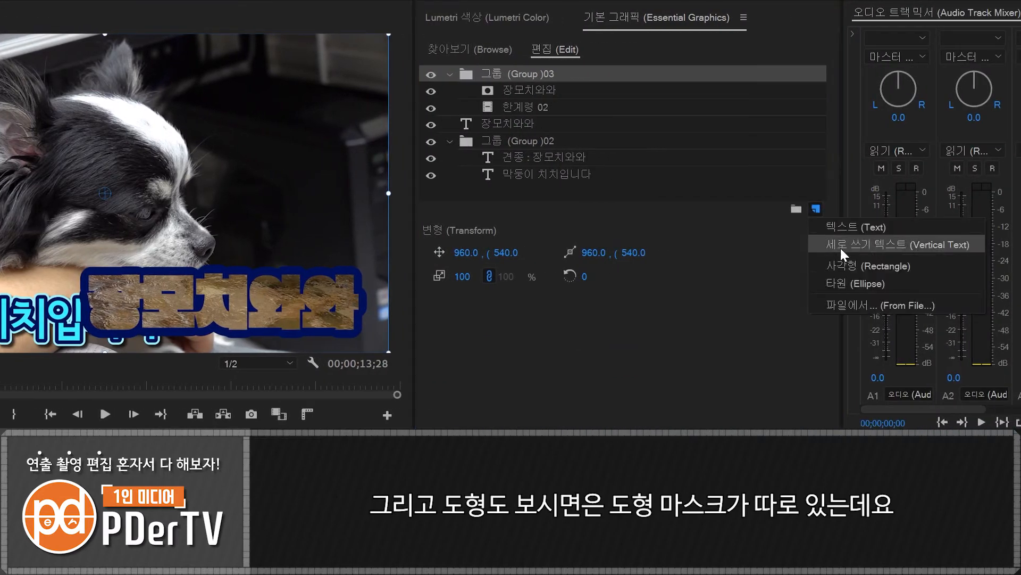
{"action": "left_click", "coordinate": [886, 265]}
{"action": "left_click_drag", "start_coordinate": [138, 230], "coordinate": [161, 170]}
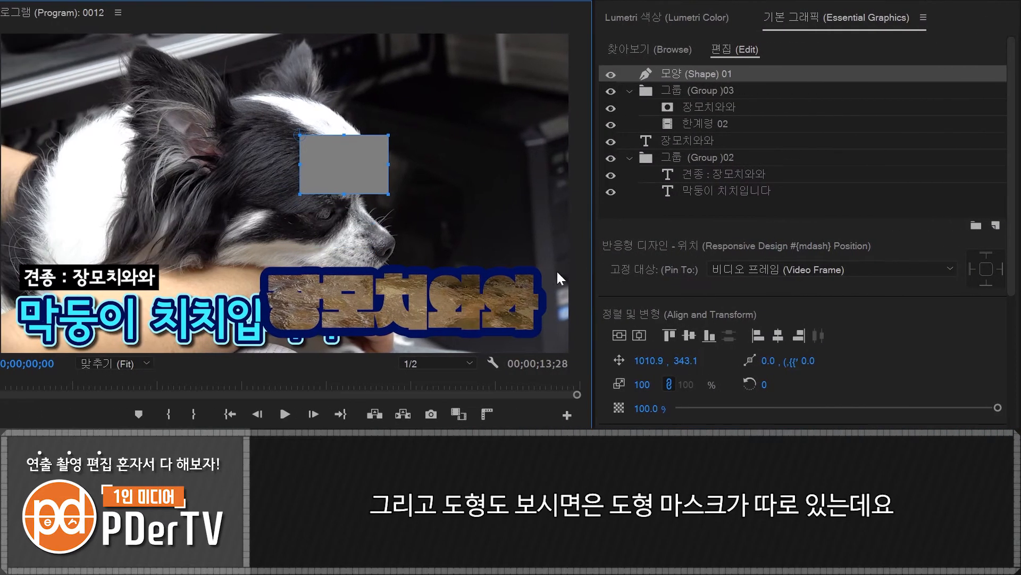
- Place a copy of the 한계령 02 clip layer outside its group, directly beneath the rectangle layer
{"action": "left_click", "coordinate": [616, 123]}
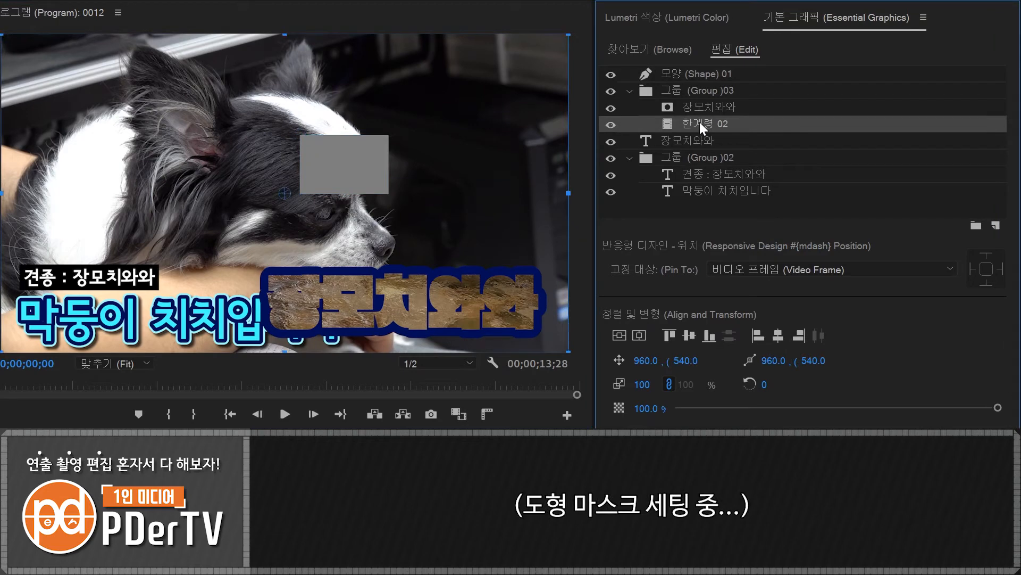
{"action": "left_click_drag", "start_coordinate": [700, 123], "coordinate": [694, 78]}
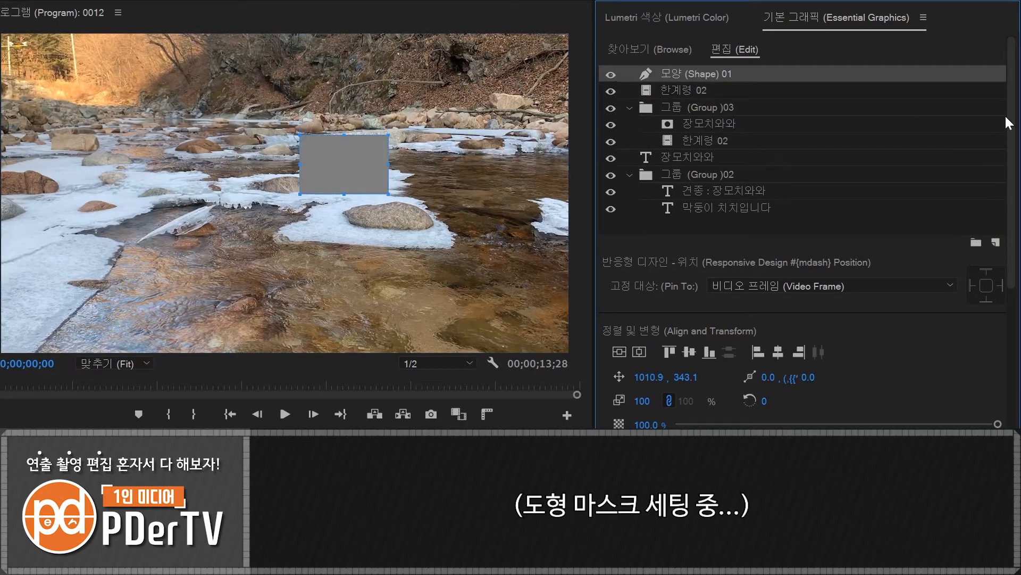
- Turn on the shape mask for the rectangle layer in its appearance settings
{"action": "left_click_drag", "start_coordinate": [1010, 164], "coordinate": [1008, 311]}
{"action": "left_click", "coordinate": [612, 334]}
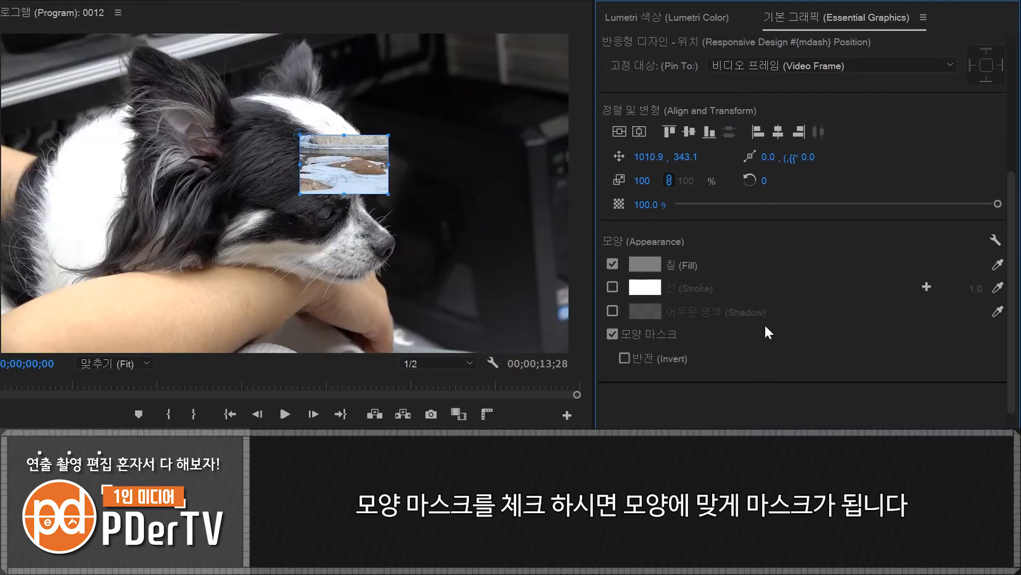
{"action": "scroll", "coordinate": [764, 323], "scroll_direction": "up", "scroll_amount": 5}
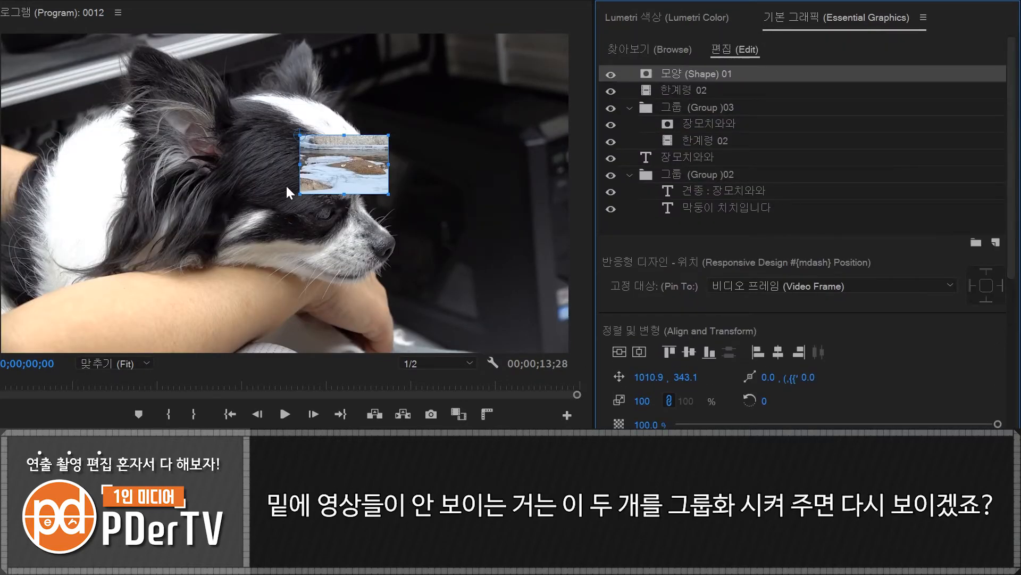
- Group the masked rectangle layer with the 한계령 02 clip layer directly beneath it
{"action": "left_click", "coordinate": [691, 87]}
{"action": "left_click", "coordinate": [684, 73], "text": "shift"}
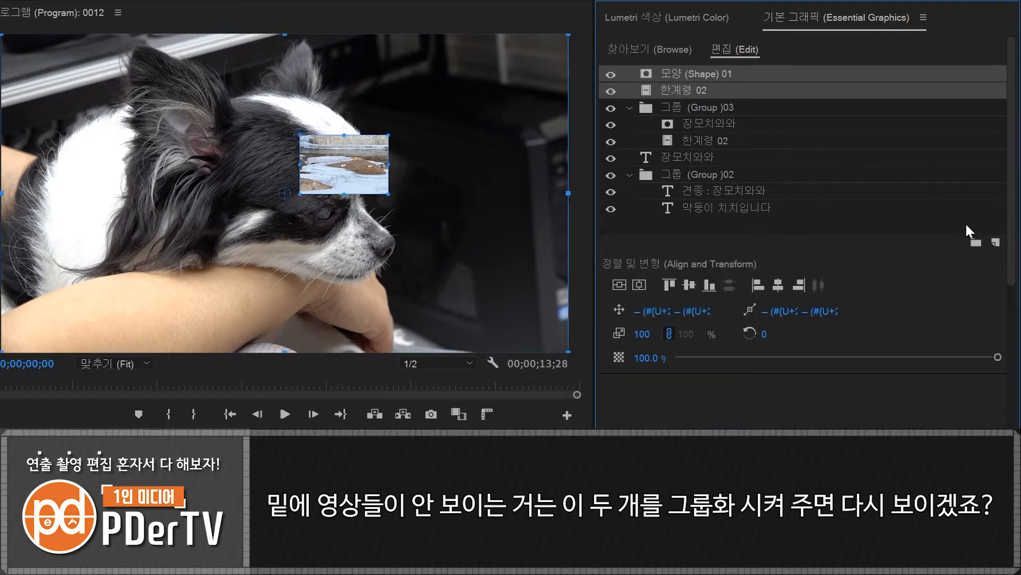
{"action": "left_click", "coordinate": [974, 243]}
- Invert the shape mask of the rectangle layer inside its group
{"action": "left_click", "coordinate": [721, 93]}
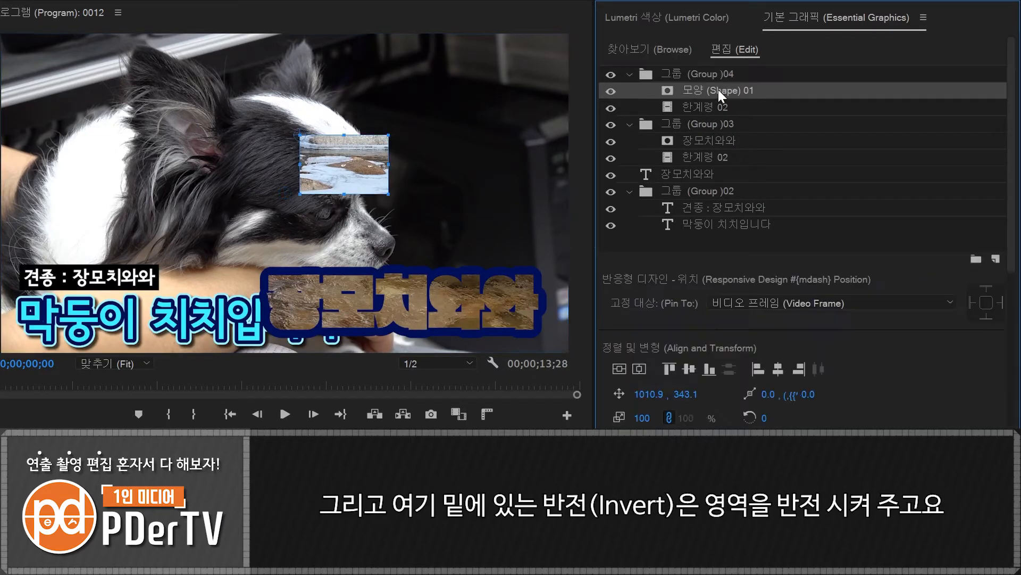
{"action": "scroll", "coordinate": [798, 239], "scroll_direction": "down", "scroll_amount": 5}
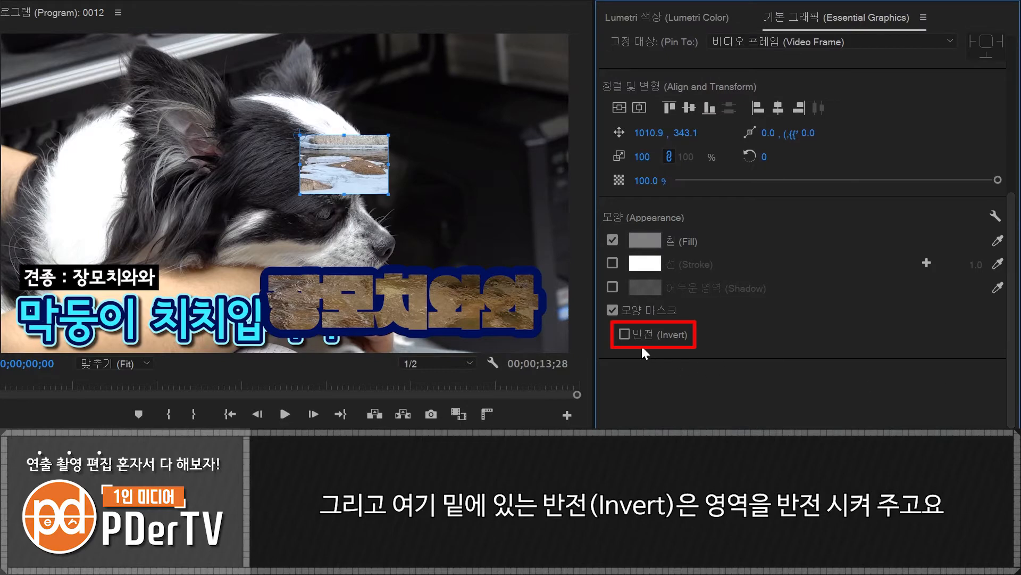
{"action": "left_click", "coordinate": [625, 334]}
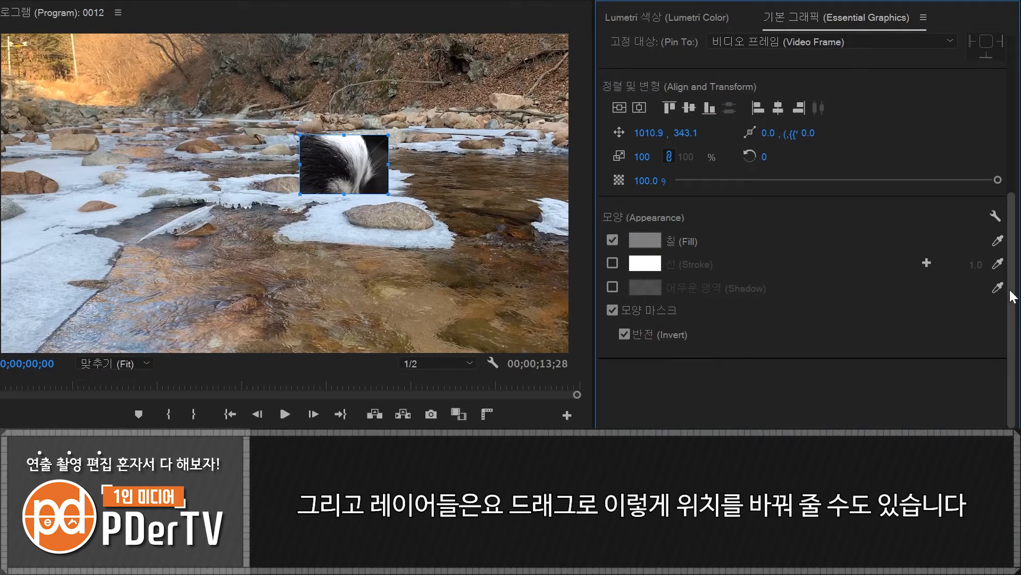
- Reorder the layers so the standalone 장모치와와 text is topmost, followed by Group 03, Group 04 and Group 02
{"action": "scroll", "coordinate": [998, 81], "scroll_direction": "up", "scroll_amount": 5}
{"action": "mouse_move", "coordinate": [688, 75]}
{"action": "left_mouse_down"}
{"action": "mouse_move", "coordinate": [677, 102]}
{"action": "mouse_move", "coordinate": [684, 123]}
{"action": "mouse_move", "coordinate": [692, 93]}
{"action": "mouse_move", "coordinate": [686, 171]}
{"action": "mouse_move", "coordinate": [662, 175]}
{"action": "mouse_move", "coordinate": [681, 75]}
{"action": "left_mouse_up"}
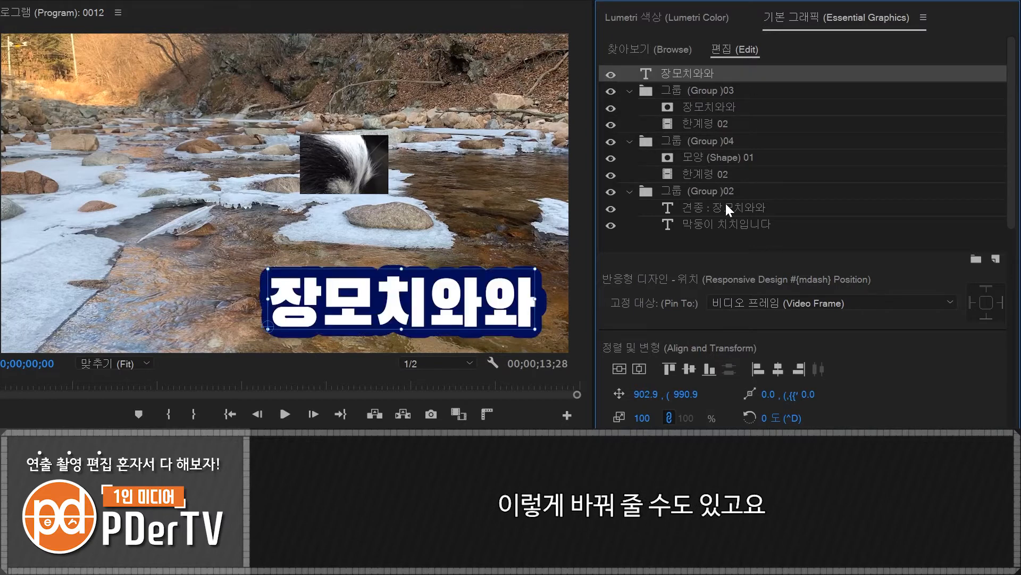
- Delete both mask groups, Group 03 and Group 04, from the graphic's layers
{"action": "left_click", "coordinate": [672, 90]}
{"action": "key", "text": "Delete"}
{"action": "left_click", "coordinate": [663, 92]}
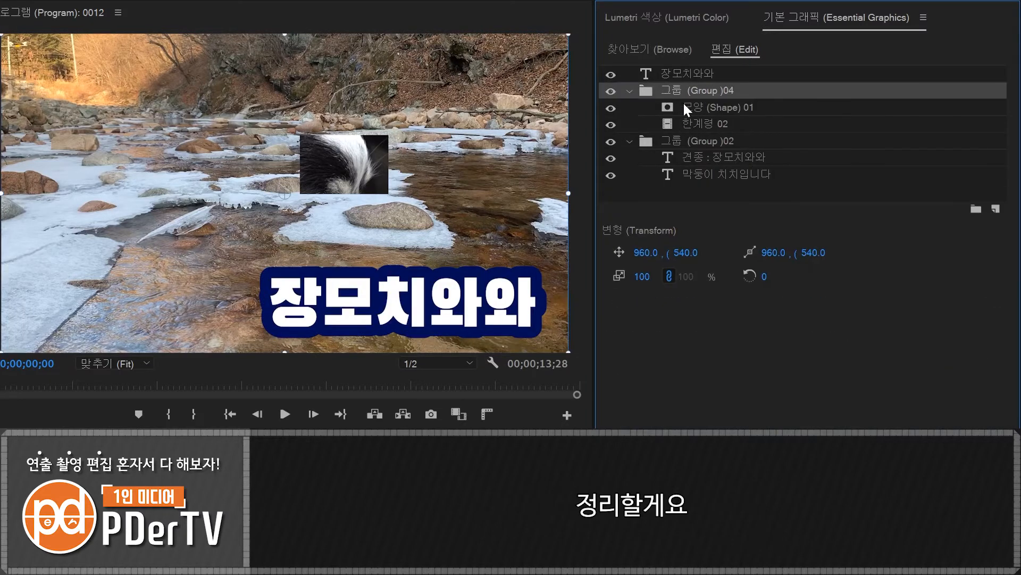
{"action": "key", "text": "Delete"}
- Move both caption layers out of Group 02, and delete the emptied group and the standalone 장모치와와 text layer
{"action": "left_click", "coordinate": [686, 106]}
{"action": "left_click", "coordinate": [703, 122], "text": "shift"}
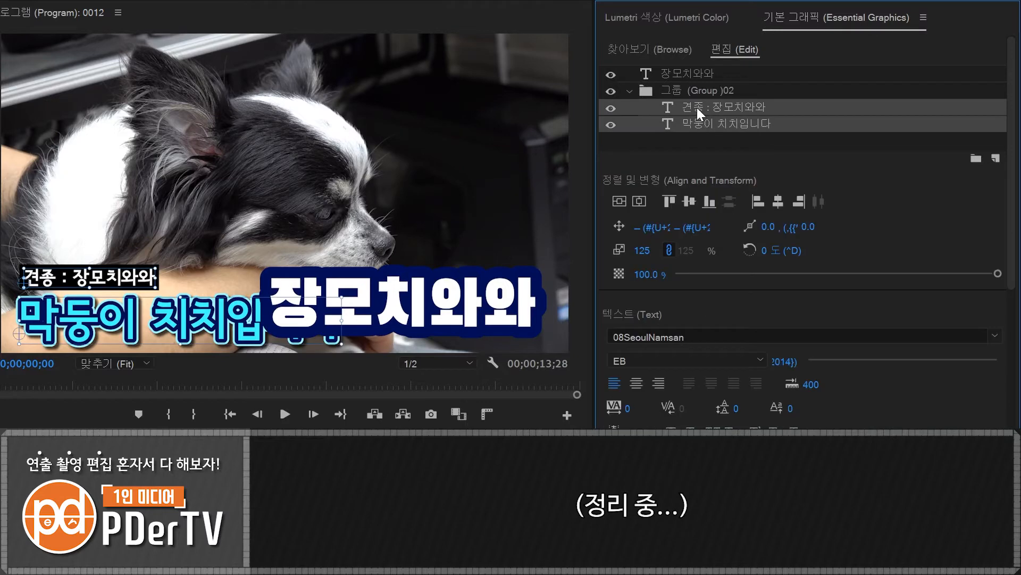
{"action": "left_click_drag", "start_coordinate": [697, 108], "coordinate": [683, 83]}
{"action": "left_click", "coordinate": [646, 126]}
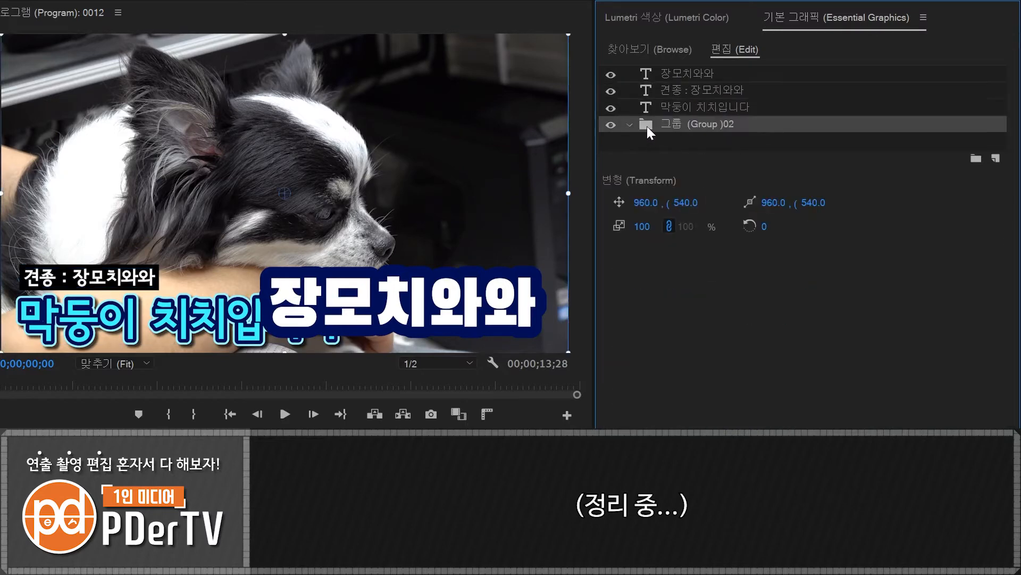
{"action": "key", "text": "Delete"}
{"action": "left_click", "coordinate": [644, 72]}
{"action": "key", "text": "Delete"}
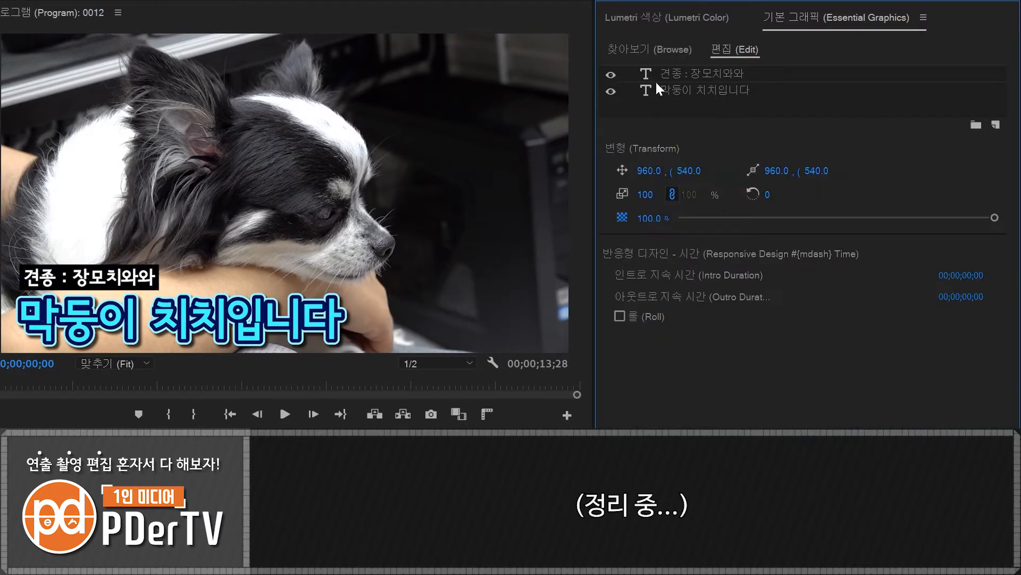
- Create a new text graphic reading 안녕하세요 피더입니다 at 00;00;08;05 in the timeline
{"action": "left_click", "coordinate": [686, 92]}
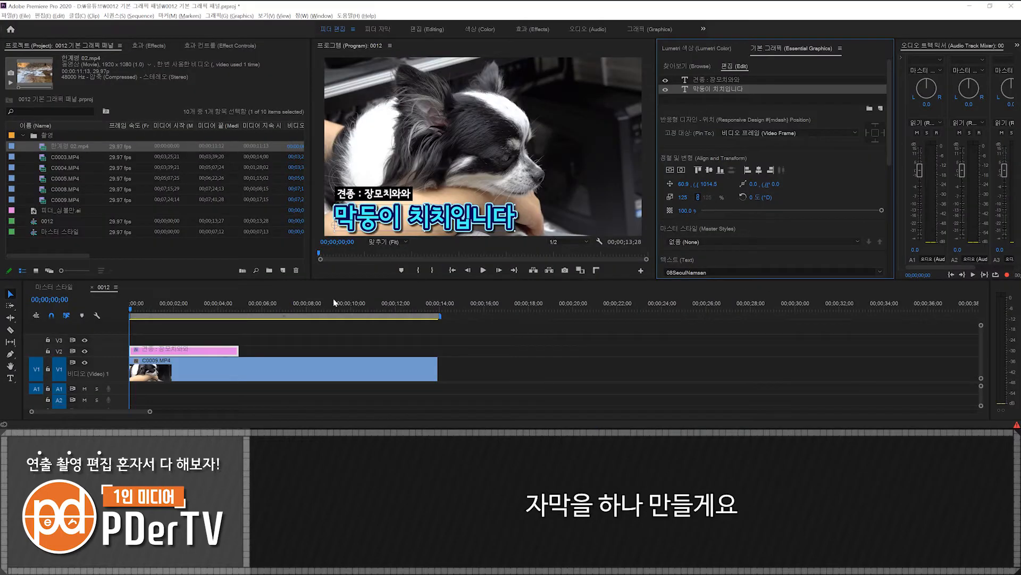
{"action": "left_click", "coordinate": [311, 303]}
{"action": "key", "text": "t"}
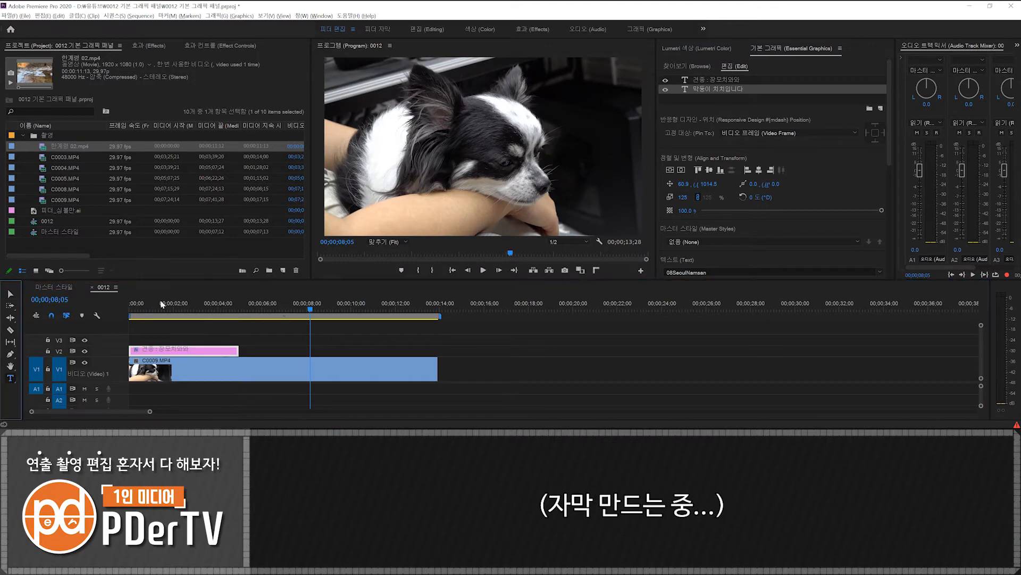
{"action": "left_click", "coordinate": [422, 175]}
{"action": "type", "text": "안녕하세요 피더입니다"}
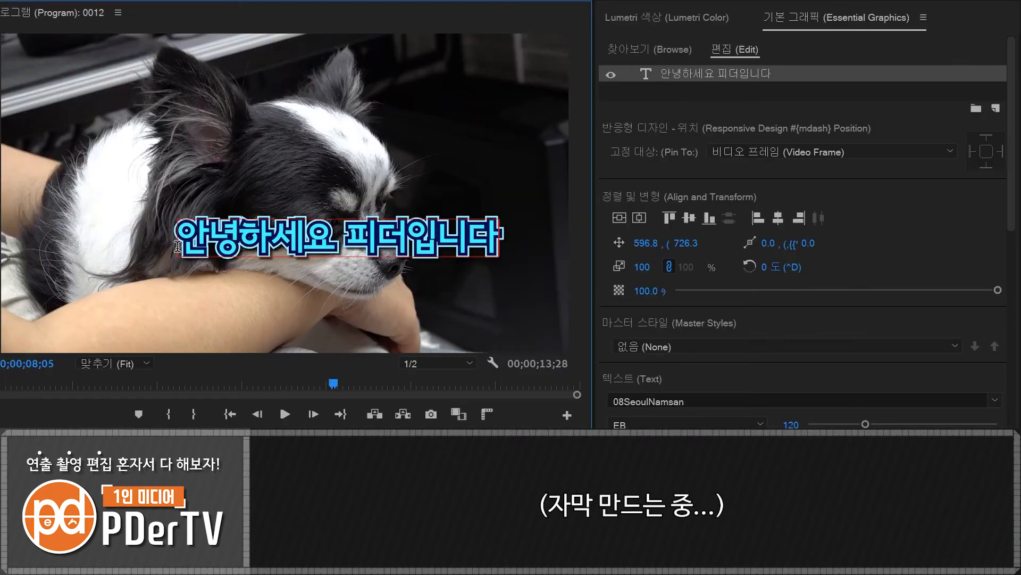
- Give the new caption a black background at 100% opacity and size 17, and turn off its light cyan second stroke
{"action": "left_click_drag", "start_coordinate": [1009, 221], "coordinate": [1009, 414]}
{"action": "left_click", "coordinate": [613, 272]}
{"action": "left_click", "coordinate": [612, 341]}
{"action": "left_click_drag", "start_coordinate": [928, 367], "coordinate": [1003, 368]}
{"action": "left_click_drag", "start_coordinate": [706, 390], "coordinate": [756, 392]}
{"action": "left_click", "coordinate": [645, 342]}
{"action": "left_click_drag", "start_coordinate": [265, 317], "coordinate": [159, 426]}
{"action": "left_click", "coordinate": [498, 212]}
{"action": "left_click", "coordinate": [613, 316]}
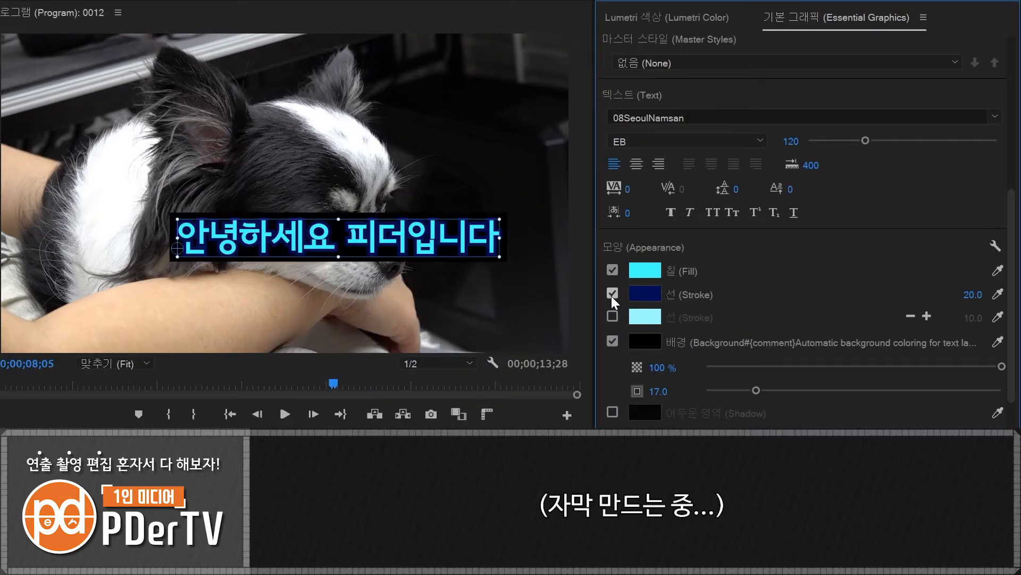
- Set the caption's font size to 60 and move it down to the lower part of the frame
{"action": "left_click_drag", "start_coordinate": [865, 140], "coordinate": [836, 141]}
{"action": "scroll", "coordinate": [761, 158], "scroll_direction": "up", "scroll_amount": 3}
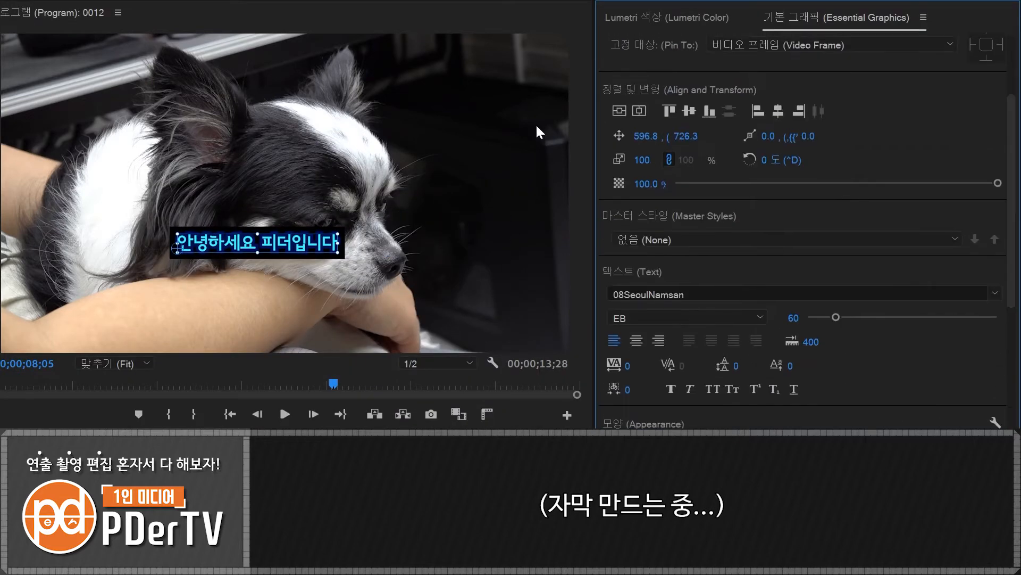
{"action": "left_click", "coordinate": [619, 111]}
{"action": "left_click_drag", "start_coordinate": [302, 199], "coordinate": [329, 327]}
- Center-align the caption's text and center the caption horizontally in the frame
{"action": "left_click_drag", "start_coordinate": [1013, 185], "coordinate": [1013, 367]}
{"action": "left_click", "coordinate": [640, 116]}
{"action": "left_click_drag", "start_coordinate": [1012, 319], "coordinate": [1013, 160]}
{"action": "left_click", "coordinate": [640, 133]}
- Add the 피더_심볼만.ai project image as a layer above the caption text in the same graphic
{"action": "left_click", "coordinate": [881, 99]}
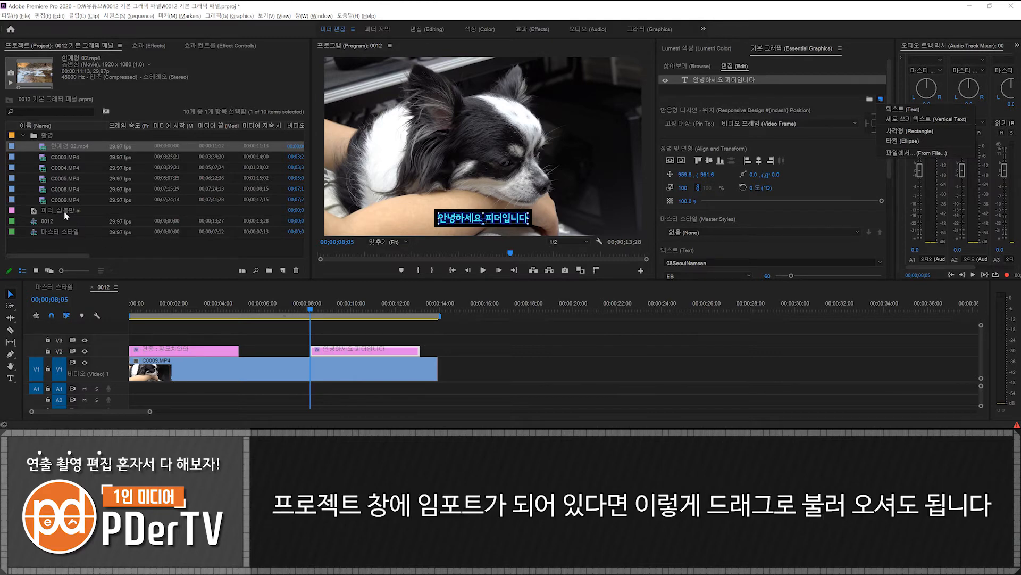
{"action": "left_click_drag", "start_coordinate": [64, 211], "coordinate": [734, 81]}
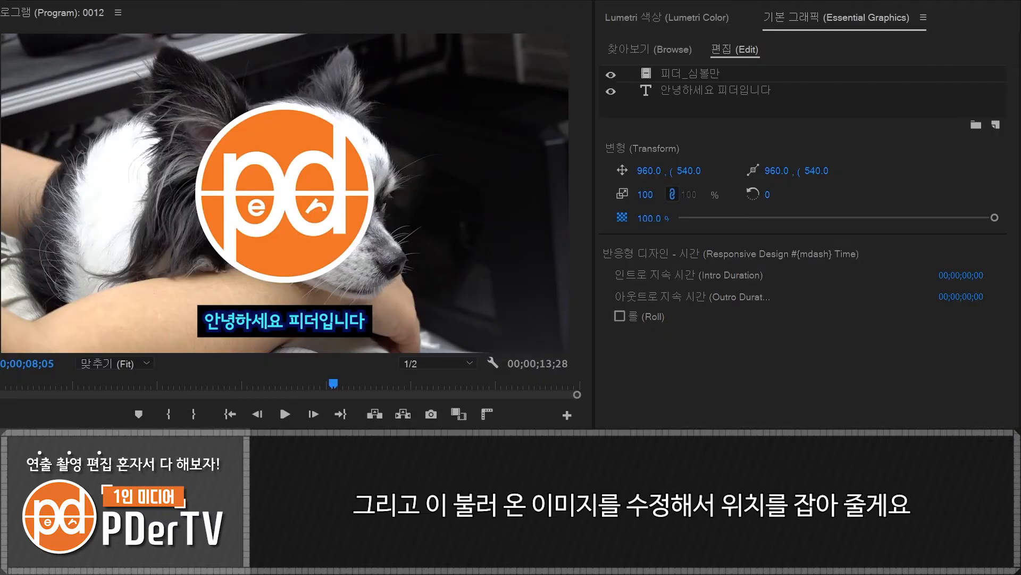
- Scale the logo layer down to about 22% and place it at the left end of the caption
{"action": "left_click", "coordinate": [695, 74]}
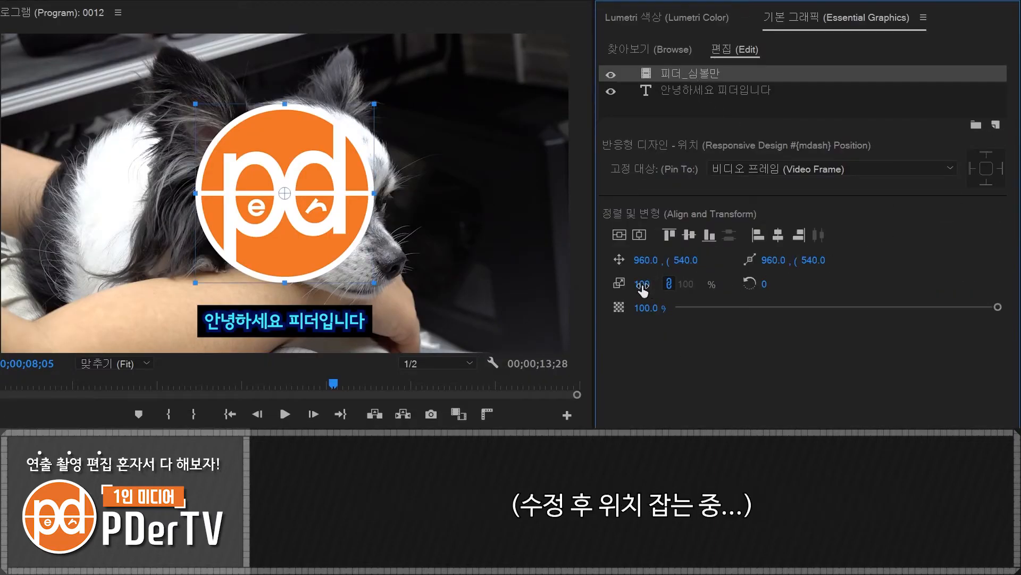
{"action": "left_click_drag", "start_coordinate": [642, 284], "coordinate": [609, 284]}
{"action": "left_click_drag", "start_coordinate": [283, 202], "coordinate": [165, 325]}
{"action": "left_click_drag", "start_coordinate": [201, 284], "coordinate": [186, 298]}
{"action": "left_click_drag", "start_coordinate": [166, 323], "coordinate": [187, 320]}
- Add leading spaces to the caption text and position the logo at about 652, 972 beside its first character
{"action": "double_click", "coordinate": [242, 325]}
{"action": "left_click", "coordinate": [206, 322]}
{"action": "left_click", "coordinate": [178, 319]}
{"action": "left_click_drag", "start_coordinate": [175, 312], "coordinate": [181, 313]}
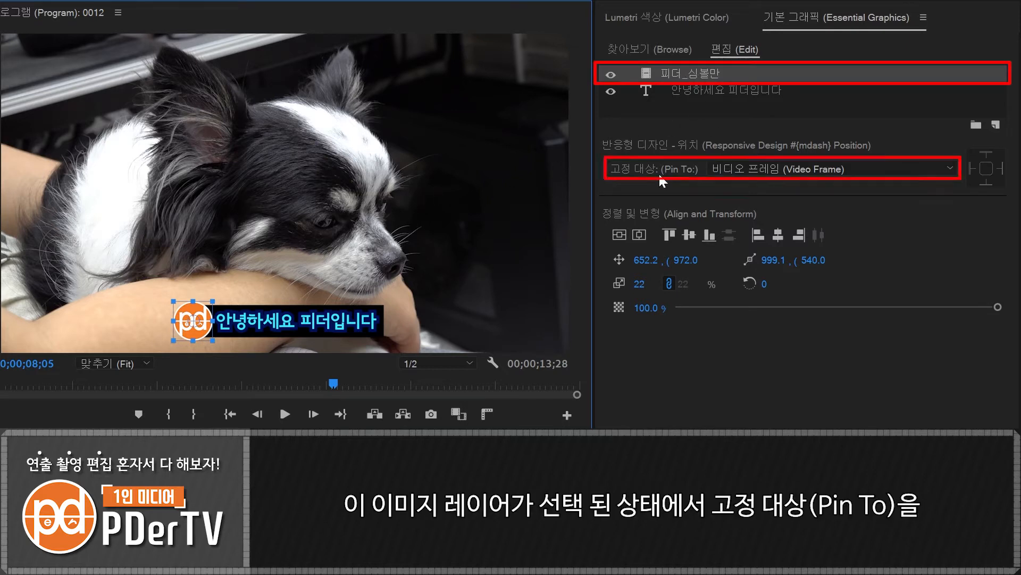
- Pin the logo layer to the left edge of the 안녕하세요 피더입니다 text layer
{"action": "left_click", "coordinate": [939, 169]}
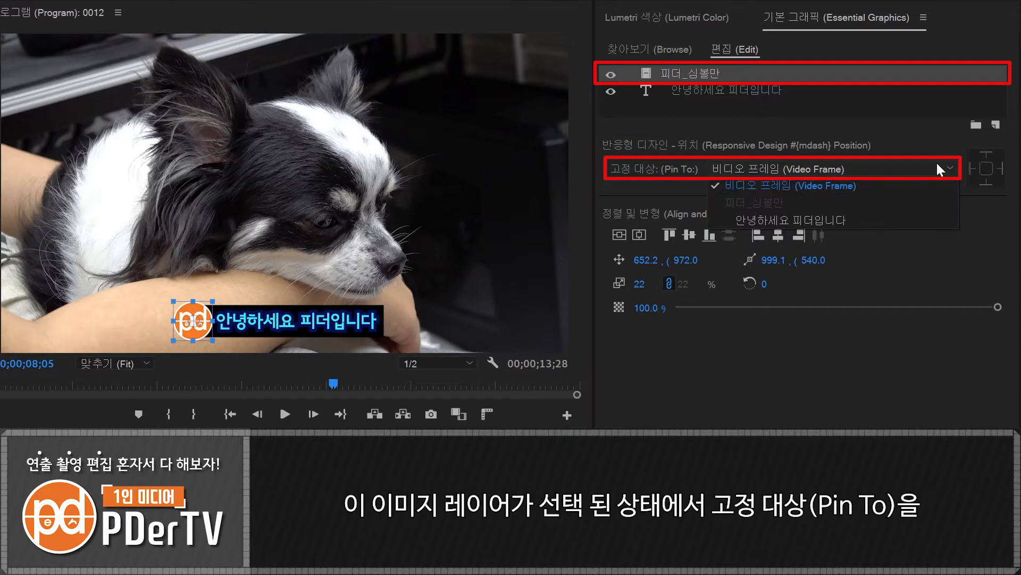
{"action": "left_click", "coordinate": [791, 219]}
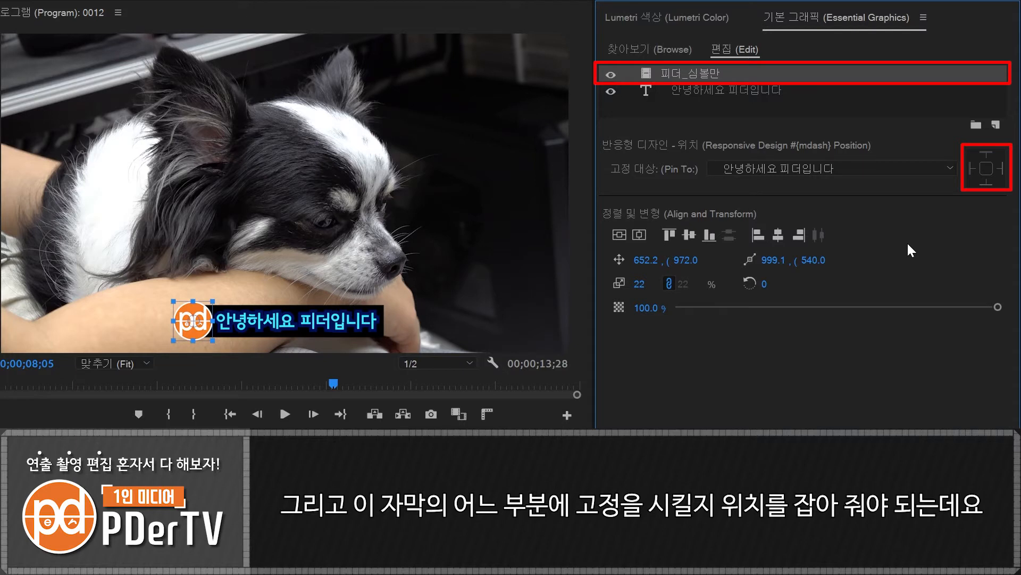
{"action": "left_click", "coordinate": [971, 168]}
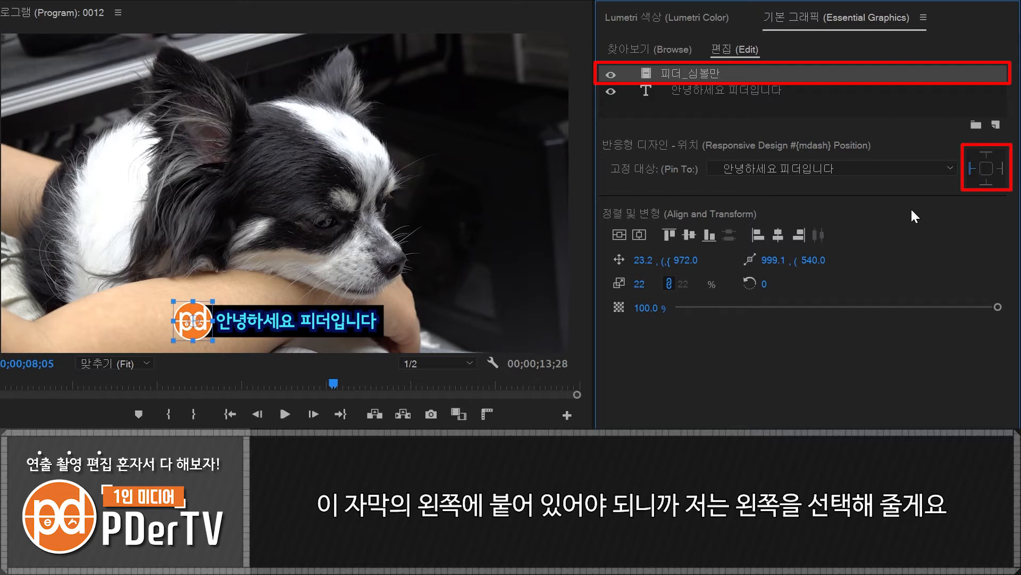
- Replace the caption text with 여러분의 편집에 도움이 되고 싶습니다
{"action": "double_click", "coordinate": [290, 318]}
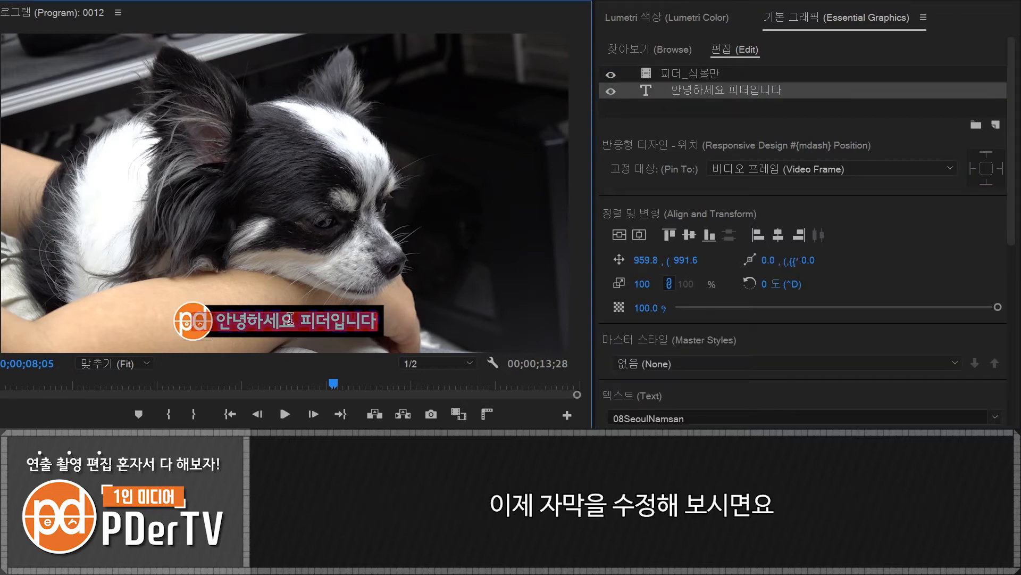
{"action": "type", "text": "여러분의"}
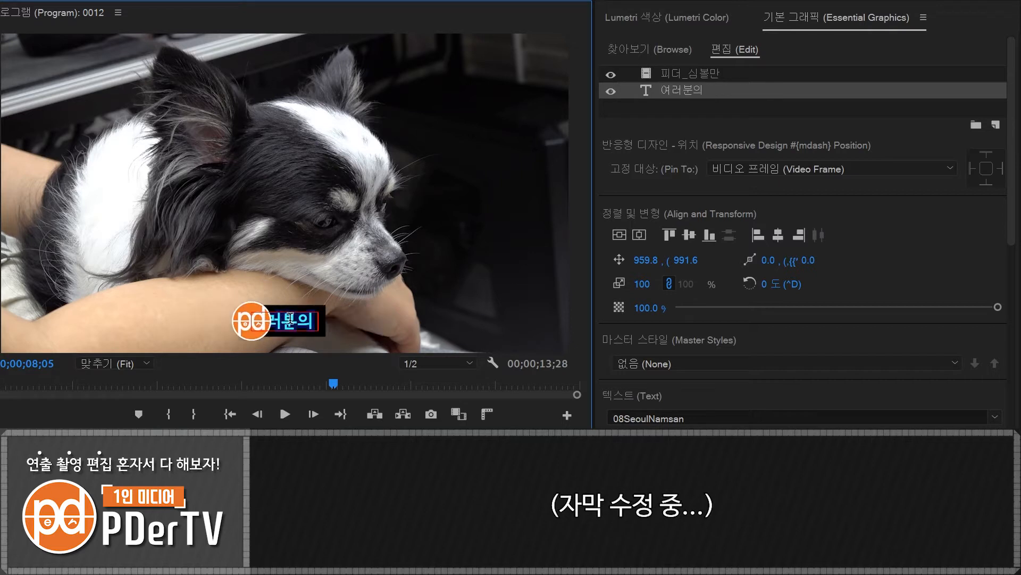
{"action": "type", "text": " 편집에 도움이"}
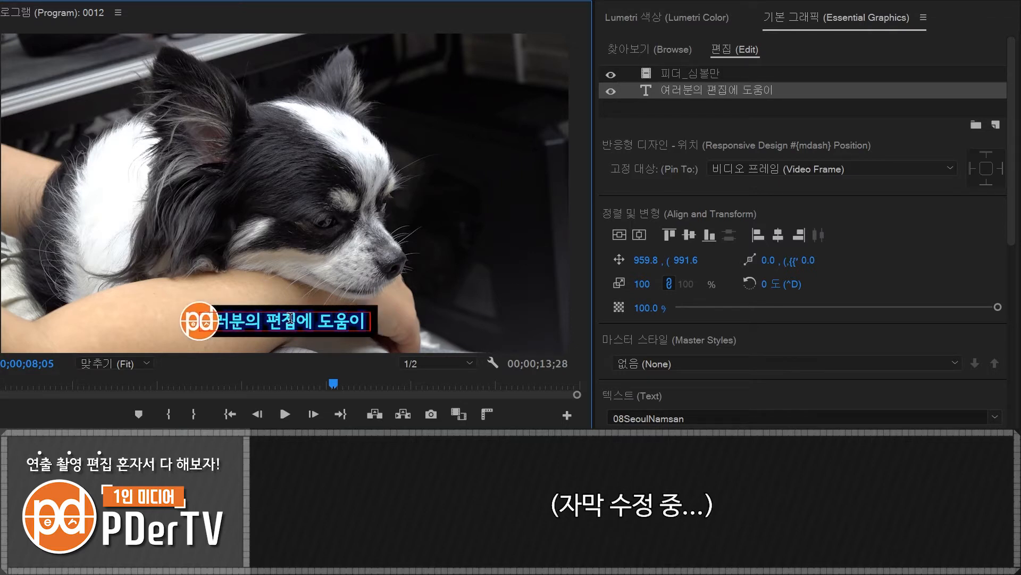
{"action": "type", "text": " 되고 싶습니다"}
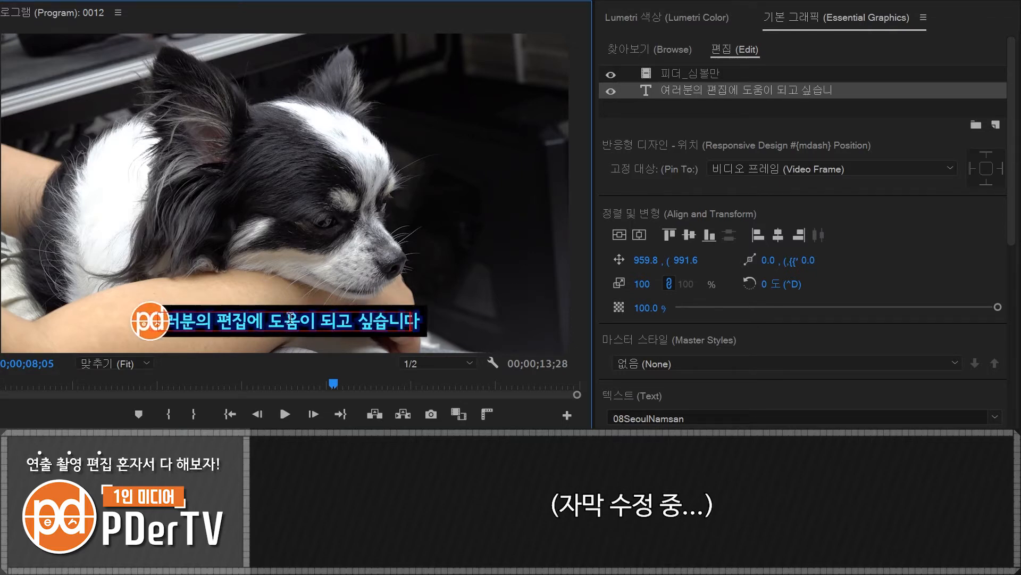
{"action": "key", "text": "Escape"}
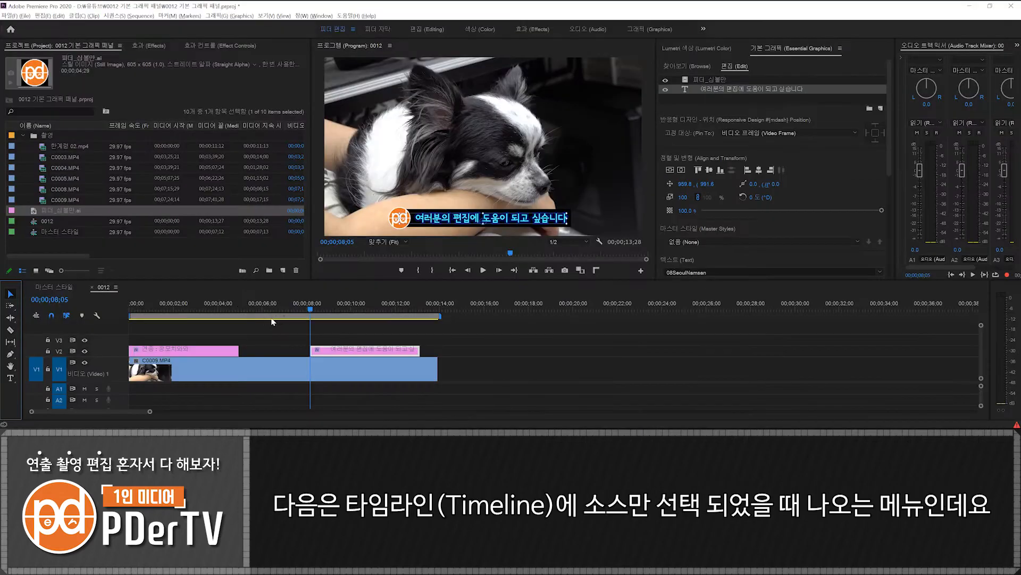
- Enable Roll for the first caption clip at the start of the sequence
{"action": "left_click_drag", "start_coordinate": [235, 306], "coordinate": [129, 308]}
{"action": "left_click", "coordinate": [200, 352]}
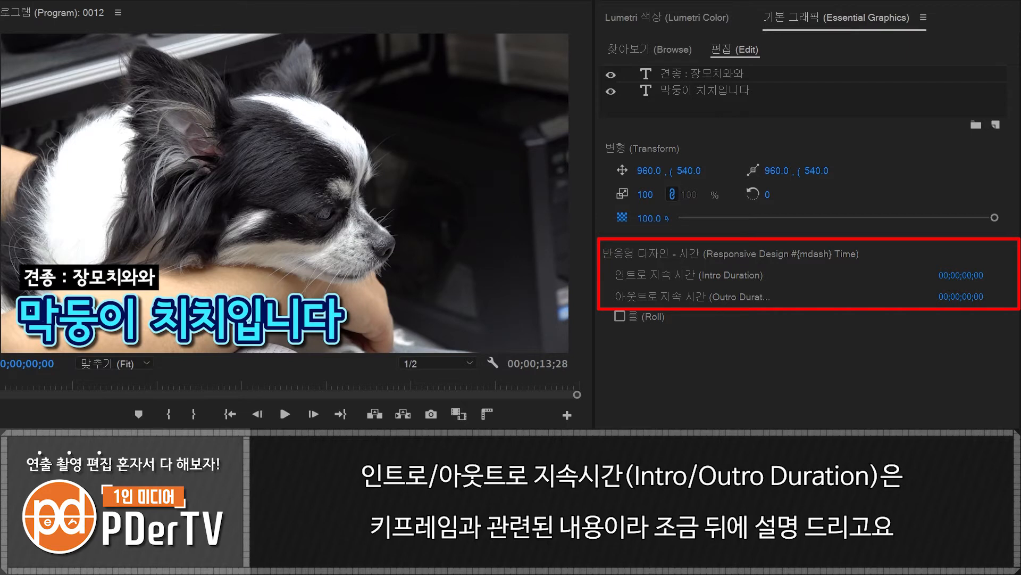
{"action": "left_click", "coordinate": [622, 321]}
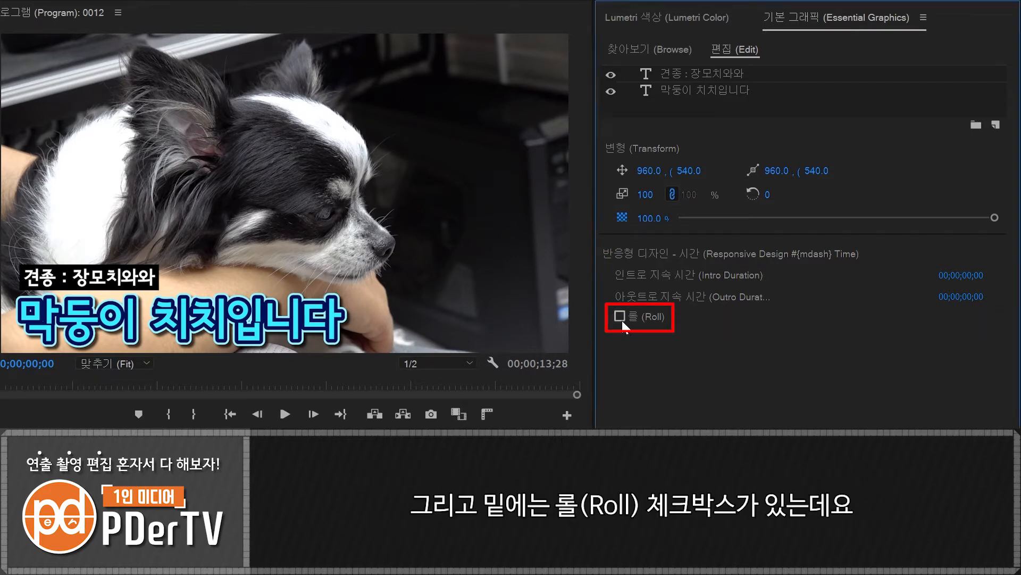
{"action": "left_click", "coordinate": [620, 318]}
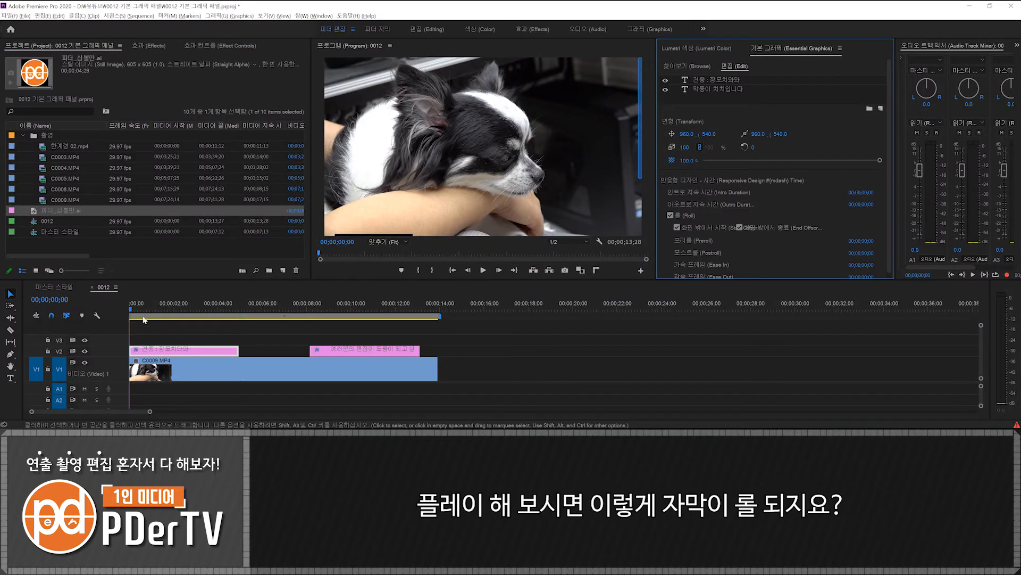
- Play the rolling captions from the start of the sequence and return the playhead to the beginning
{"action": "left_click_drag", "start_coordinate": [139, 307], "coordinate": [120, 309]}
{"action": "key", "text": "space"}
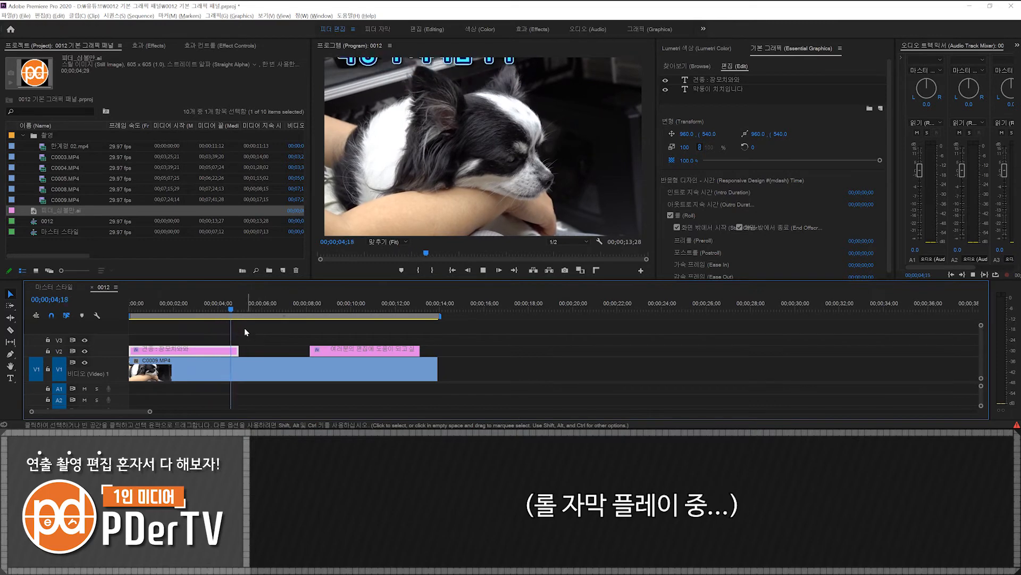
{"action": "key", "text": "space"}
{"action": "key", "text": "Home"}
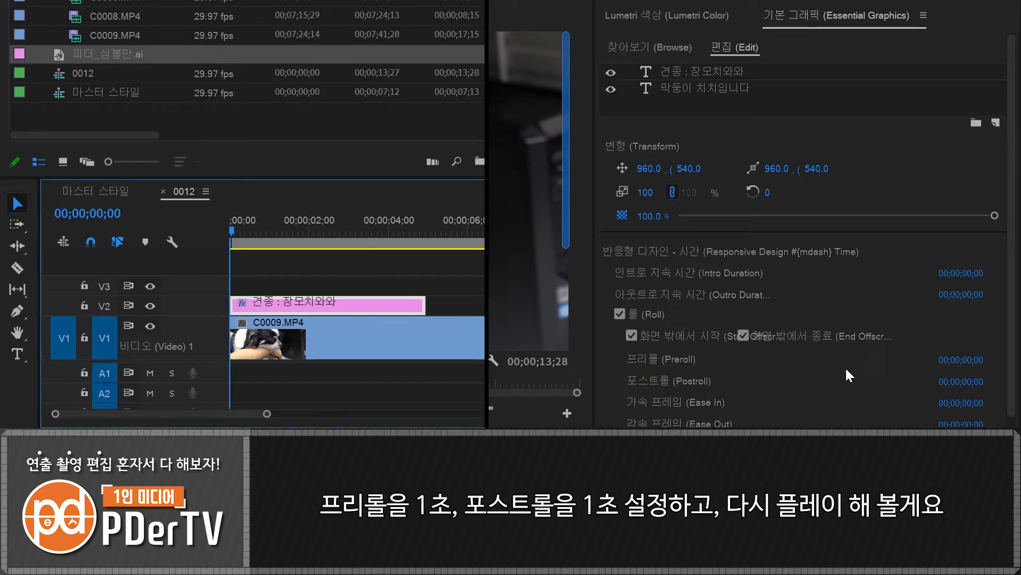
- Set the rolling caption's Preroll and Postroll to 1 second each and play the result from the sequence start
{"action": "left_click", "coordinate": [963, 358]}
{"action": "type", "text": "1"}
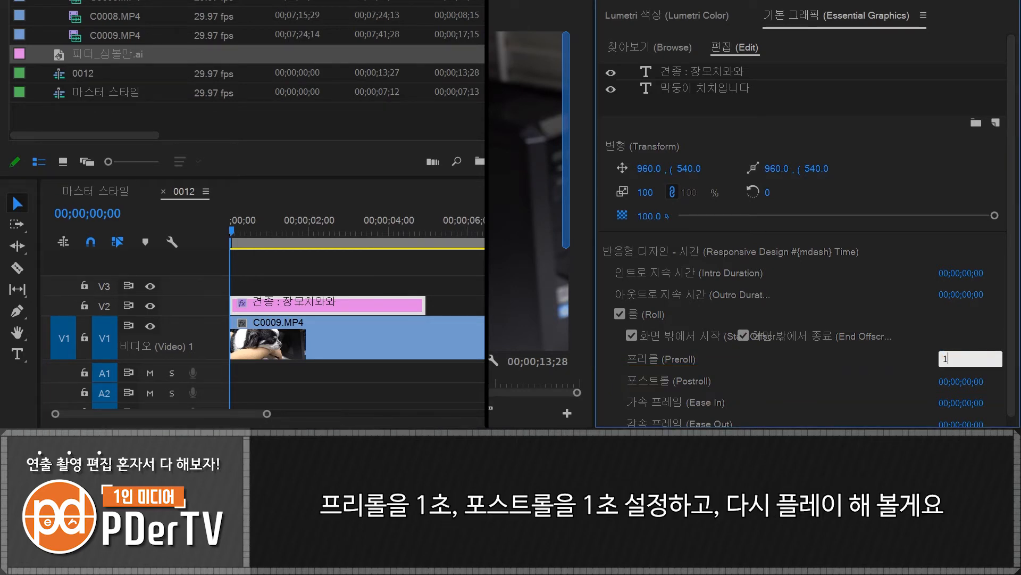
{"action": "left_click", "coordinate": [957, 381]}
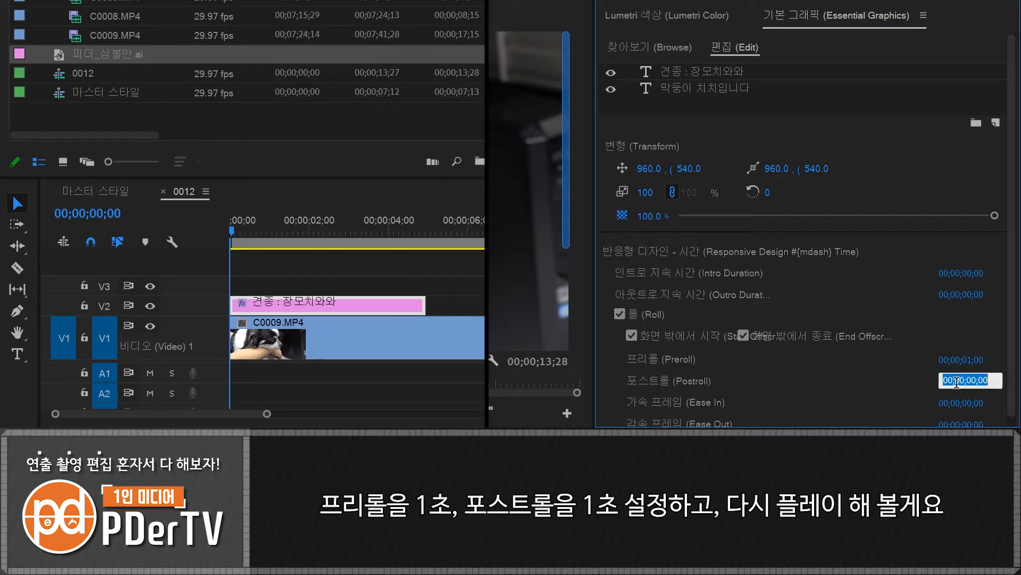
{"action": "type", "text": "100"}
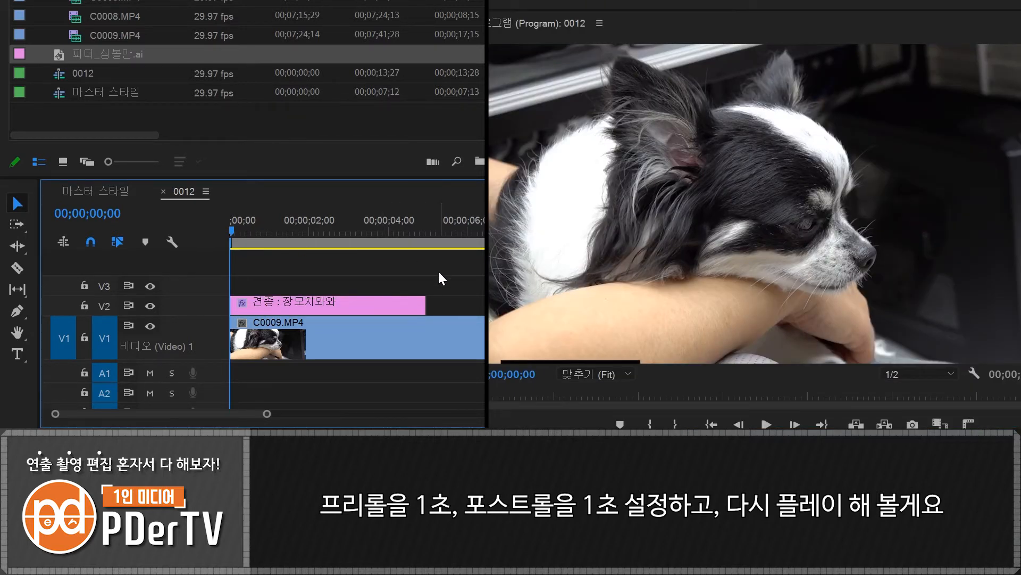
{"action": "key", "text": "space"}
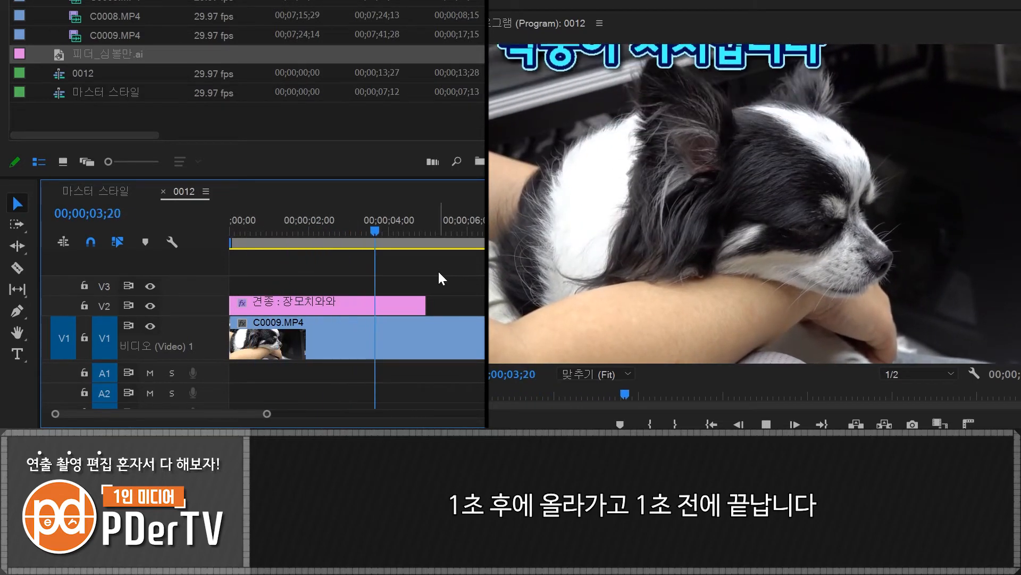
{"action": "key", "text": "space"}
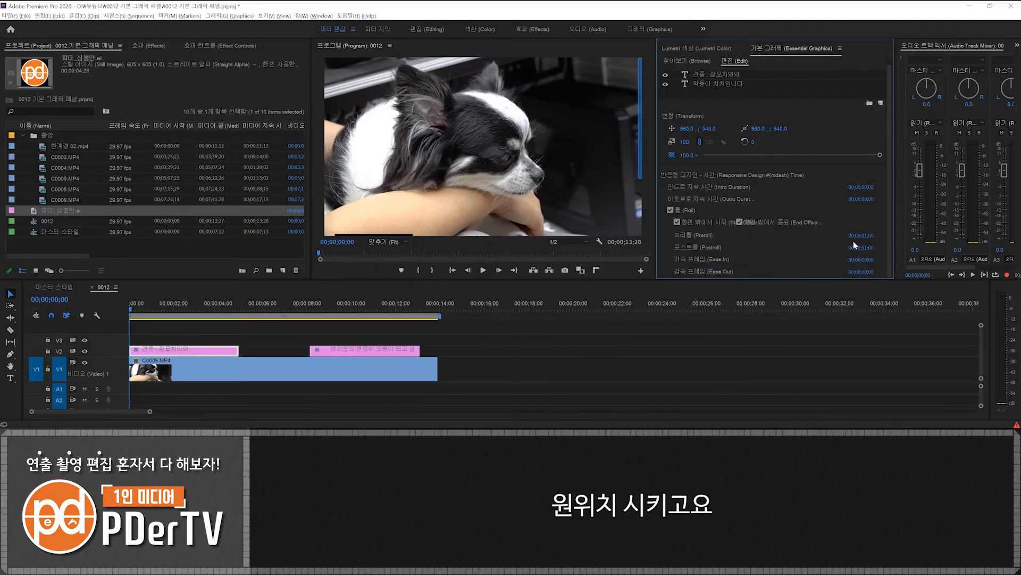
- Reset the caption's Preroll and Postroll to 0
{"action": "left_click", "coordinate": [865, 235]}
{"action": "type", "text": "0"}
{"action": "left_click", "coordinate": [875, 248]}
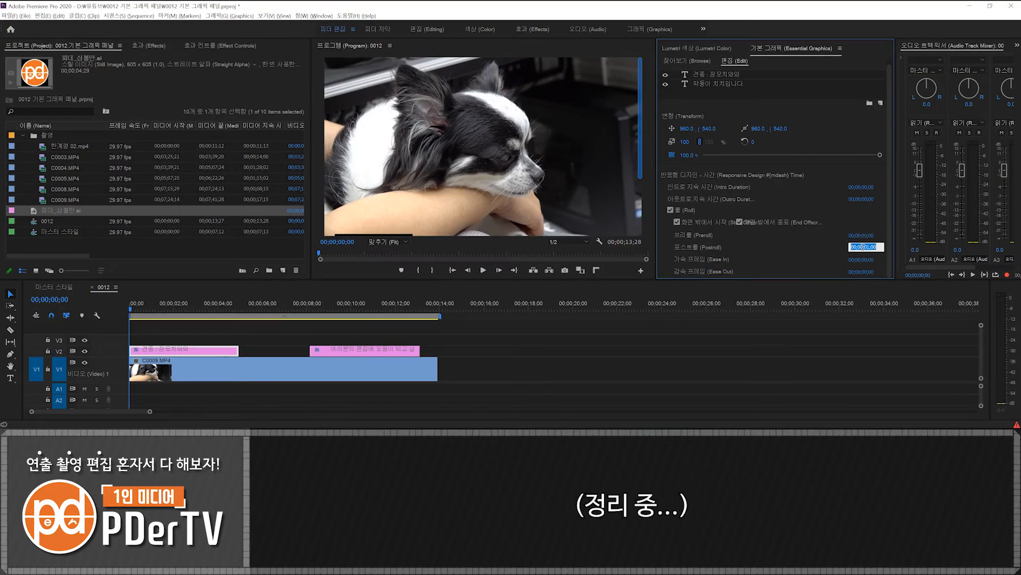
{"action": "type", "text": "0"}
{"action": "key", "text": "Return"}
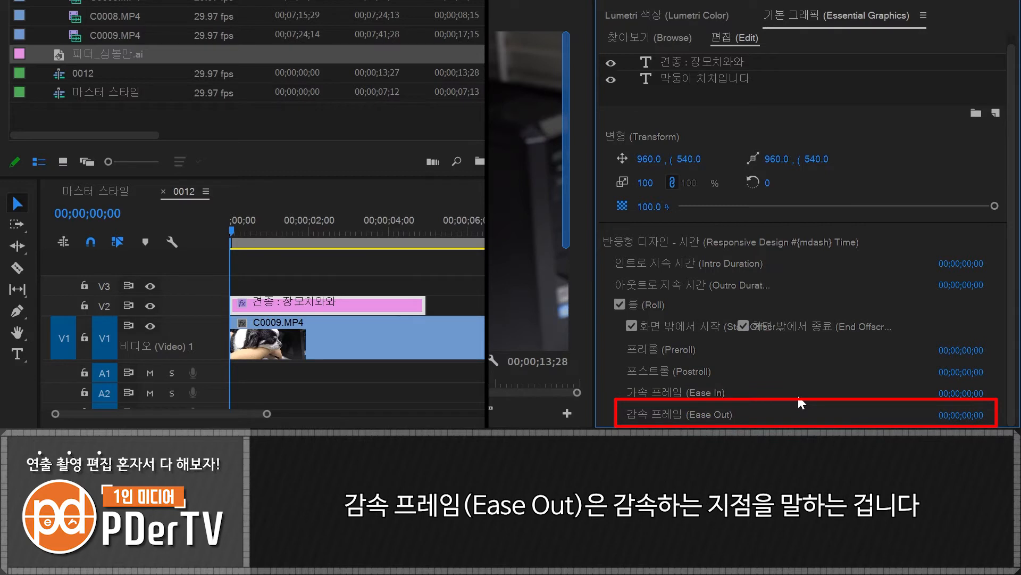
- Set the rolling caption's Ease In to 2 seconds and play it from the start of the sequence
{"action": "left_click", "coordinate": [960, 394]}
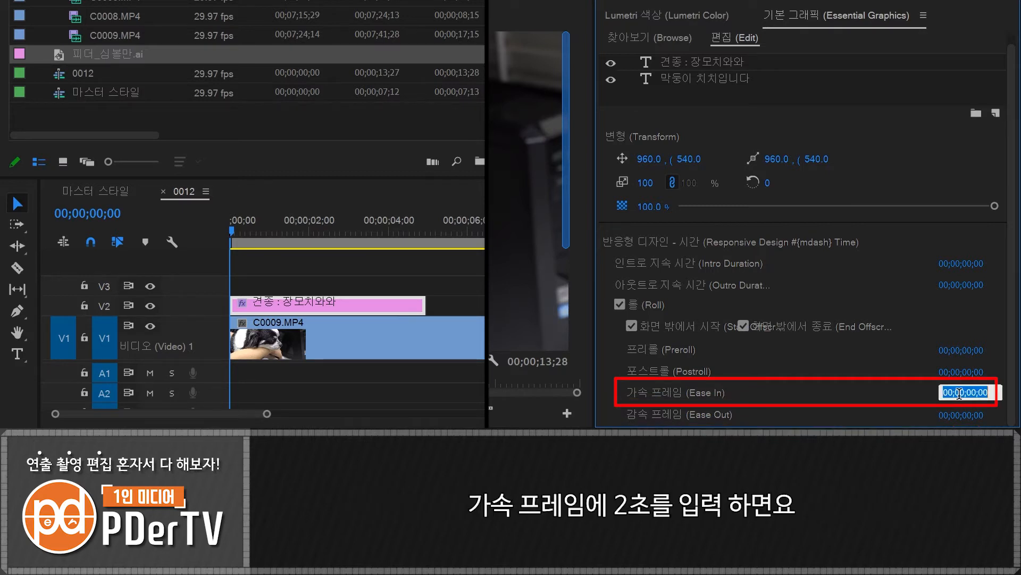
{"action": "type", "text": "20"}
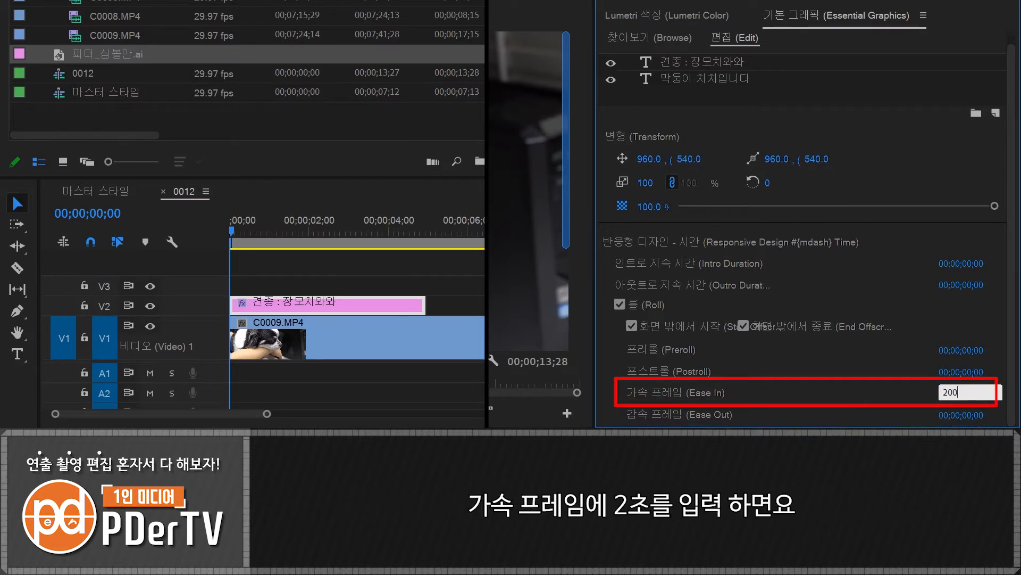
{"action": "type", "text": "0"}
{"action": "left_click", "coordinate": [306, 254]}
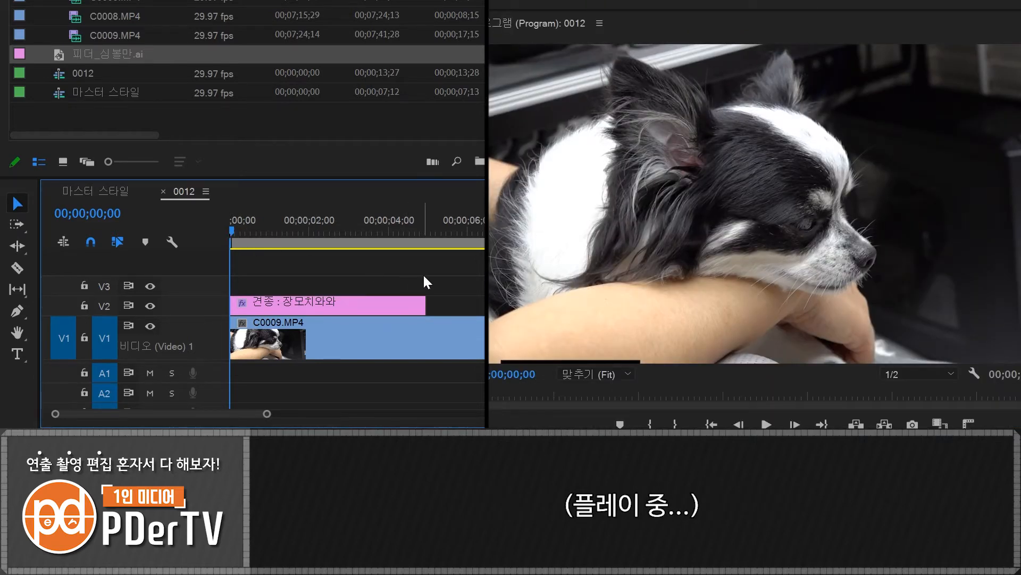
{"action": "key", "text": "space"}
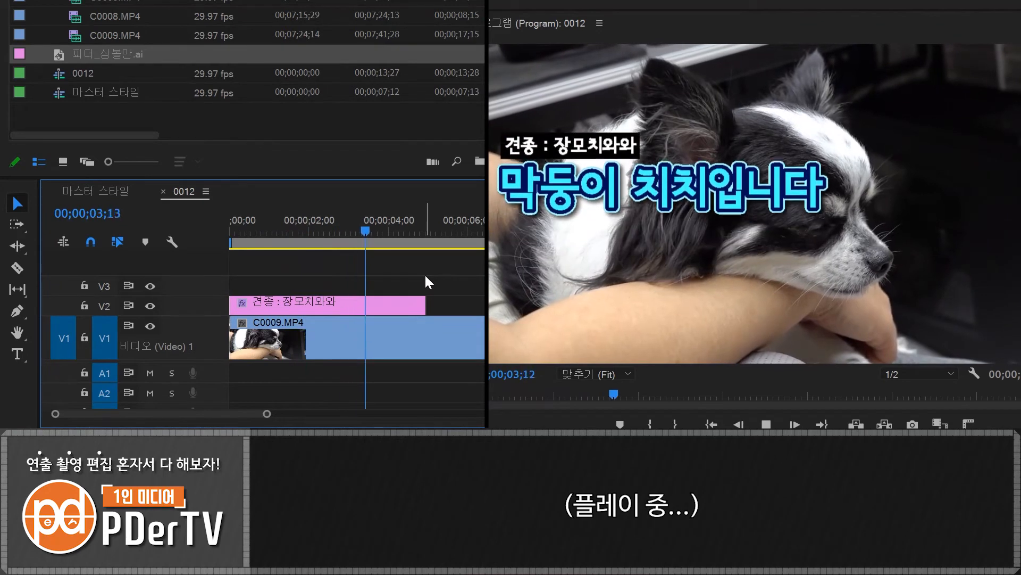
{"action": "key", "text": "space"}
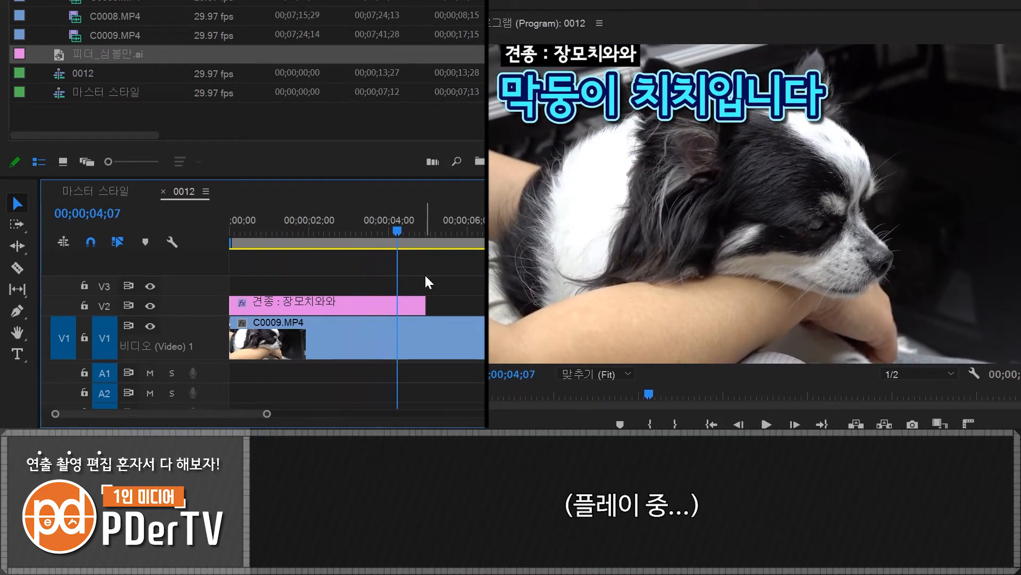
- Reset the first caption clip's Ease In to 0 and set its Ease Out to 2 seconds
{"action": "left_click", "coordinate": [364, 308]}
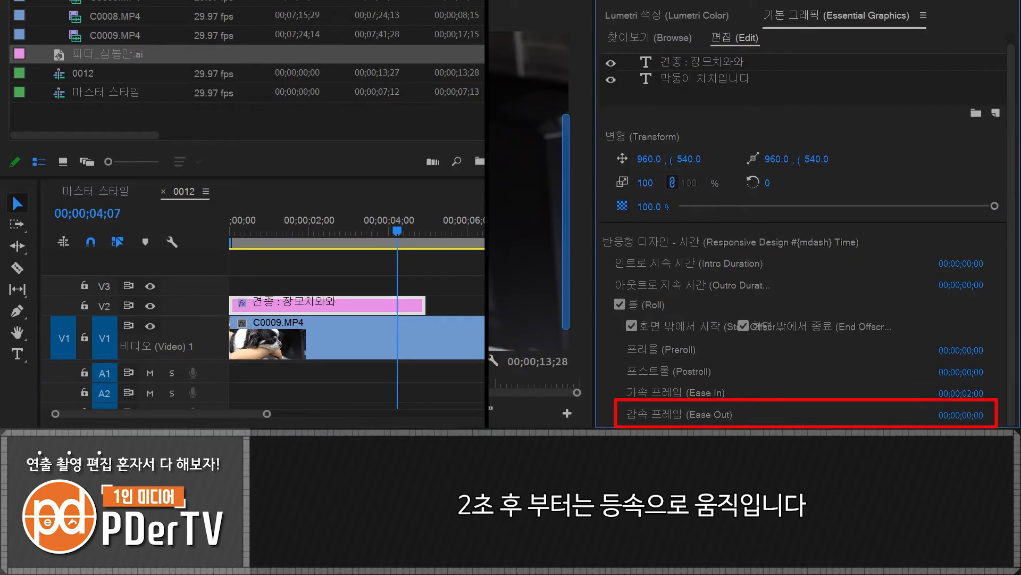
{"action": "left_click", "coordinate": [955, 392]}
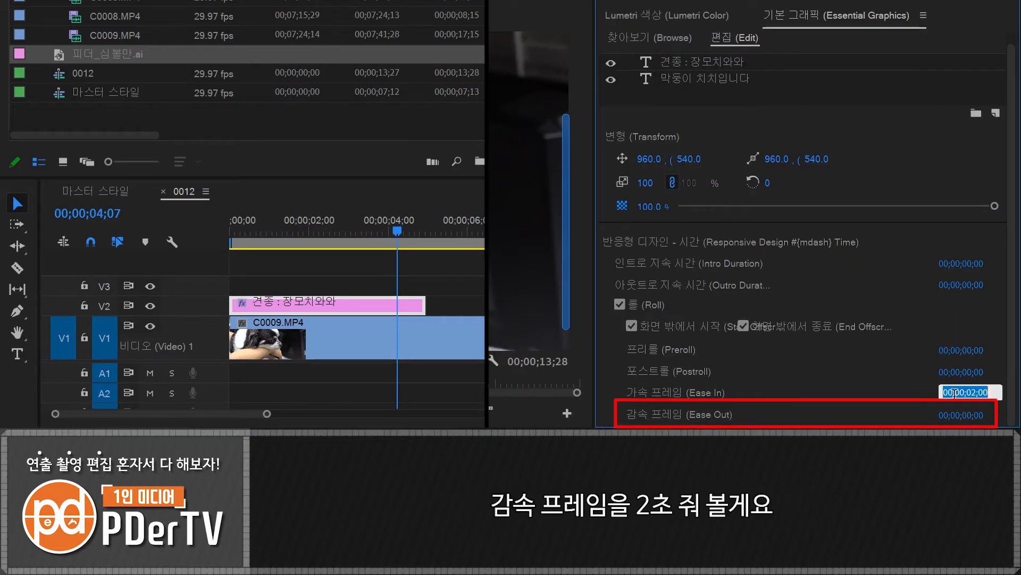
{"action": "key", "text": "Escape"}
{"action": "left_click", "coordinate": [950, 414]}
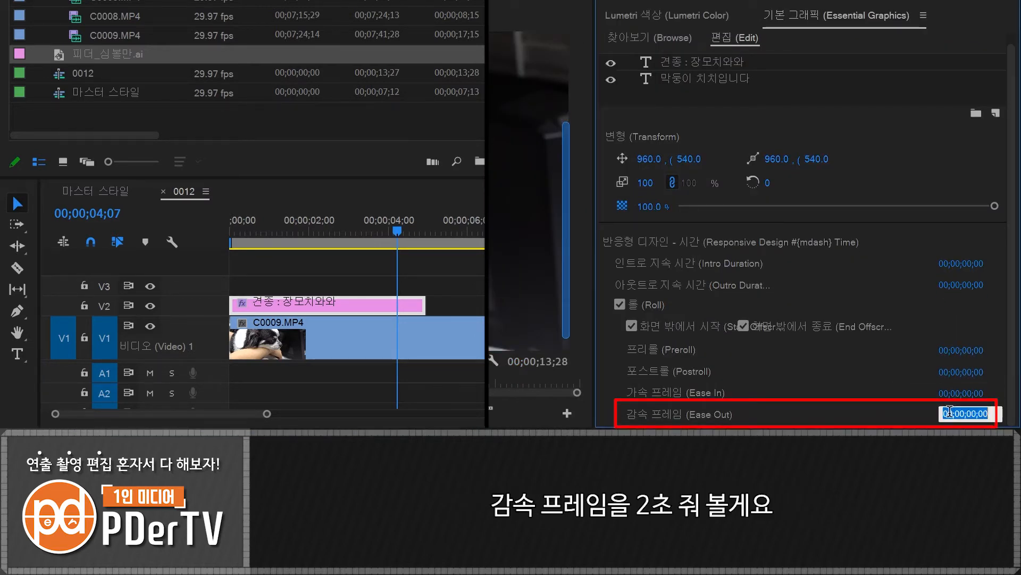
{"action": "type", "text": "200"}
{"action": "key", "text": "Return"}
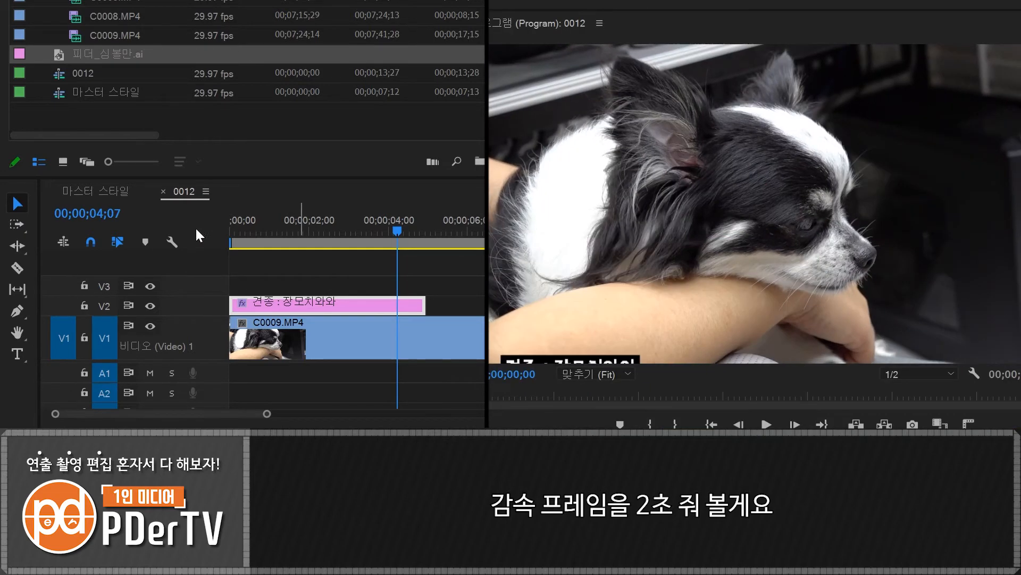
- Play the decelerating roll from the sequence start, and disable Roll for the first caption clip
{"action": "key", "text": "Home"}
{"action": "key", "text": "space"}
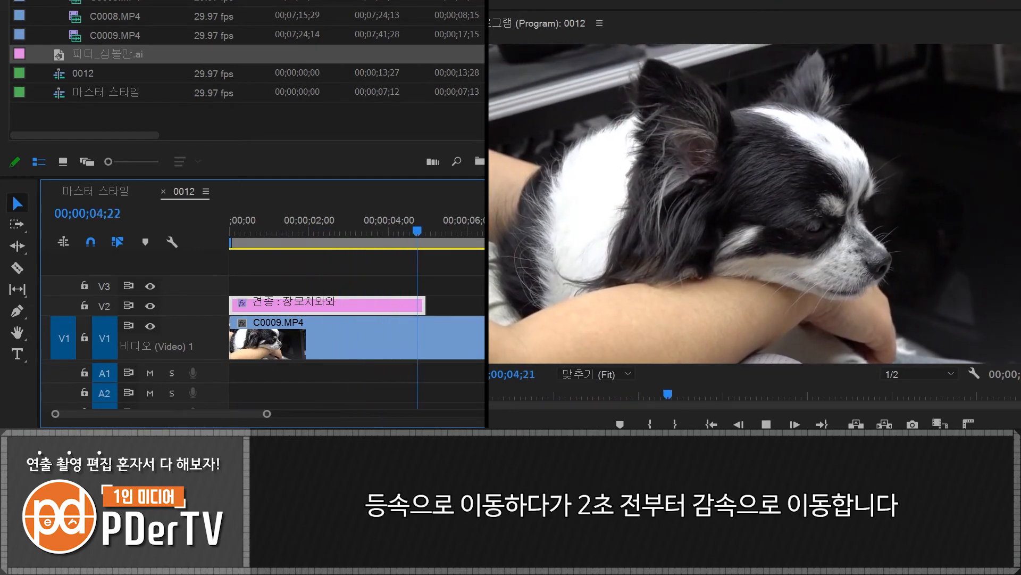
{"action": "key", "text": "space"}
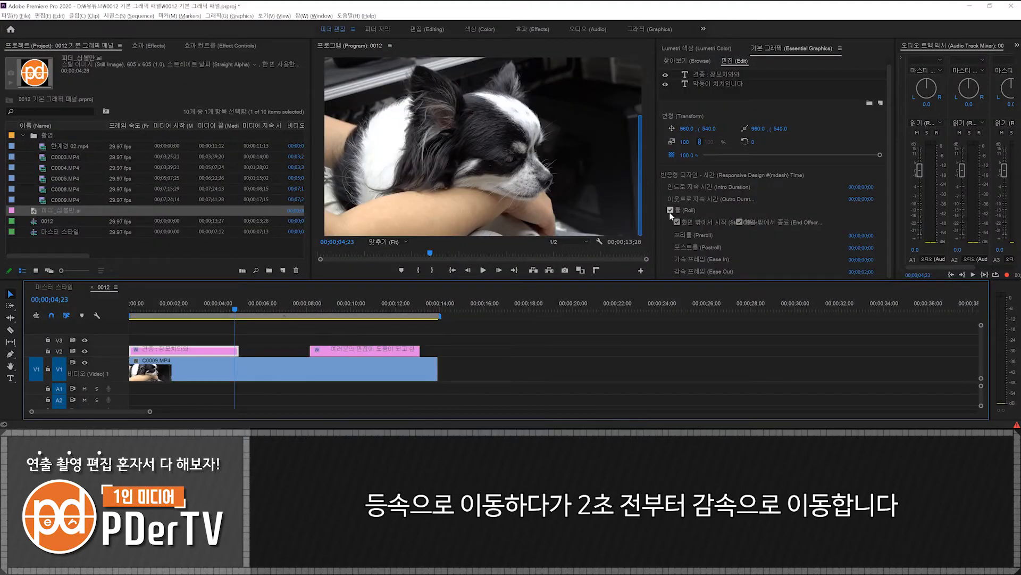
{"action": "left_click", "coordinate": [669, 211]}
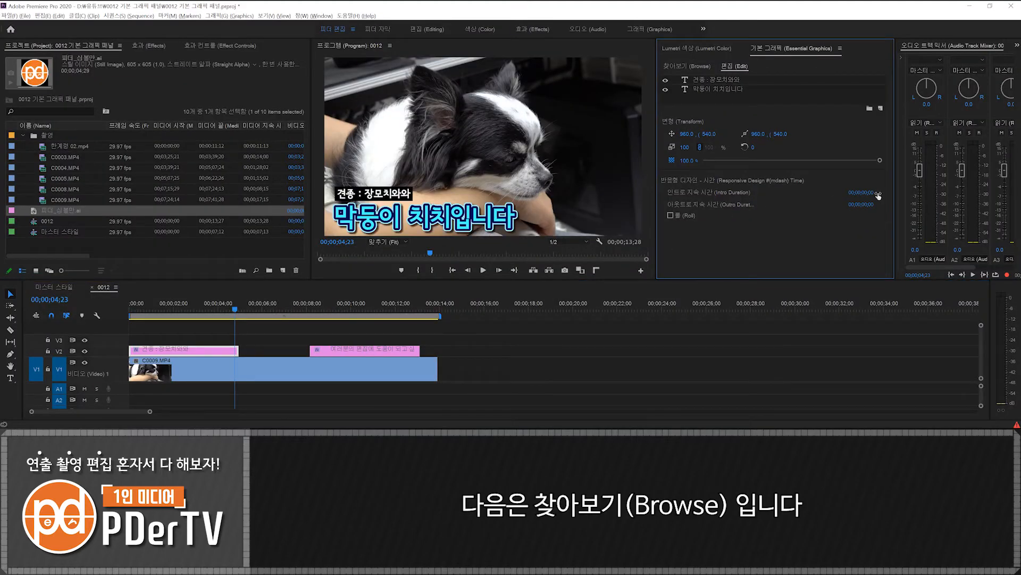
- Add the 영화 브로드캐스트 캡션 template to V2 near the end of the dog clip and preview it
{"action": "left_click", "coordinate": [686, 66]}
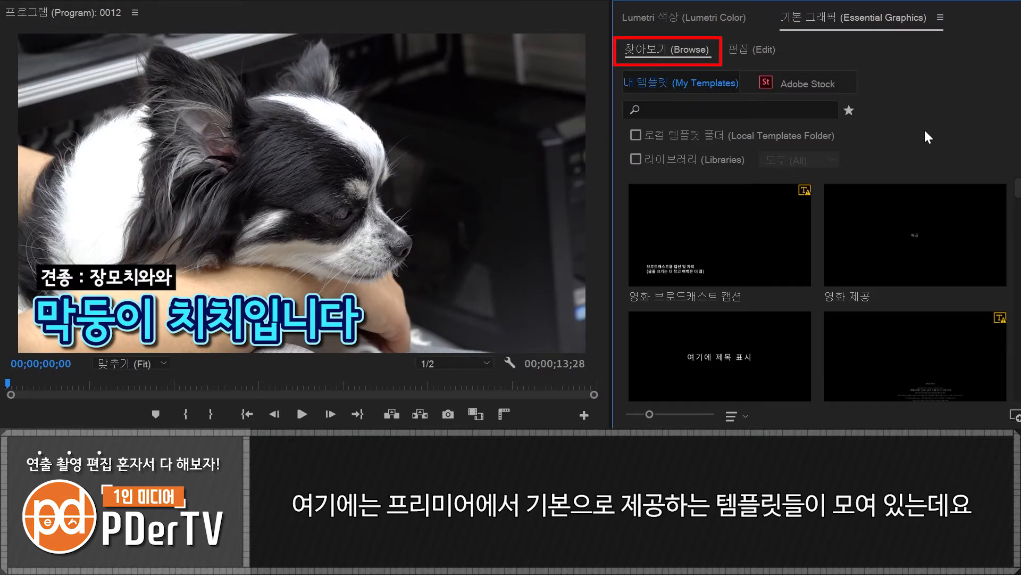
{"action": "mouse_move", "coordinate": [1020, 189]}
{"action": "left_mouse_down"}
{"action": "mouse_move", "coordinate": [1019, 351]}
{"action": "mouse_move", "coordinate": [1019, 188]}
{"action": "left_mouse_up"}
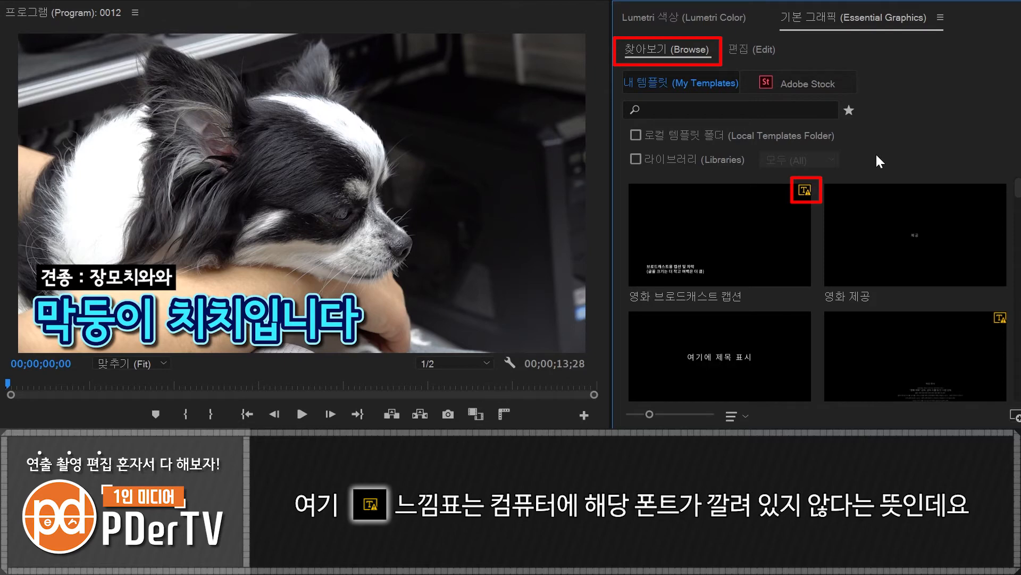
{"action": "left_click_drag", "start_coordinate": [750, 232], "coordinate": [379, 349]}
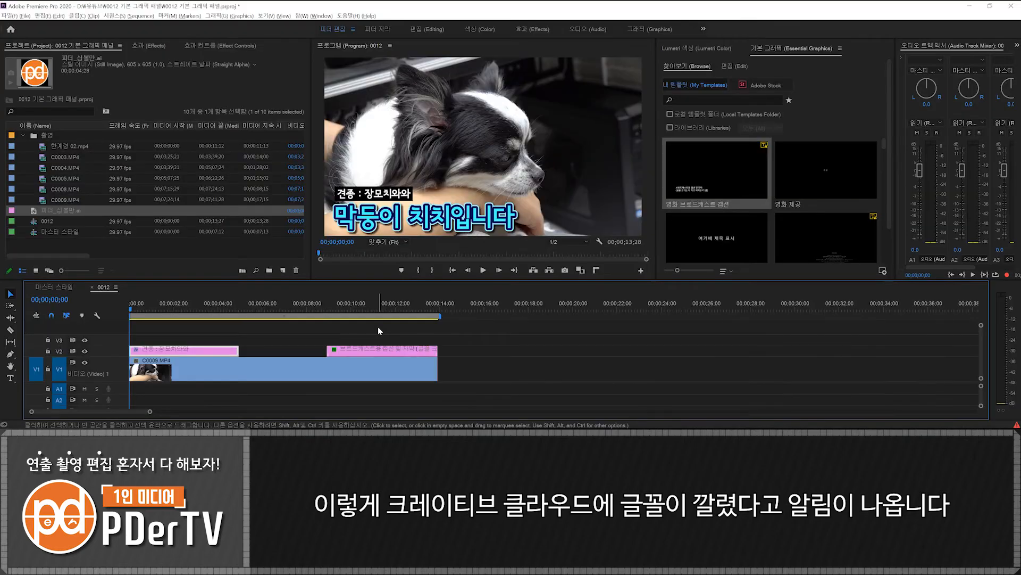
{"action": "left_click_drag", "start_coordinate": [378, 310], "coordinate": [359, 324]}
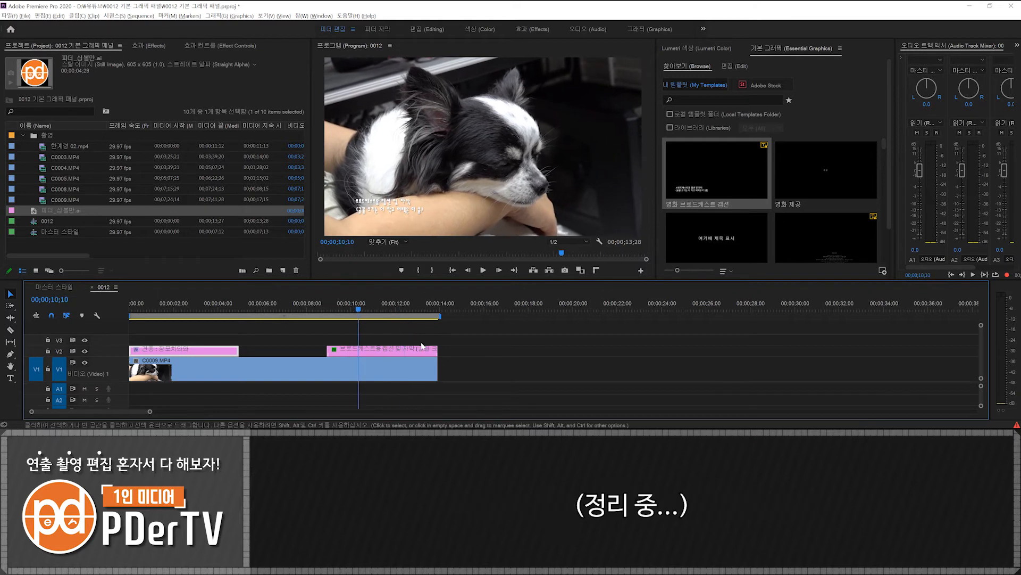
- Delete the broadcast caption template clip from V2 and move the playhead to an uncaptioned part of the dog clip
{"action": "left_click", "coordinate": [417, 354]}
{"action": "key", "text": "Delete"}
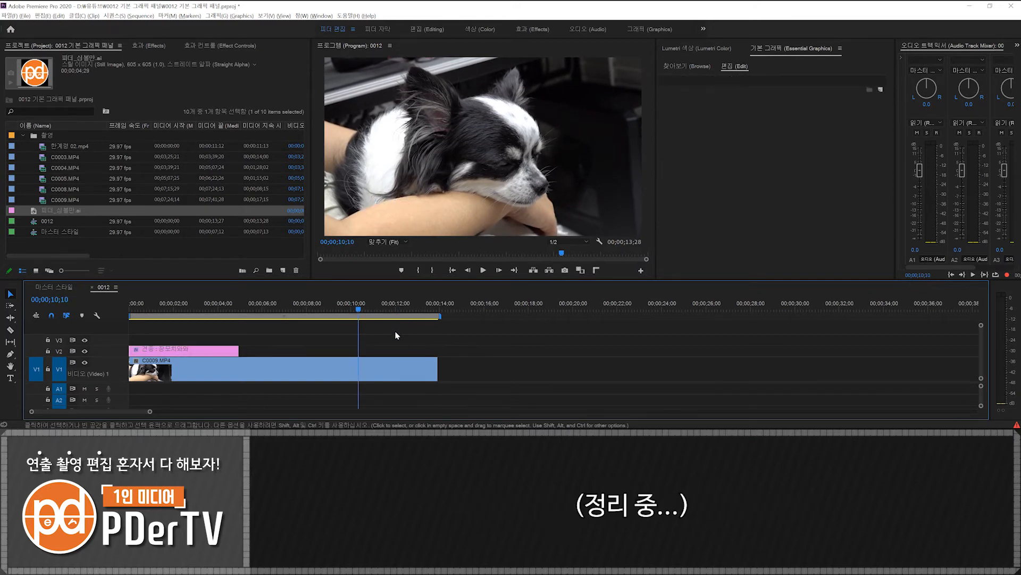
{"action": "left_click_drag", "start_coordinate": [273, 312], "coordinate": [260, 312]}
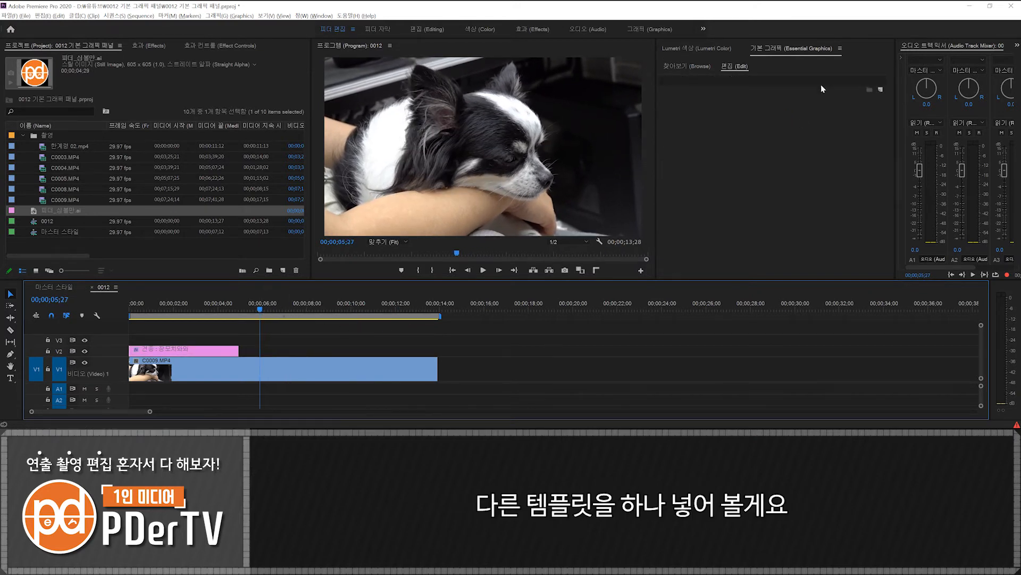
- Add the 클래식 로고 제공 template to V2 at the end of the dog clip and show its layers for editing
{"action": "left_click", "coordinate": [687, 65]}
{"action": "scroll", "coordinate": [884, 169], "scroll_direction": "down", "scroll_amount": 1}
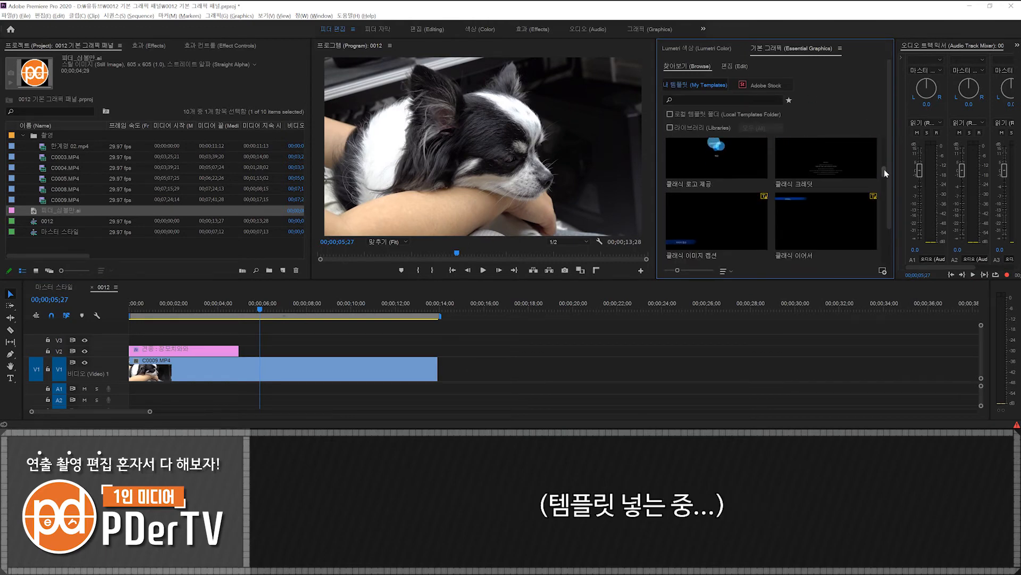
{"action": "scroll", "coordinate": [884, 169], "scroll_direction": "up", "scroll_amount": 1}
{"action": "left_click_drag", "start_coordinate": [715, 165], "coordinate": [330, 360]}
{"action": "left_click", "coordinate": [353, 306]}
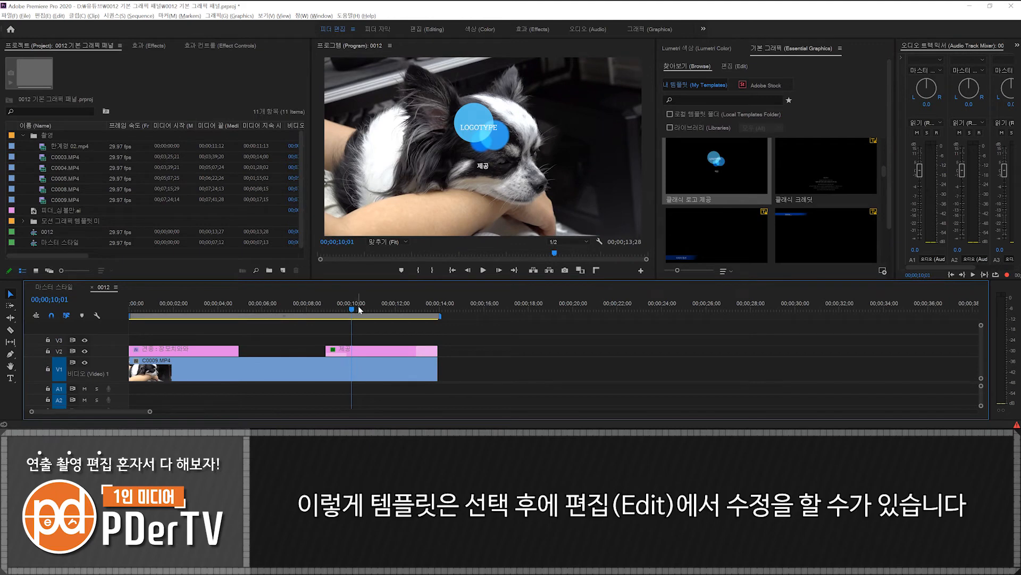
{"action": "left_click", "coordinate": [382, 349]}
{"action": "left_click", "coordinate": [734, 66]}
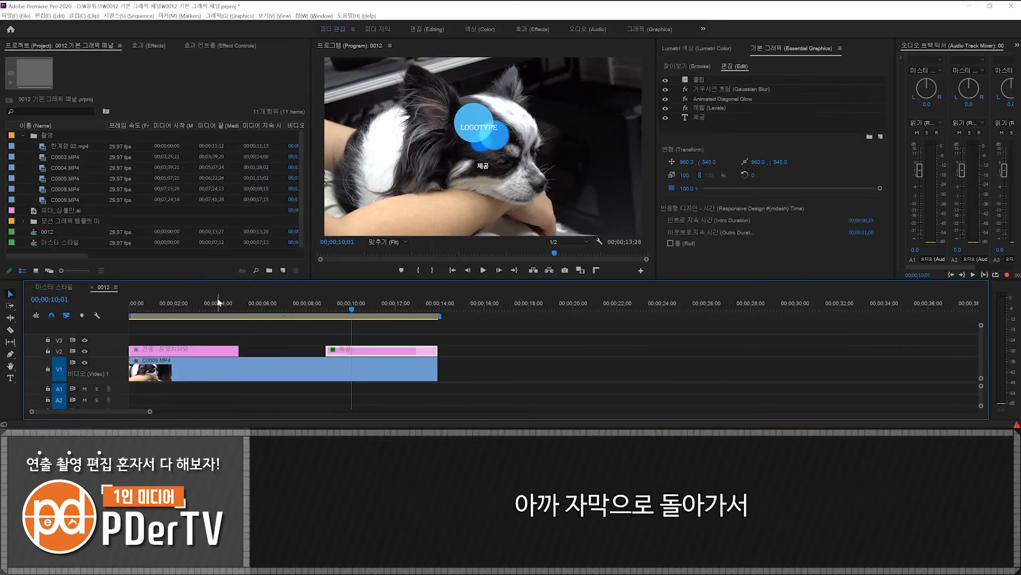
- Apply the 흑백 (Black & White) effect to the first caption clip, placed between its two text layers
{"action": "left_click_drag", "start_coordinate": [206, 306], "coordinate": [112, 306]}
{"action": "left_click", "coordinate": [229, 350]}
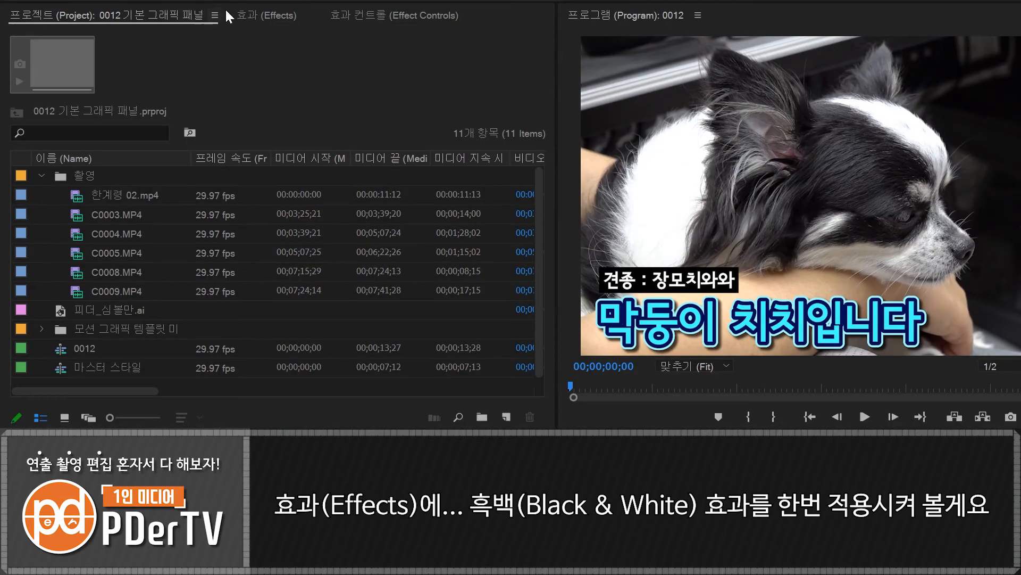
{"action": "left_click", "coordinate": [240, 15]}
{"action": "left_click", "coordinate": [137, 35]}
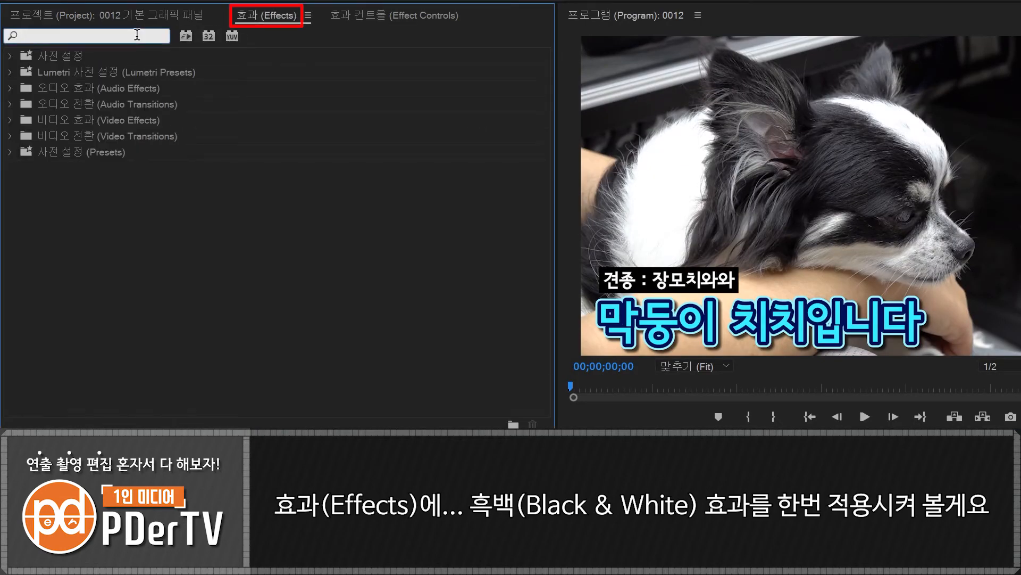
{"action": "type", "text": "ㅎ흑백"}
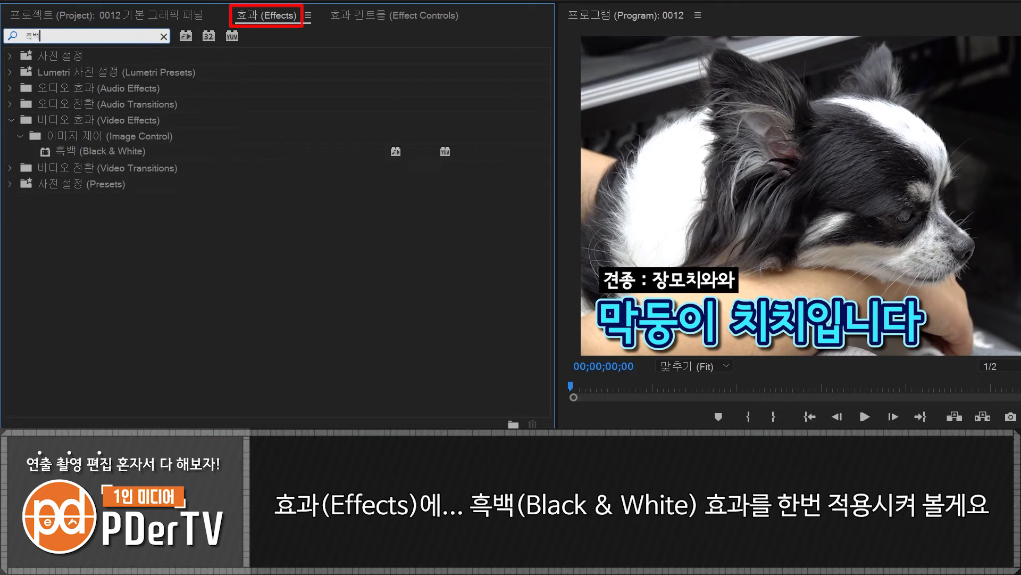
{"action": "left_click", "coordinate": [121, 155]}
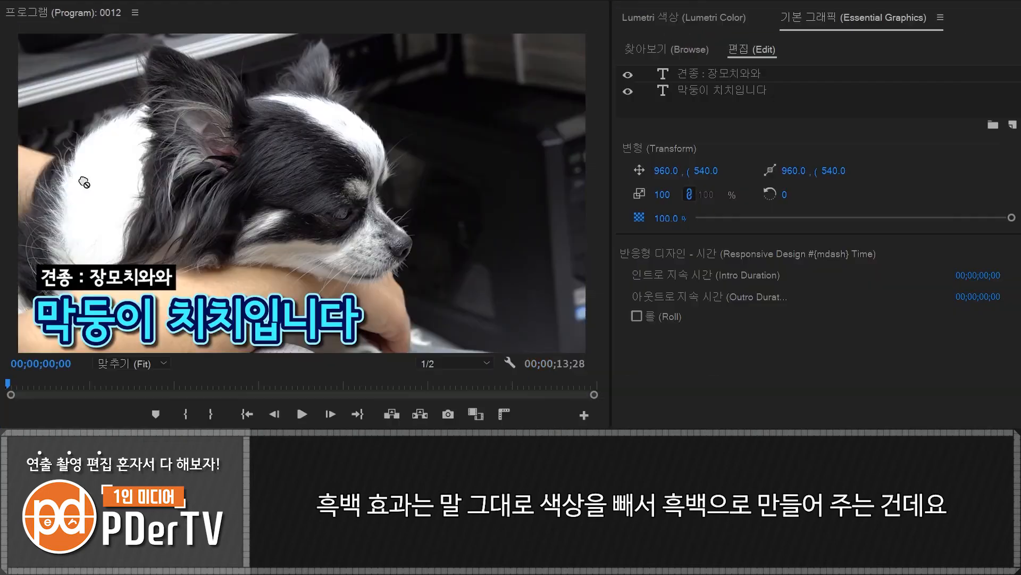
{"action": "left_click_drag", "start_coordinate": [665, 116], "coordinate": [671, 104]}
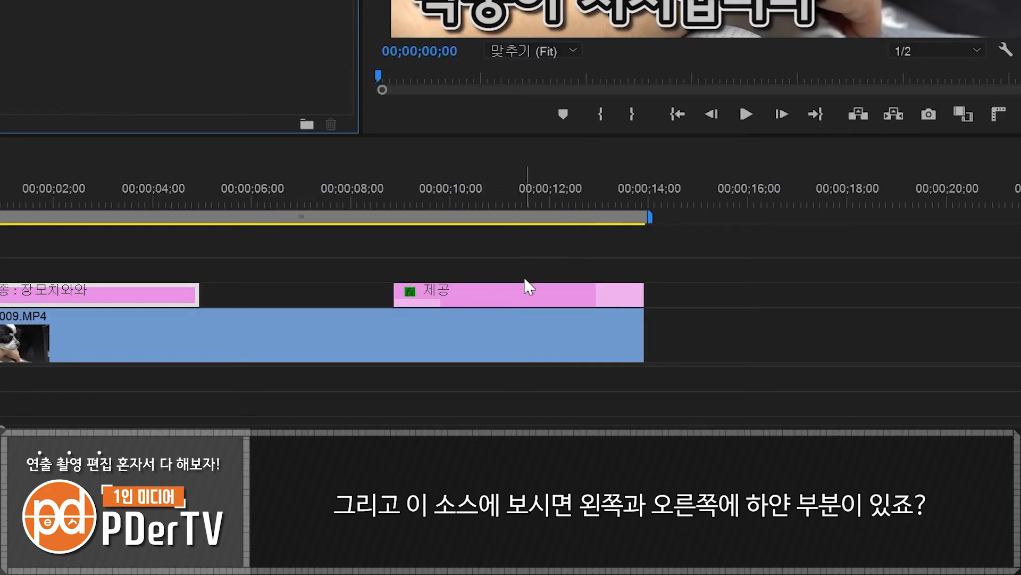
- Examine the intro and outro markings of the 제공 template clip on V2 and its keyframes in the effect controls
{"action": "left_click", "coordinate": [514, 295]}
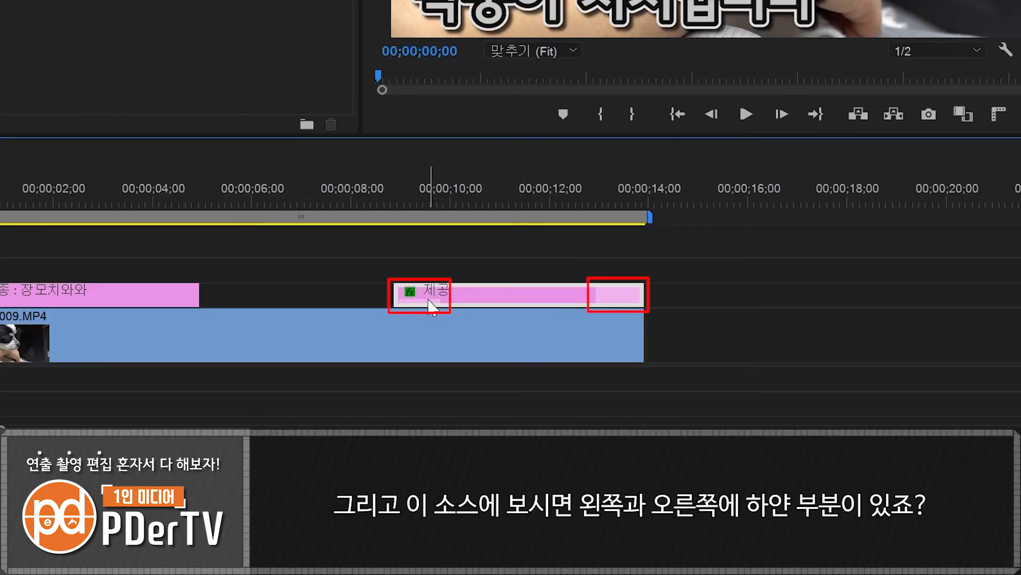
{"action": "left_click", "coordinate": [727, 283]}
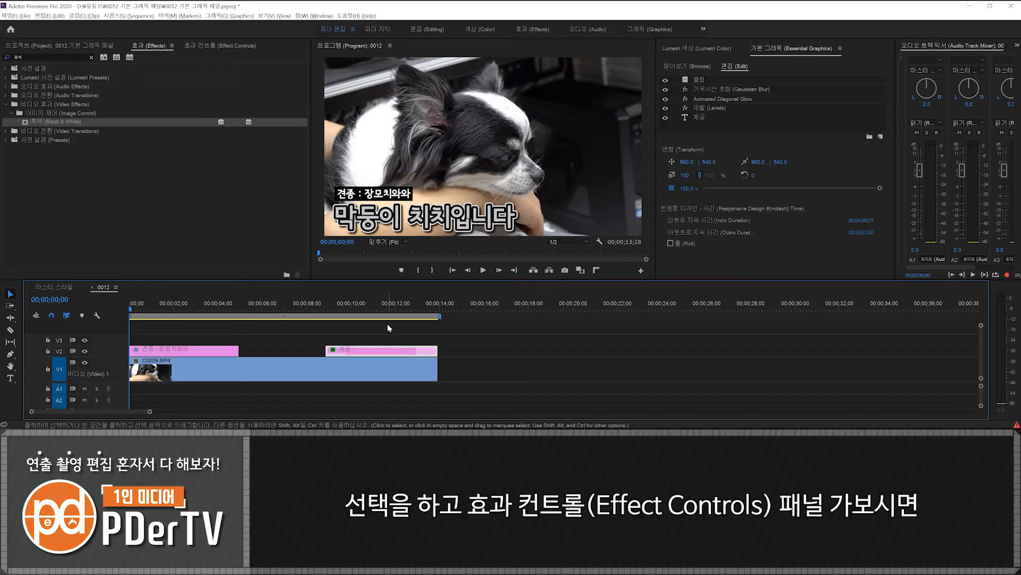
{"action": "left_click", "coordinate": [213, 47]}
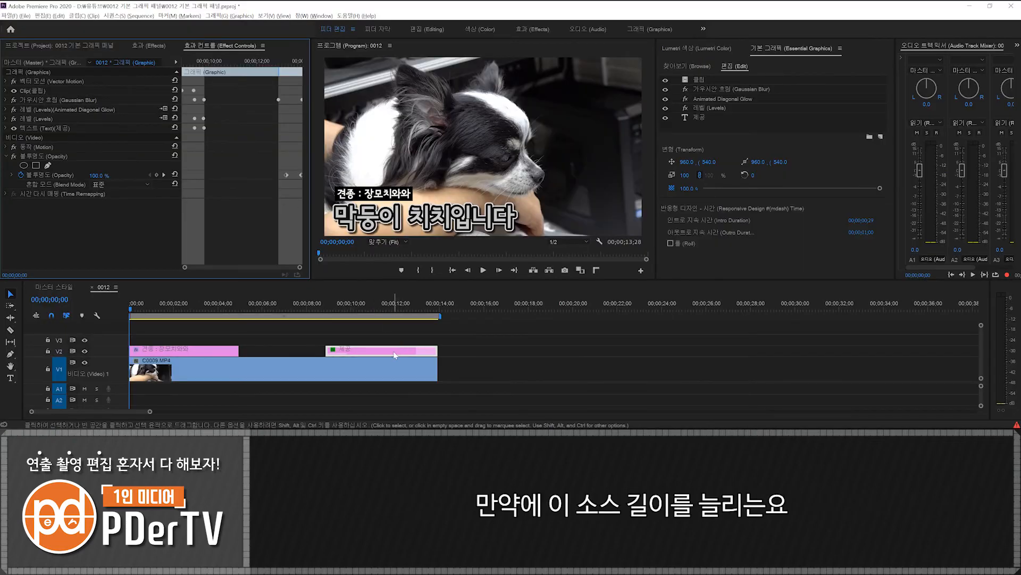
- Extend the end of the 제공 clip on V2 to about 00;00;20;14 and preview its intro and outro motion
{"action": "left_click_drag", "start_coordinate": [432, 350], "coordinate": [580, 349]}
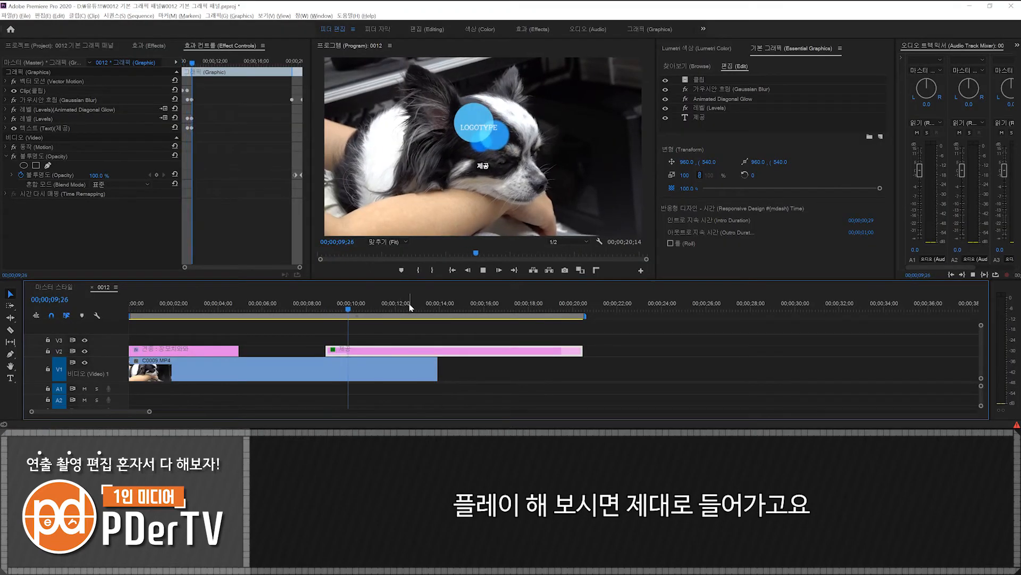
{"action": "left_click", "coordinate": [563, 306]}
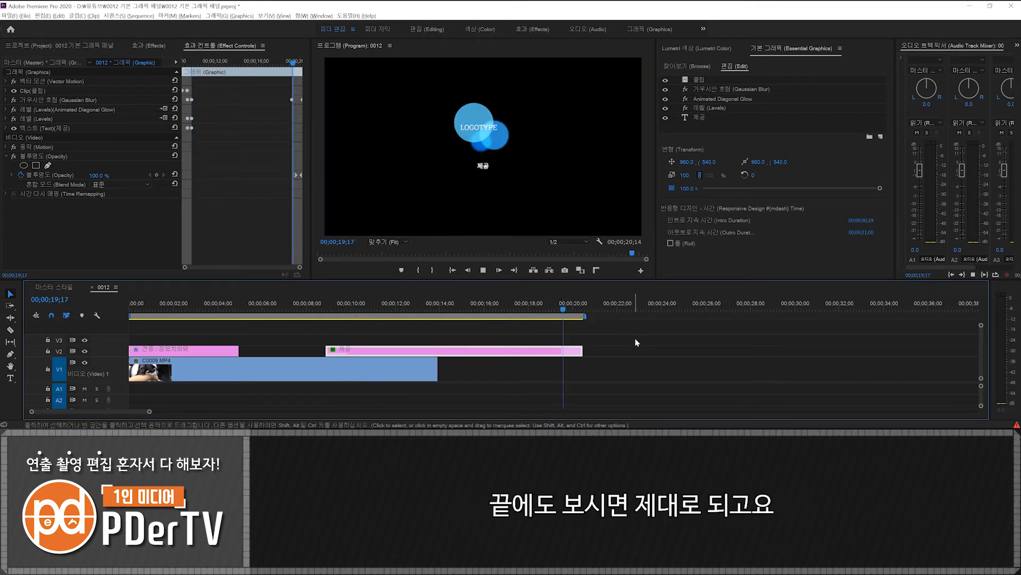
{"action": "key", "text": "space"}
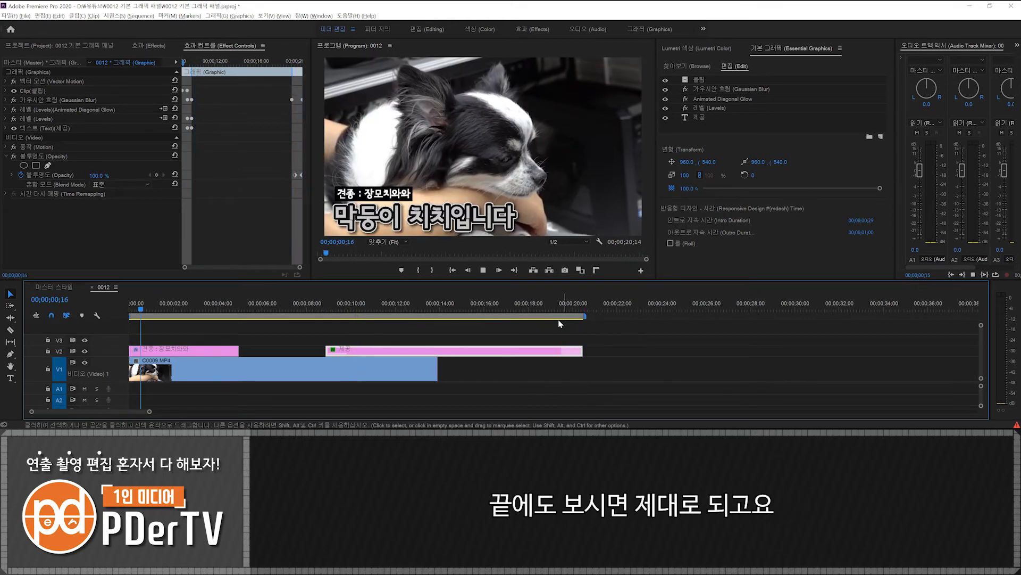
{"action": "left_click", "coordinate": [548, 307]}
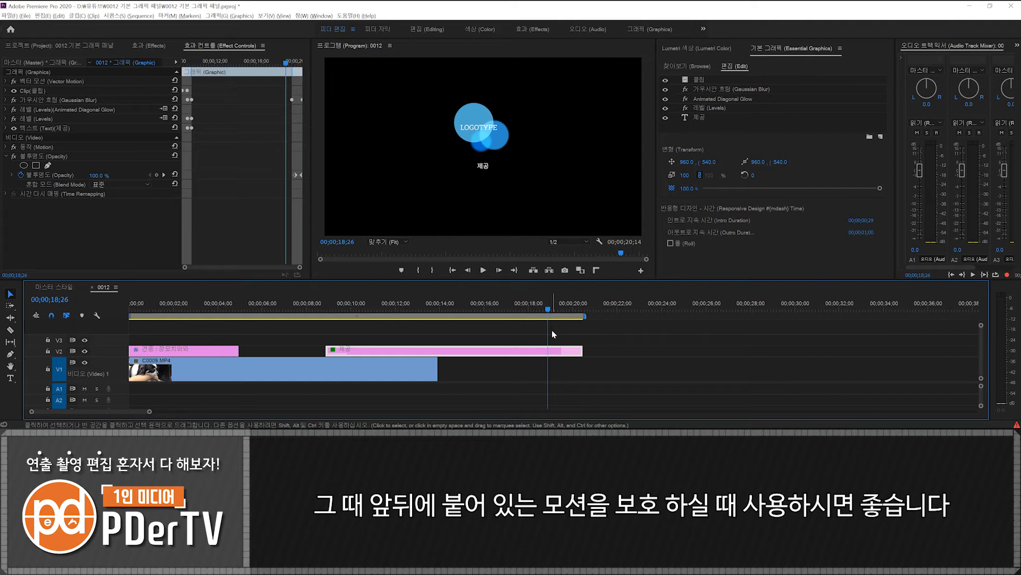
- Delete the 제공 clip from V2 and move the playhead to about 00;00;06;12, past the first caption
{"action": "key", "text": "Delete"}
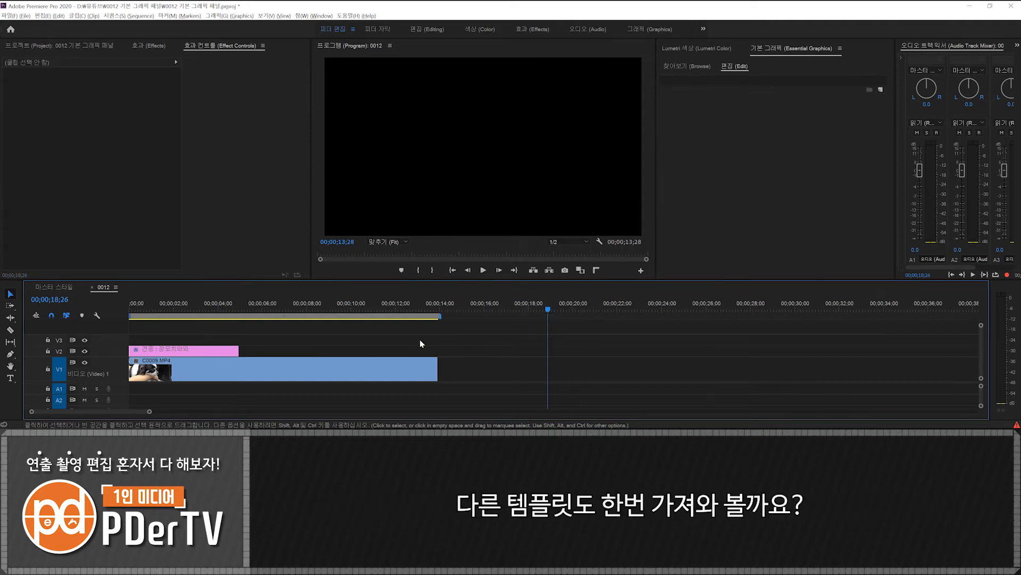
{"action": "left_click", "coordinate": [270, 308]}
- Add the 뉴스 하단 1/3 오른쪽 template to V2, ending with the dog clip, and show its editable properties
{"action": "left_click", "coordinate": [682, 65]}
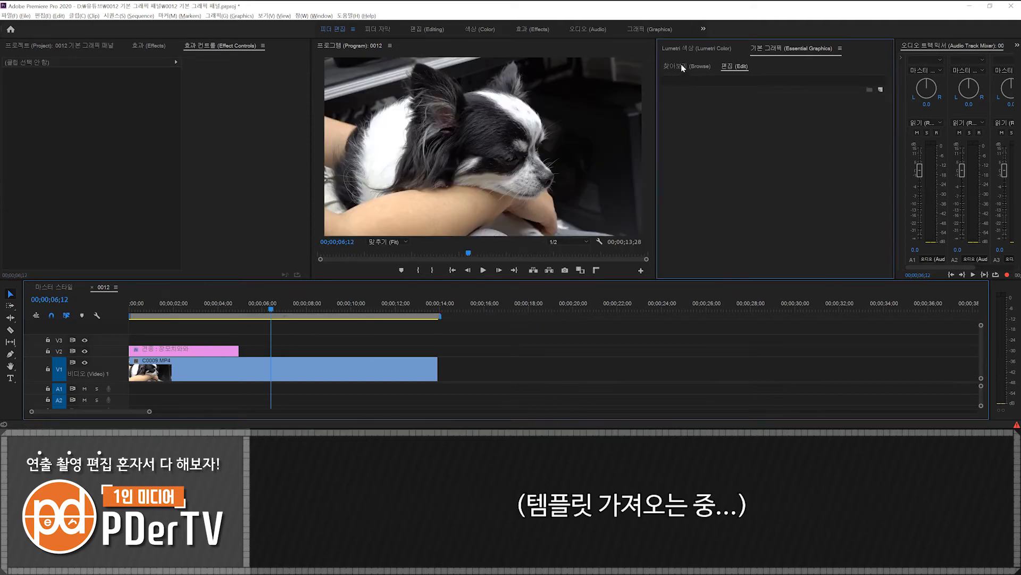
{"action": "left_click_drag", "start_coordinate": [882, 170], "coordinate": [885, 186]}
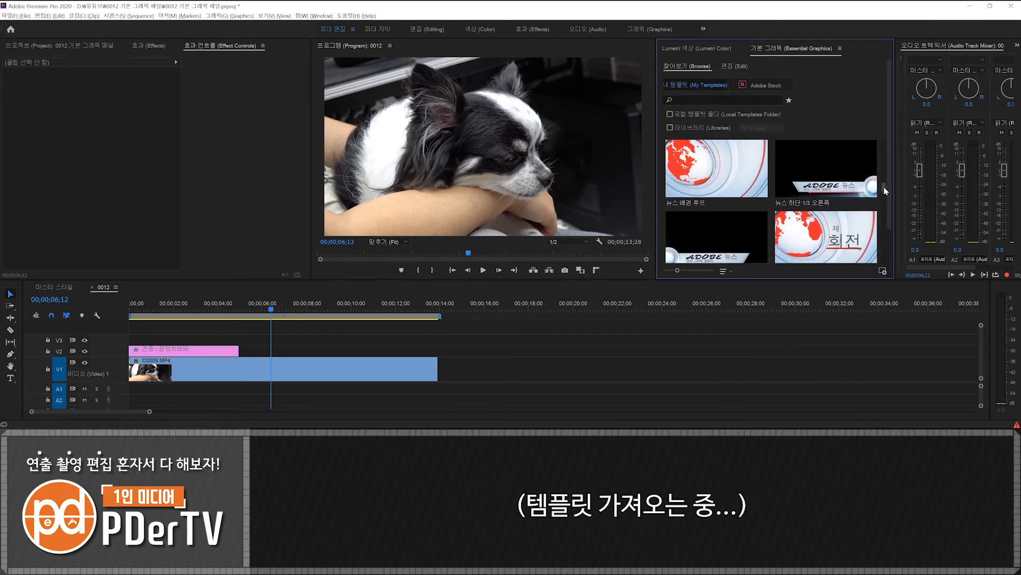
{"action": "left_click_drag", "start_coordinate": [826, 175], "coordinate": [262, 353]}
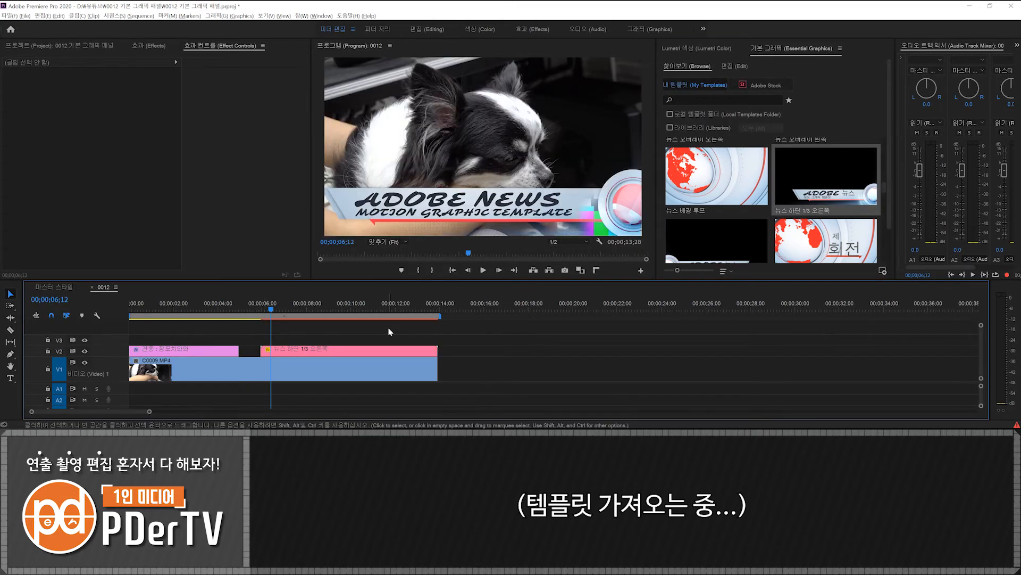
{"action": "left_click", "coordinate": [374, 353]}
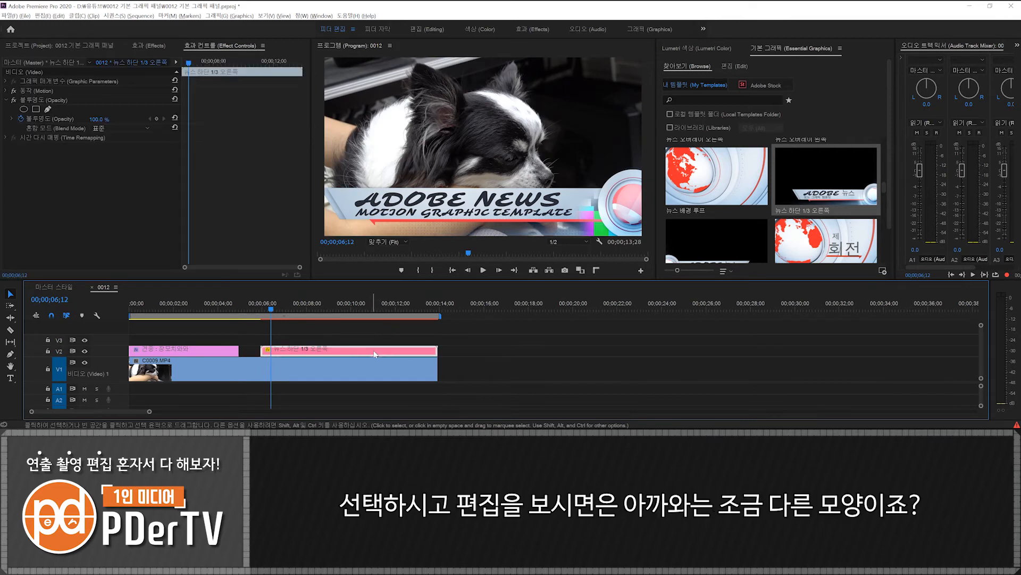
{"action": "left_click", "coordinate": [733, 66]}
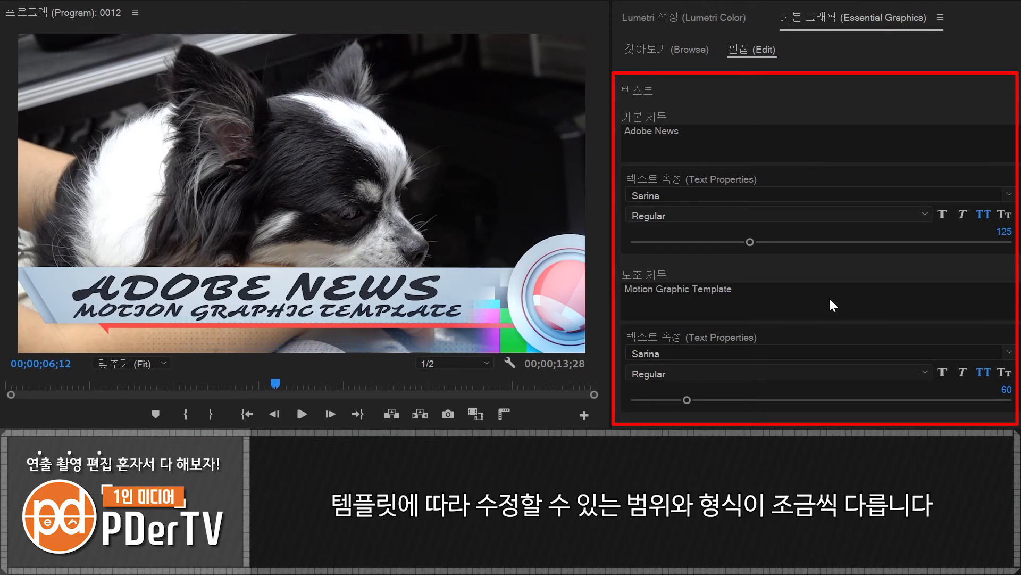
- Change the news template's main title to "오늘의 늬우스~" and set its font to TmonMonsori
{"action": "left_click", "coordinate": [707, 132]}
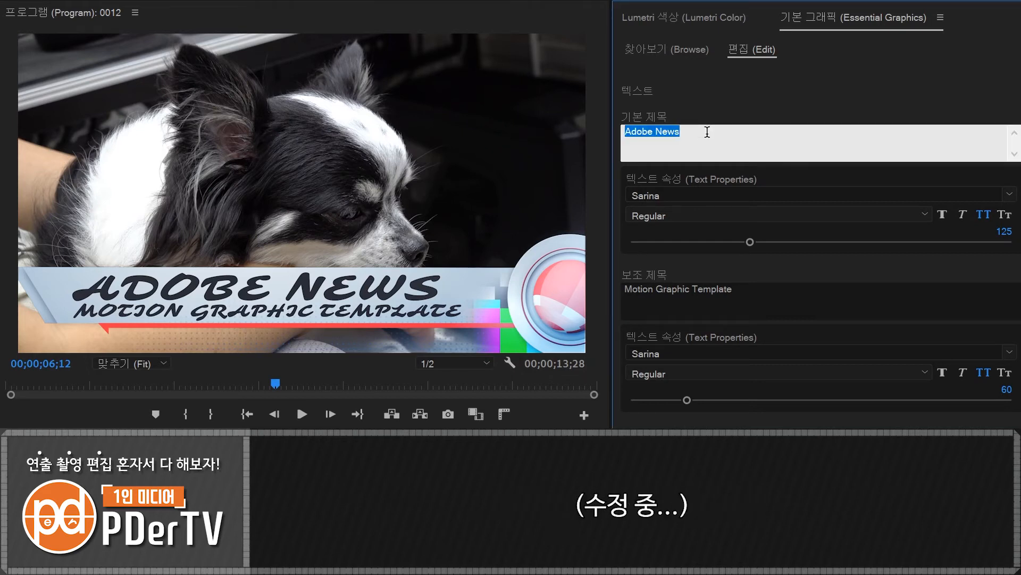
{"action": "type", "text": "오늘의 ㄴ늬우스~"}
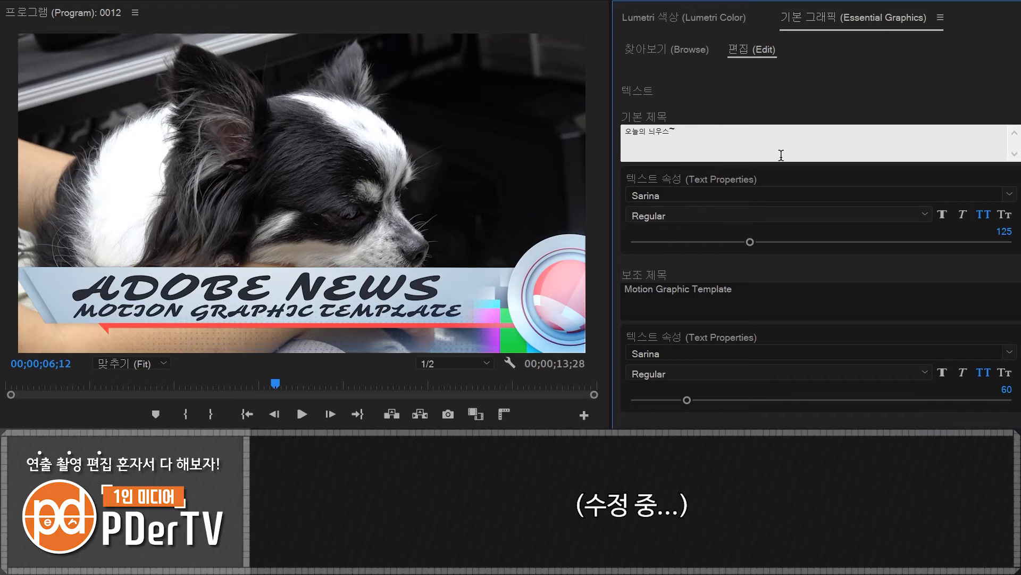
{"action": "left_click", "coordinate": [1010, 194]}
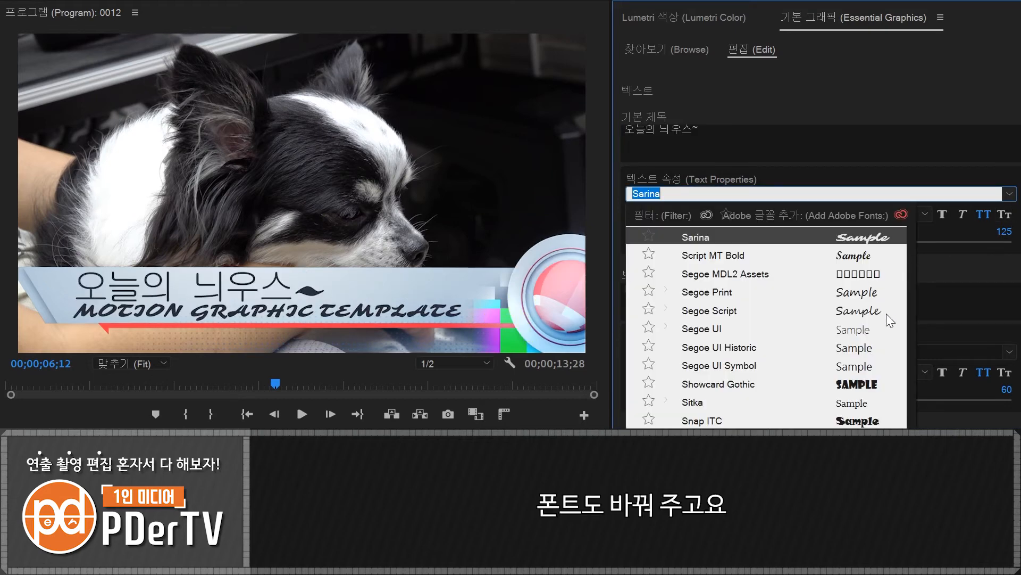
{"action": "left_click_drag", "start_coordinate": [913, 457], "coordinate": [911, 236]}
{"action": "left_click", "coordinate": [851, 257]}
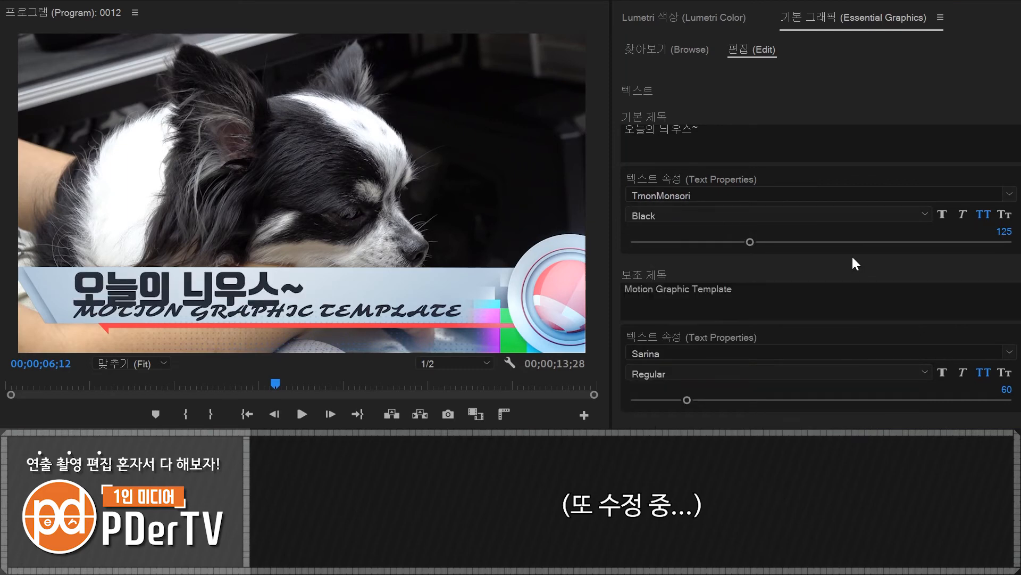
- Change the news template's subtitle to "겨울이 가고 드디어 봄이 왔나요?" and set its font to MoeumT R
{"action": "left_click", "coordinate": [745, 288]}
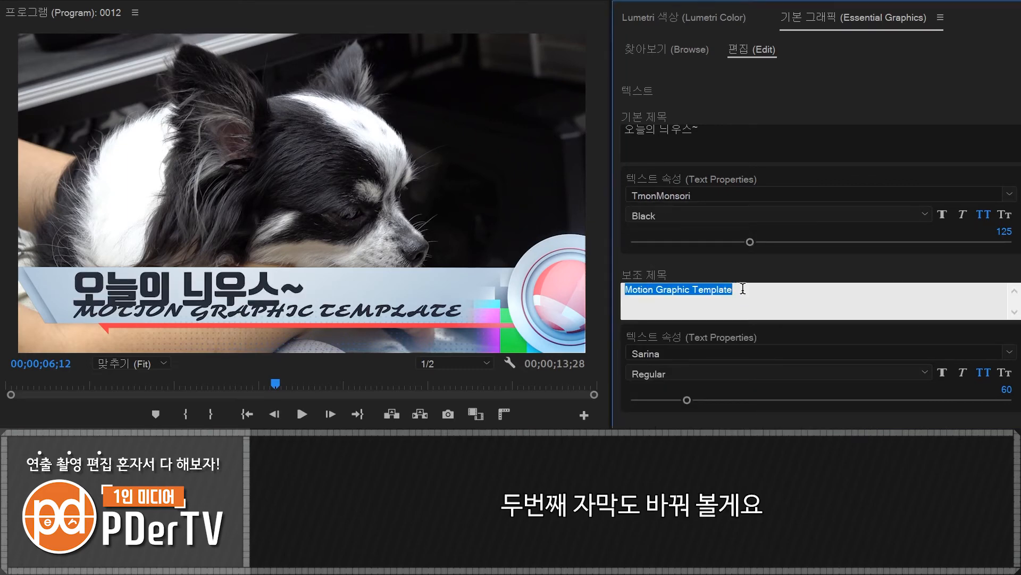
{"action": "key", "text": "BackSpace"}
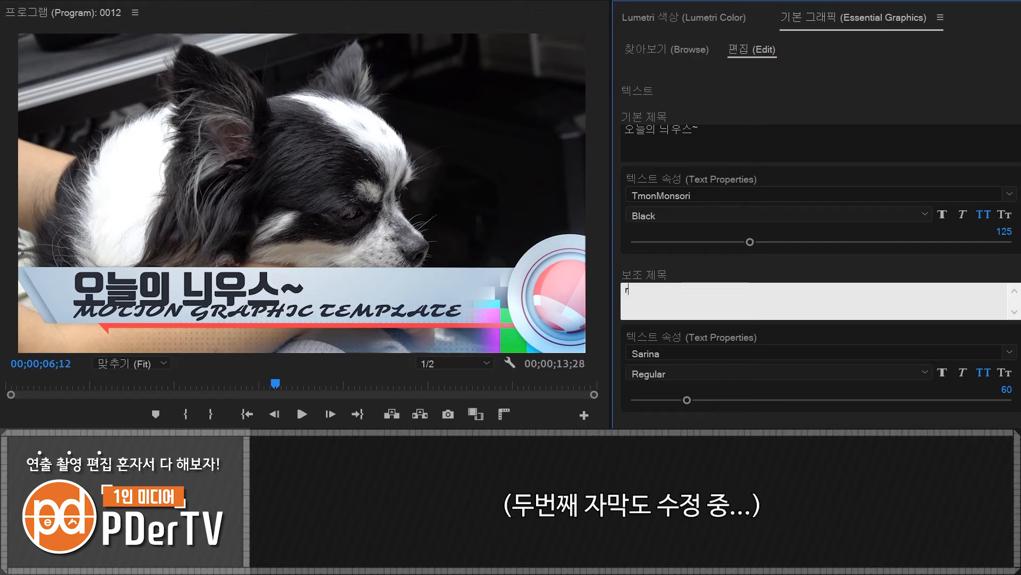
{"action": "type", "text": "겨울이 가고 봄디어 봄이 왔나요?"}
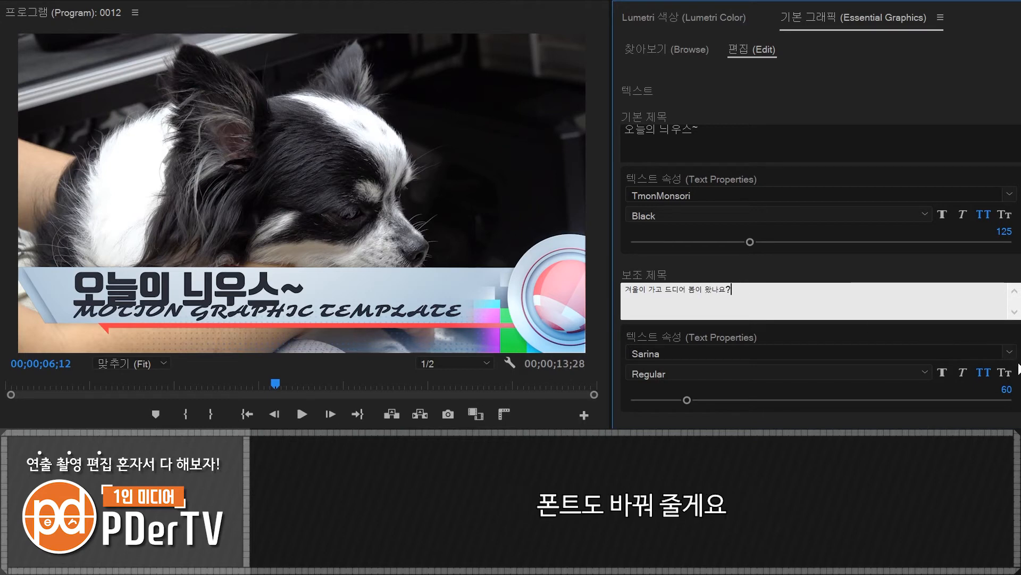
{"action": "left_click", "coordinate": [1010, 352]}
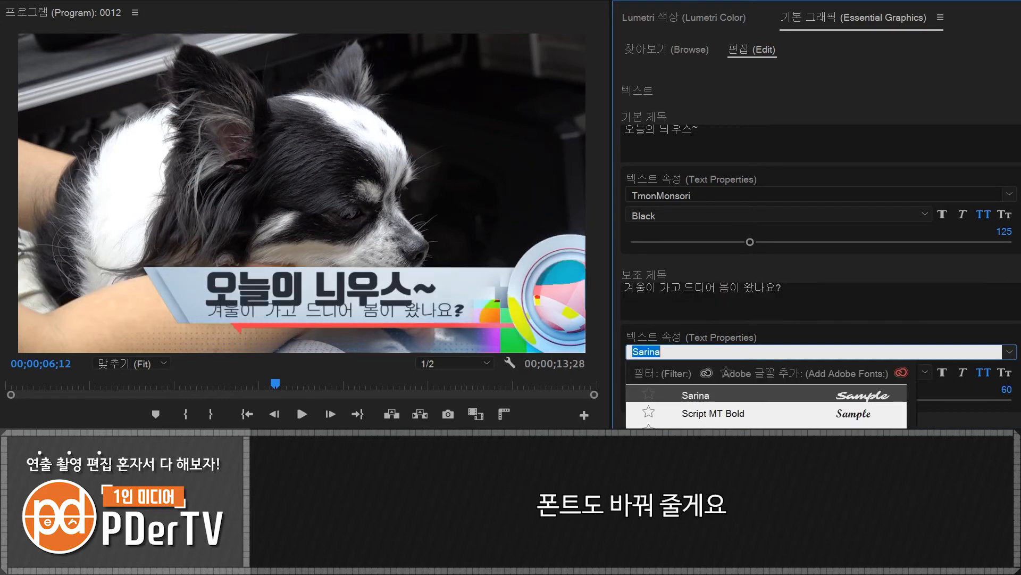
{"action": "left_click_drag", "start_coordinate": [912, 495], "coordinate": [917, 391]}
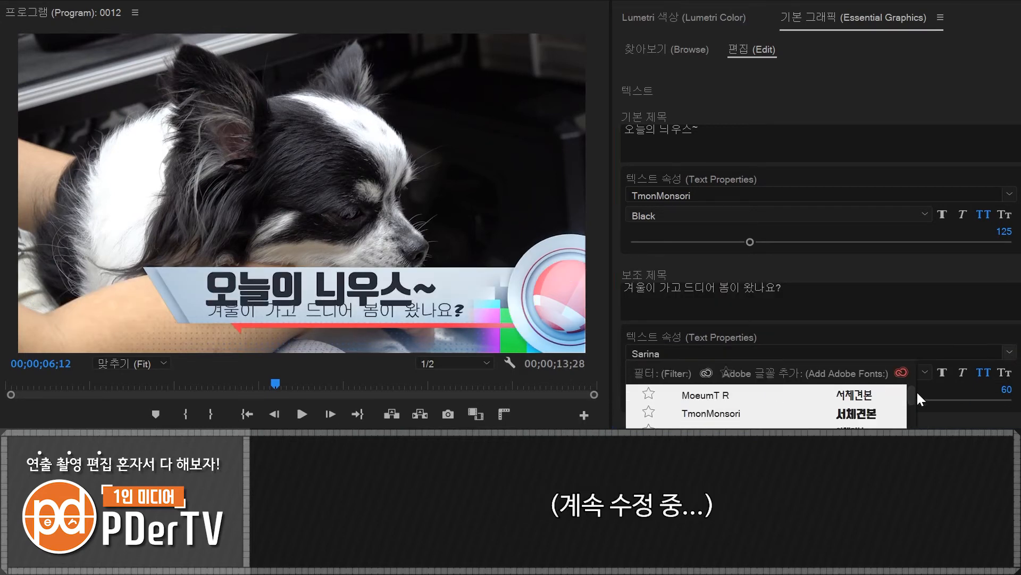
{"action": "left_click", "coordinate": [852, 394]}
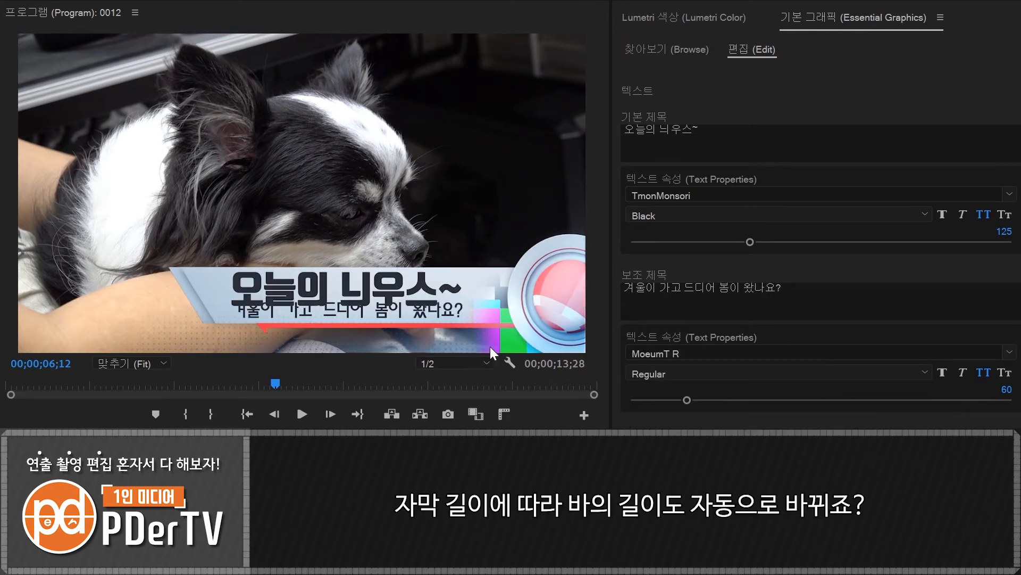
- Set the main title's size to 110 and play the sequence to preview the template's globe animation
{"action": "mouse_move", "coordinate": [750, 242]}
{"action": "left_mouse_down"}
{"action": "mouse_move", "coordinate": [716, 243]}
{"action": "mouse_move", "coordinate": [736, 239]}
{"action": "left_mouse_up"}
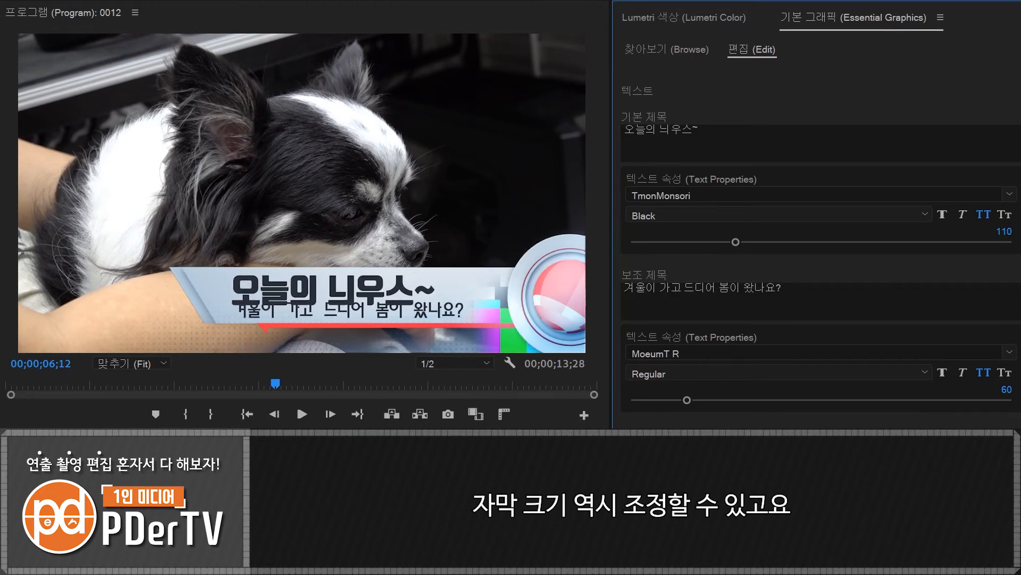
{"action": "scroll", "coordinate": [820, 228], "scroll_direction": "down", "scroll_amount": 10}
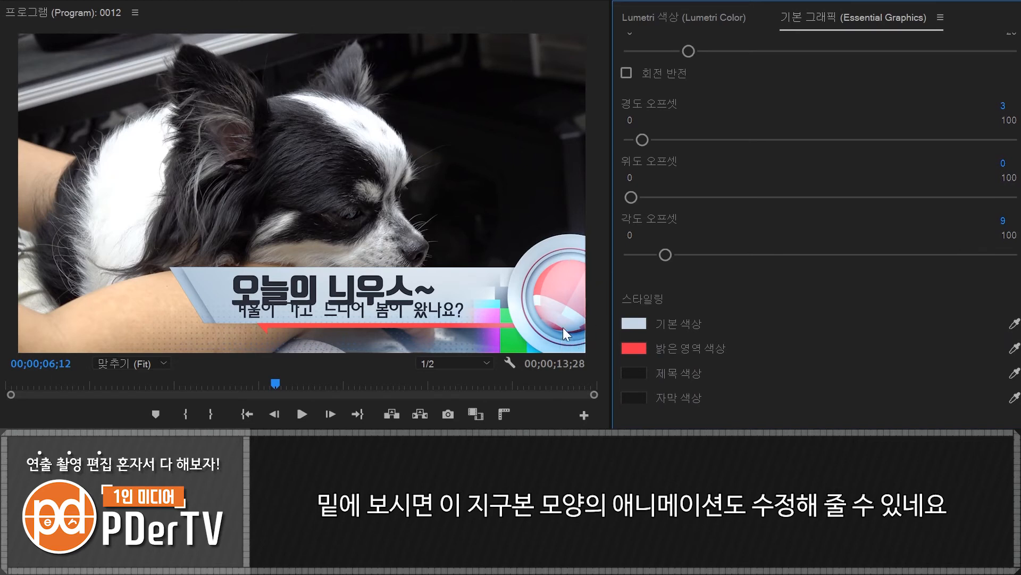
{"action": "key", "text": "space"}
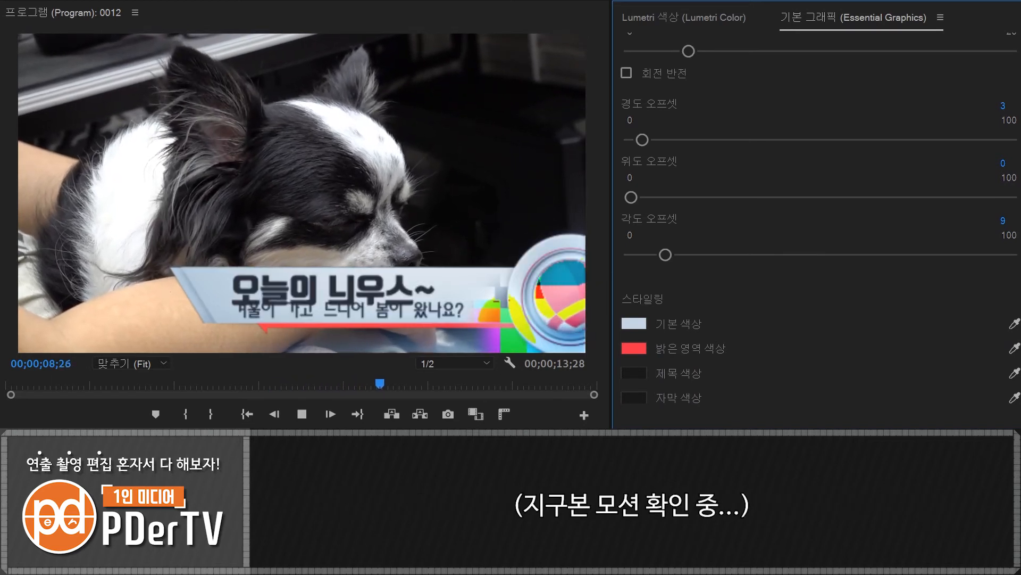
{"action": "key", "text": "space"}
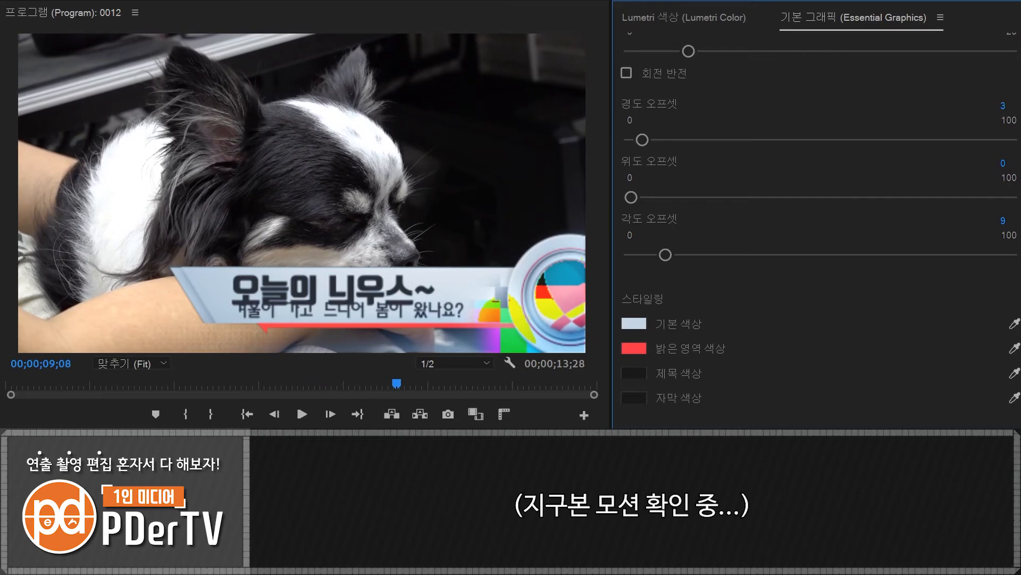
- Change the news template's title color (제목 색상) to a dark navy blue
{"action": "left_click", "coordinate": [638, 372]}
{"action": "left_click_drag", "start_coordinate": [376, 267], "coordinate": [380, 355]}
{"action": "left_click", "coordinate": [360, 252]}
{"action": "left_click", "coordinate": [508, 214]}
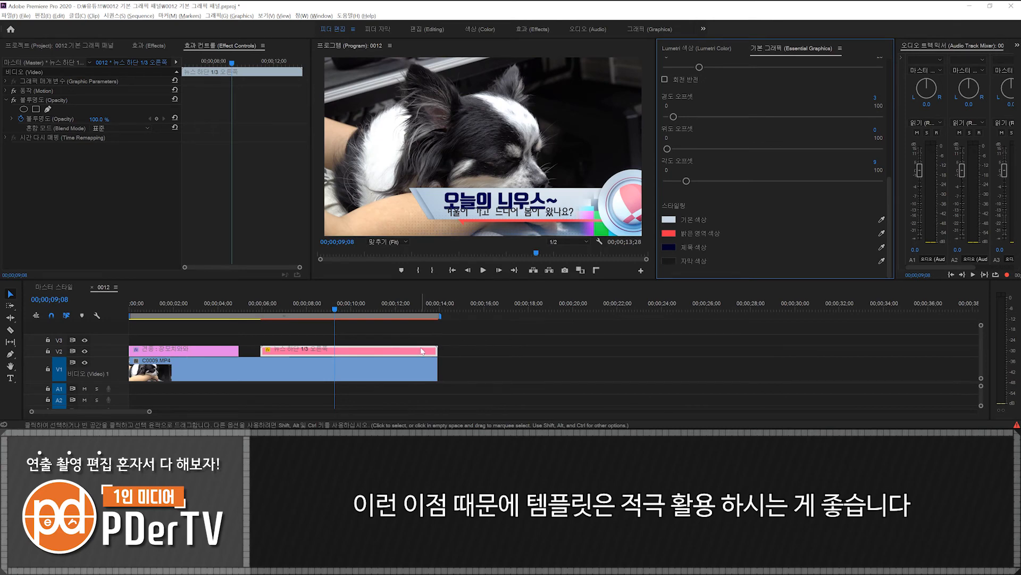
- Delete the news lower-third clip from V2 and return to browsing the graphics templates
{"action": "left_click", "coordinate": [311, 351]}
{"action": "key", "text": "Delete"}
{"action": "left_click", "coordinate": [693, 70]}
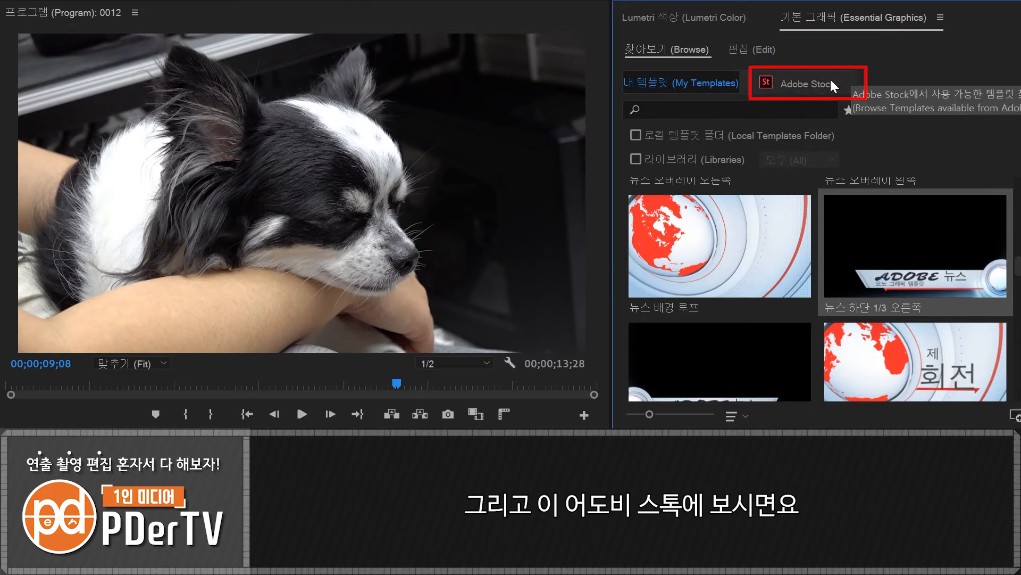
- Browse the Adobe Stock templates filtered to free ones, paging through several pages of results
{"action": "left_click", "coordinate": [824, 79]}
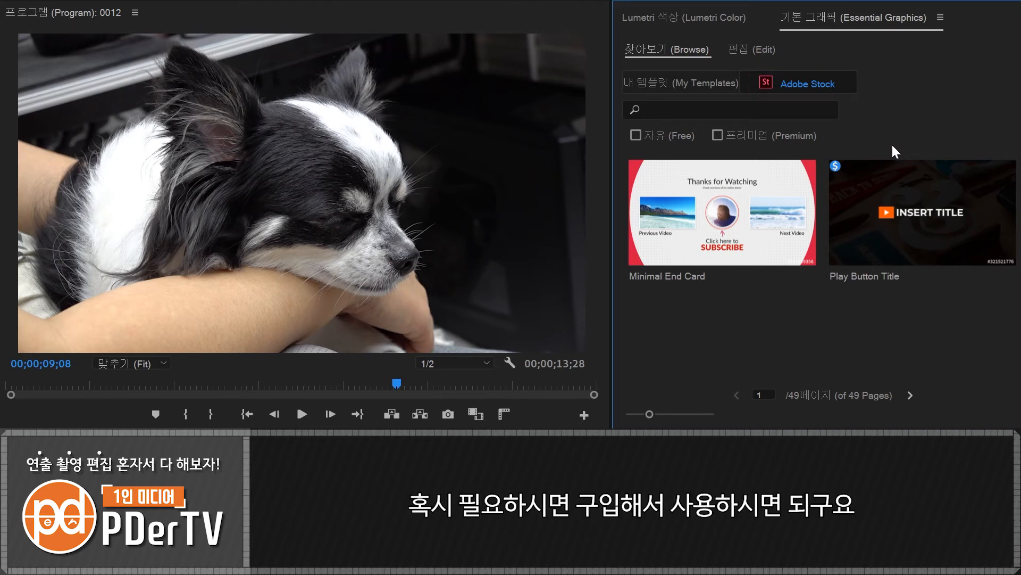
{"action": "left_click", "coordinate": [637, 135]}
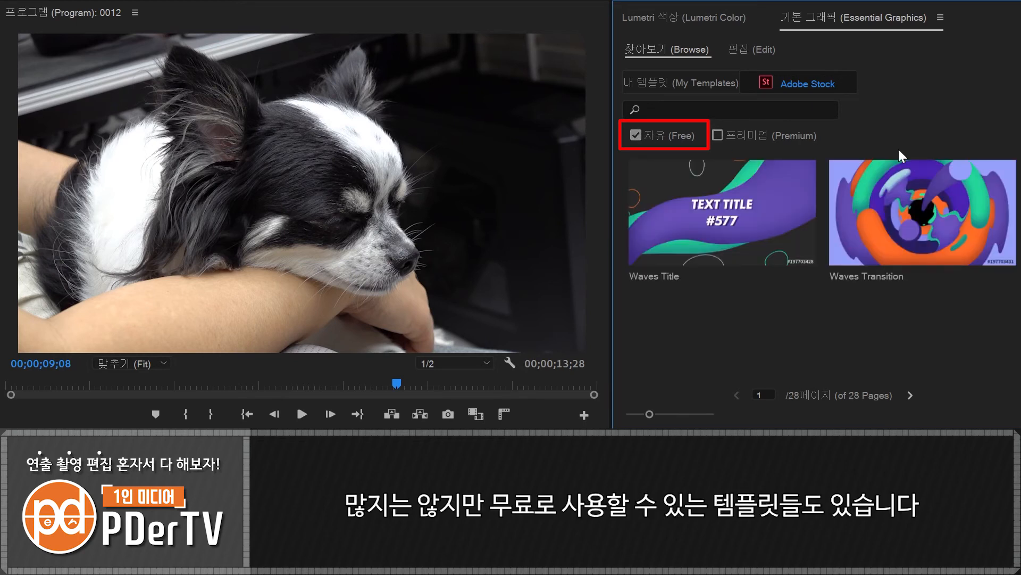
{"action": "left_click", "coordinate": [910, 395]}
{"action": "left_click", "coordinate": [910, 394]}
{"action": "left_click", "coordinate": [910, 395]}
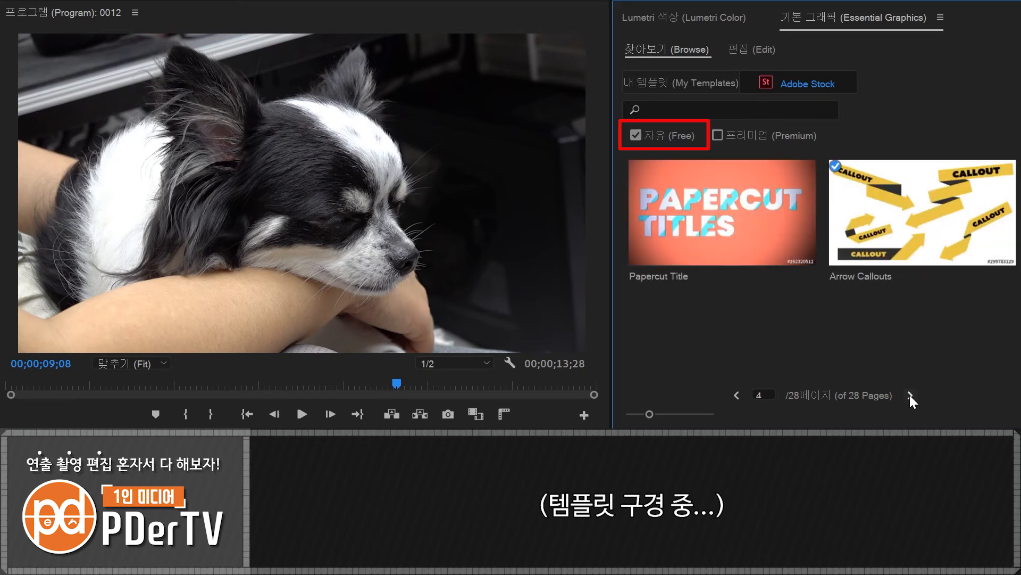
{"action": "left_click", "coordinate": [911, 395]}
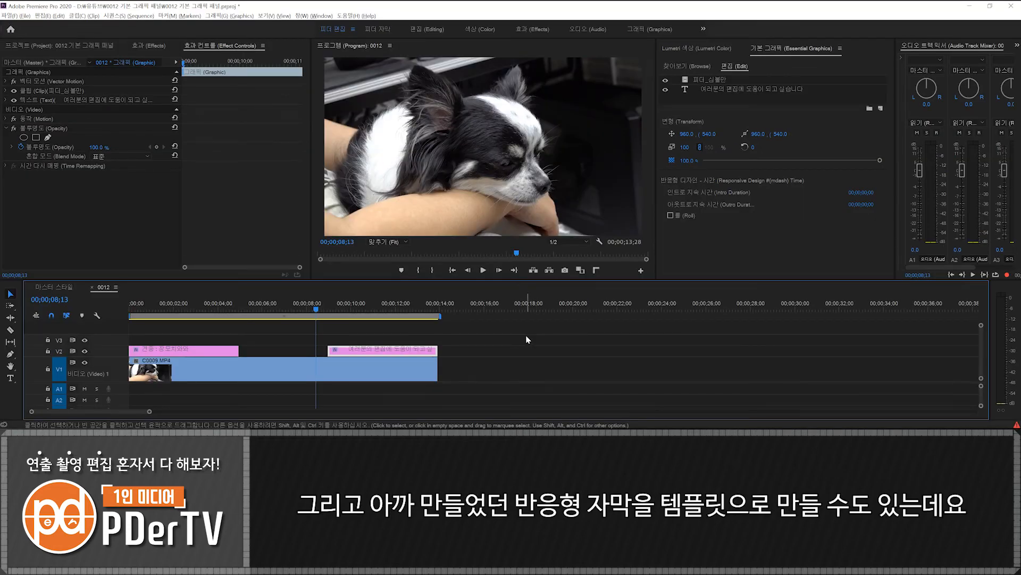
- Start exporting the logo caption clip on V2 as a motion graphics template named "피더 자막" and show the destination choices
{"action": "left_click", "coordinate": [373, 306]}
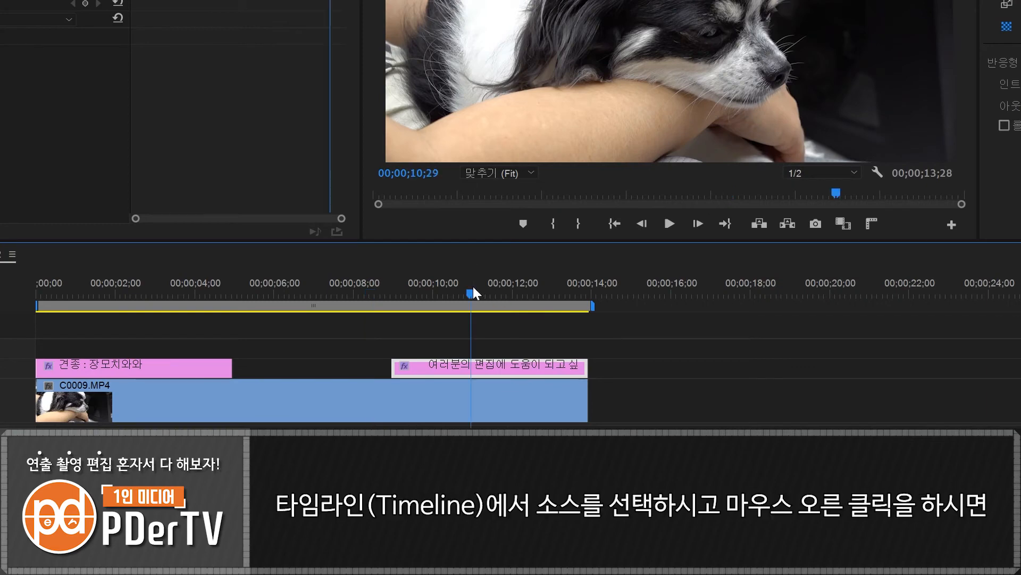
{"action": "right_click", "coordinate": [513, 368]}
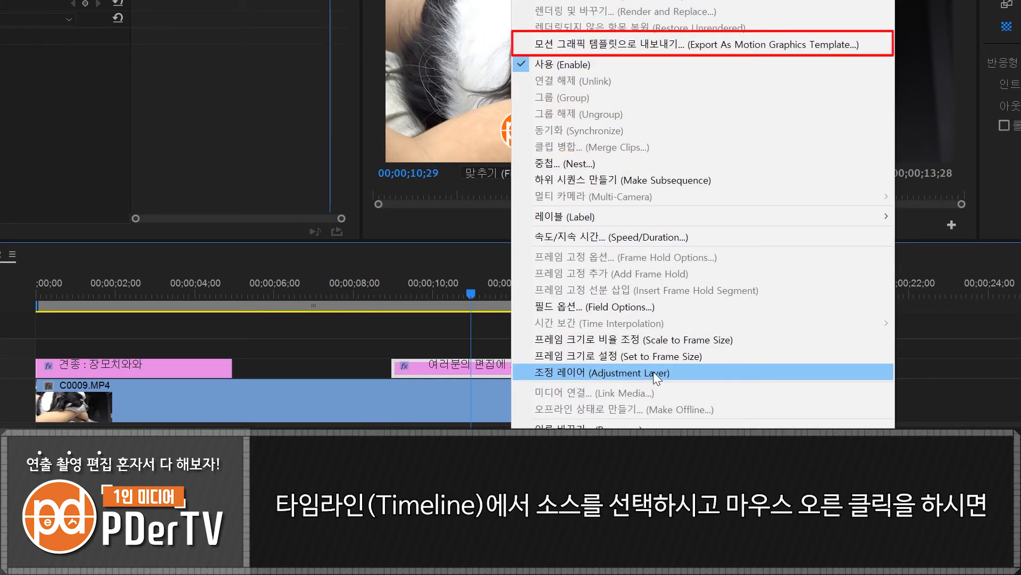
{"action": "left_click", "coordinate": [659, 46]}
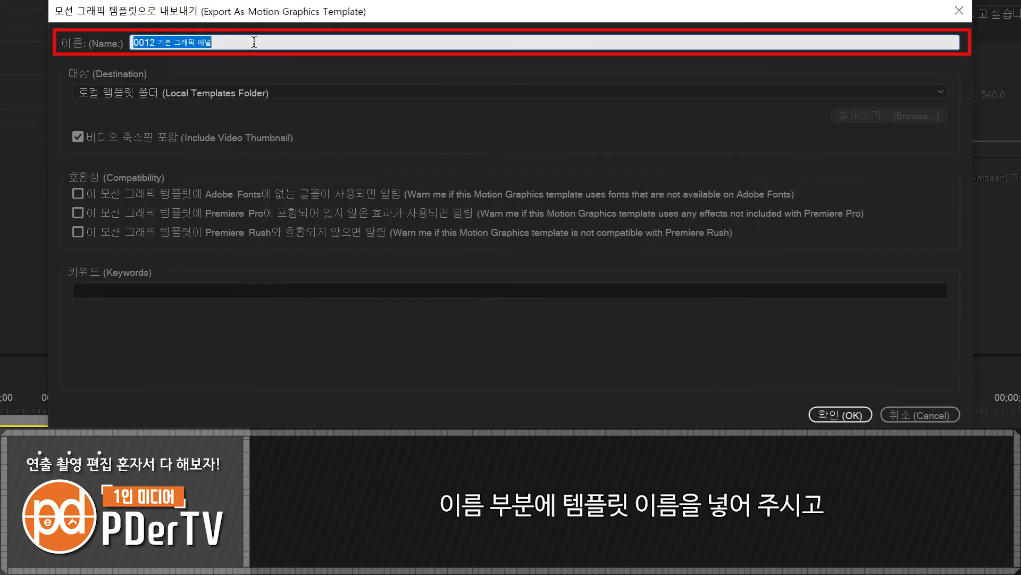
{"action": "type", "text": "피더 자막"}
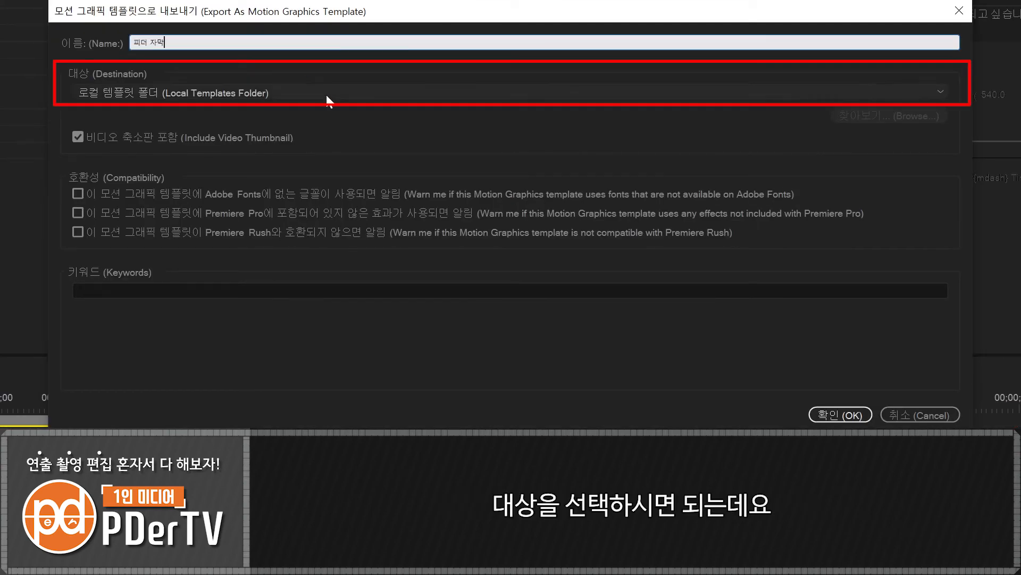
{"action": "left_click", "coordinate": [899, 92]}
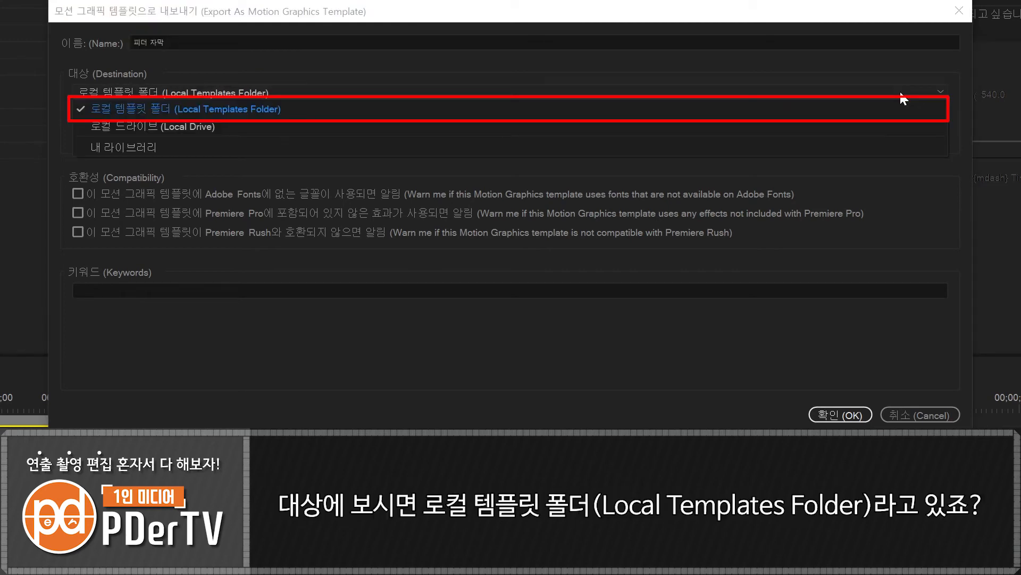
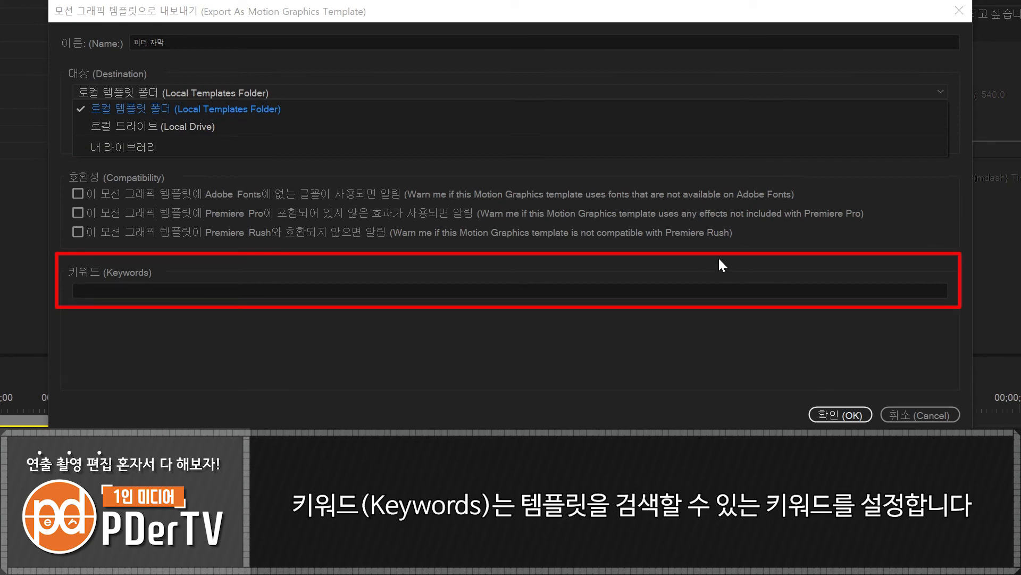
- Cancel the motion graphics template export and show My Templates in the Essential Graphics browser
{"action": "left_click", "coordinate": [927, 412]}
{"action": "left_click", "coordinate": [927, 411]}
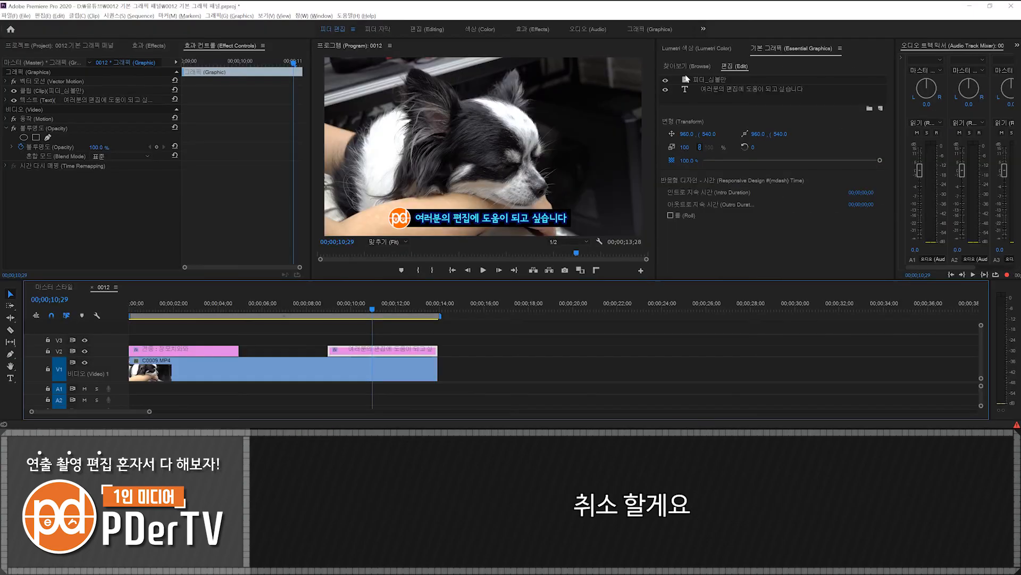
{"action": "left_click", "coordinate": [682, 67]}
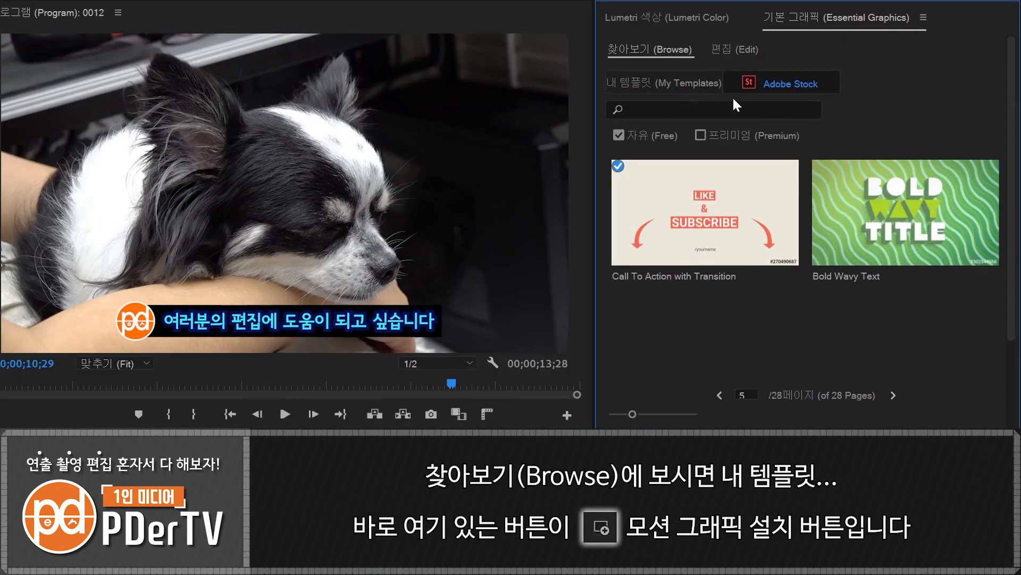
{"action": "left_click", "coordinate": [710, 85]}
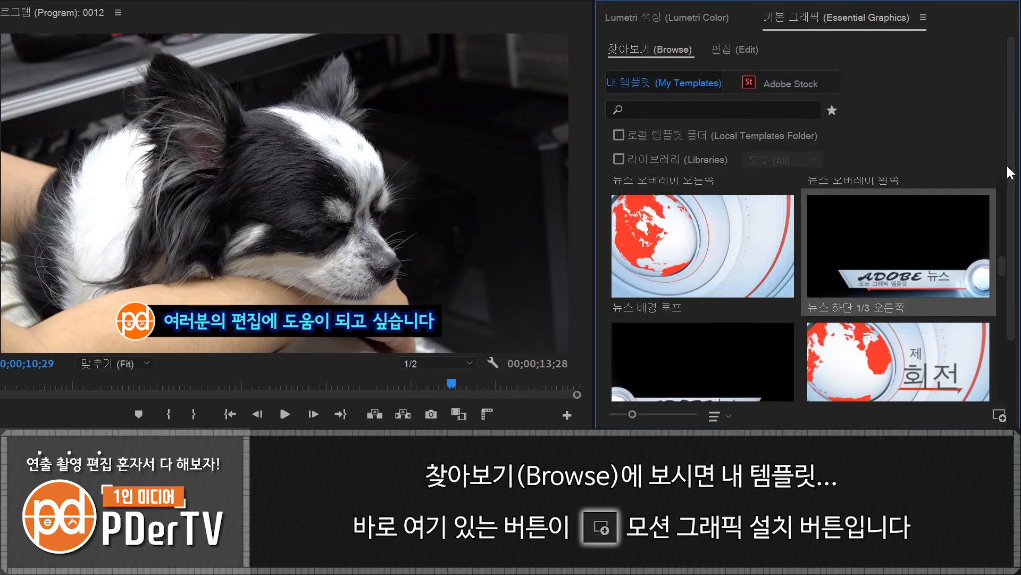
- Show the file chooser for installing a motion graphics template and dismiss it without choosing a file
{"action": "left_click_drag", "start_coordinate": [1013, 174], "coordinate": [1017, 285]}
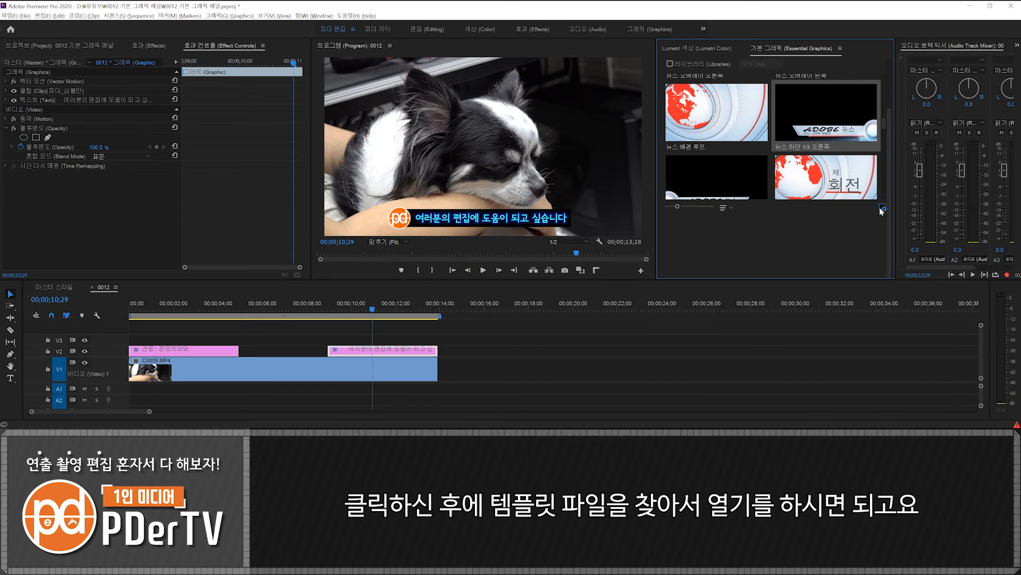
{"action": "left_click", "coordinate": [998, 305]}
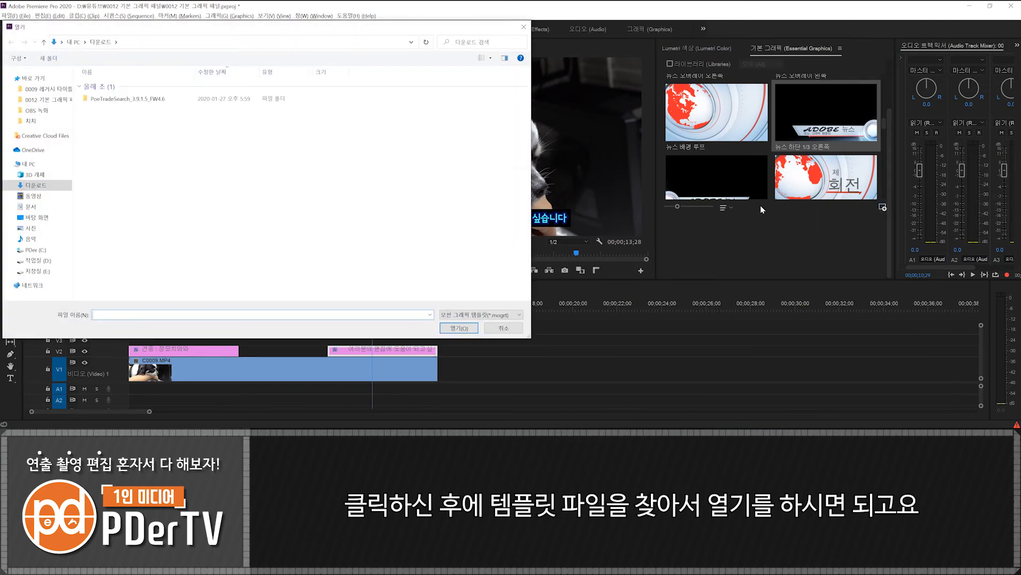
{"action": "left_click", "coordinate": [505, 331]}
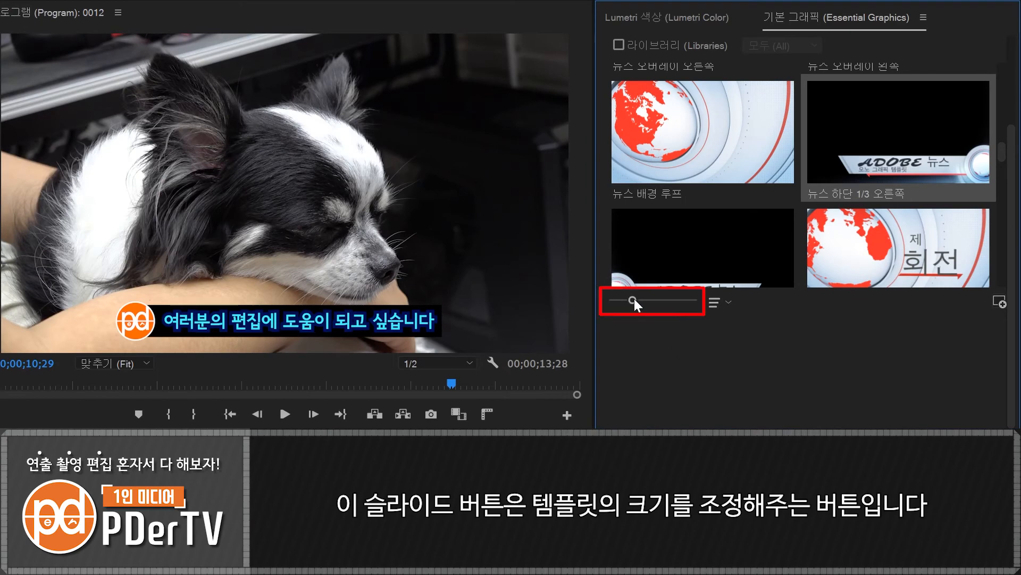
- Shrink the template thumbnails slightly and review the information page of the 영화 제공 template
{"action": "mouse_move", "coordinate": [635, 302]}
{"action": "left_mouse_down"}
{"action": "mouse_move", "coordinate": [698, 299]}
{"action": "mouse_move", "coordinate": [610, 302]}
{"action": "mouse_move", "coordinate": [637, 305]}
{"action": "left_mouse_up"}
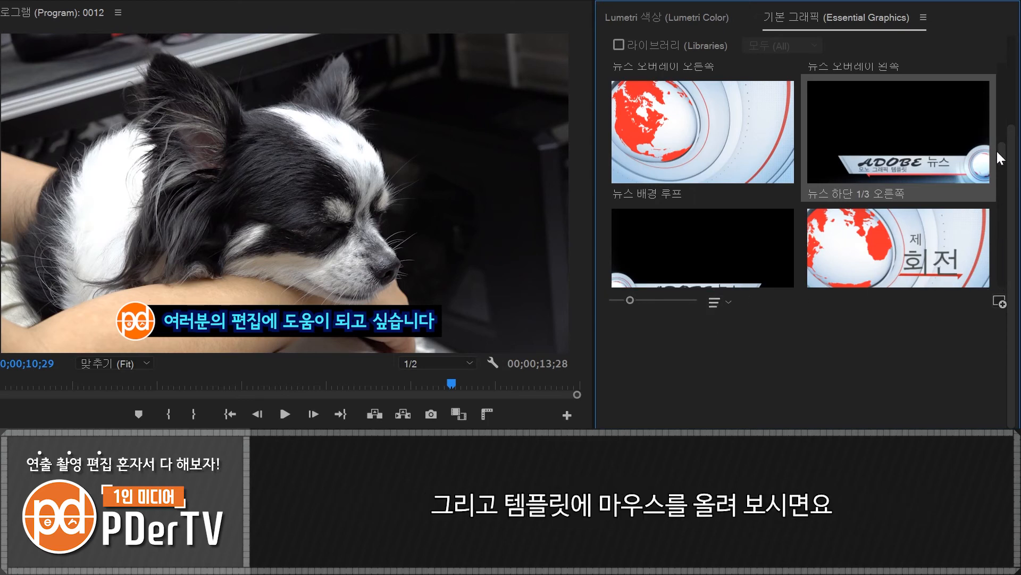
{"action": "left_click_drag", "start_coordinate": [1003, 143], "coordinate": [1004, 70]}
{"action": "mouse_move", "coordinate": [885, 136]}
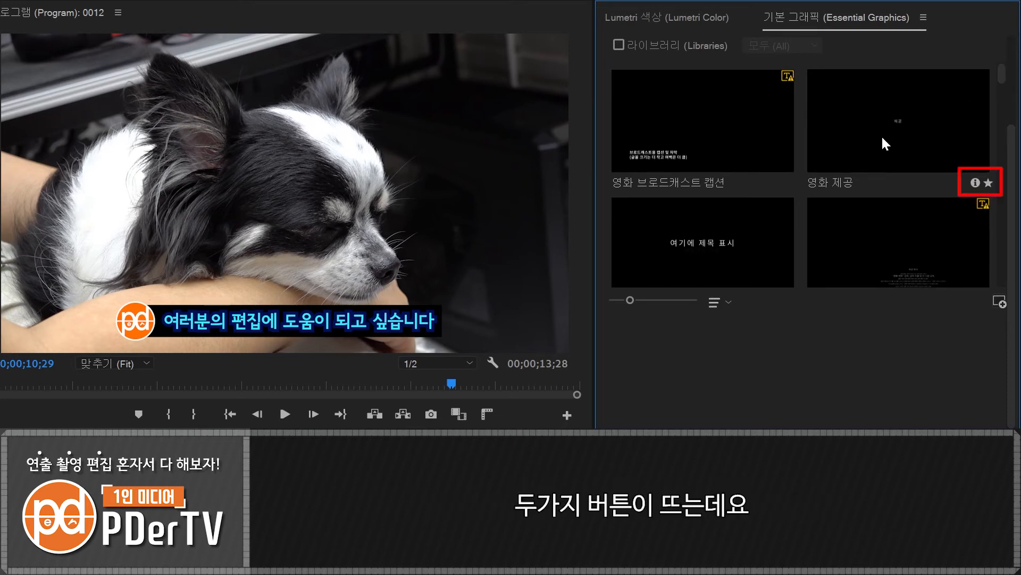
{"action": "left_click", "coordinate": [975, 183]}
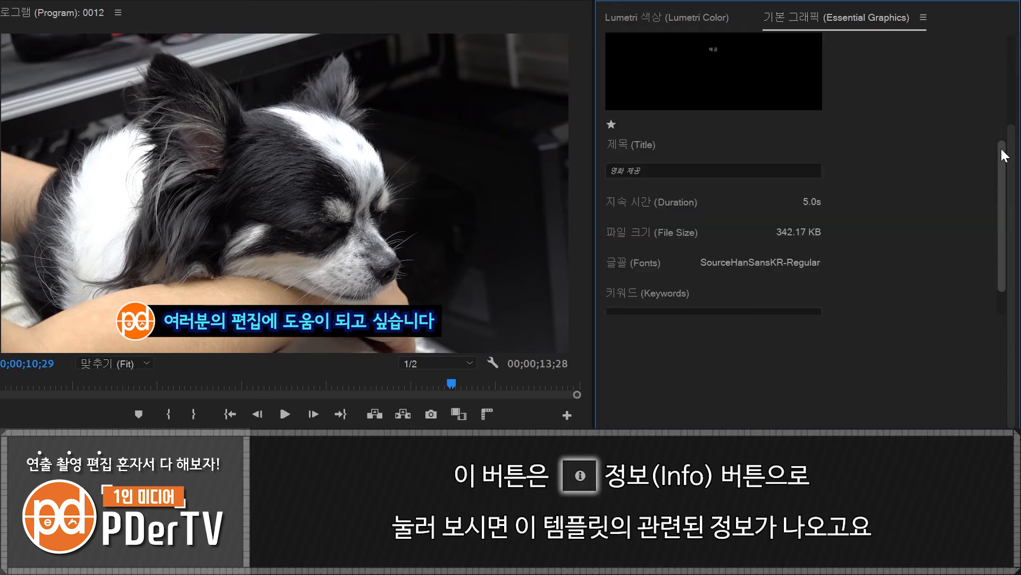
{"action": "left_click_drag", "start_coordinate": [1010, 145], "coordinate": [1013, 48]}
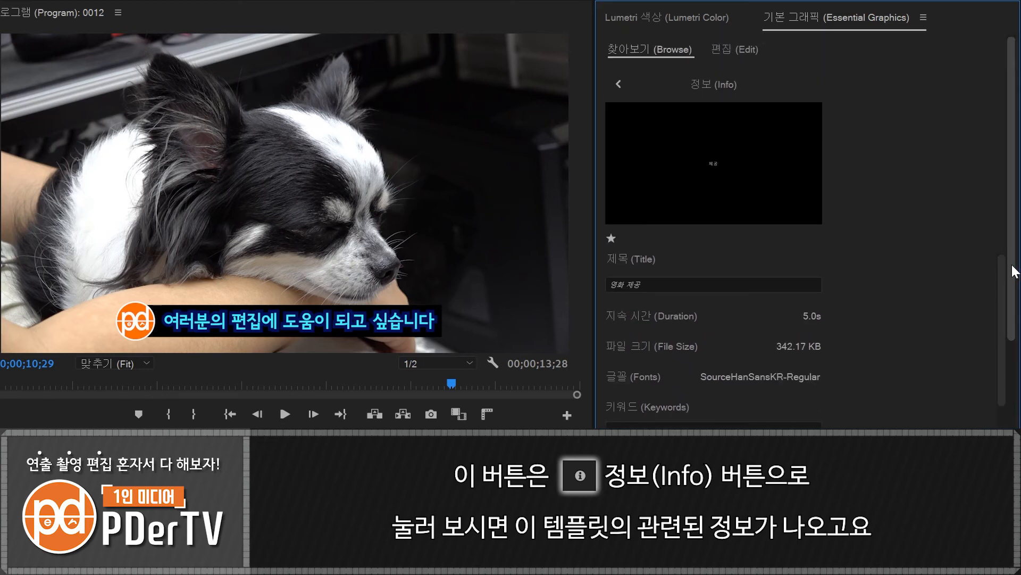
{"action": "left_click_drag", "start_coordinate": [1013, 270], "coordinate": [1013, 333]}
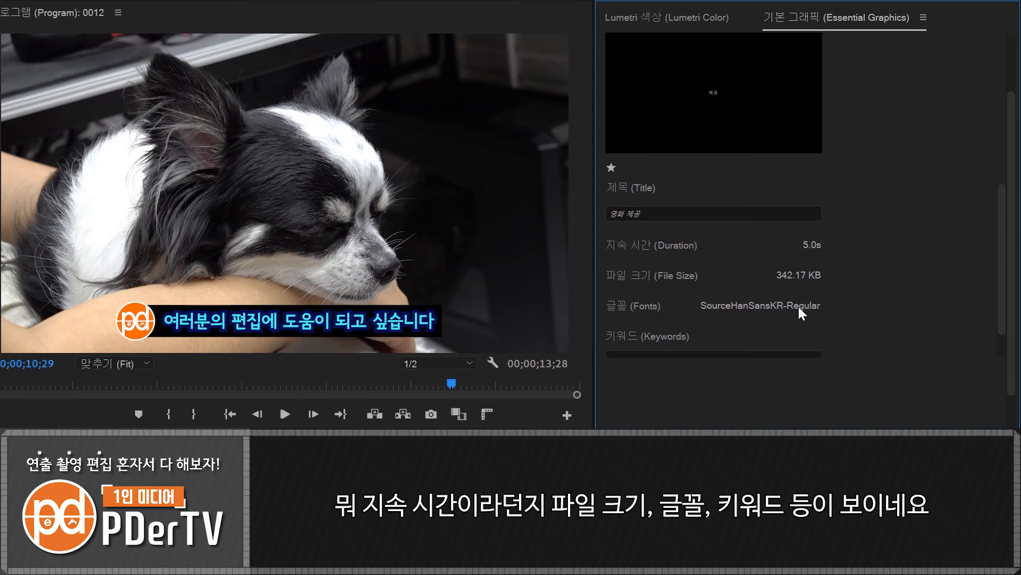
{"action": "left_click_drag", "start_coordinate": [996, 289], "coordinate": [1012, 115]}
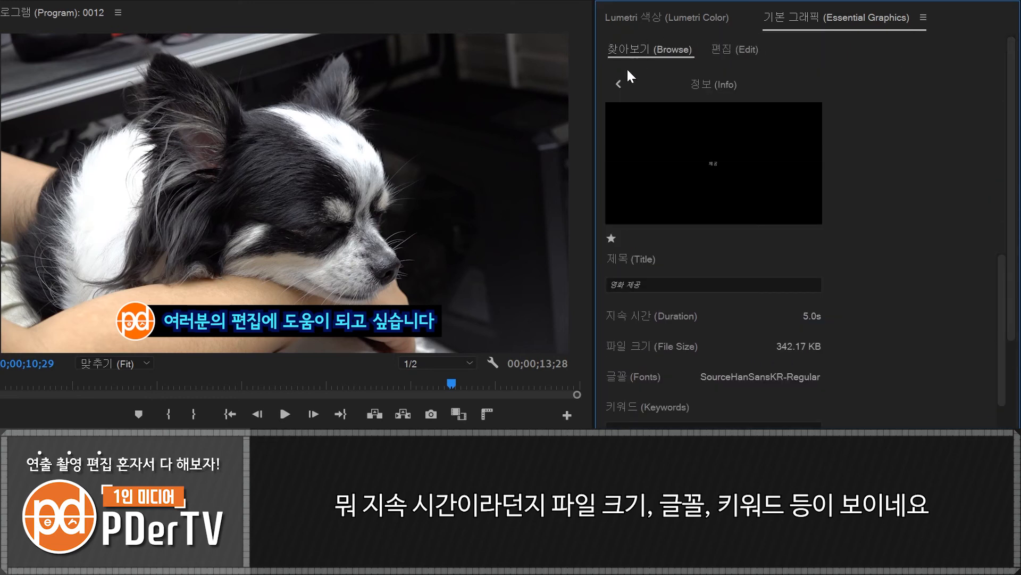
{"action": "left_click", "coordinate": [618, 84]}
- Mark the 영화 제공 and 영화 브로드캐스트 캡션 templates as favorites and filter the list to favorites only
{"action": "mouse_move", "coordinate": [896, 264]}
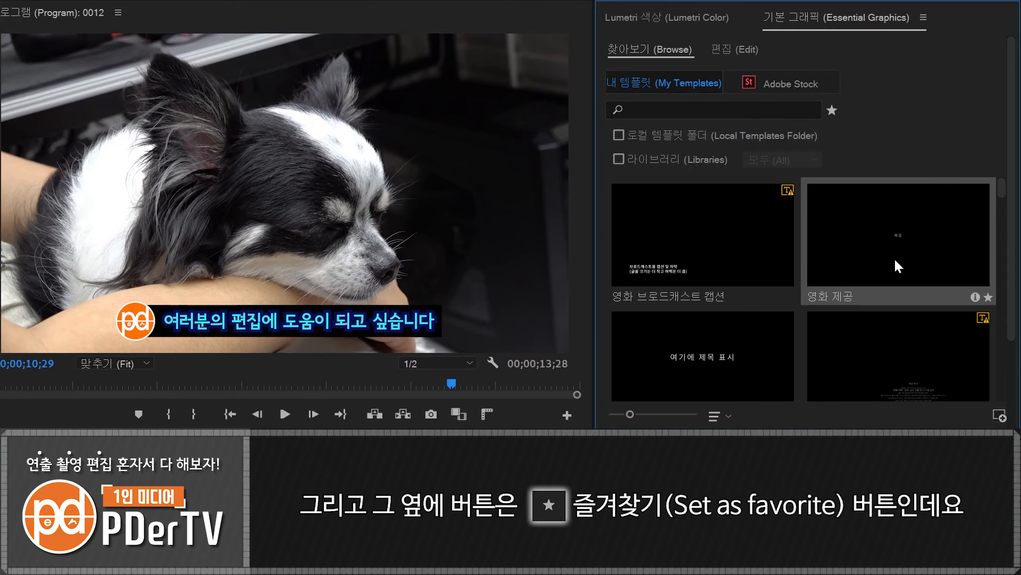
{"action": "left_click", "coordinate": [987, 298]}
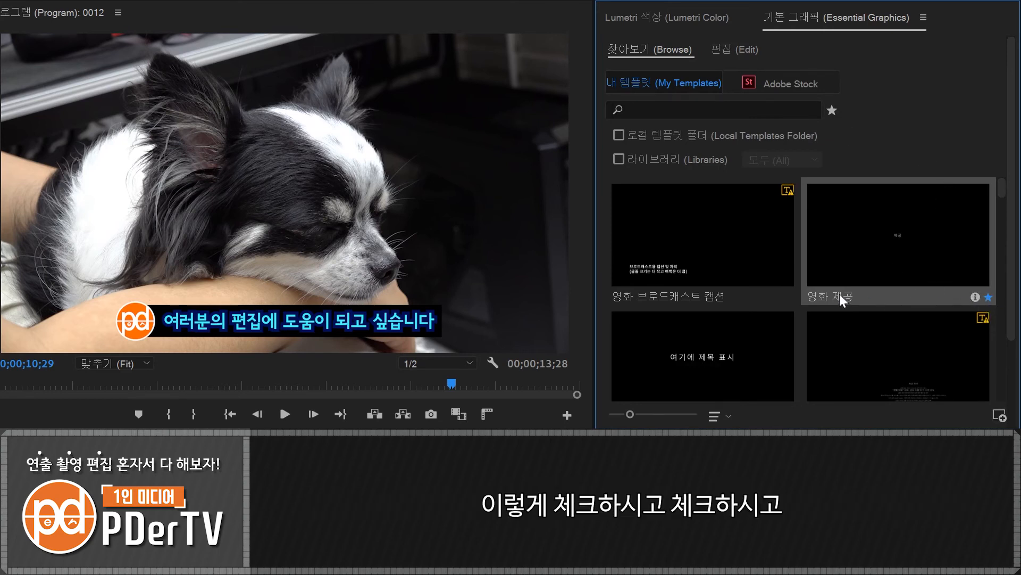
{"action": "left_click", "coordinate": [792, 297]}
{"action": "left_click", "coordinate": [833, 112]}
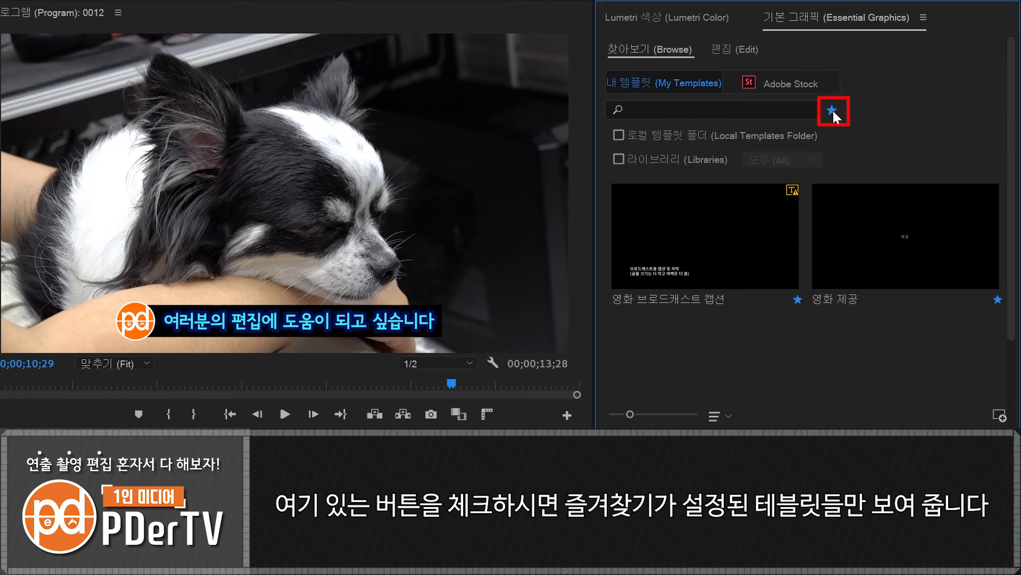
- Remove both templates from the favorites and turn off the favorites filter
{"action": "left_click", "coordinate": [798, 298]}
{"action": "left_click", "coordinate": [798, 299]}
{"action": "left_click", "coordinate": [832, 110]}
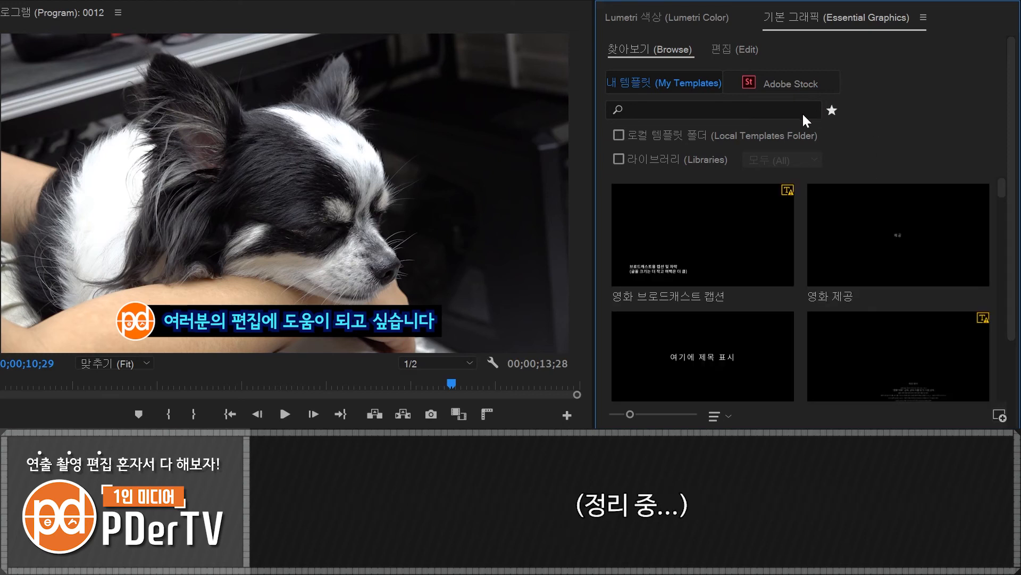
{"action": "left_click", "coordinate": [686, 109]}
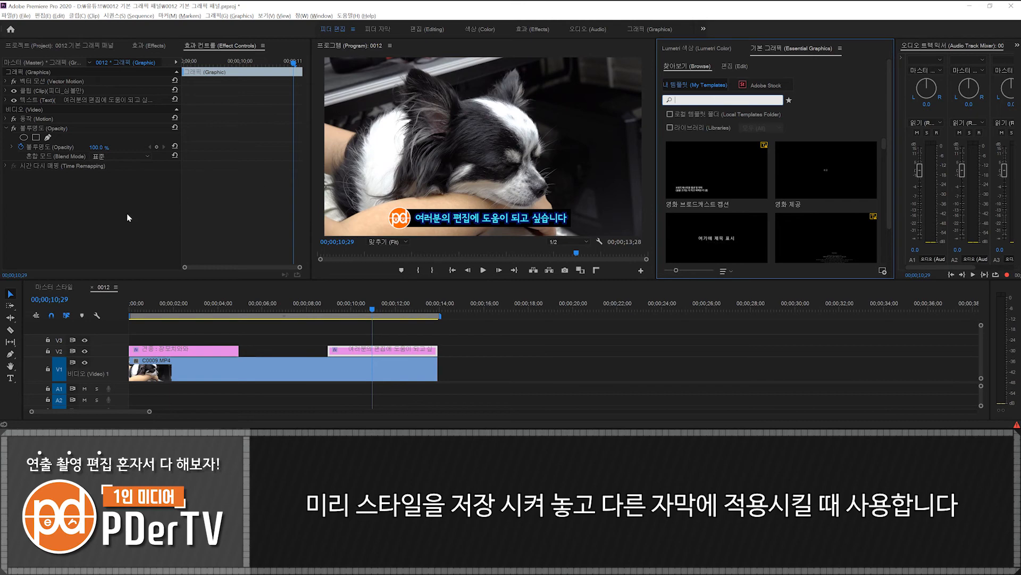
- Switch to the 마스터 스타일 sequence and preview its captions at several points along the timeline
{"action": "left_click", "coordinate": [53, 287]}
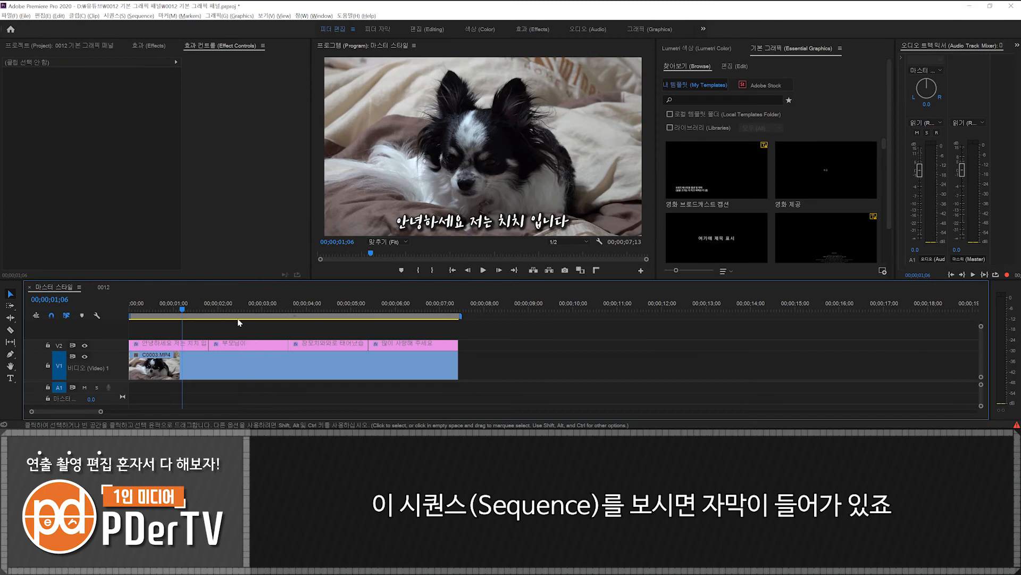
{"action": "left_click", "coordinate": [237, 305]}
{"action": "left_click", "coordinate": [319, 310]}
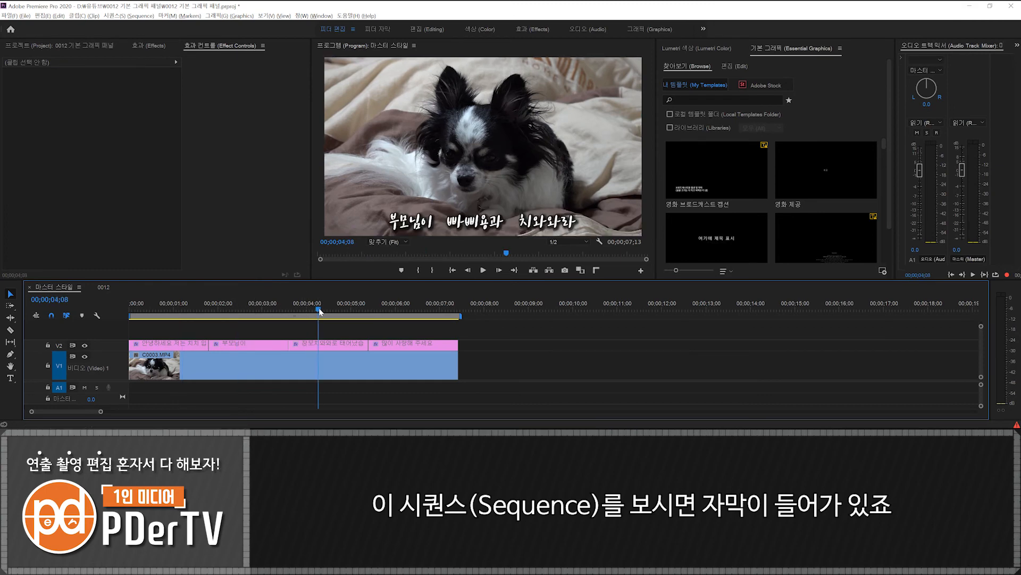
{"action": "left_click", "coordinate": [414, 307]}
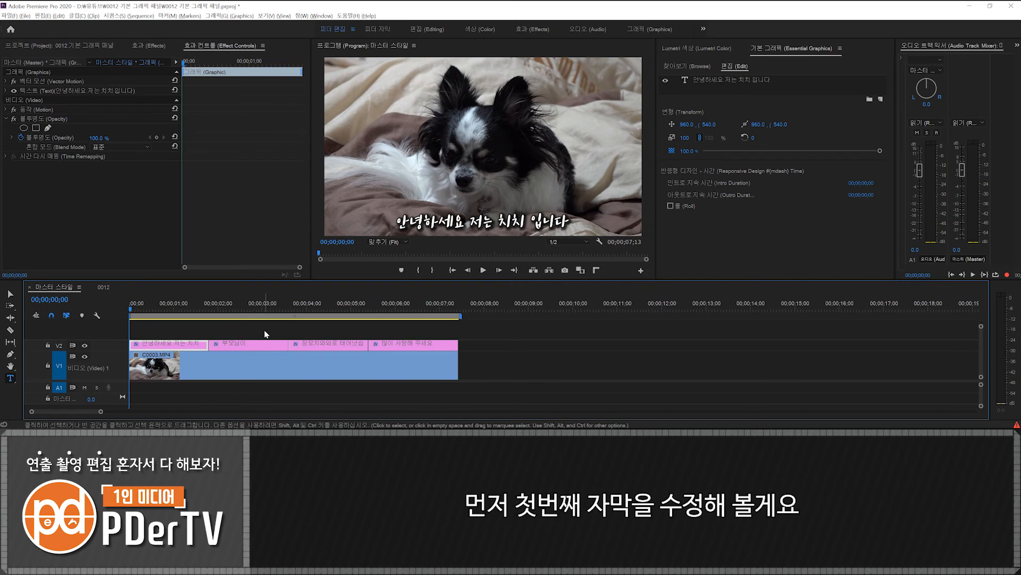
- Set the first caption's text to the BM YEONSUNG font, Regular, at size 93
{"action": "left_click", "coordinate": [749, 80]}
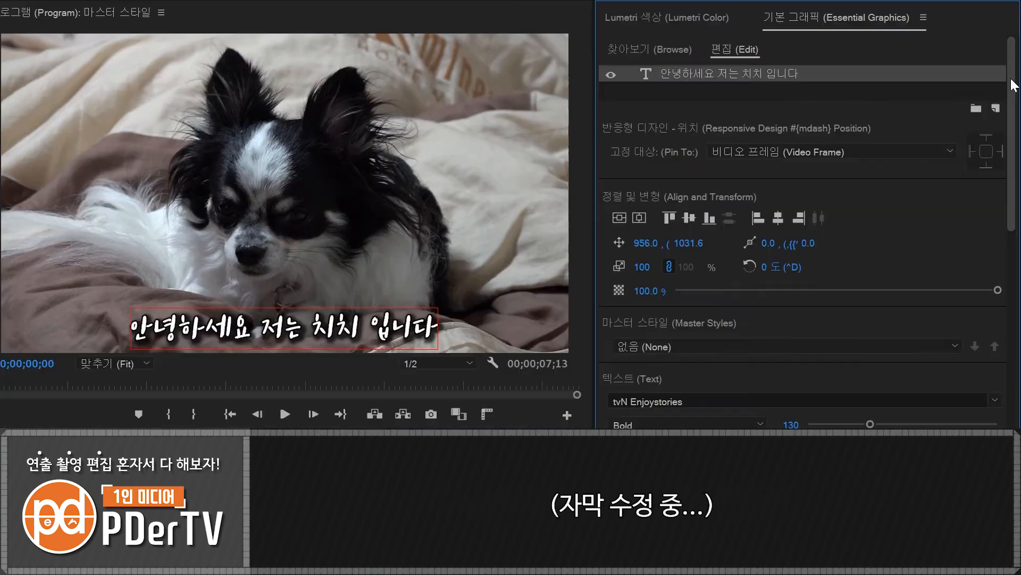
{"action": "left_click_drag", "start_coordinate": [889, 86], "coordinate": [889, 162]}
{"action": "left_click", "coordinate": [879, 108]}
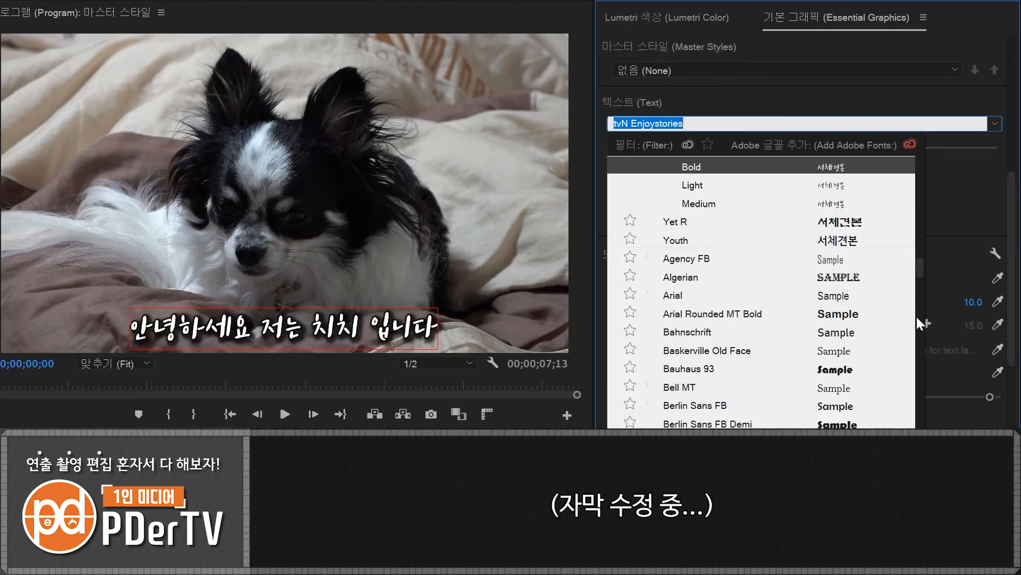
{"action": "left_click_drag", "start_coordinate": [838, 218], "coordinate": [853, 149]}
{"action": "scroll", "coordinate": [867, 282], "scroll_direction": "down", "scroll_amount": 10}
{"action": "left_click", "coordinate": [851, 308]}
- Change the first caption's fill to bright cyan and its first stroke to dark teal
{"action": "left_click_drag", "start_coordinate": [1012, 221], "coordinate": [1012, 250]}
{"action": "left_click", "coordinate": [645, 219]}
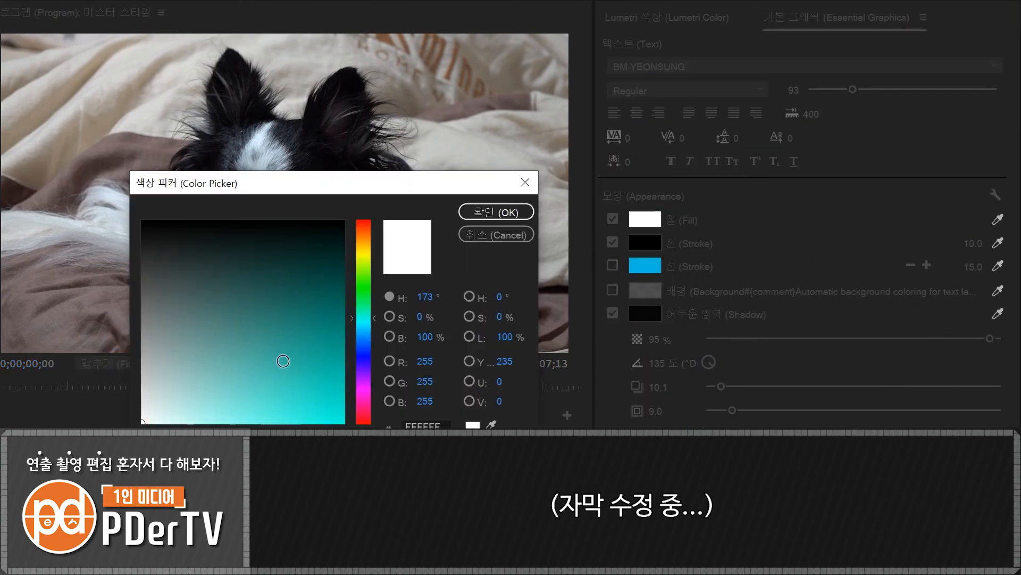
{"action": "left_click", "coordinate": [283, 402]}
{"action": "left_click", "coordinate": [495, 213]}
{"action": "left_click", "coordinate": [646, 243]}
{"action": "left_click", "coordinate": [278, 290]}
{"action": "left_click", "coordinate": [364, 322]}
{"action": "left_click", "coordinate": [237, 278]}
{"action": "left_click", "coordinate": [496, 212]}
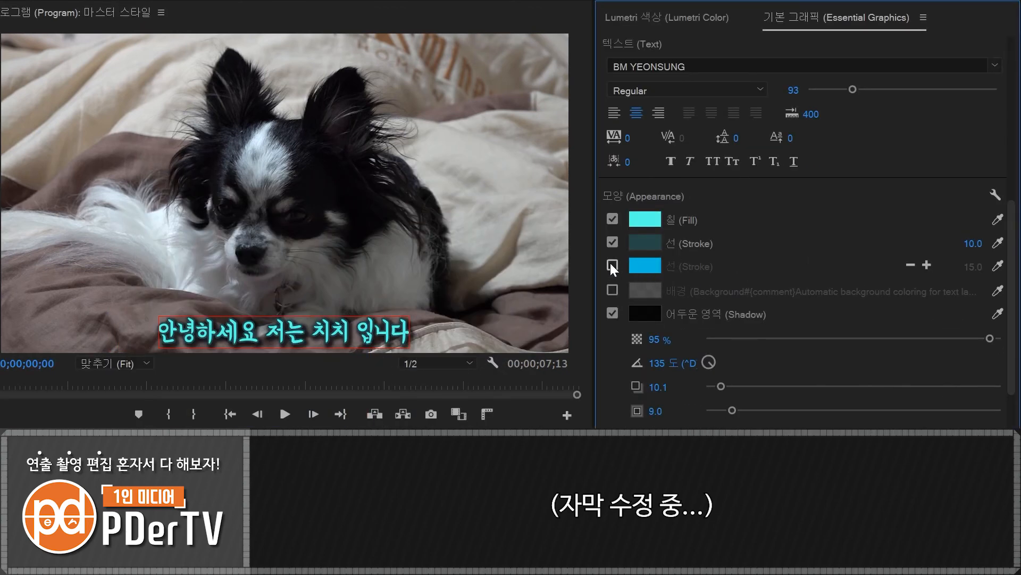
- Enable the first caption's second stroke, color it pale cyan and set its width to 10
{"action": "left_click", "coordinate": [613, 265]}
{"action": "left_click", "coordinate": [645, 266]}
{"action": "left_click", "coordinate": [267, 422]}
{"action": "left_click", "coordinate": [209, 422]}
{"action": "left_click", "coordinate": [495, 213]}
{"action": "left_click_drag", "start_coordinate": [979, 269], "coordinate": [961, 267]}
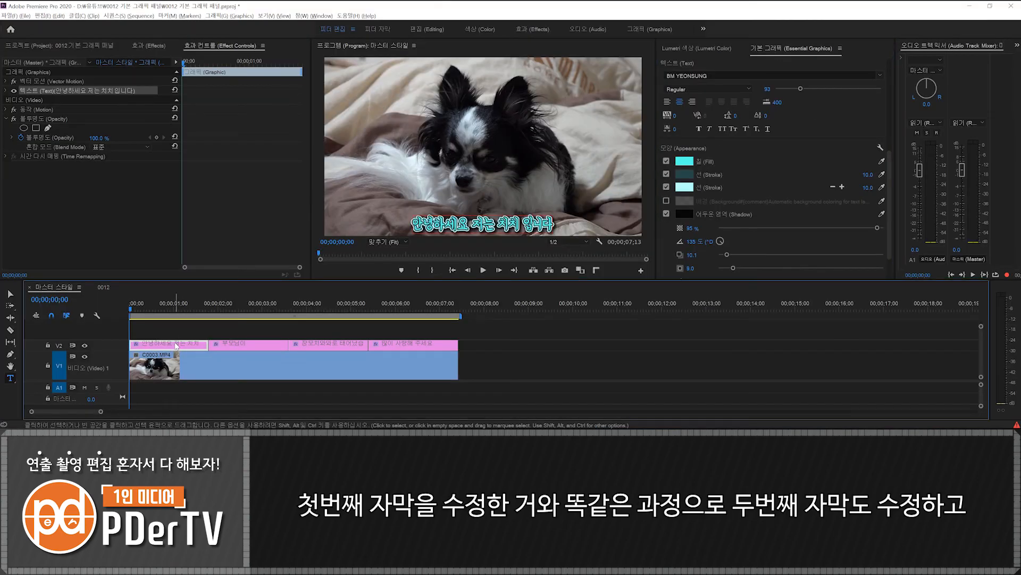
- Compare the second and third captions' styling with the restyled first caption on the timeline
{"action": "left_click", "coordinate": [241, 305]}
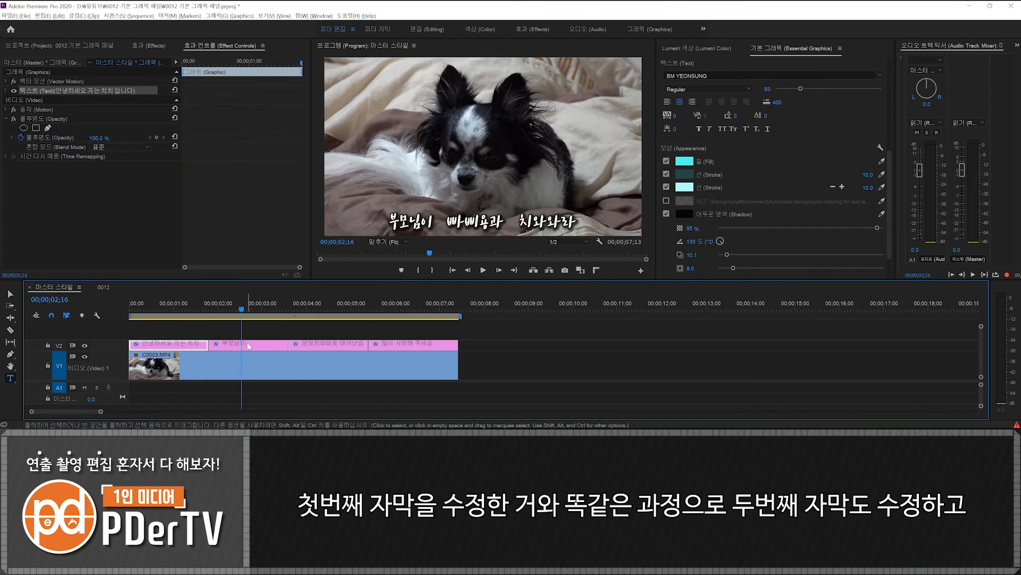
{"action": "left_click", "coordinate": [247, 343]}
{"action": "left_click", "coordinate": [321, 307]}
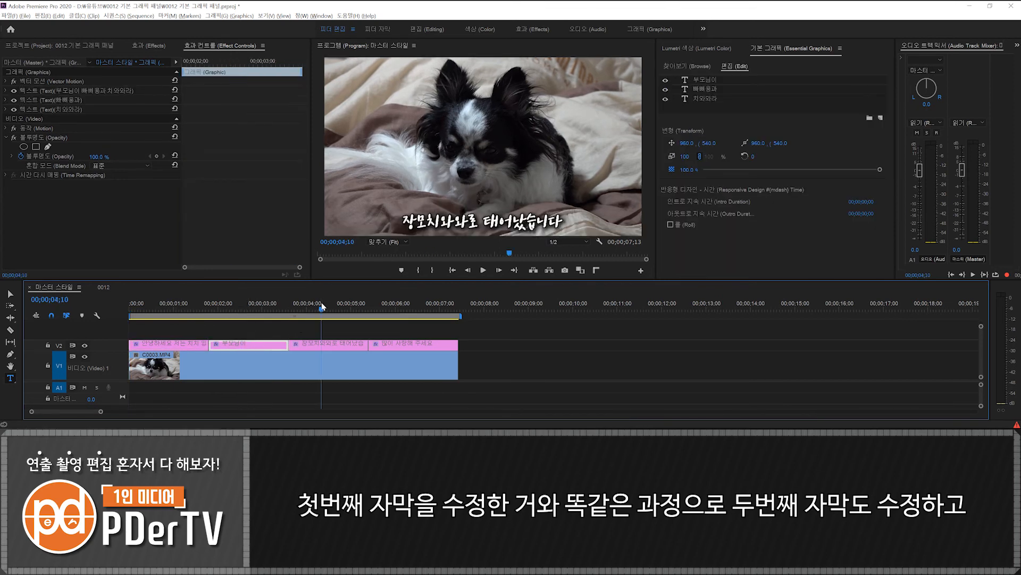
{"action": "left_click", "coordinate": [330, 345]}
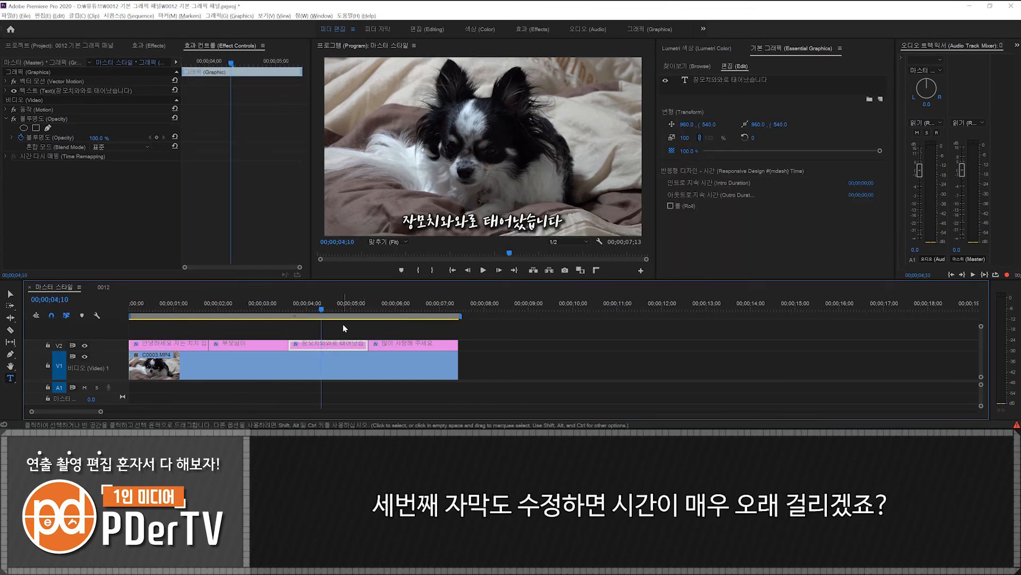
{"action": "left_click", "coordinate": [166, 306]}
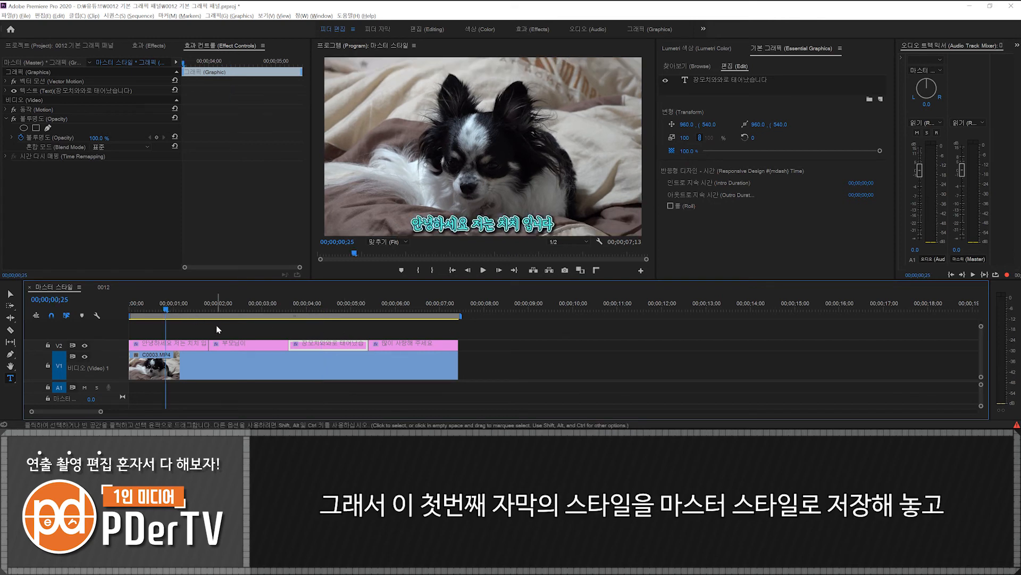
{"action": "left_click", "coordinate": [241, 305]}
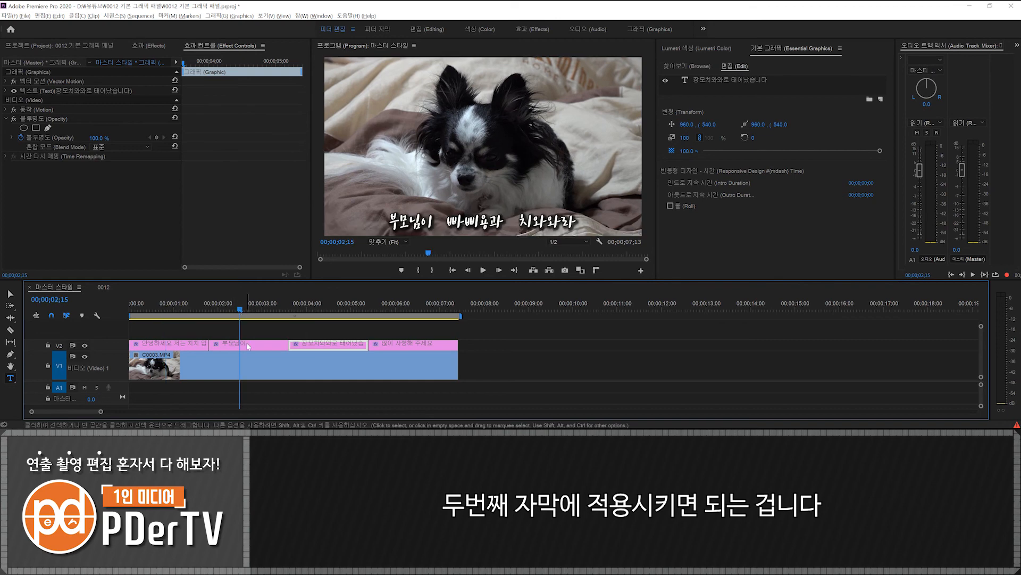
{"action": "left_click", "coordinate": [247, 342]}
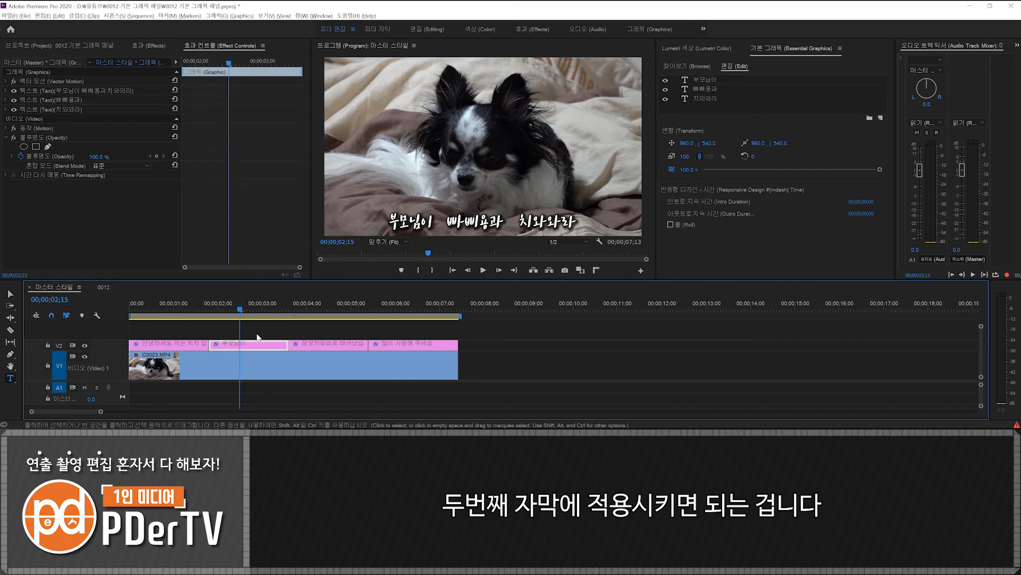
- Create a master text style named "피더 자막" from the first caption's text layer
{"action": "left_click", "coordinate": [160, 305]}
{"action": "left_click", "coordinate": [186, 343]}
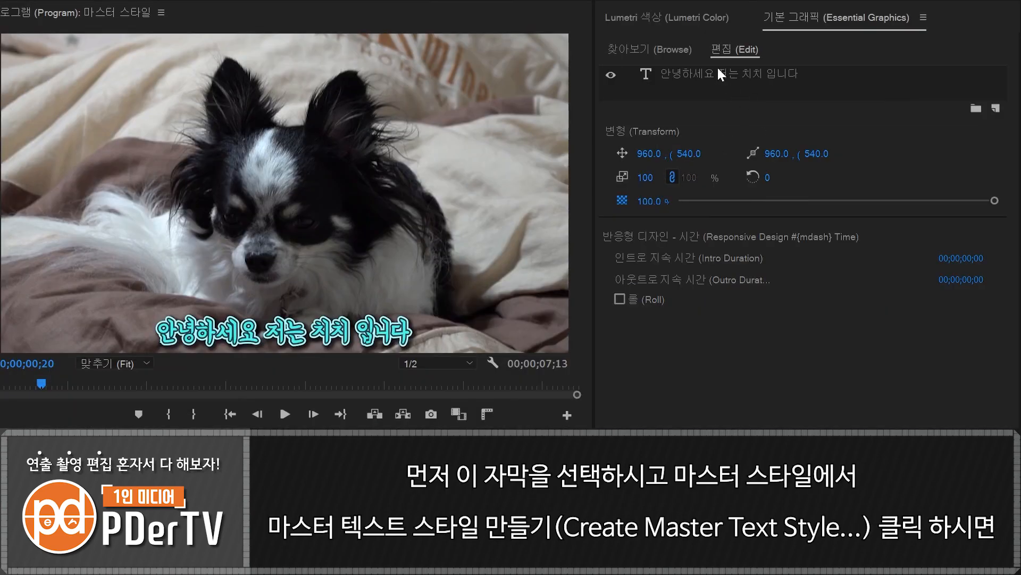
{"action": "left_click", "coordinate": [721, 74]}
{"action": "scroll", "coordinate": [958, 230], "scroll_direction": "down", "scroll_amount": 3}
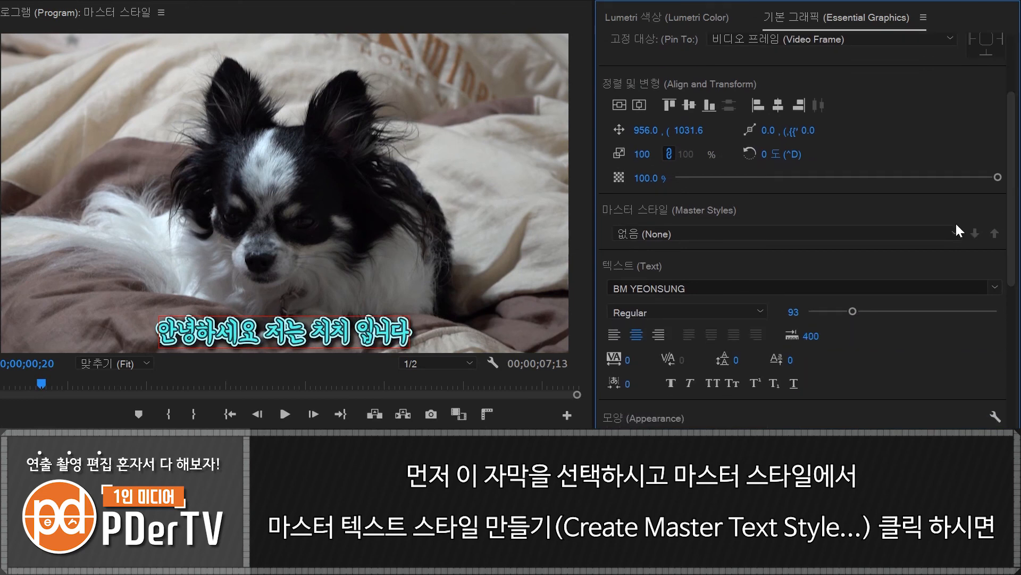
{"action": "left_click", "coordinate": [958, 229]}
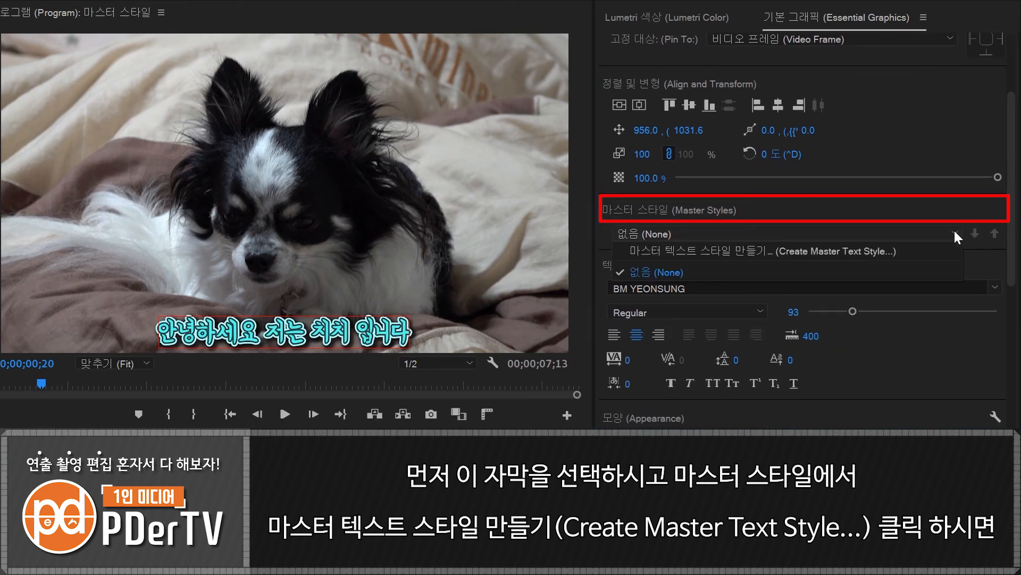
{"action": "left_click", "coordinate": [712, 251]}
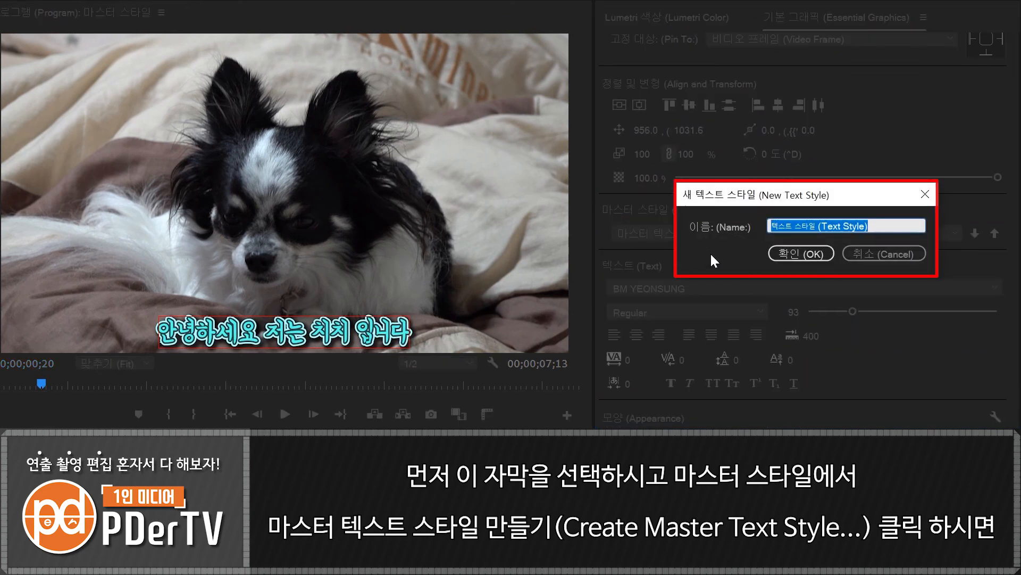
{"action": "type", "text": "피더 자막"}
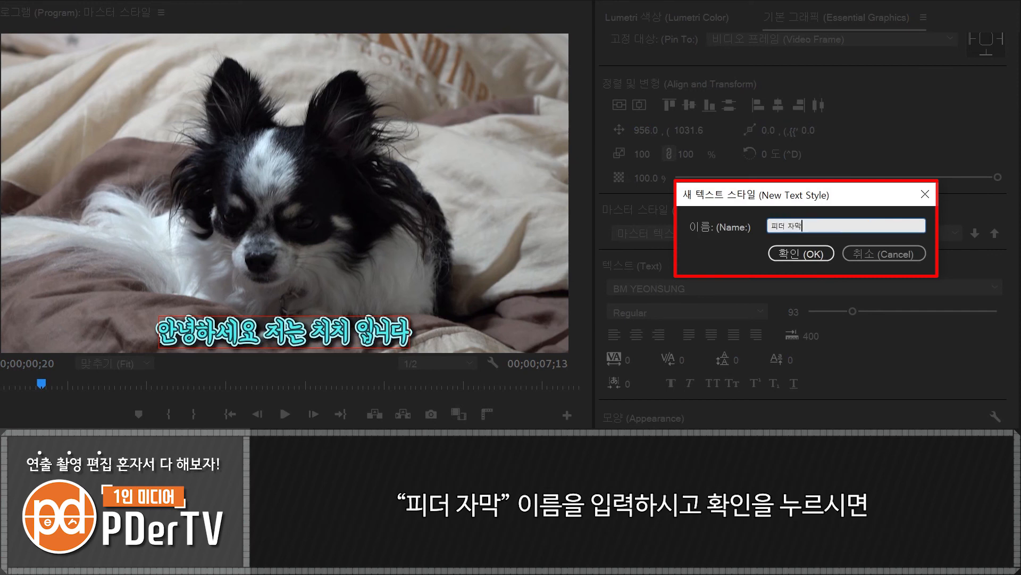
{"action": "left_click", "coordinate": [804, 255]}
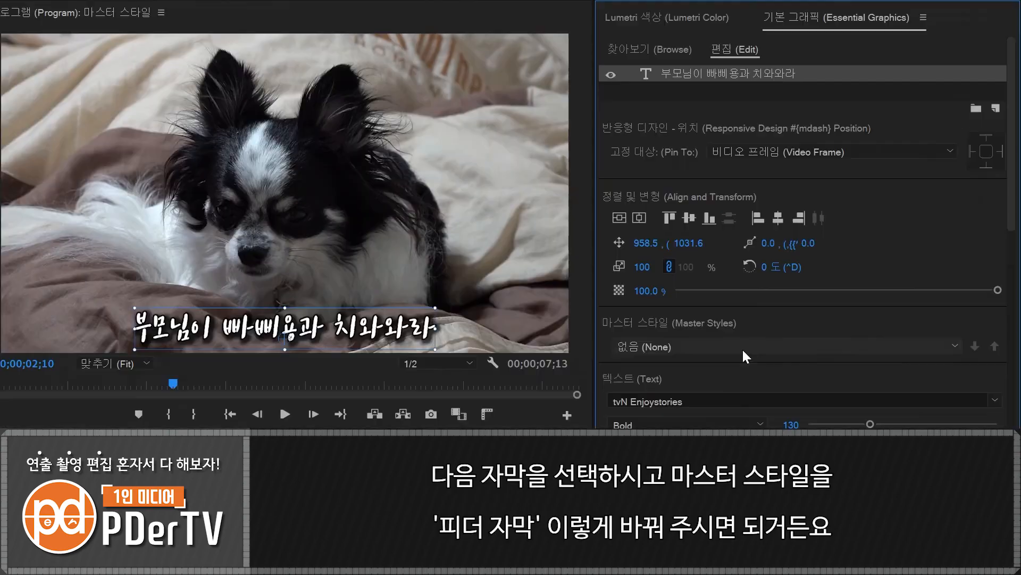
- Apply the 피더 자막 master style to the second caption's text and review the captions along the timeline
{"action": "left_click", "coordinate": [739, 232]}
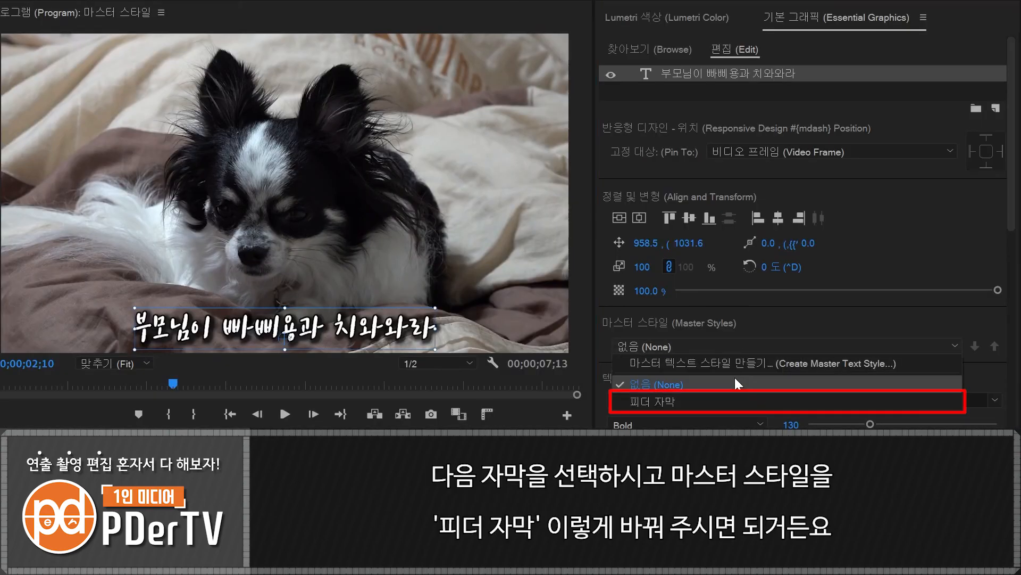
{"action": "left_click", "coordinate": [718, 260]}
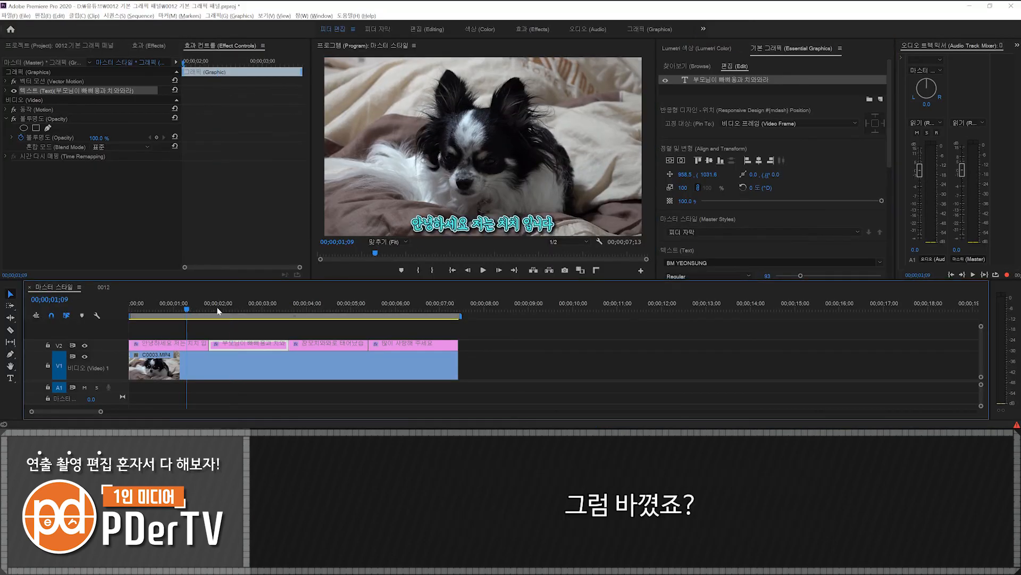
{"action": "left_click", "coordinate": [228, 309]}
{"action": "left_click_drag", "start_coordinate": [227, 309], "coordinate": [426, 310]}
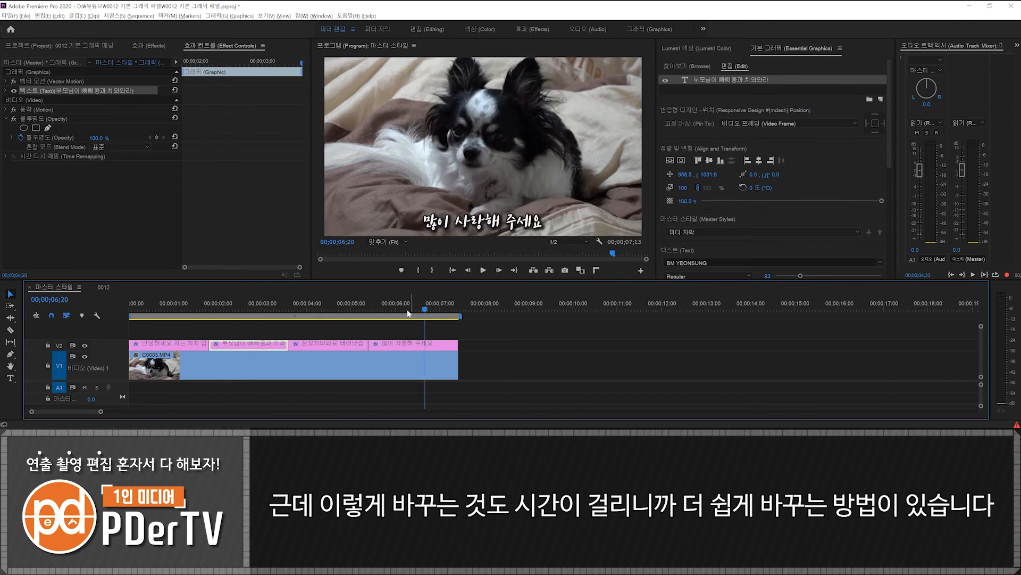
{"action": "left_click", "coordinate": [177, 309]}
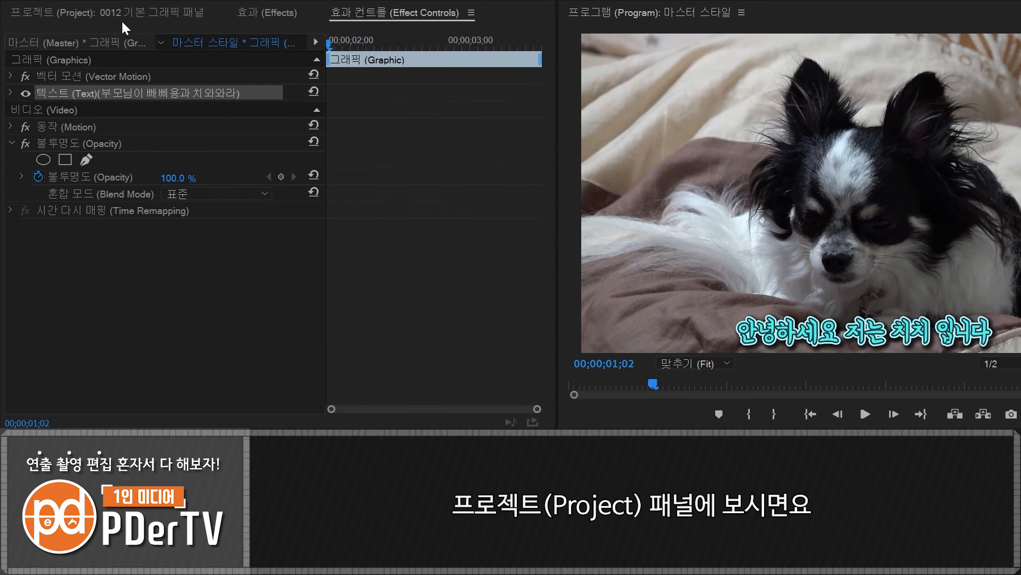
- Collapse the 촬영 bin in the project and display the project items as icons
{"action": "left_click", "coordinate": [70, 12]}
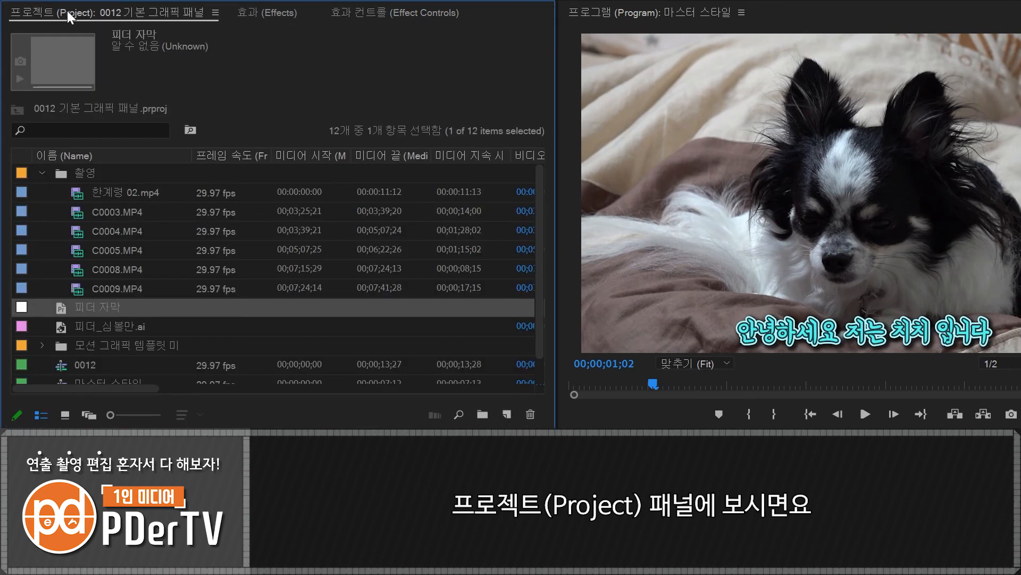
{"action": "left_click", "coordinate": [42, 173]}
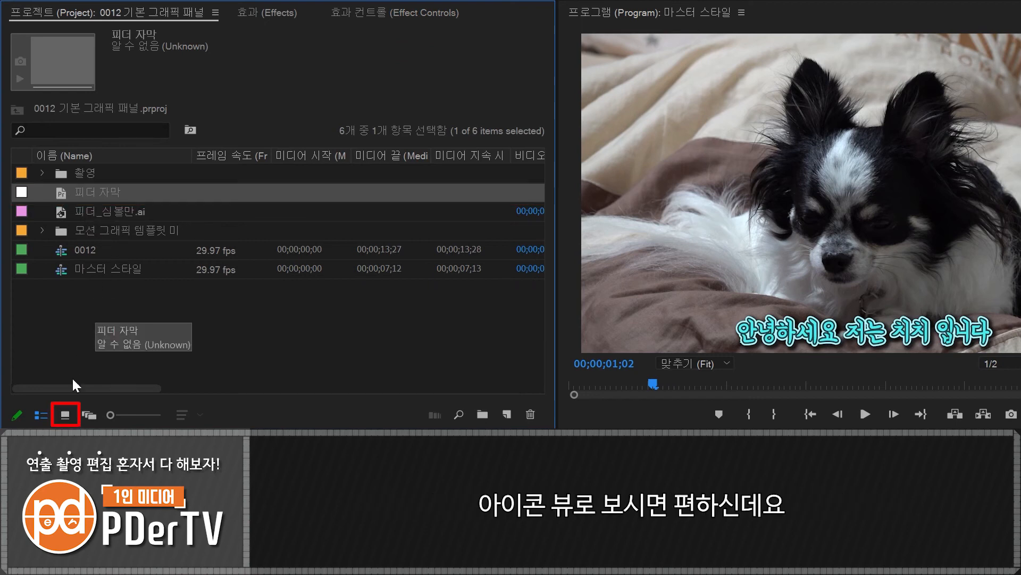
{"action": "left_click", "coordinate": [66, 417]}
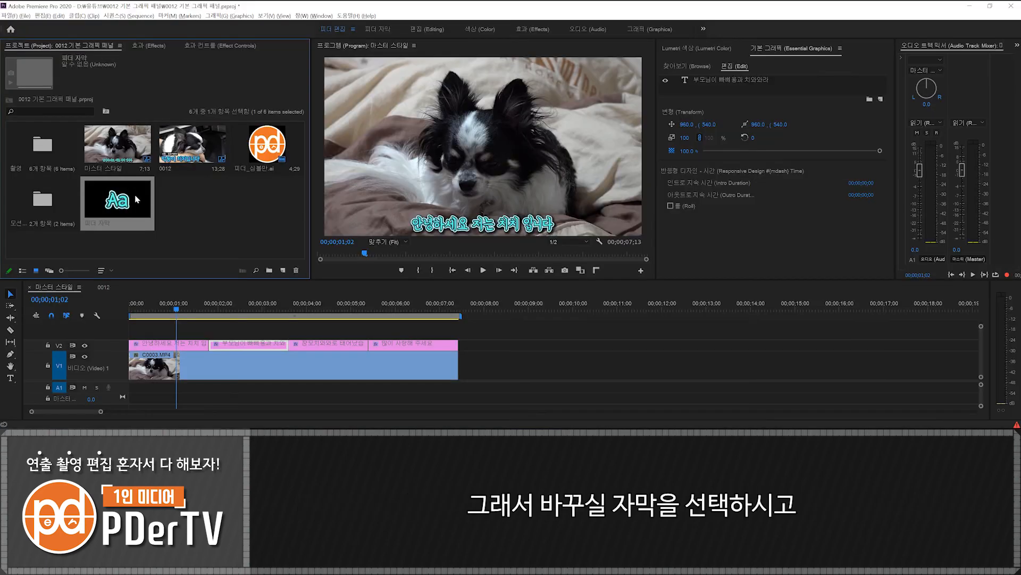
- Apply the project's 피더 자막 style to the other captions on V2 at once and review them along the timeline
{"action": "left_click_drag", "start_coordinate": [492, 333], "coordinate": [261, 344]}
{"action": "left_click_drag", "start_coordinate": [130, 209], "coordinate": [271, 345]}
{"action": "left_click", "coordinate": [191, 308]}
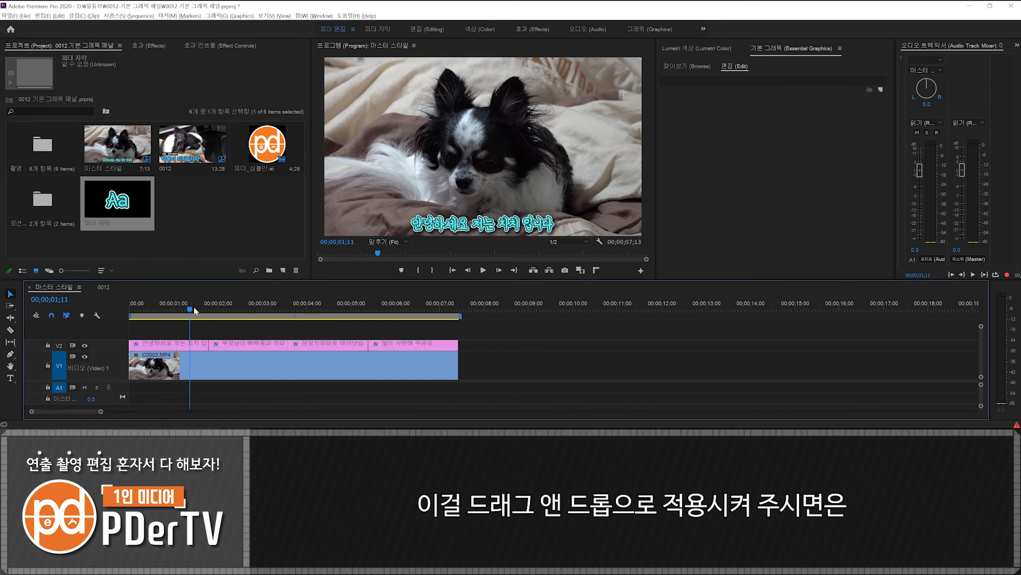
{"action": "left_click_drag", "start_coordinate": [193, 307], "coordinate": [401, 318]}
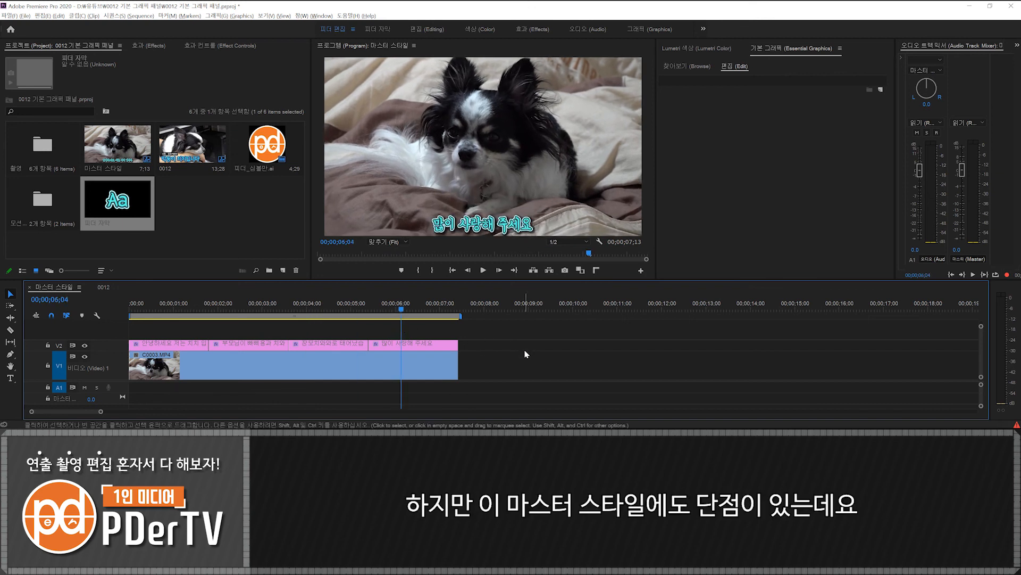
- Compare the last caption's Vector Motion, Source Text and Appearance properties in Effect Controls with its settings in Essential Graphics
{"action": "left_click", "coordinate": [216, 233]}
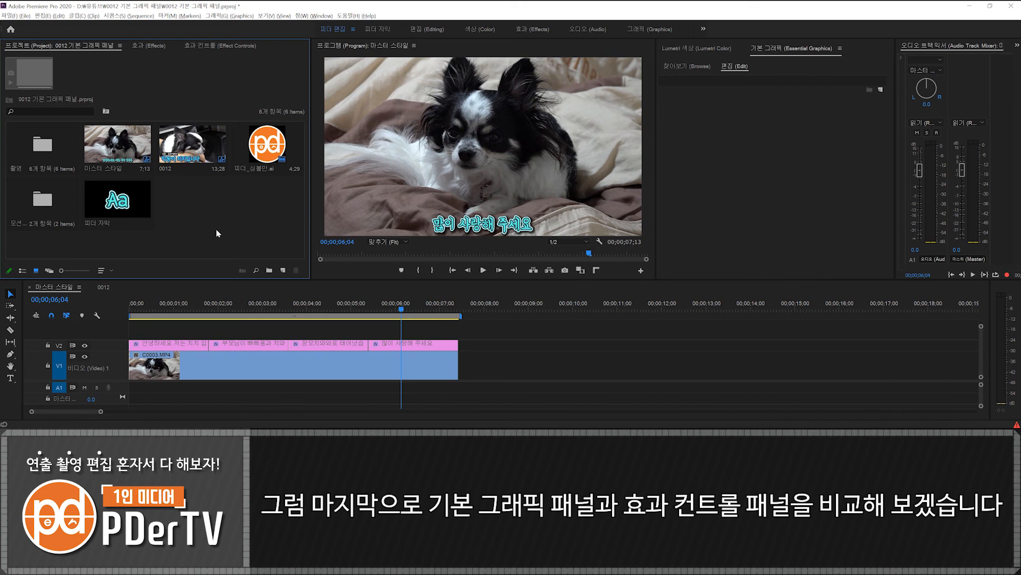
{"action": "left_click", "coordinate": [221, 46]}
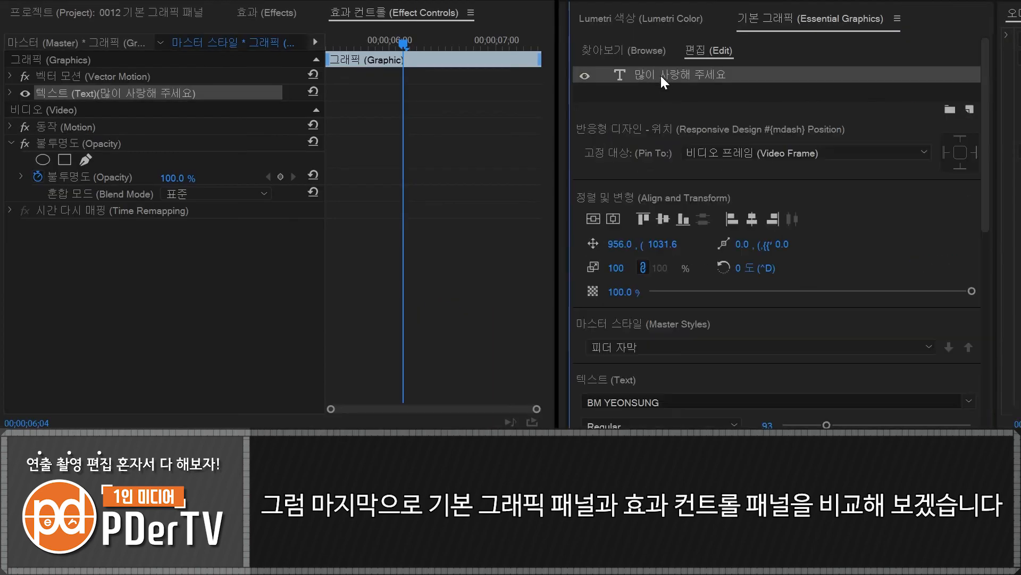
{"action": "left_click", "coordinate": [661, 76]}
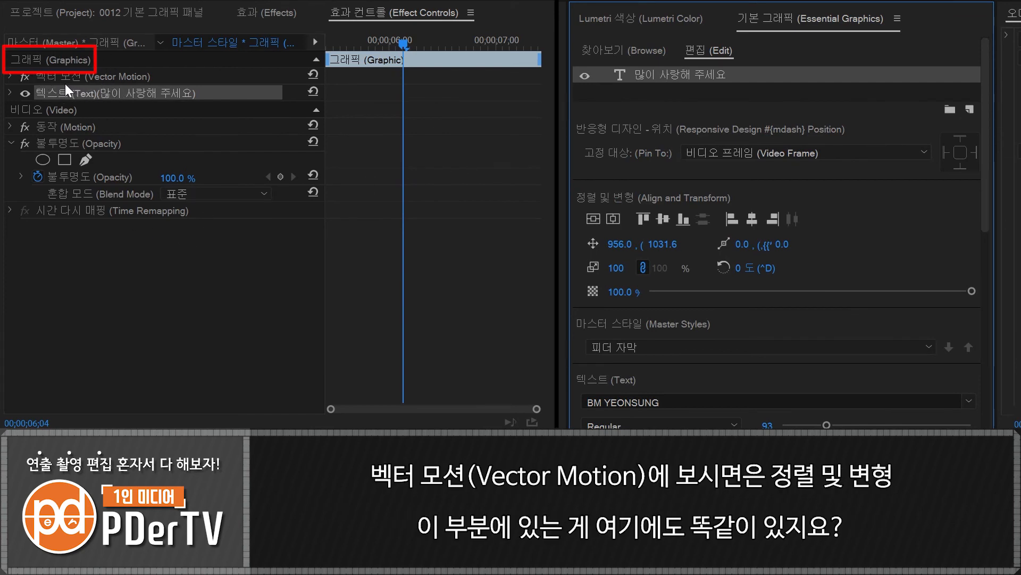
{"action": "left_click", "coordinate": [11, 76]}
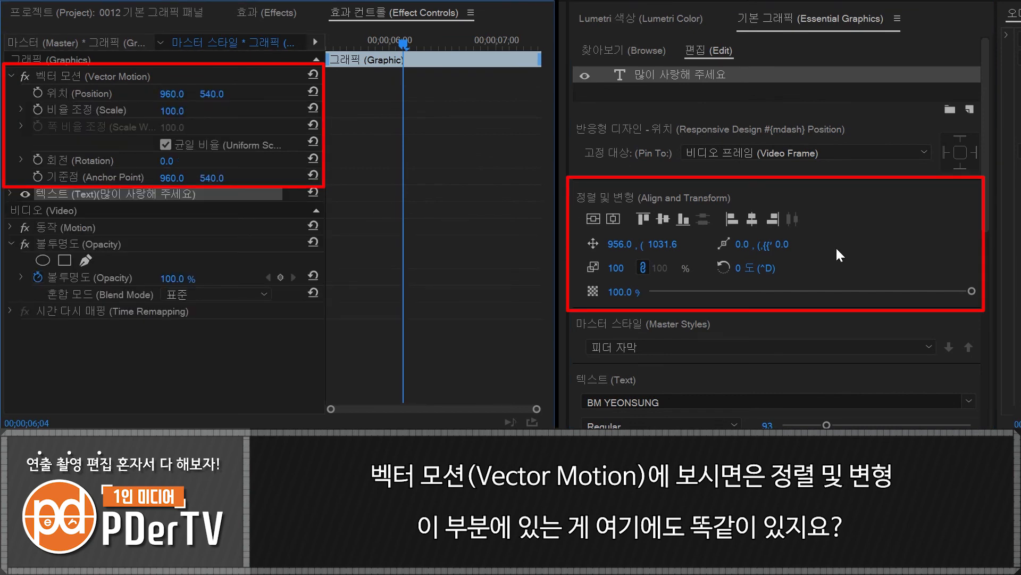
{"action": "left_click", "coordinate": [10, 194]}
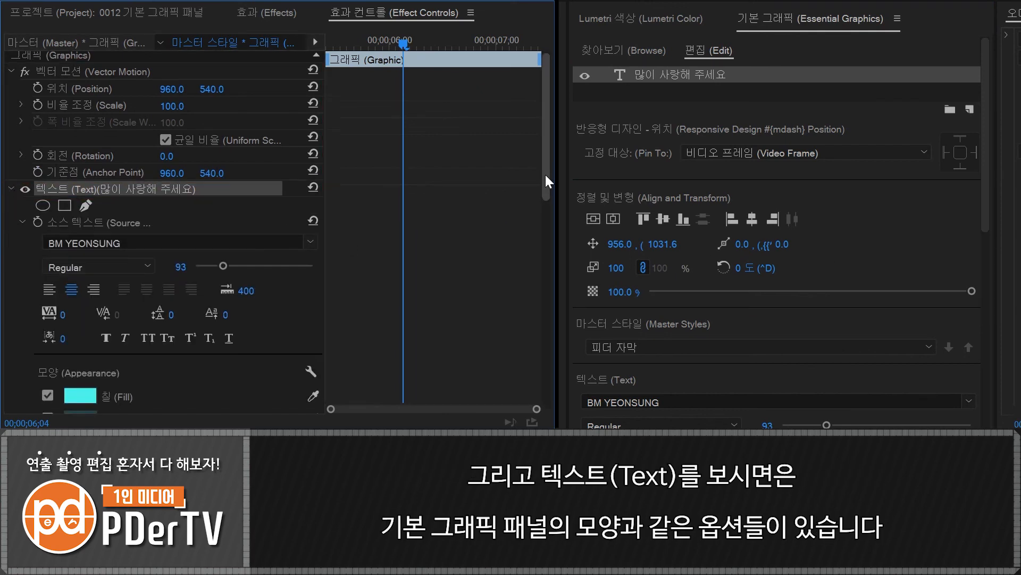
{"action": "left_click_drag", "start_coordinate": [547, 182], "coordinate": [552, 246]}
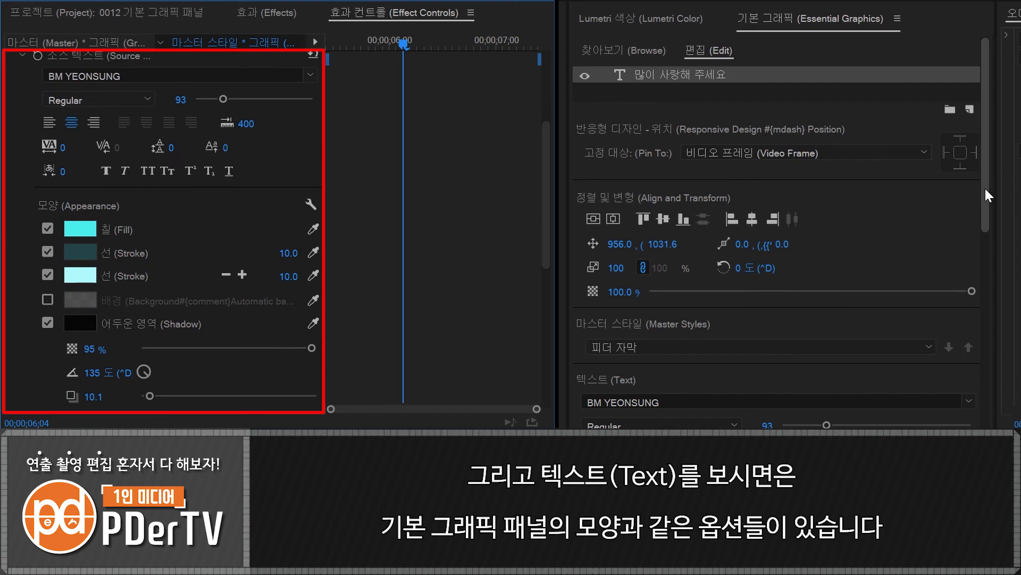
{"action": "left_click_drag", "start_coordinate": [985, 188], "coordinate": [998, 364]}
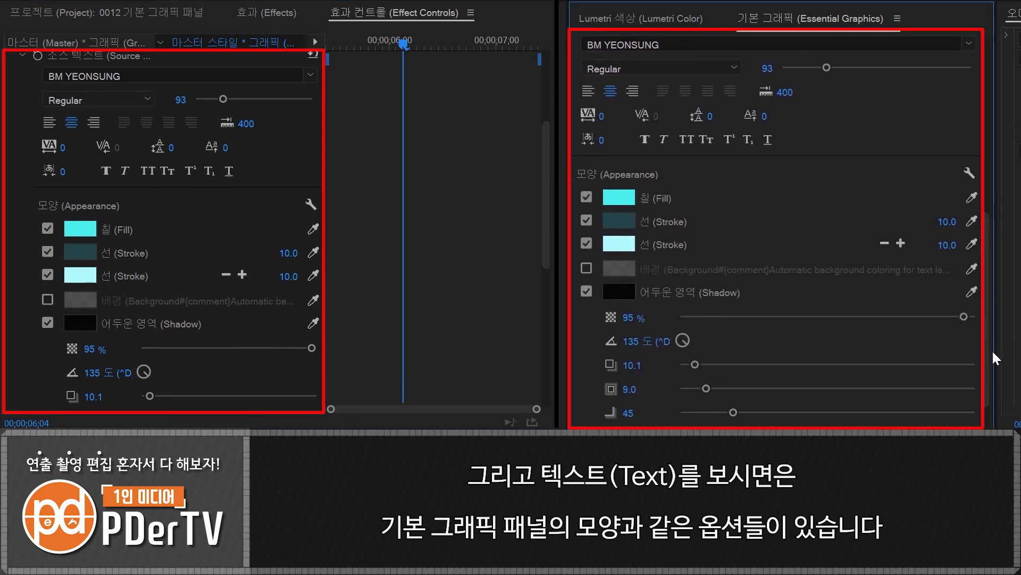
{"action": "left_click_drag", "start_coordinate": [992, 328], "coordinate": [987, 346]}
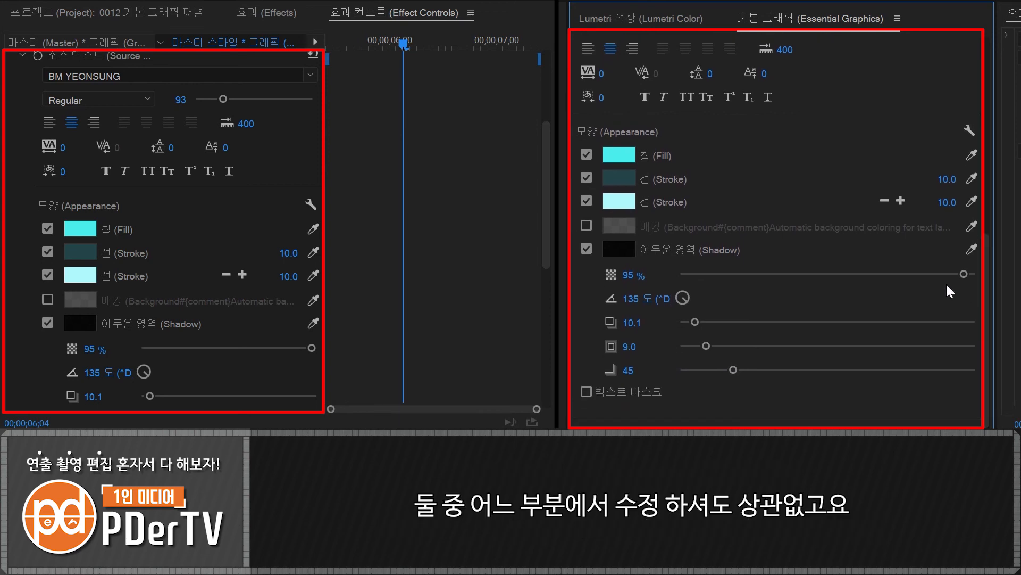